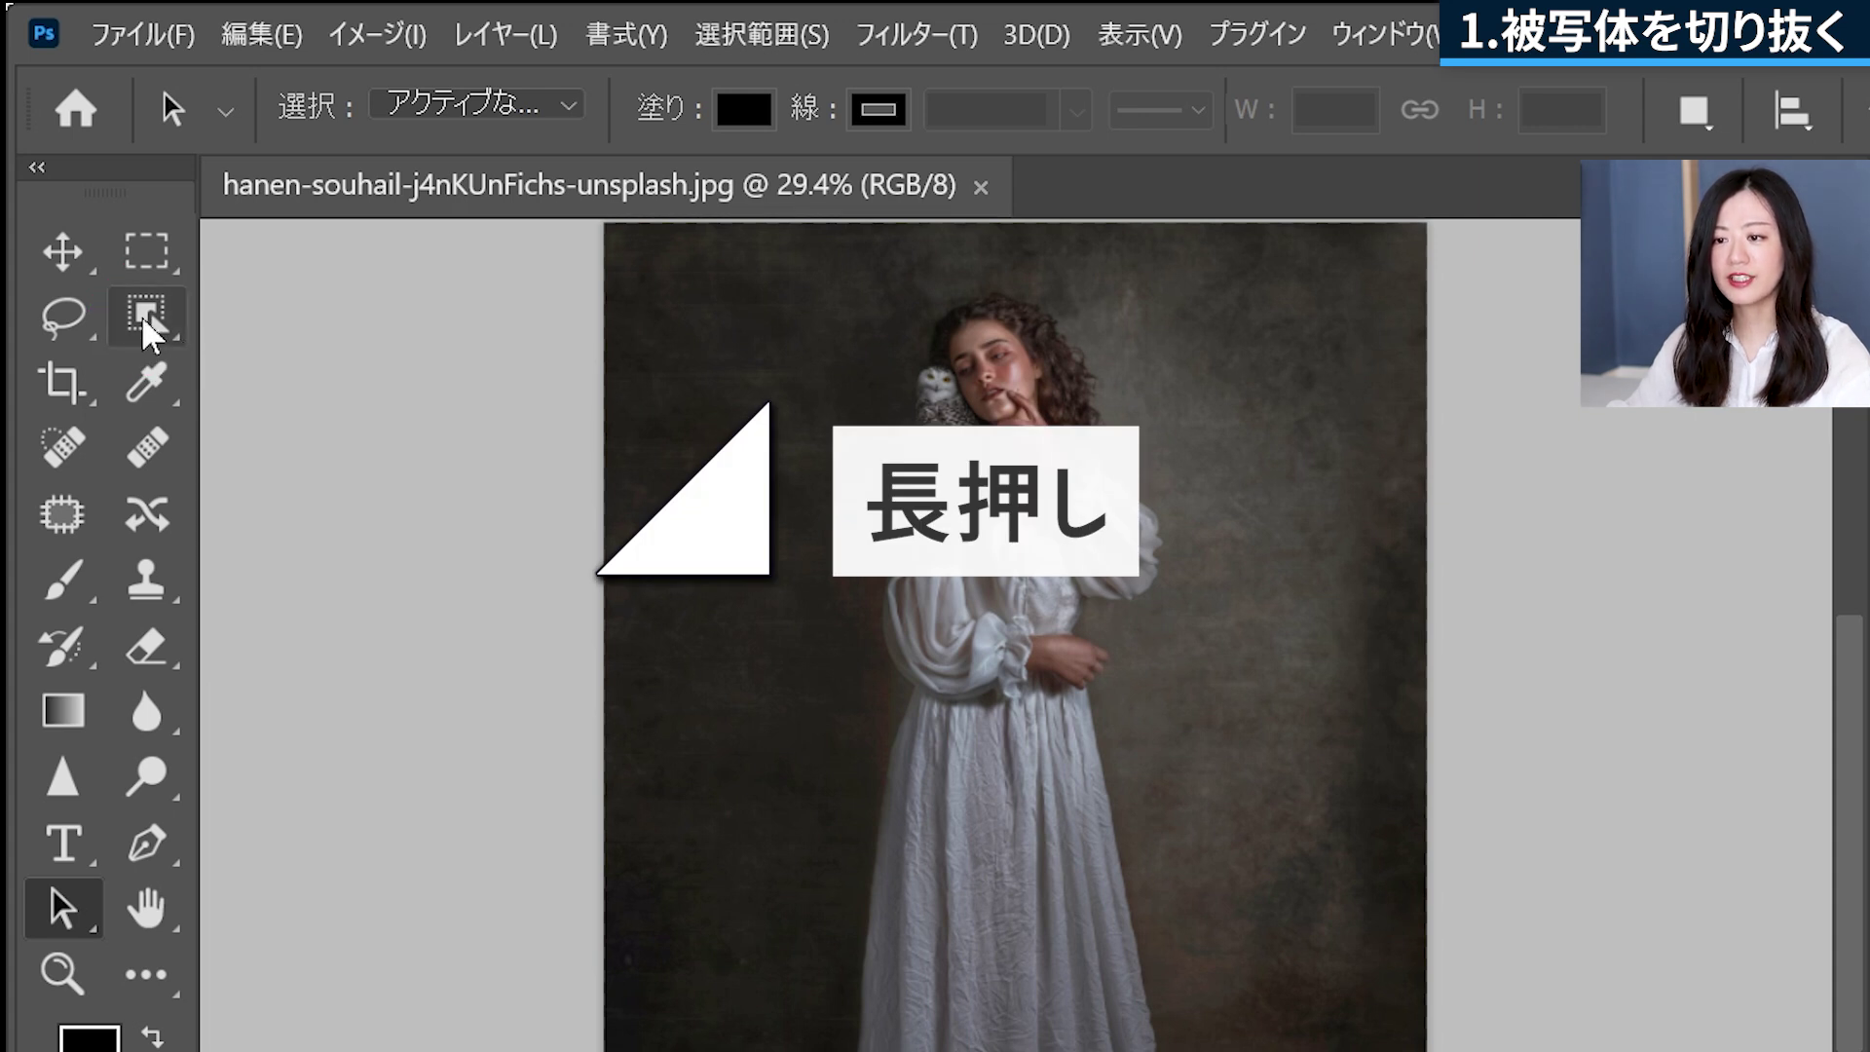
# - Use Quick Selection and Select Subject to select the woman, her owl and full gown
pyautogui.moveTo(148, 331); pyautogui.dragTo(379, 359)
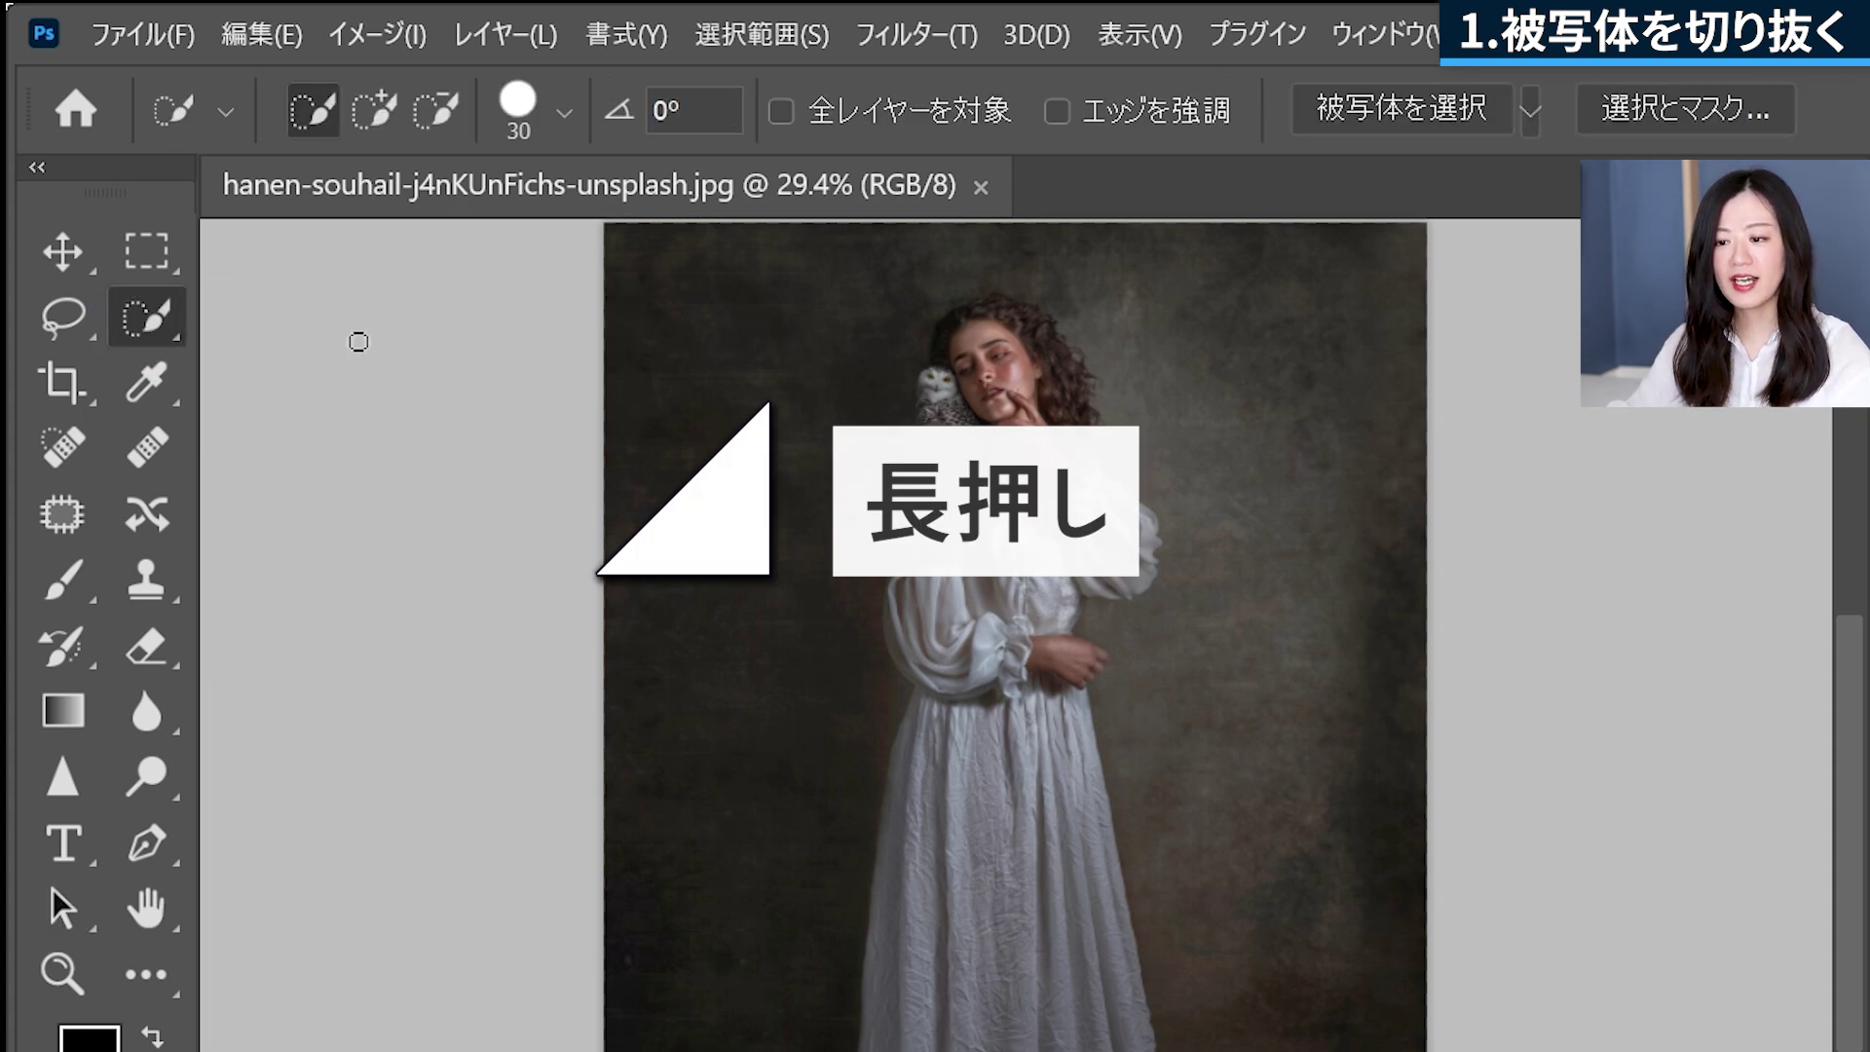
pyautogui.click(146, 979)
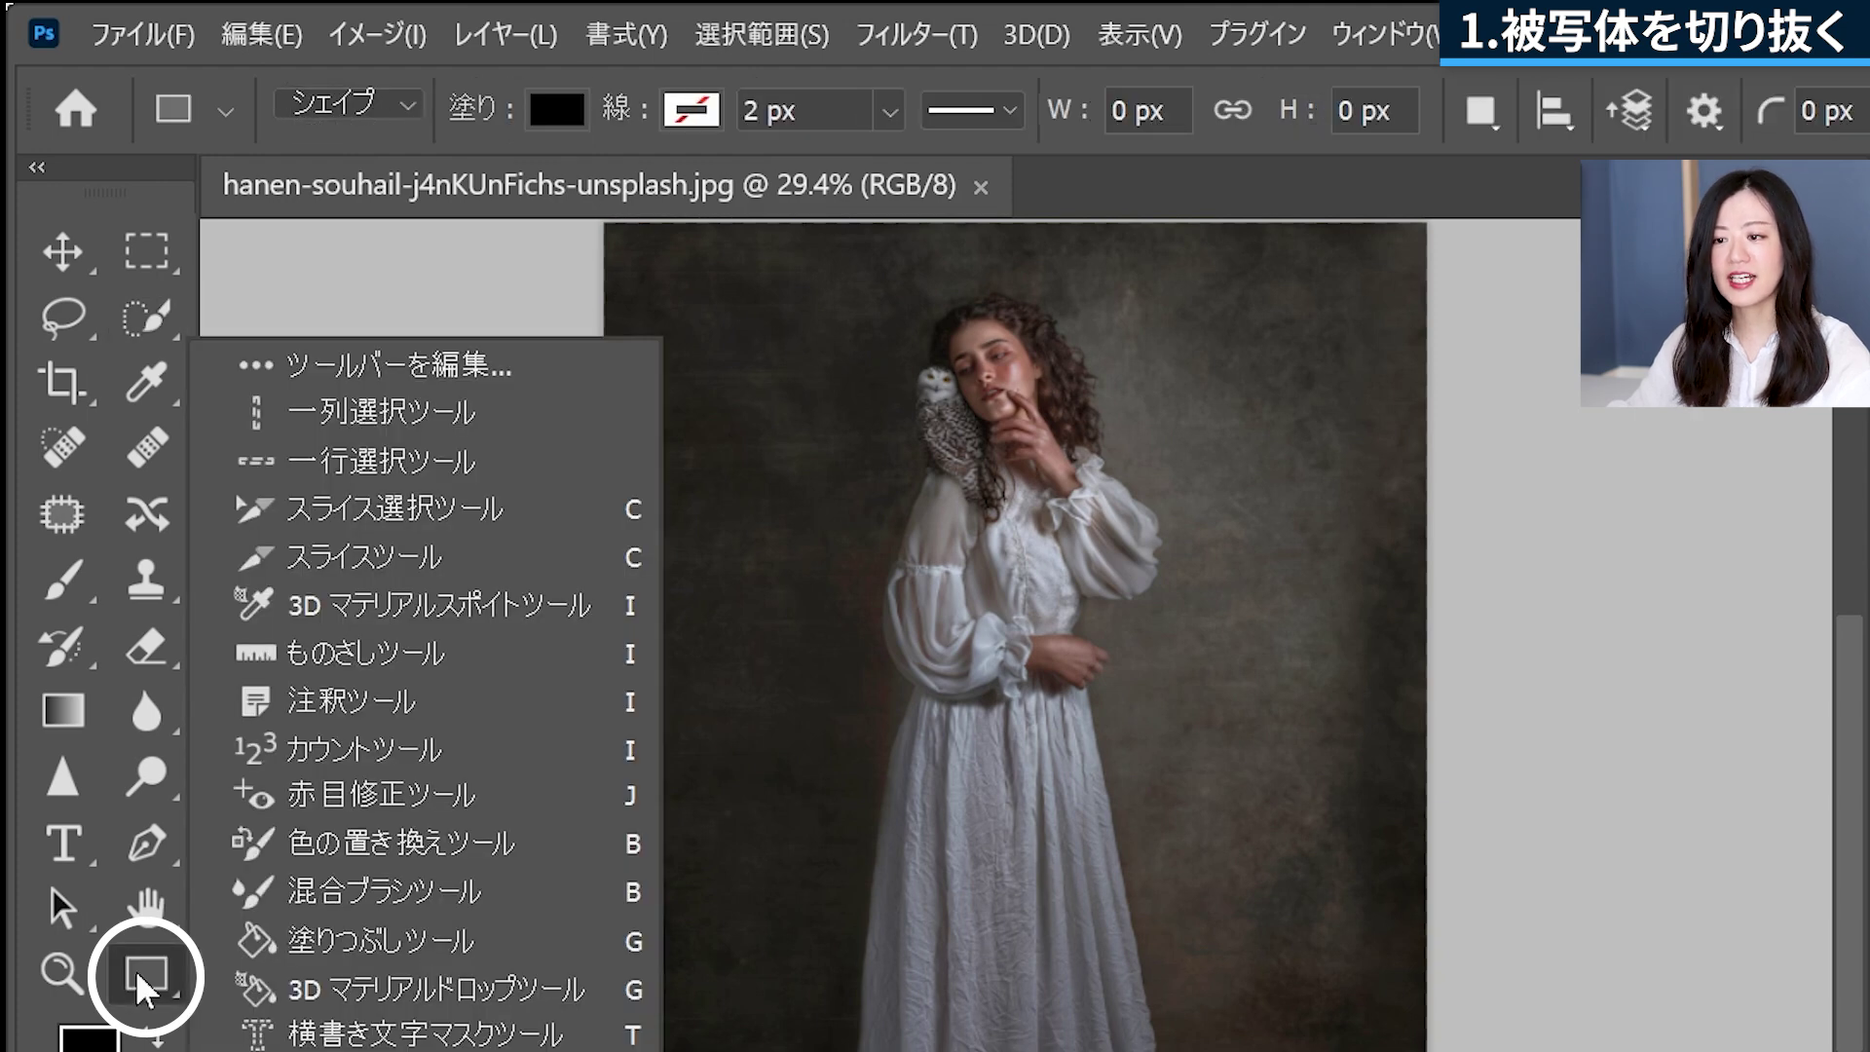
pyautogui.click(146, 982)
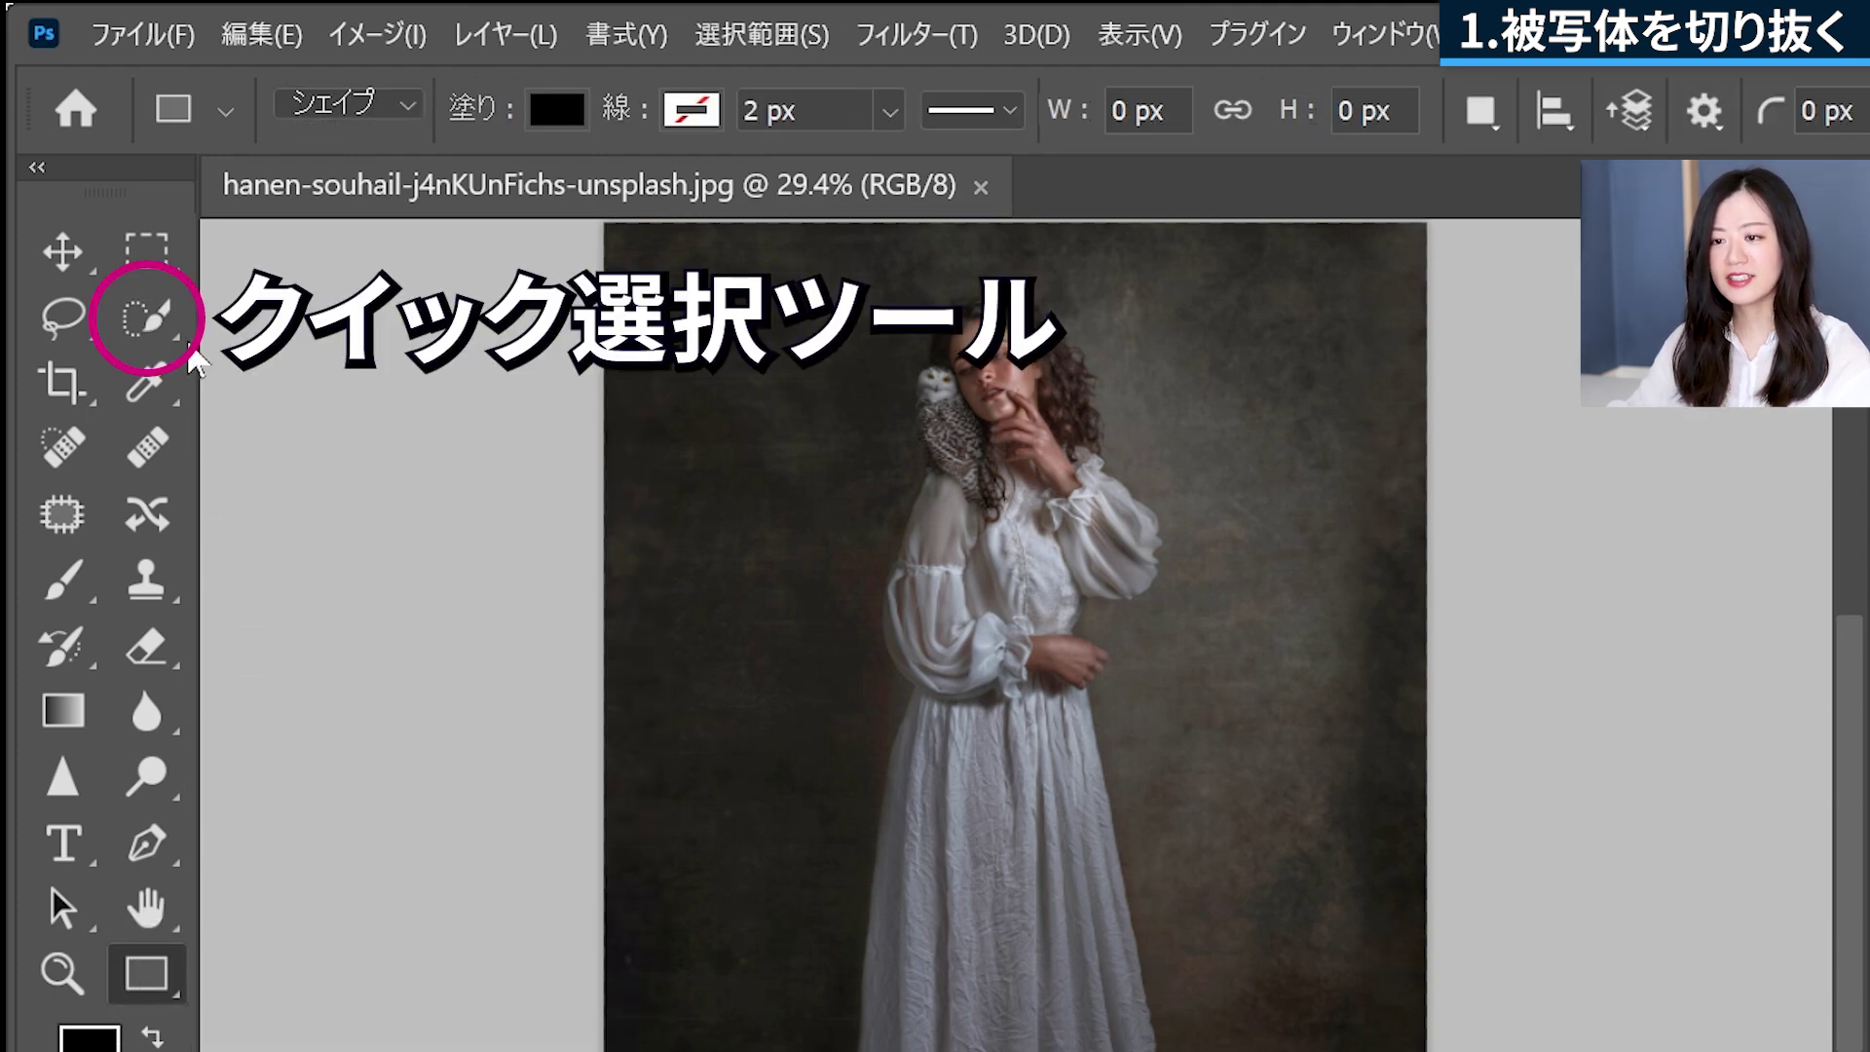
pyautogui.click(156, 331)
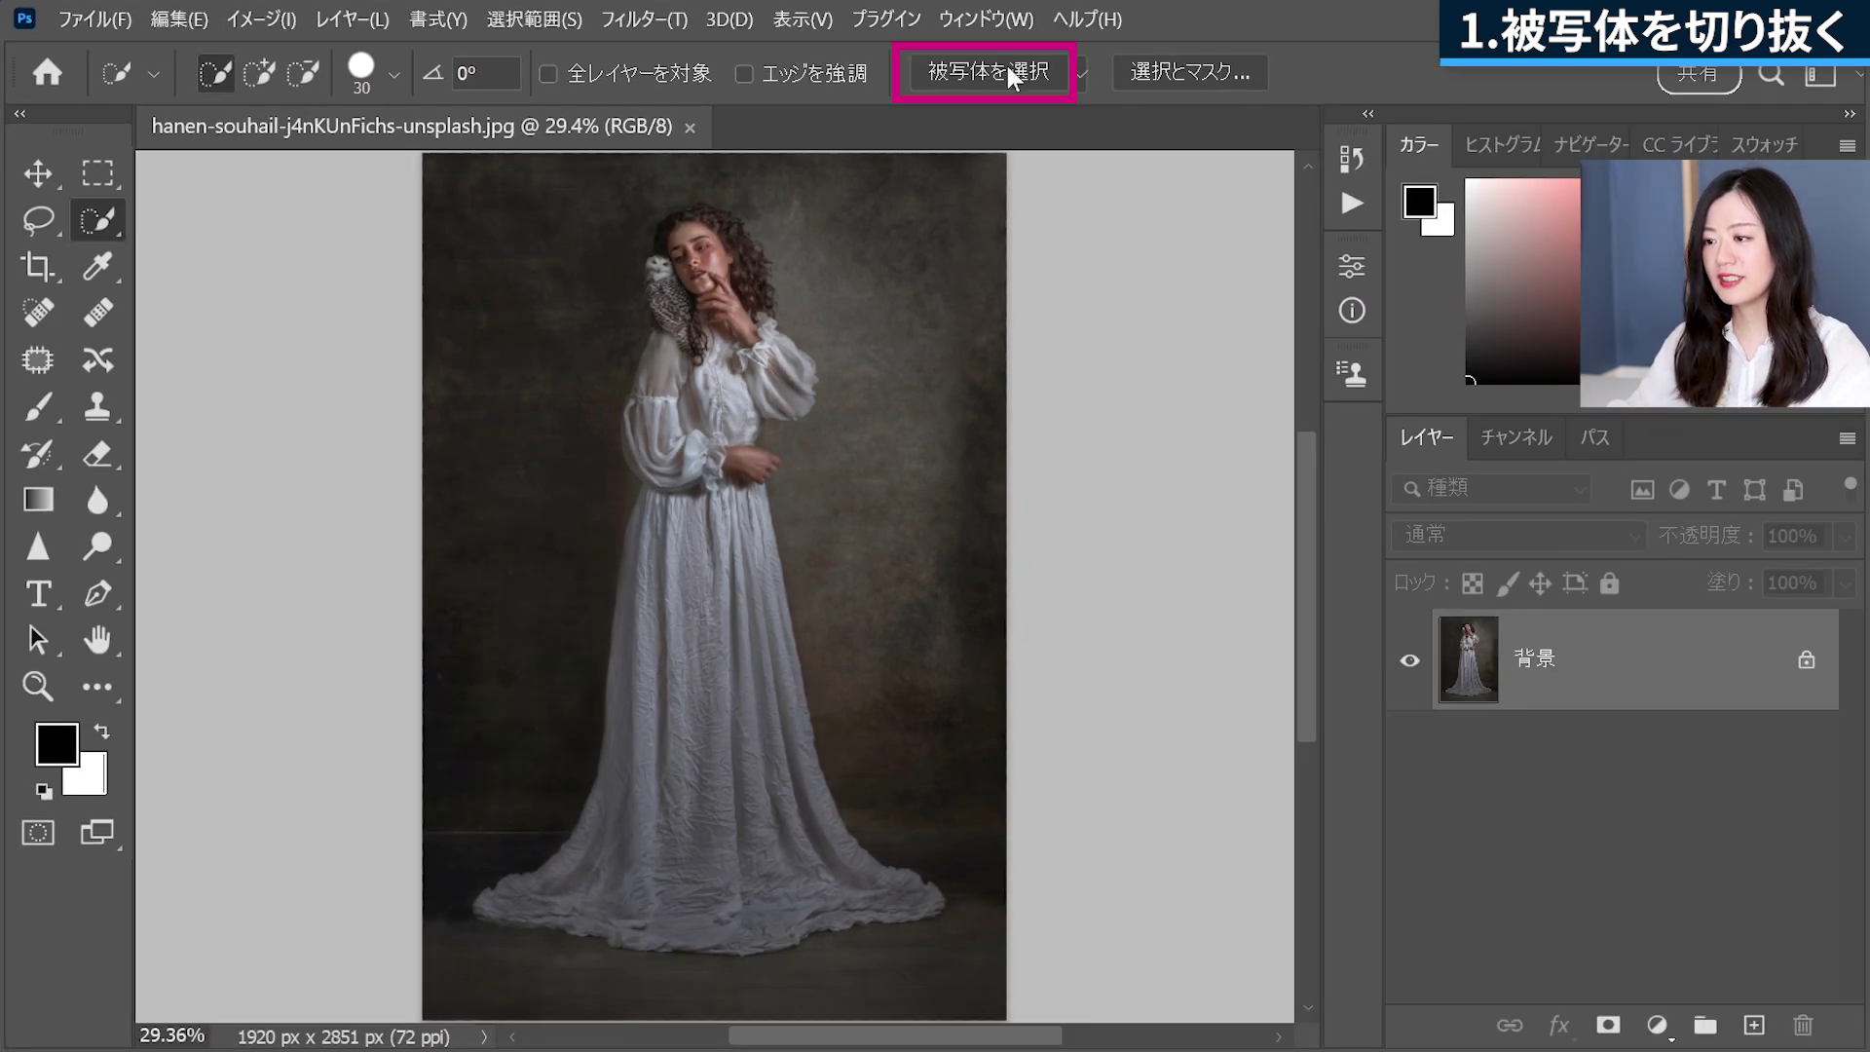
pyautogui.click(1013, 76)
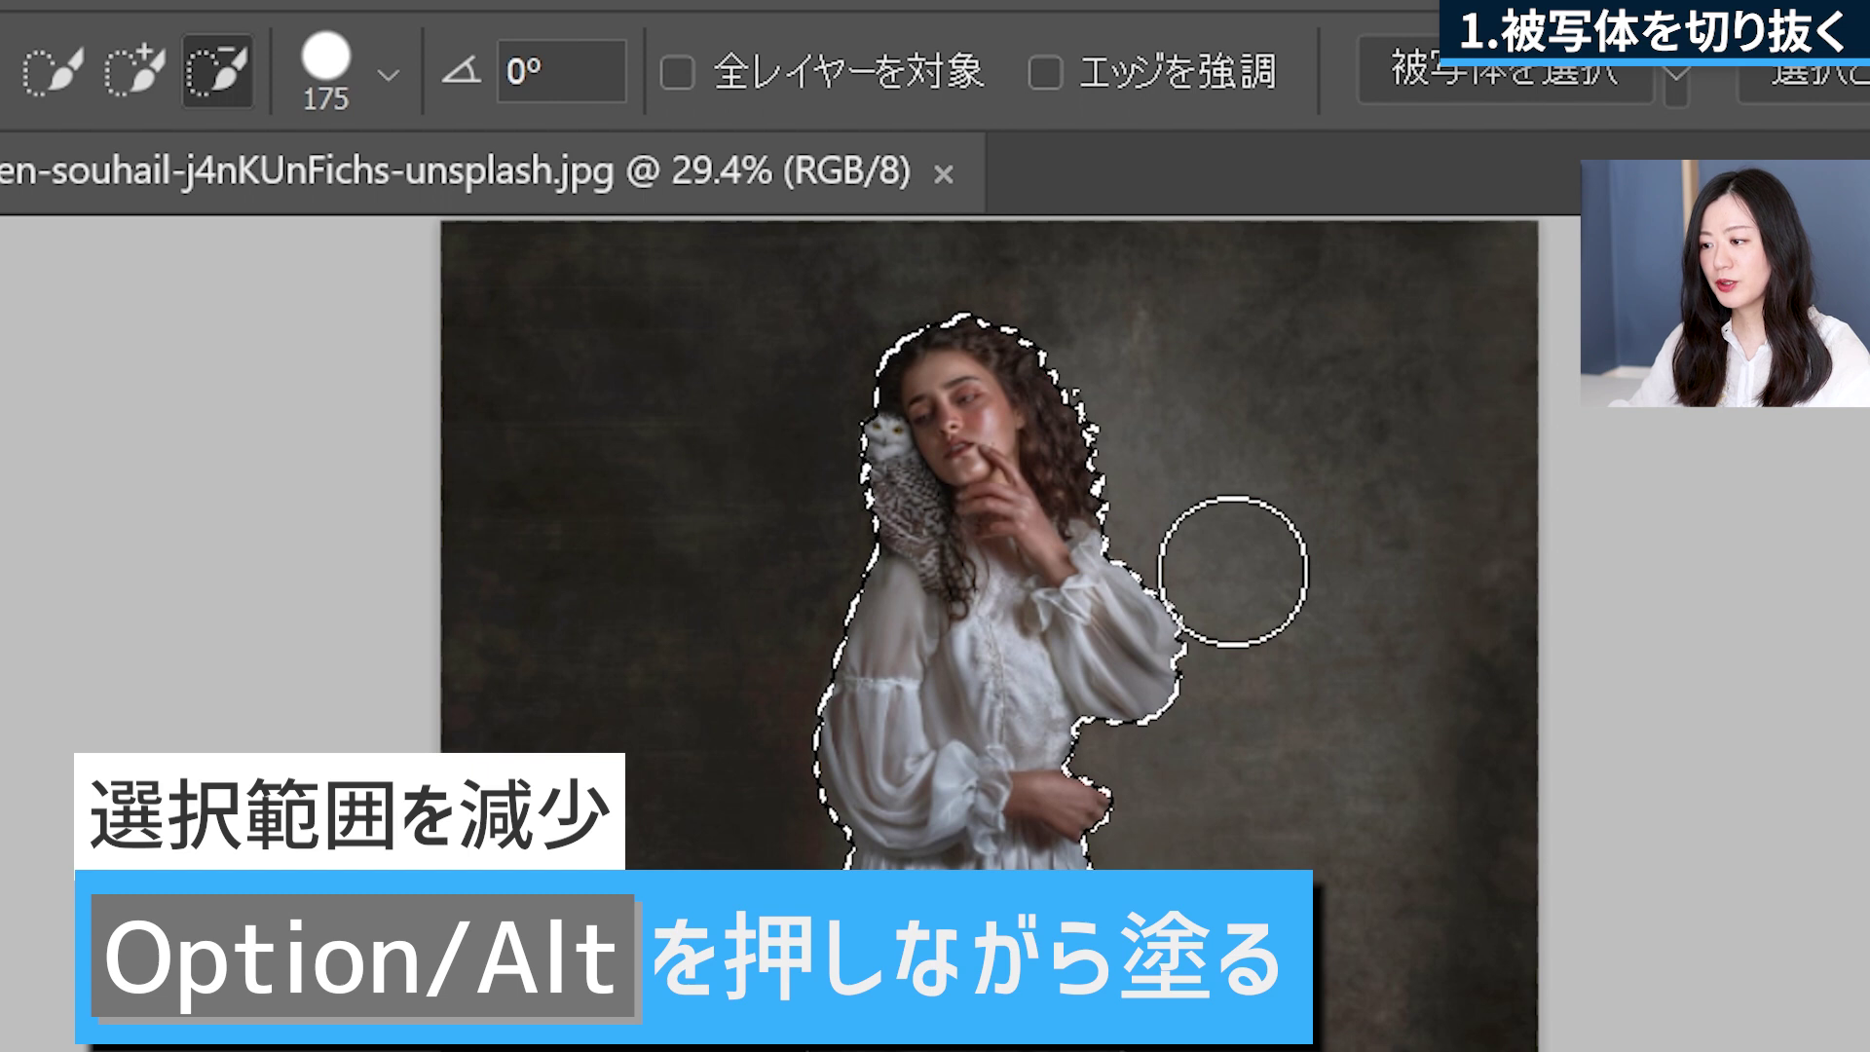
pyautogui.keyDown('alt'); pyautogui.click(1232, 572); pyautogui.keyUp('alt')
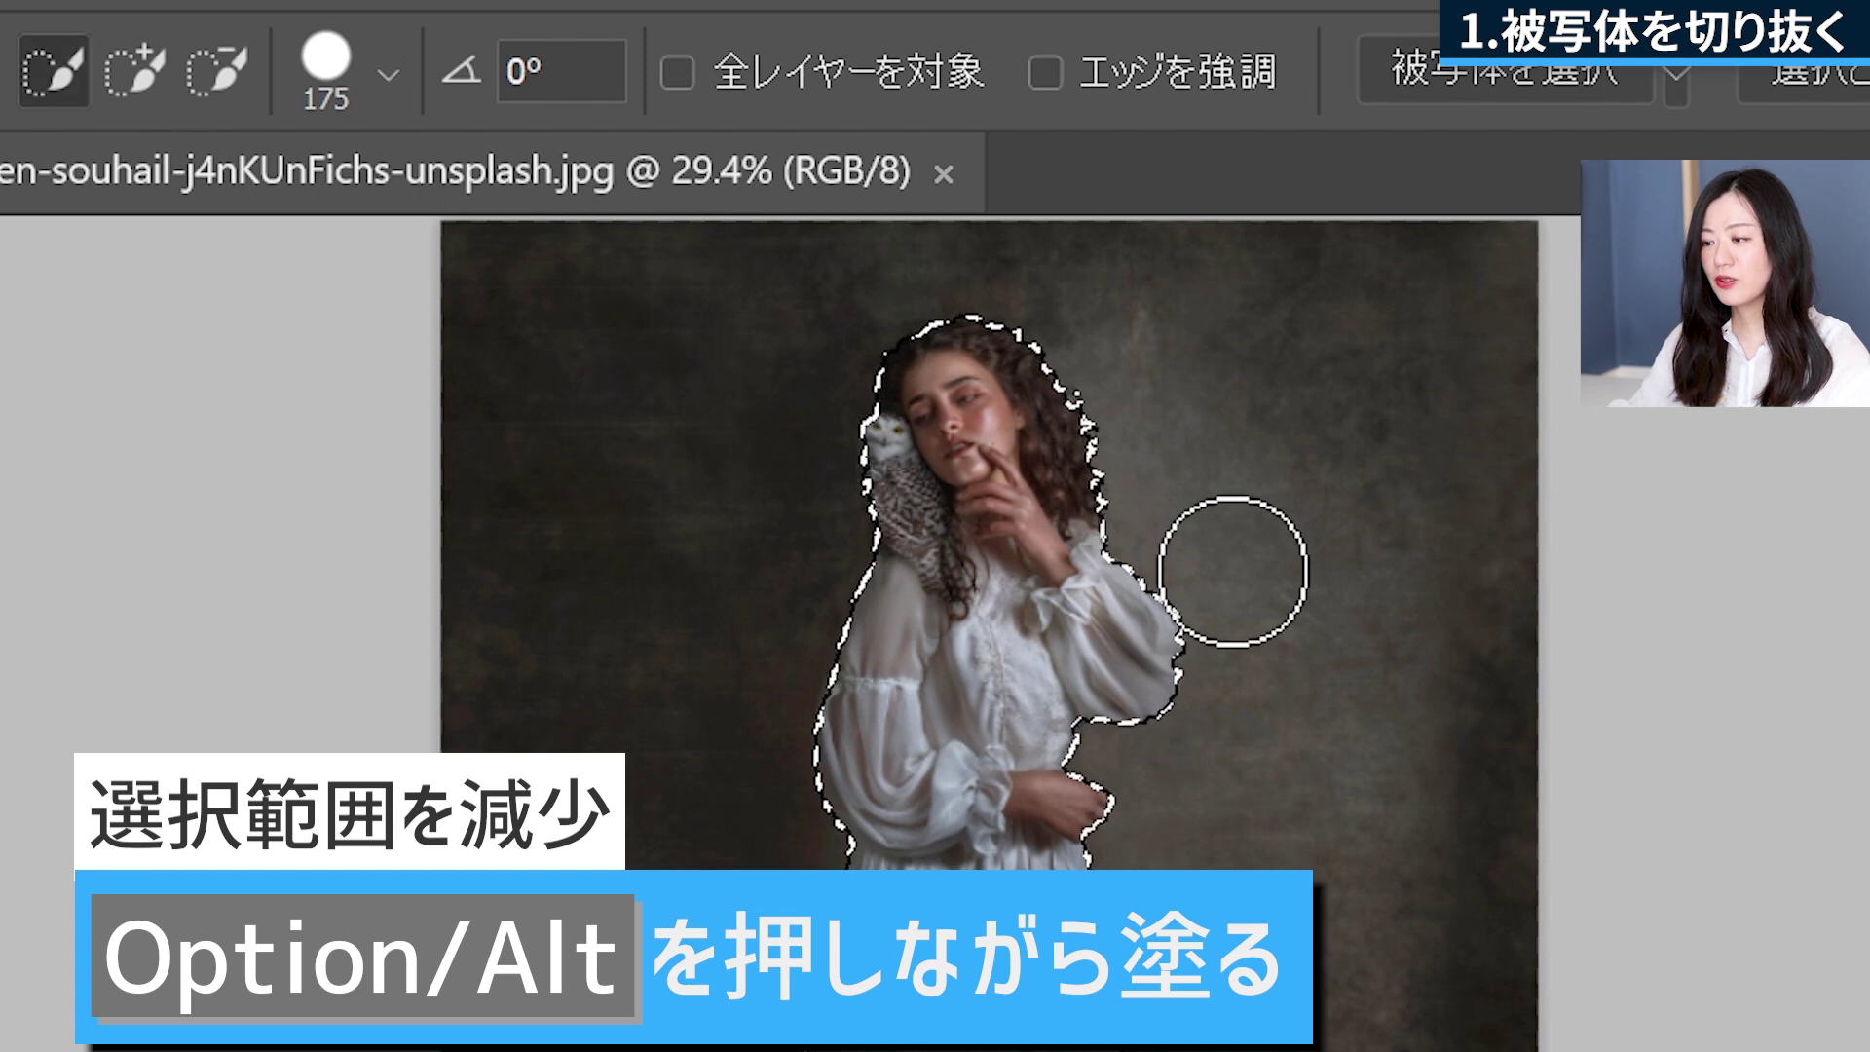
# - Subtract backdrop along the raised sleeve, add the sleeve back, and copy the woman to a new layer
pyautogui.press('alt')
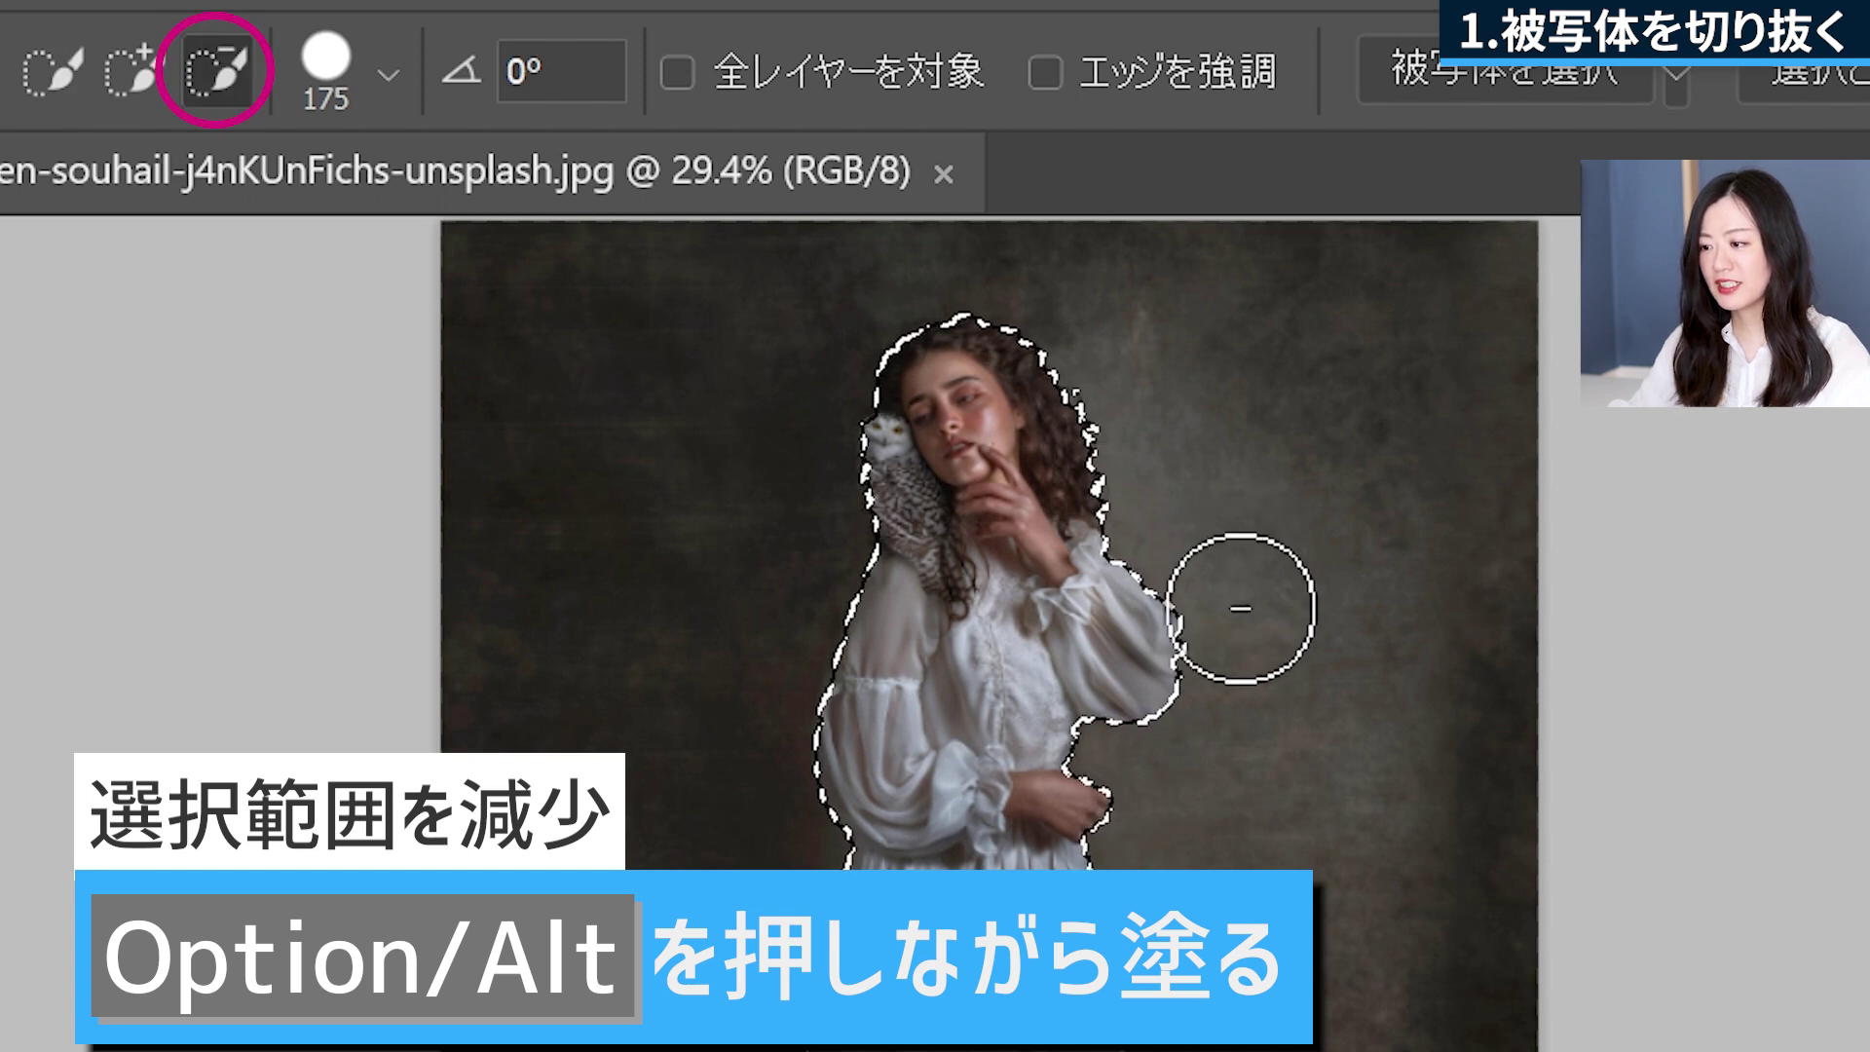
pyautogui.moveTo(1240, 609)
pyautogui.mouseDown()
pyautogui.moveTo(1210, 605)
pyautogui.moveTo(1189, 659)
pyautogui.moveTo(1282, 710)
pyautogui.moveTo(1234, 728)
pyautogui.mouseUp()
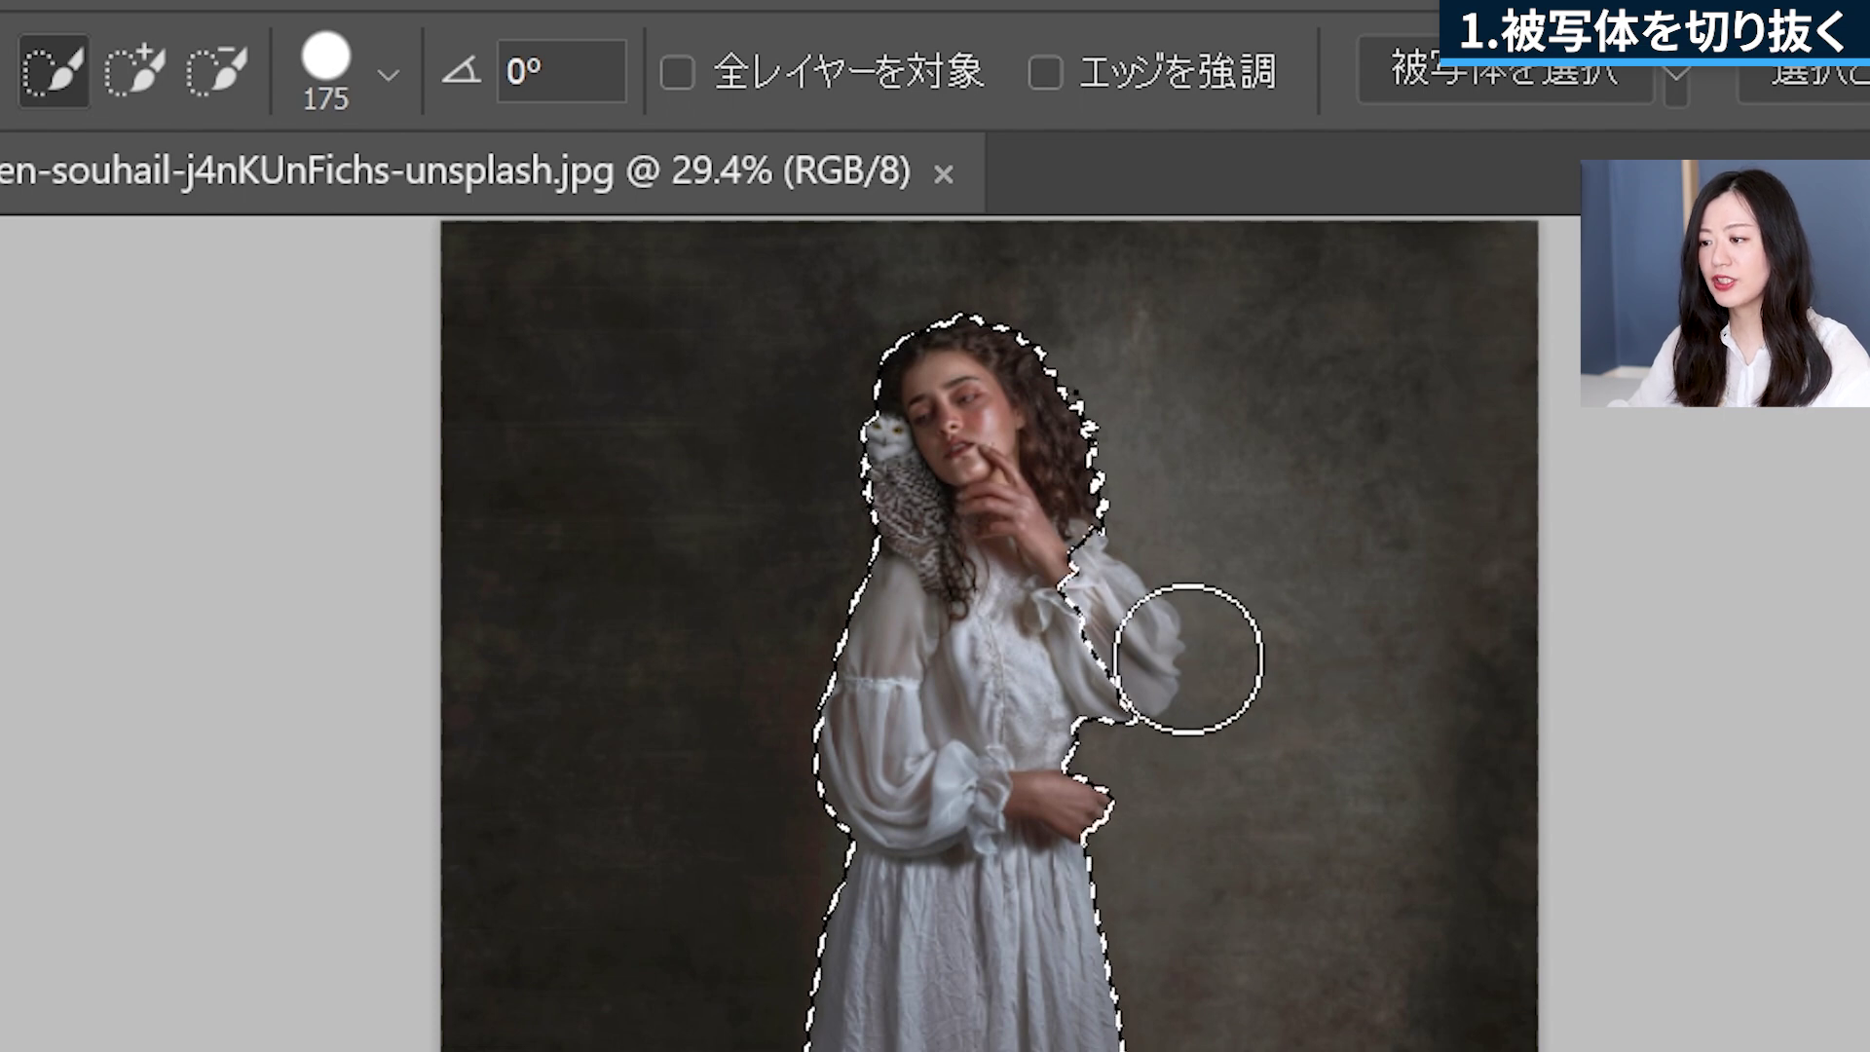
pyautogui.moveTo(1107, 750)
pyautogui.mouseDown()
pyautogui.moveTo(1139, 684)
pyautogui.moveTo(1035, 535)
pyautogui.mouseUp()
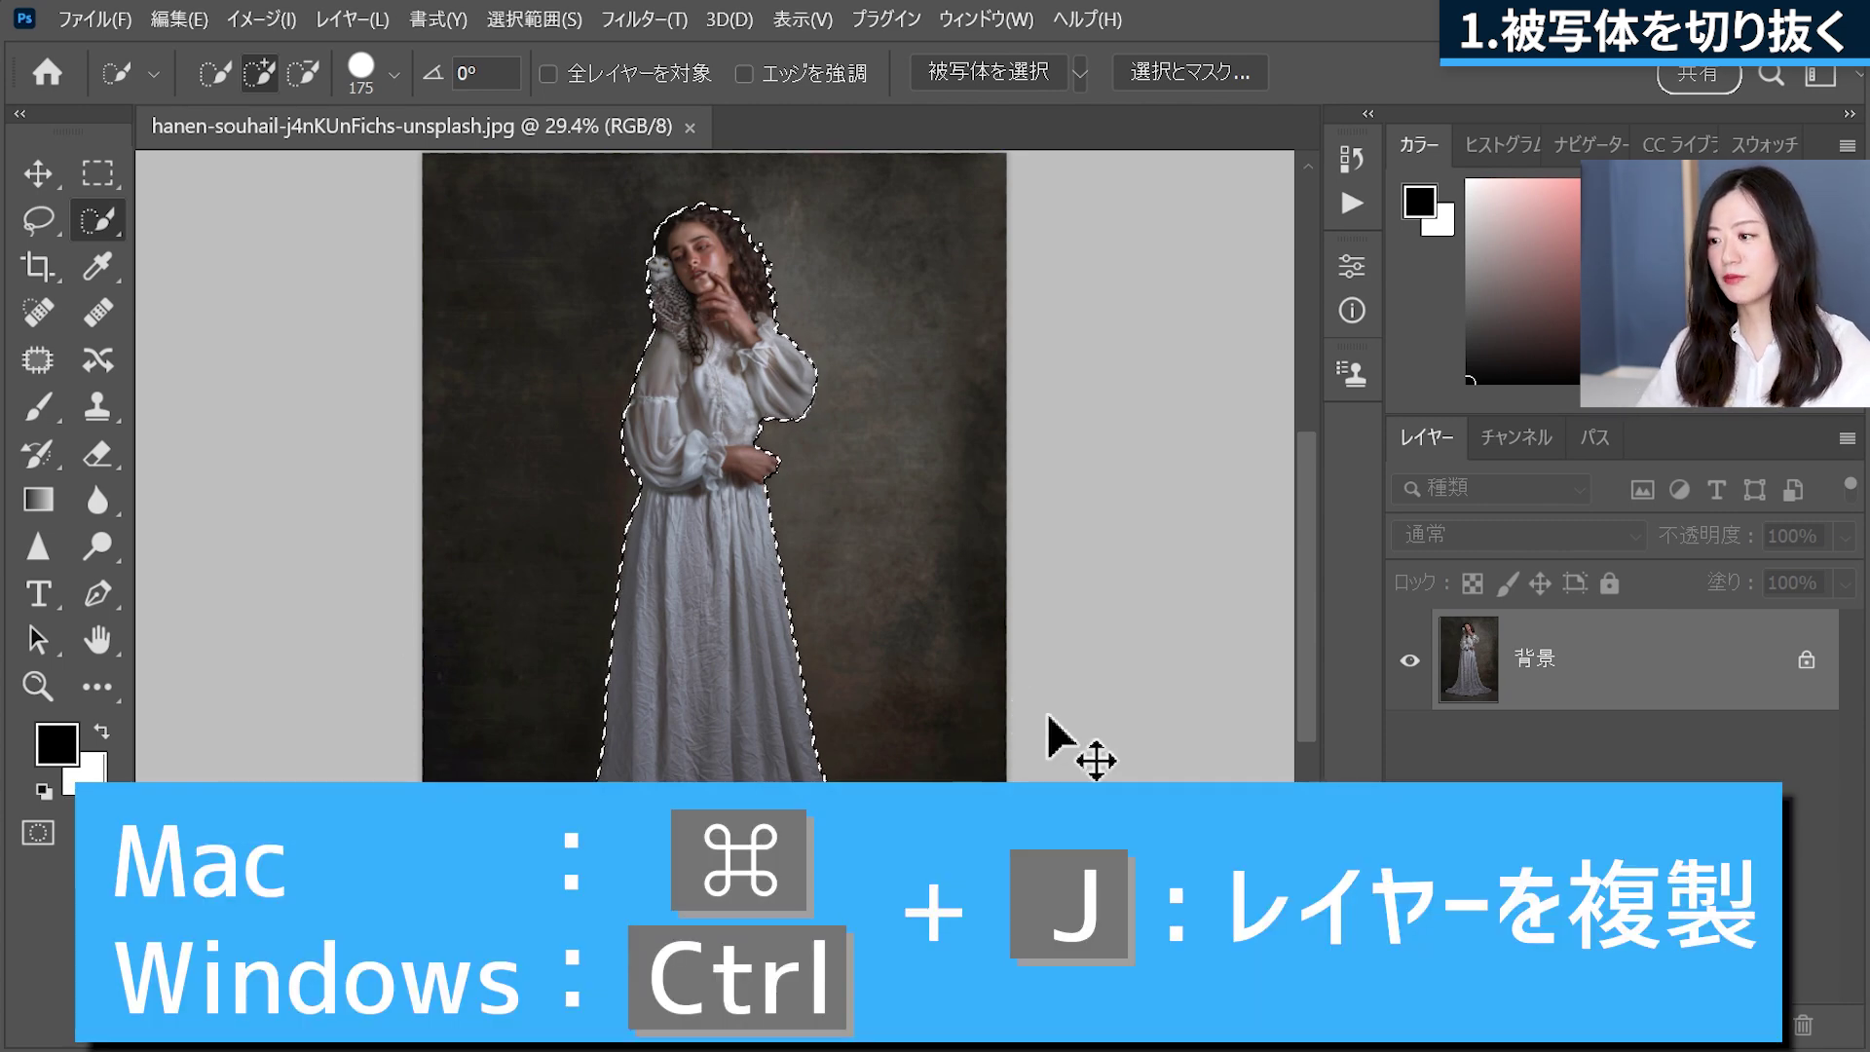
pyautogui.hotkey('ctrl', 'j')
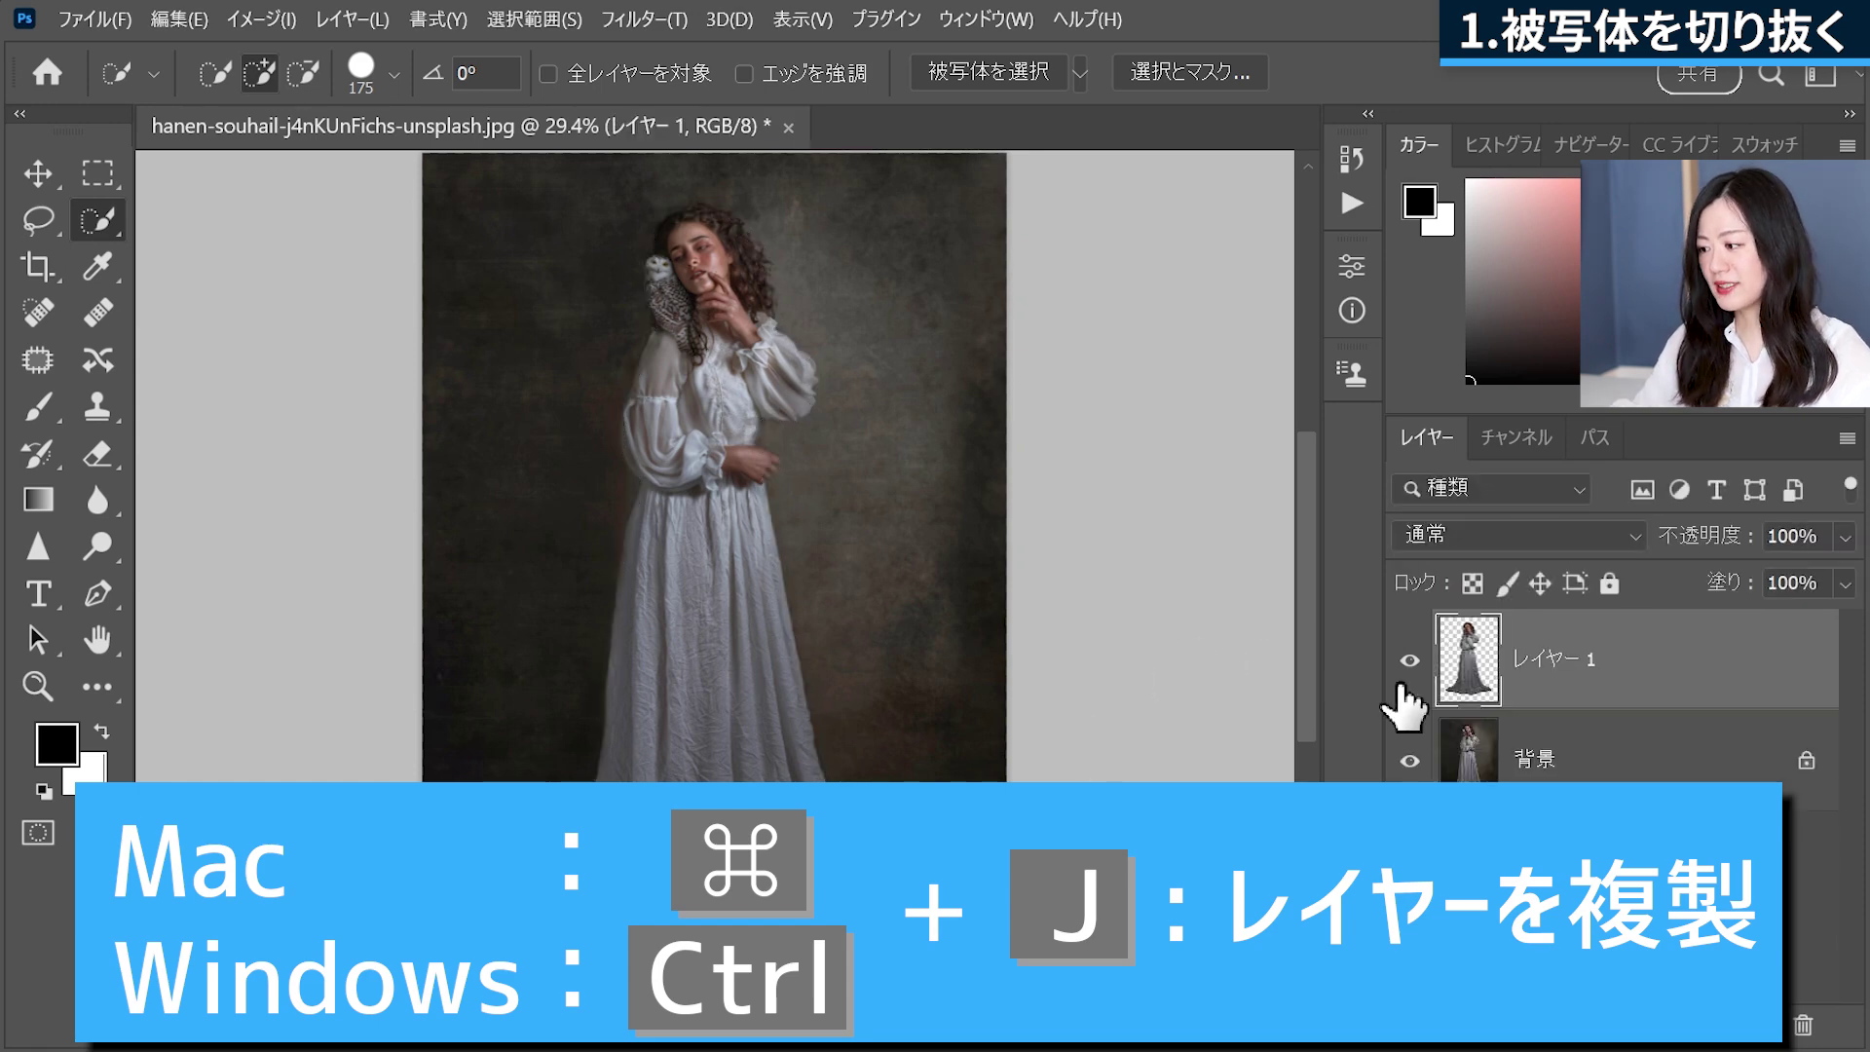
# - Hide the 背景 background layer so the レイヤー 1 cut-out shows on transparency
pyautogui.click(1408, 765)
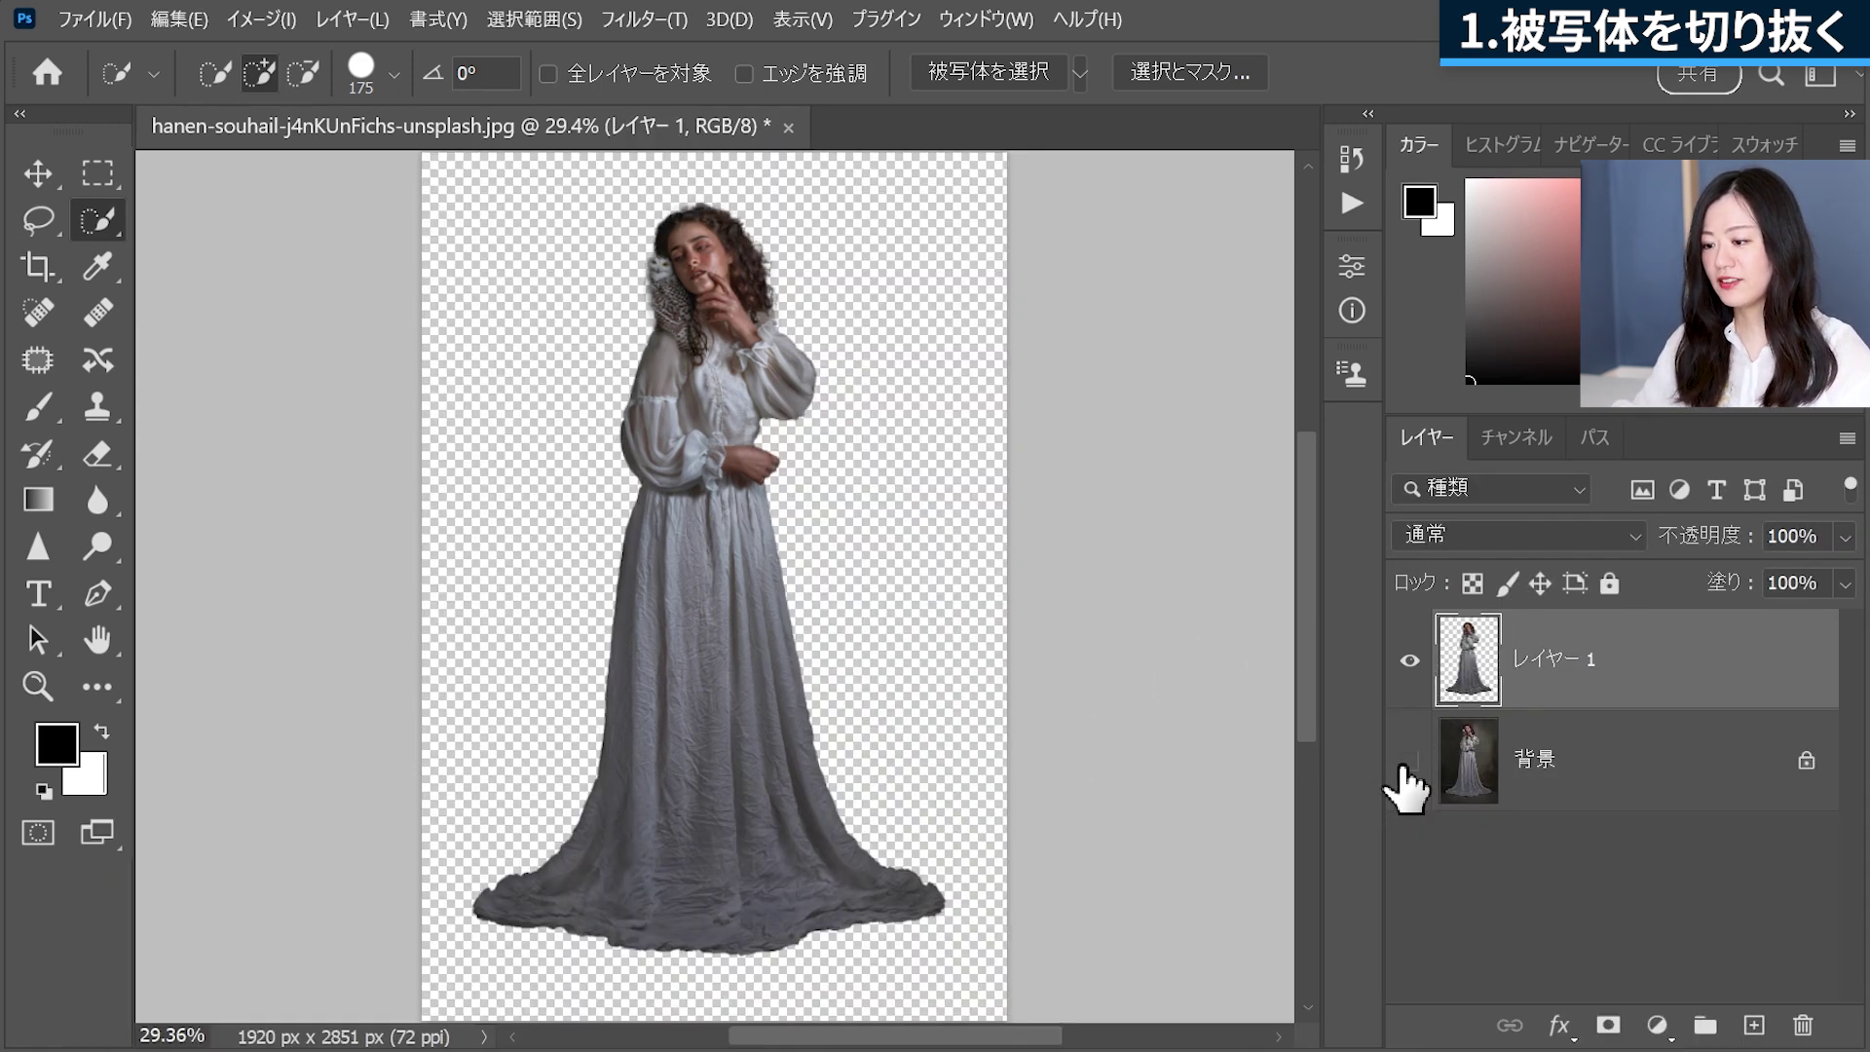
pyautogui.click(1409, 762)
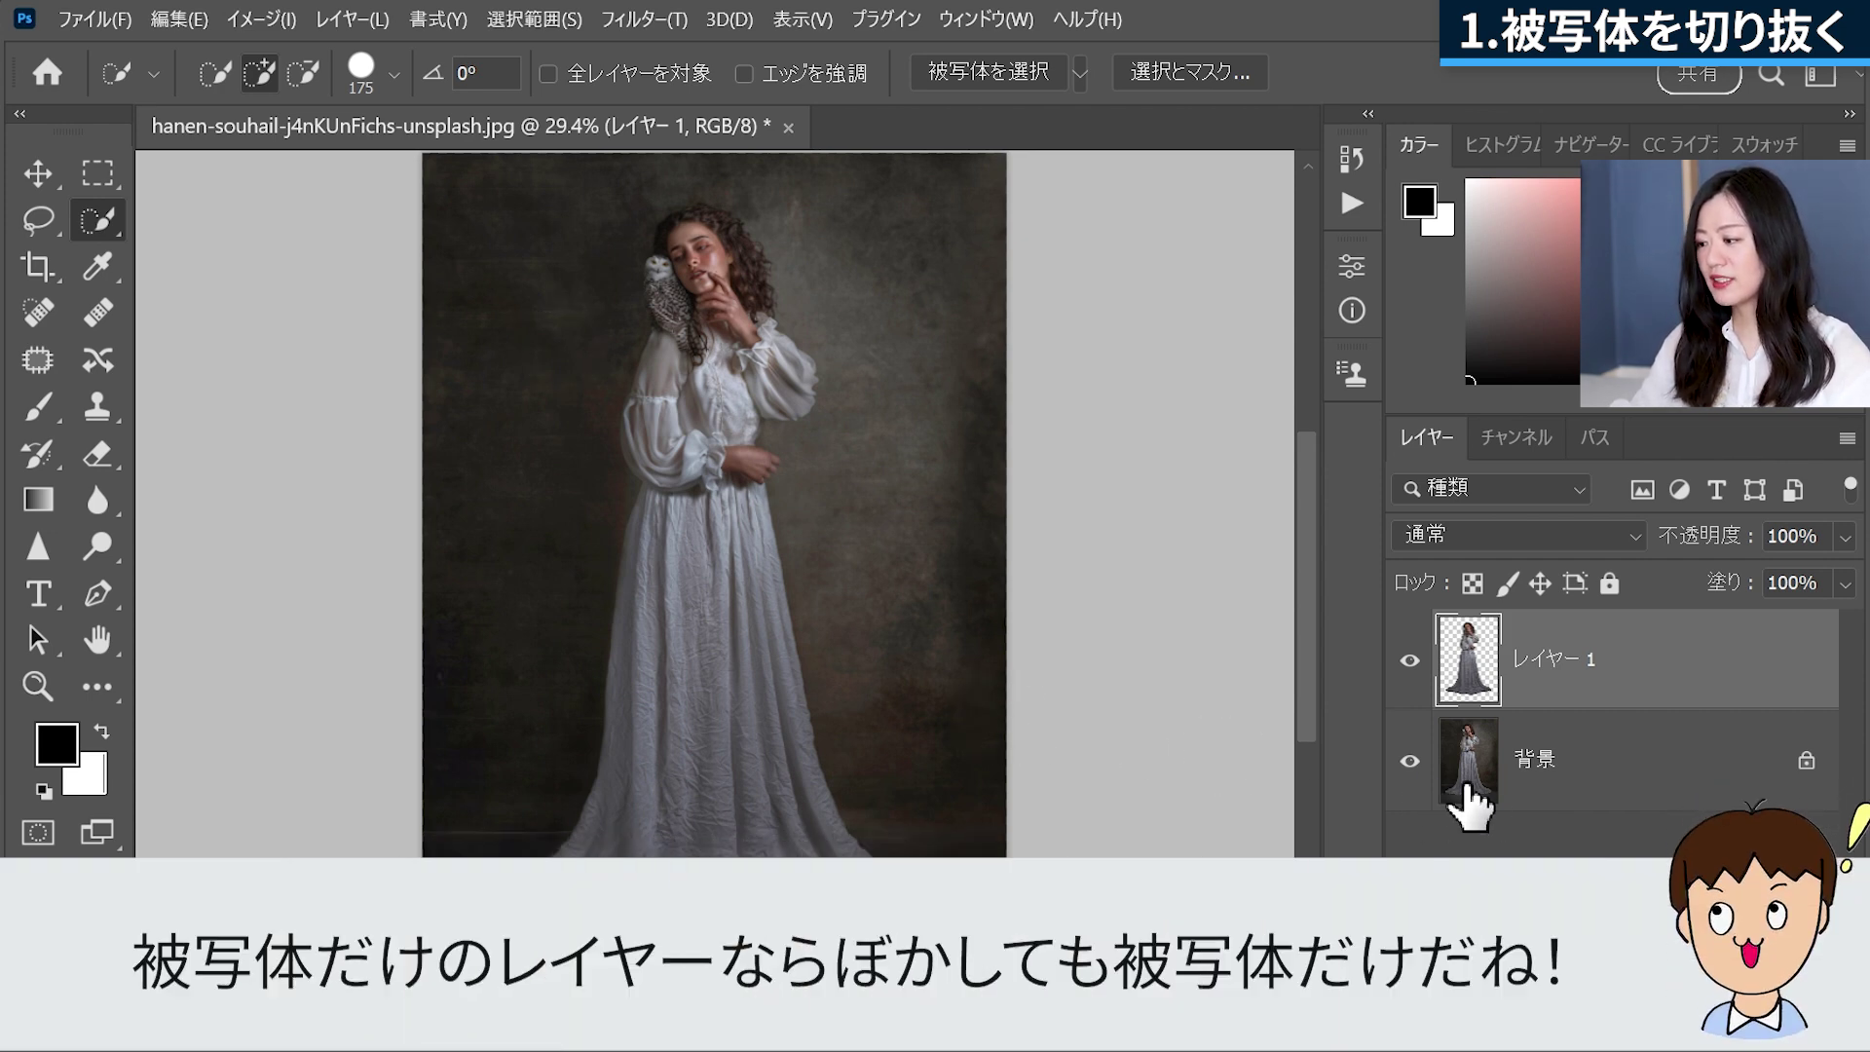
pyautogui.click(1409, 761)
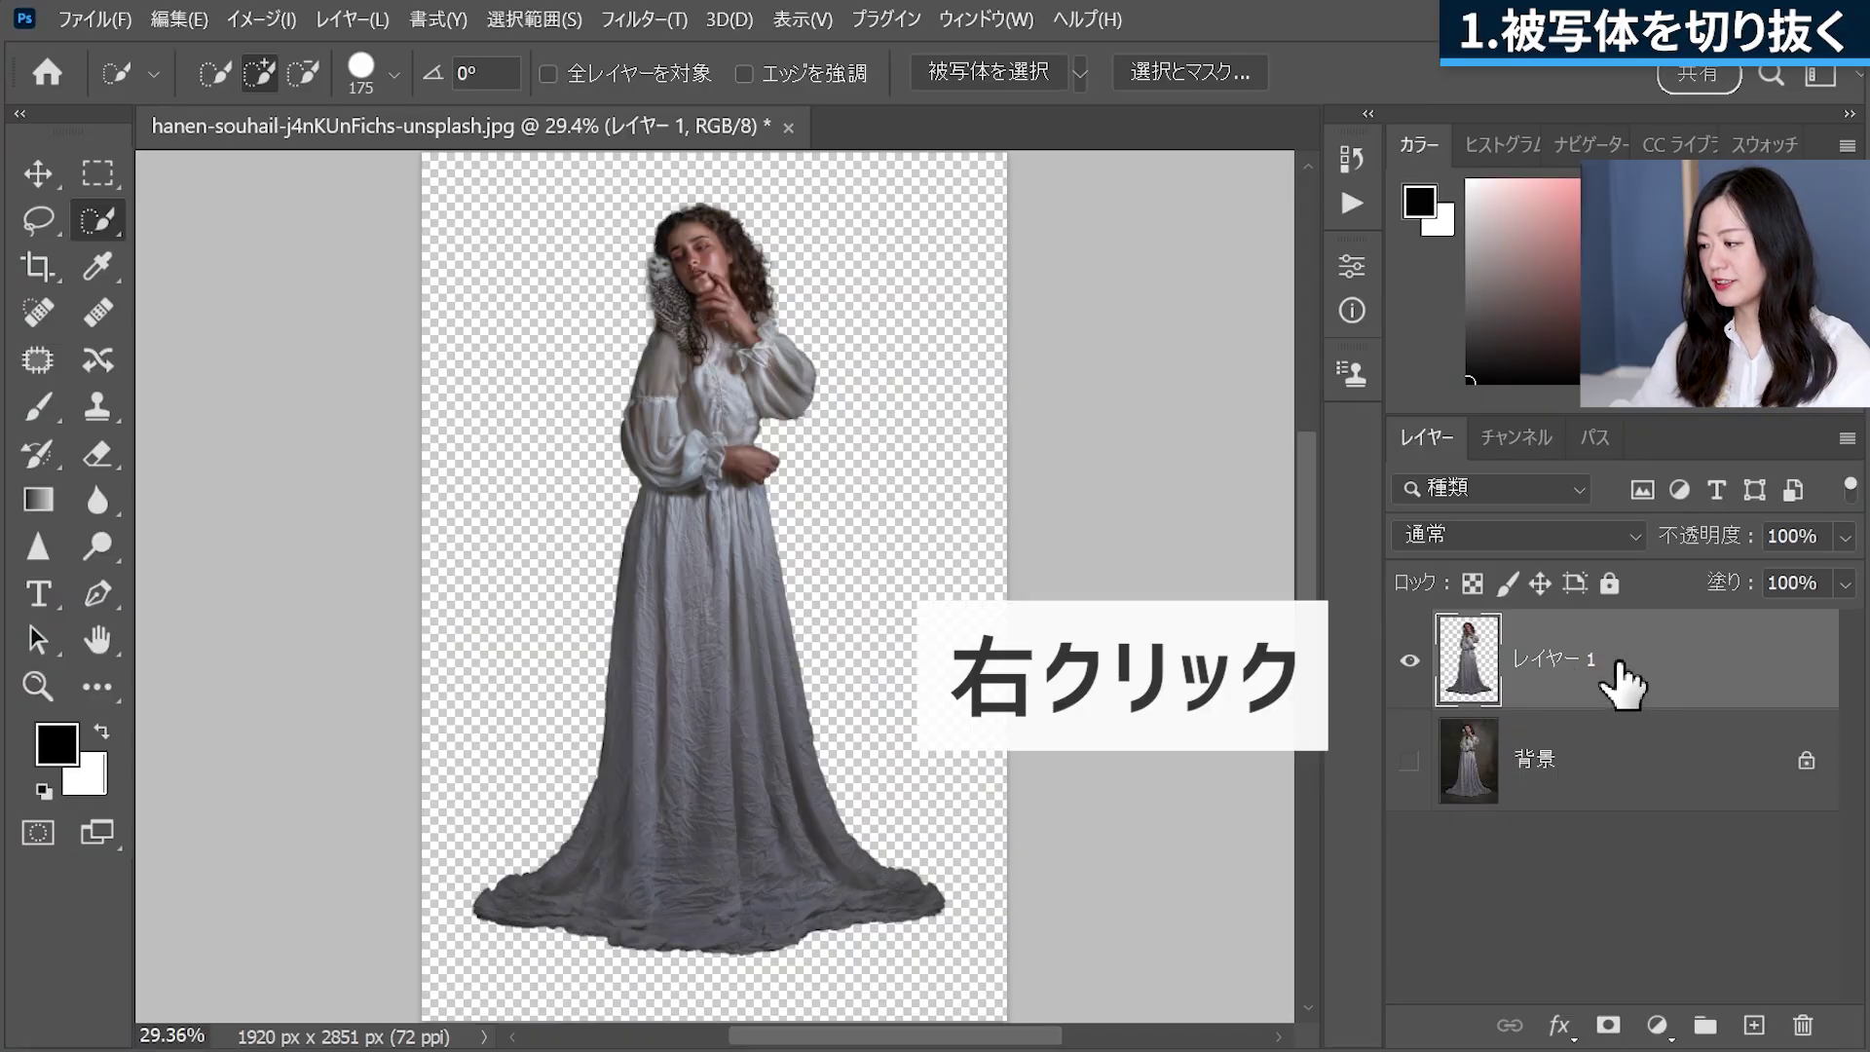
pyautogui.rightClick(1619, 670)
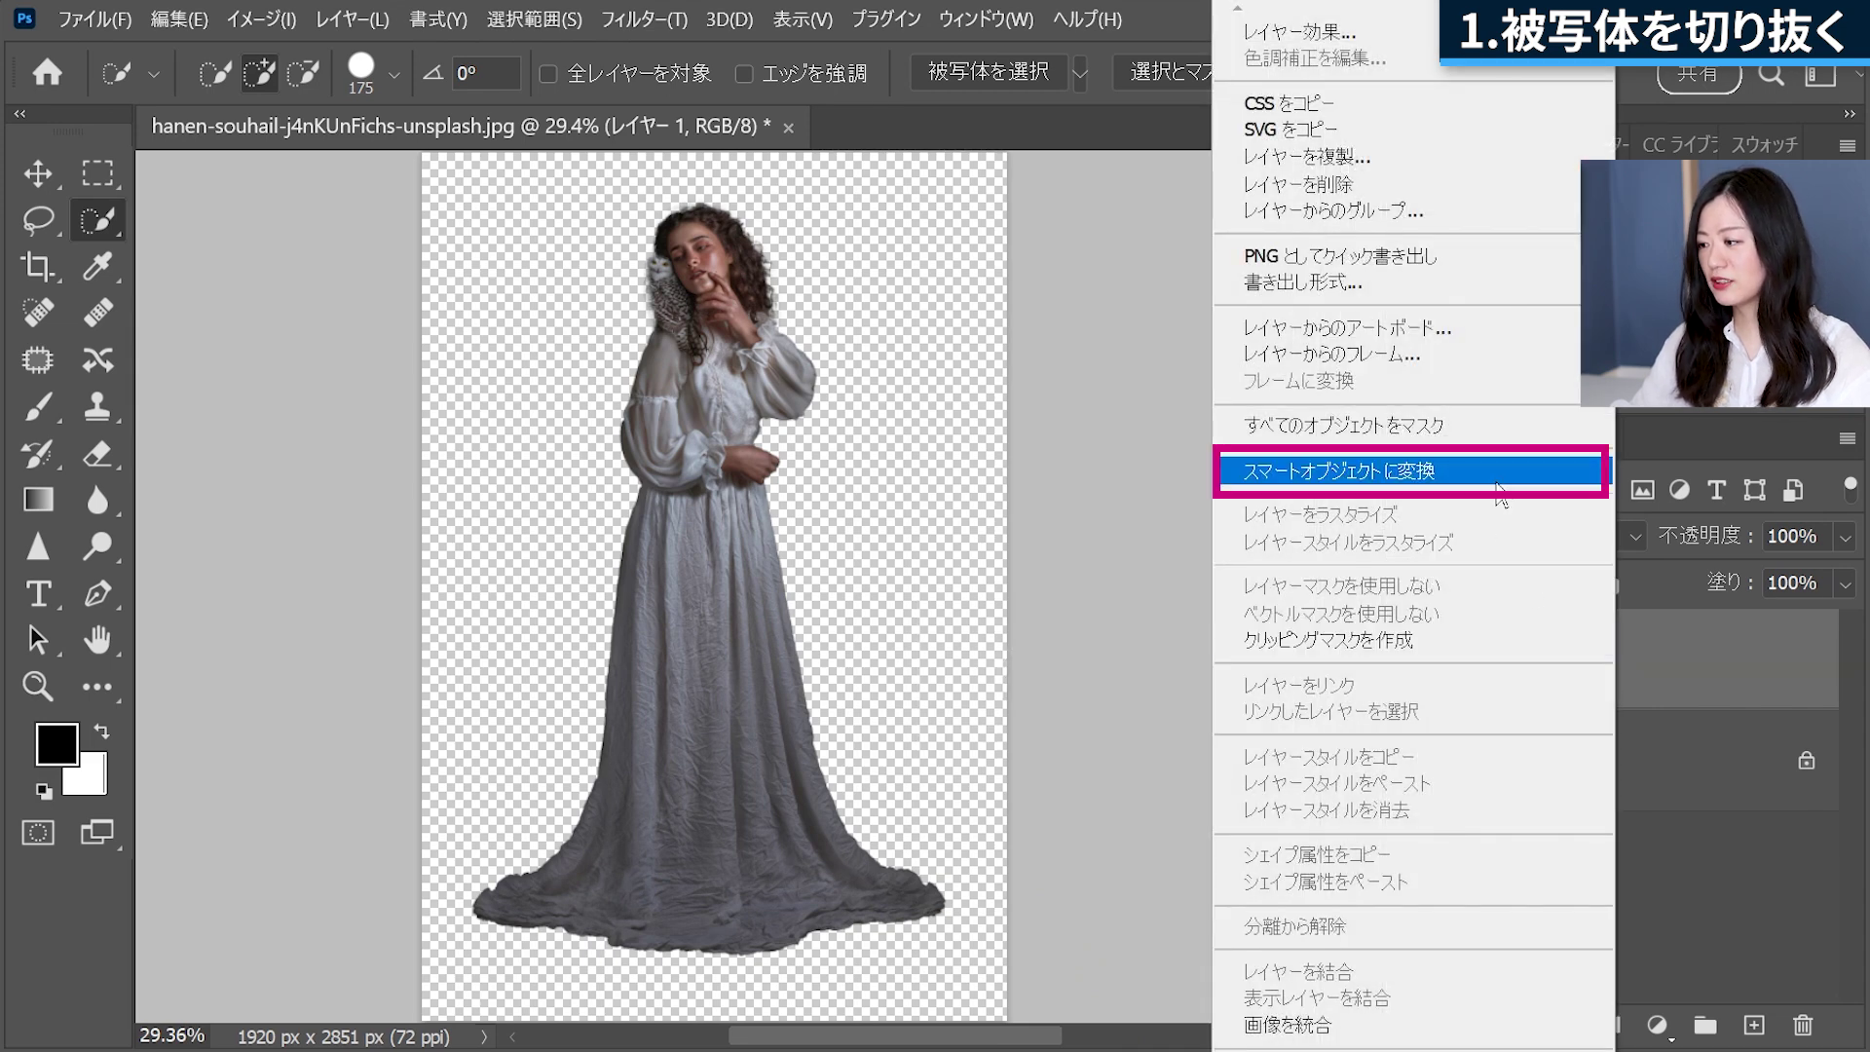
# - Convert レイヤー 1 to a smart object and make three copies of it
pyautogui.click(1496, 483)
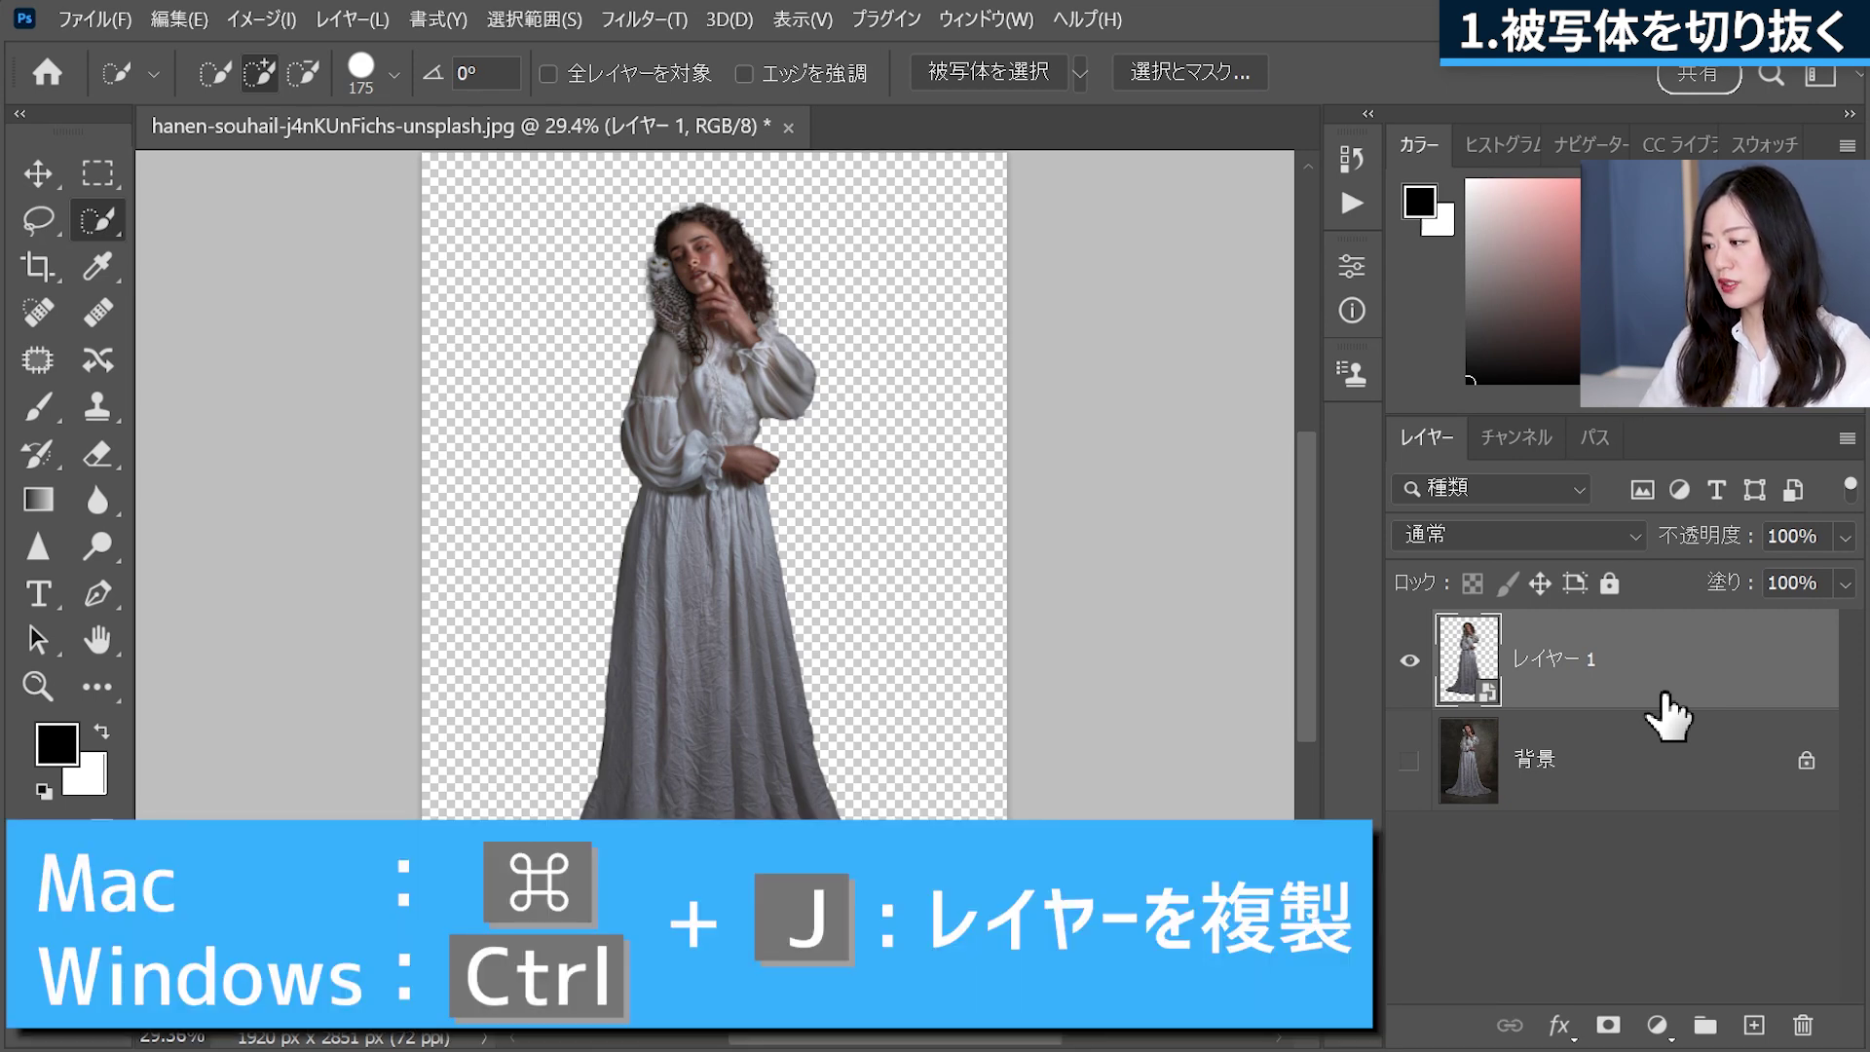
pyautogui.hotkey('ctrl', 'j')
pyautogui.hotkey('ctrl', 'j')
pyautogui.hotkey('ctrl', 'j')
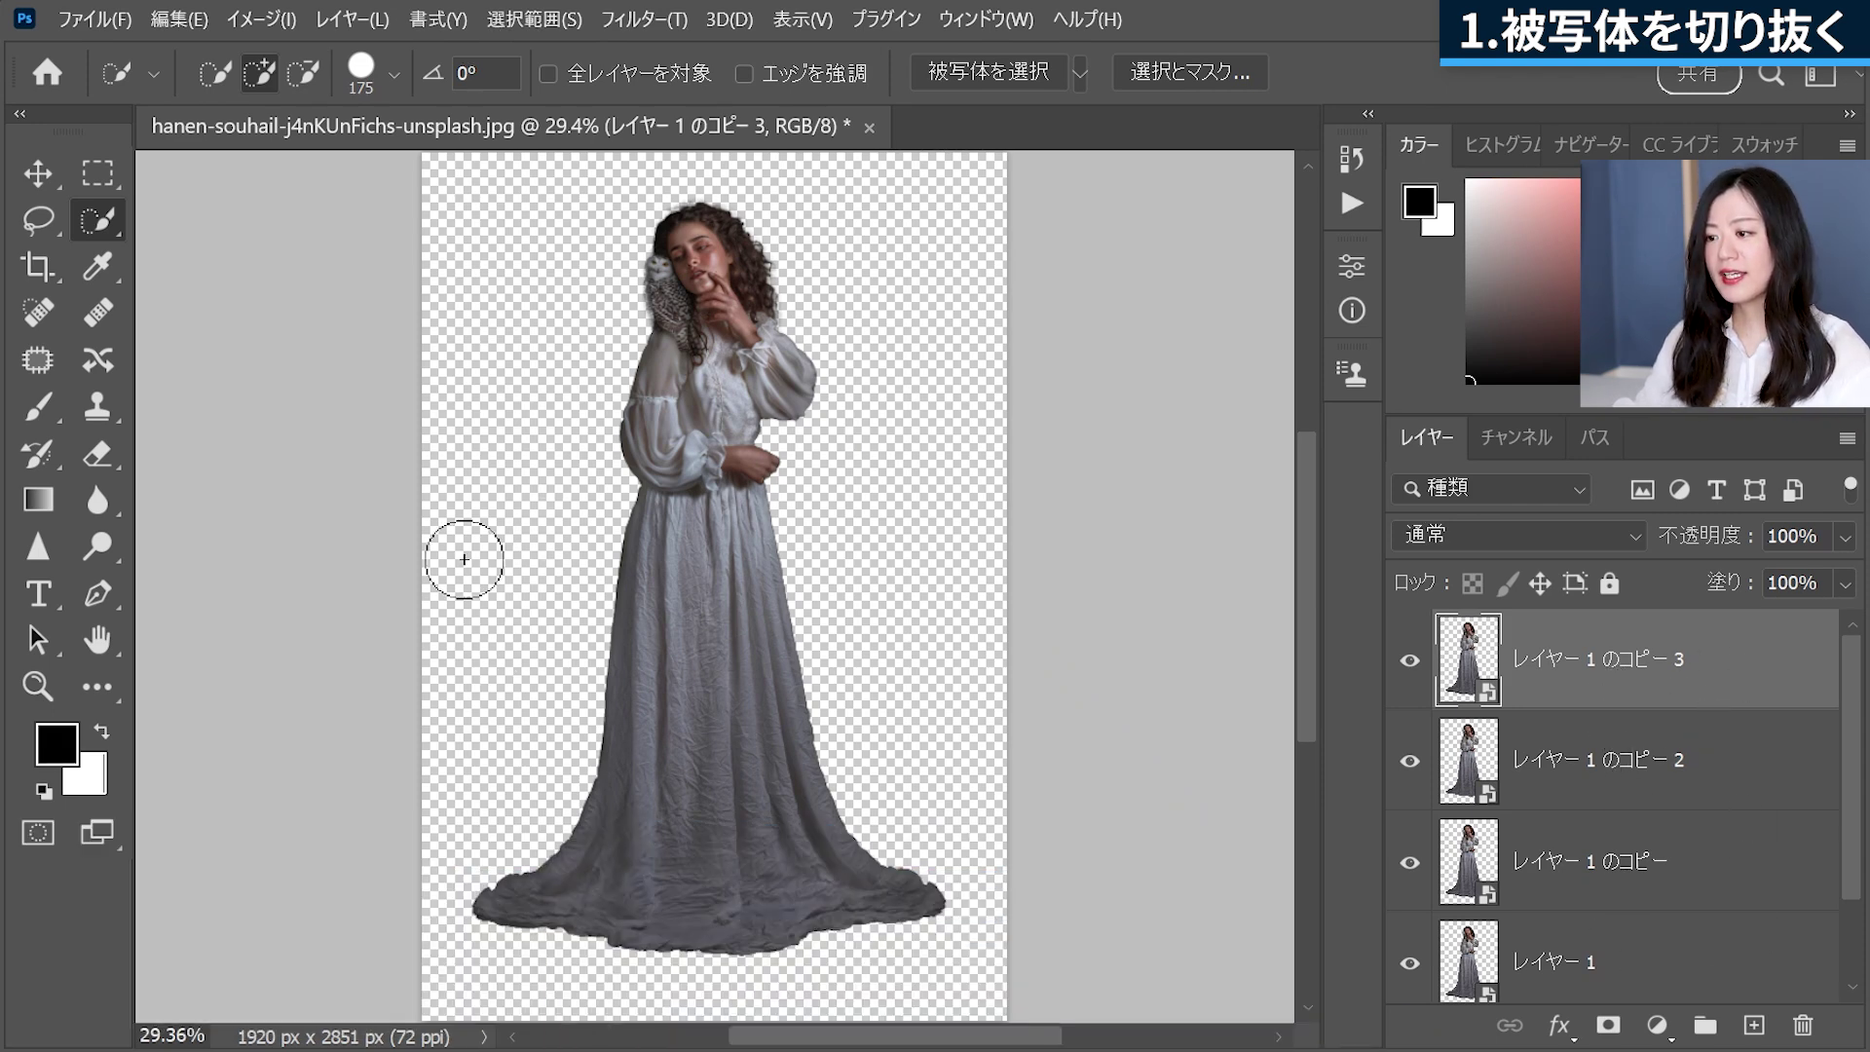
pyautogui.scroll(-1, 1814, 925)
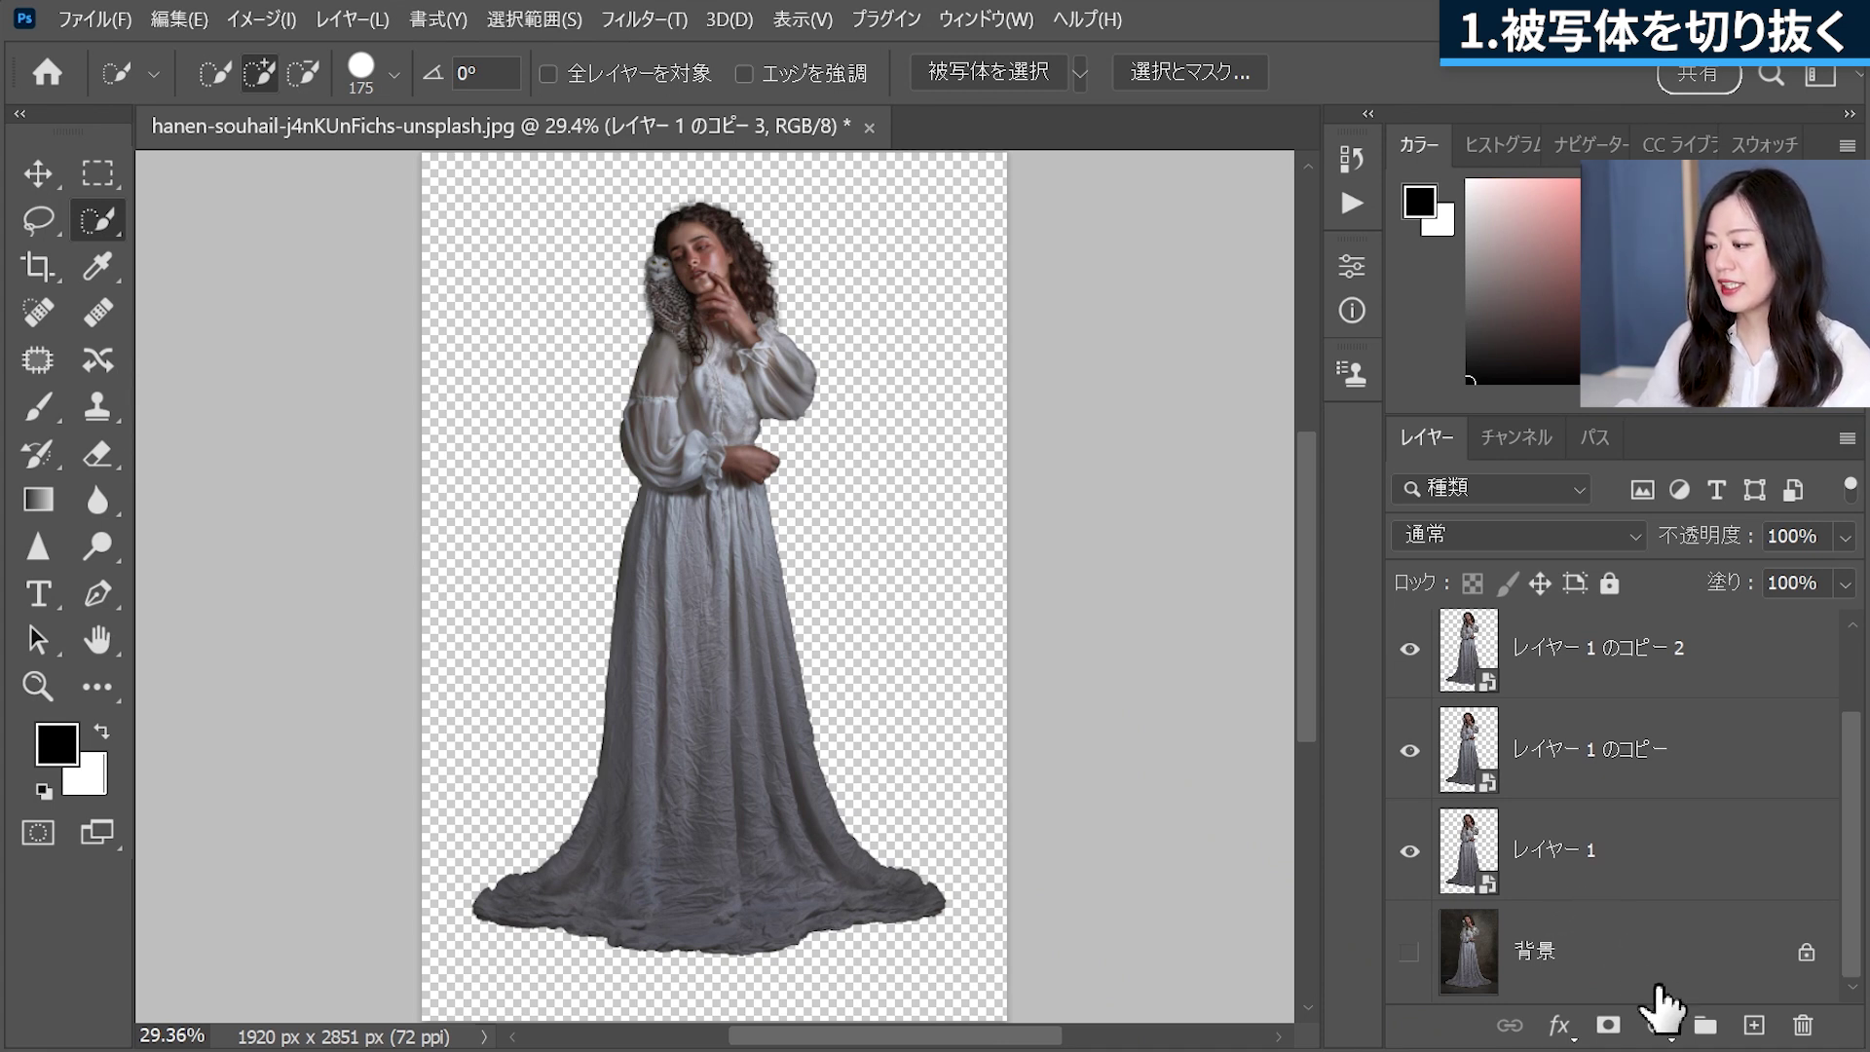
pyautogui.click(1656, 1025)
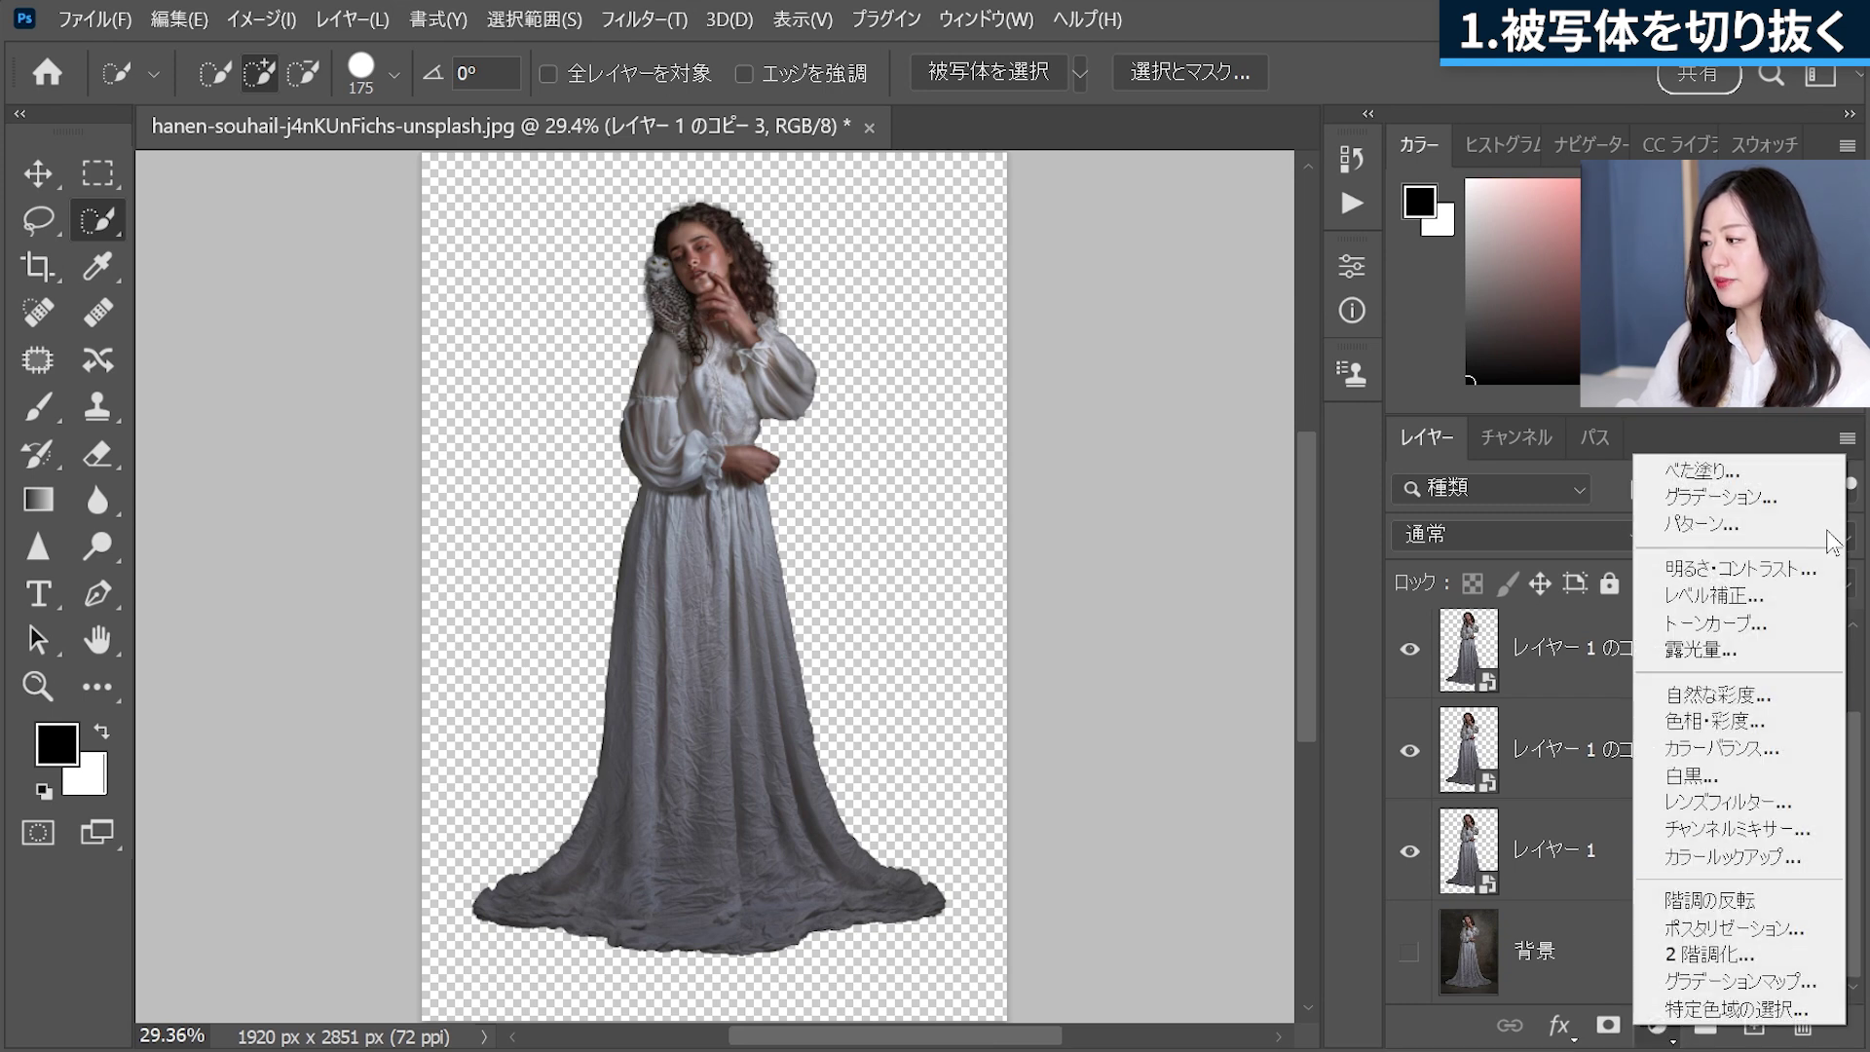
# - Add a 505050 dark grey Solid Color fill layer and move it just above the background
pyautogui.click(1787, 472)
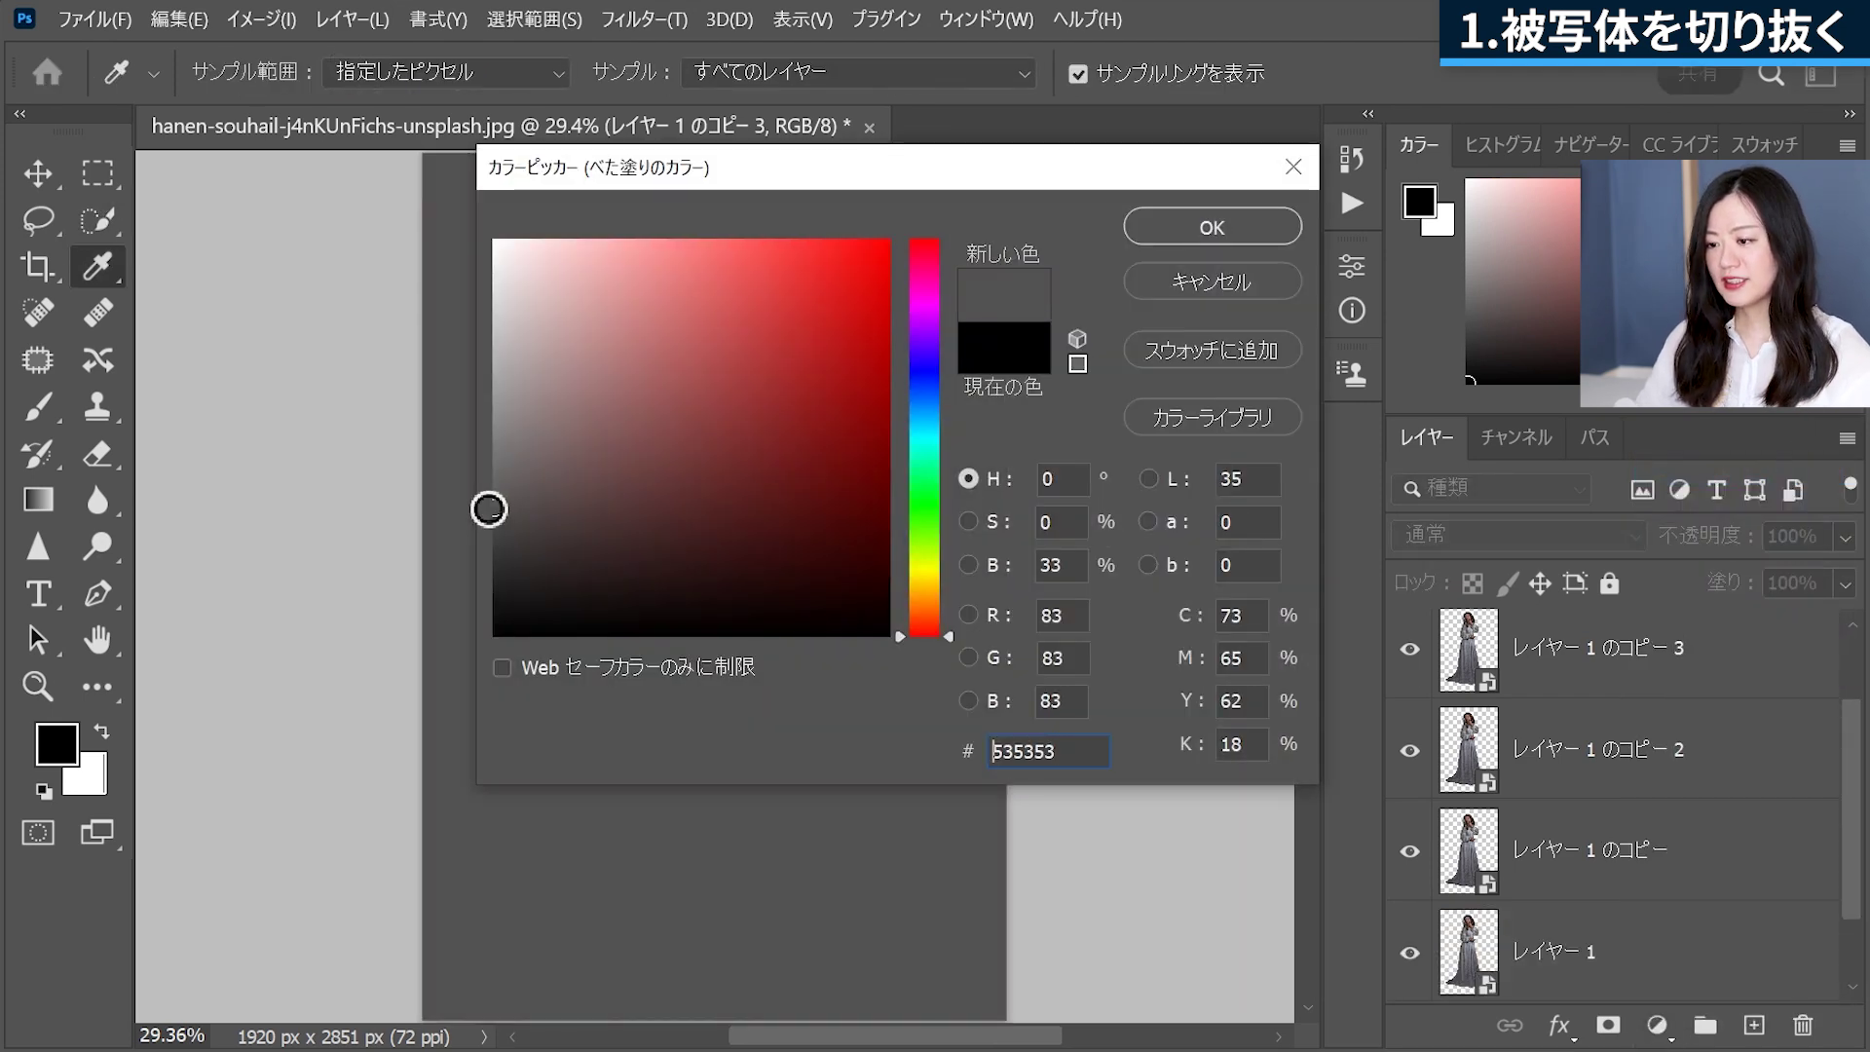
pyautogui.click(1213, 227)
pyautogui.press('w')
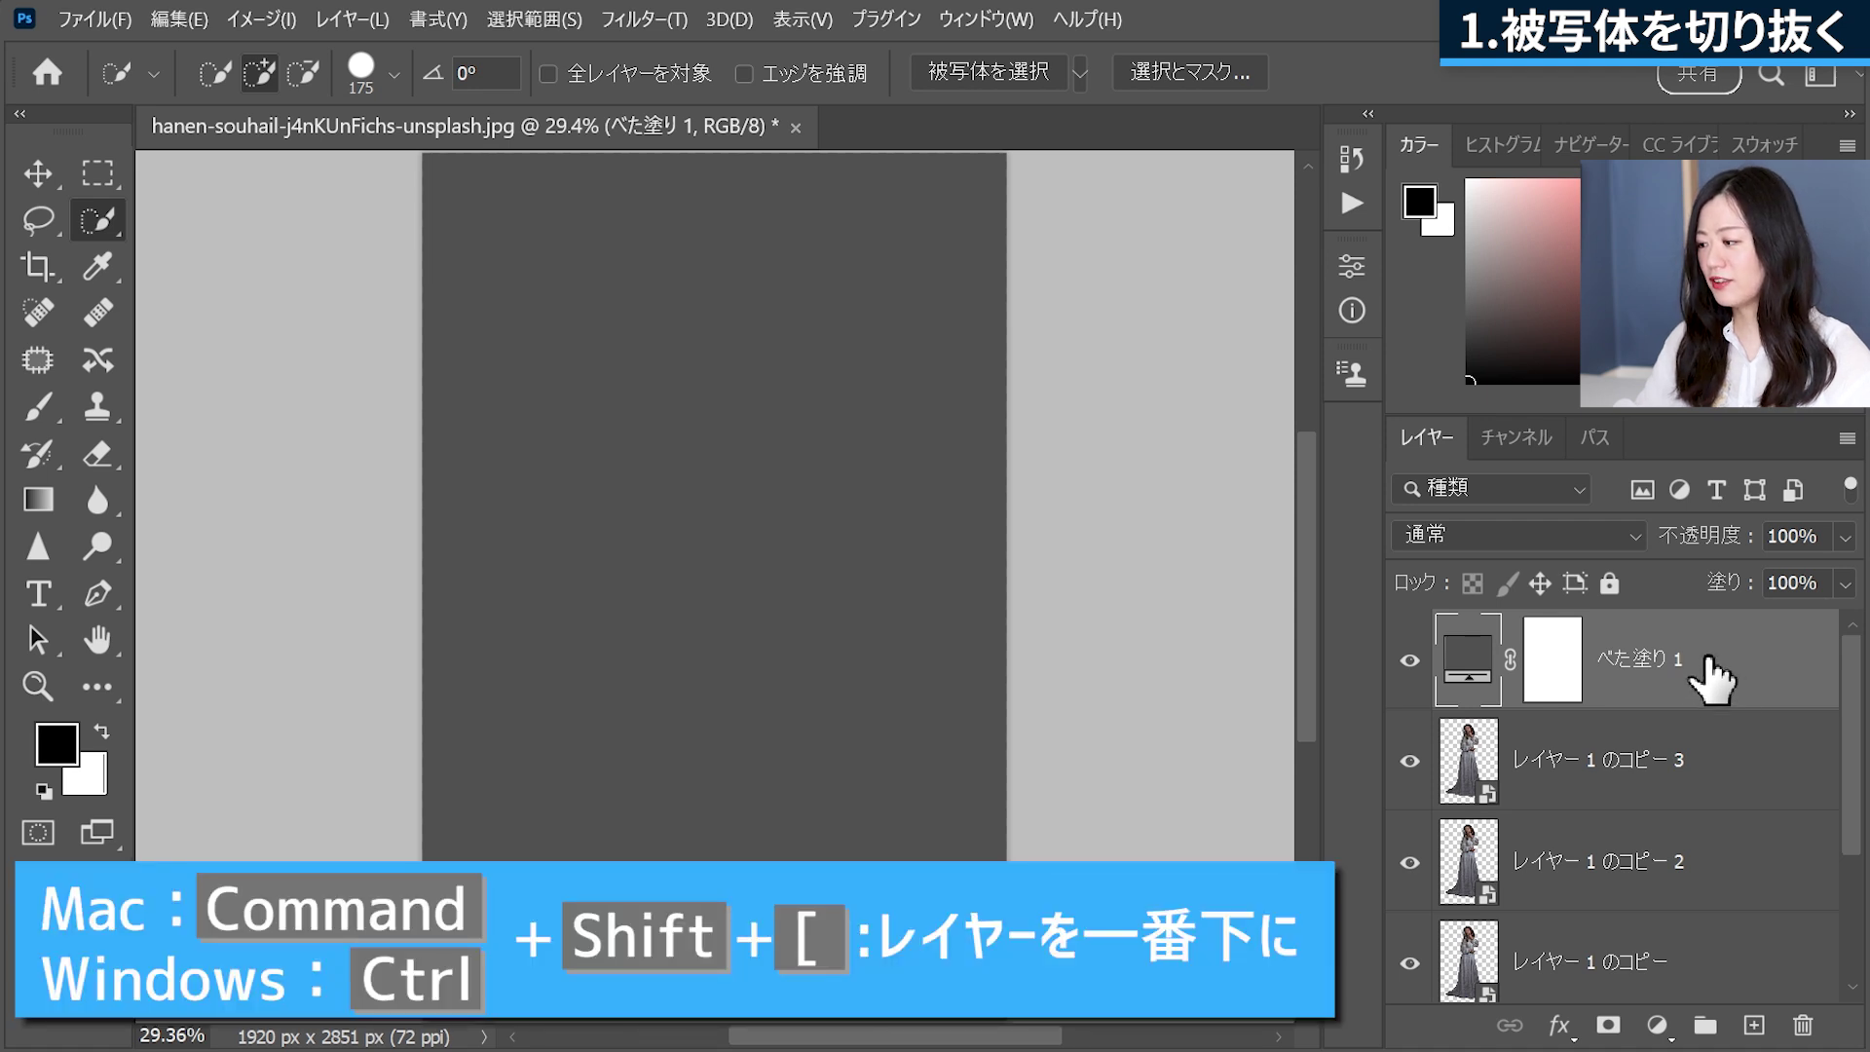
pyautogui.moveTo(1711, 679); pyautogui.dragTo(1534, 888)
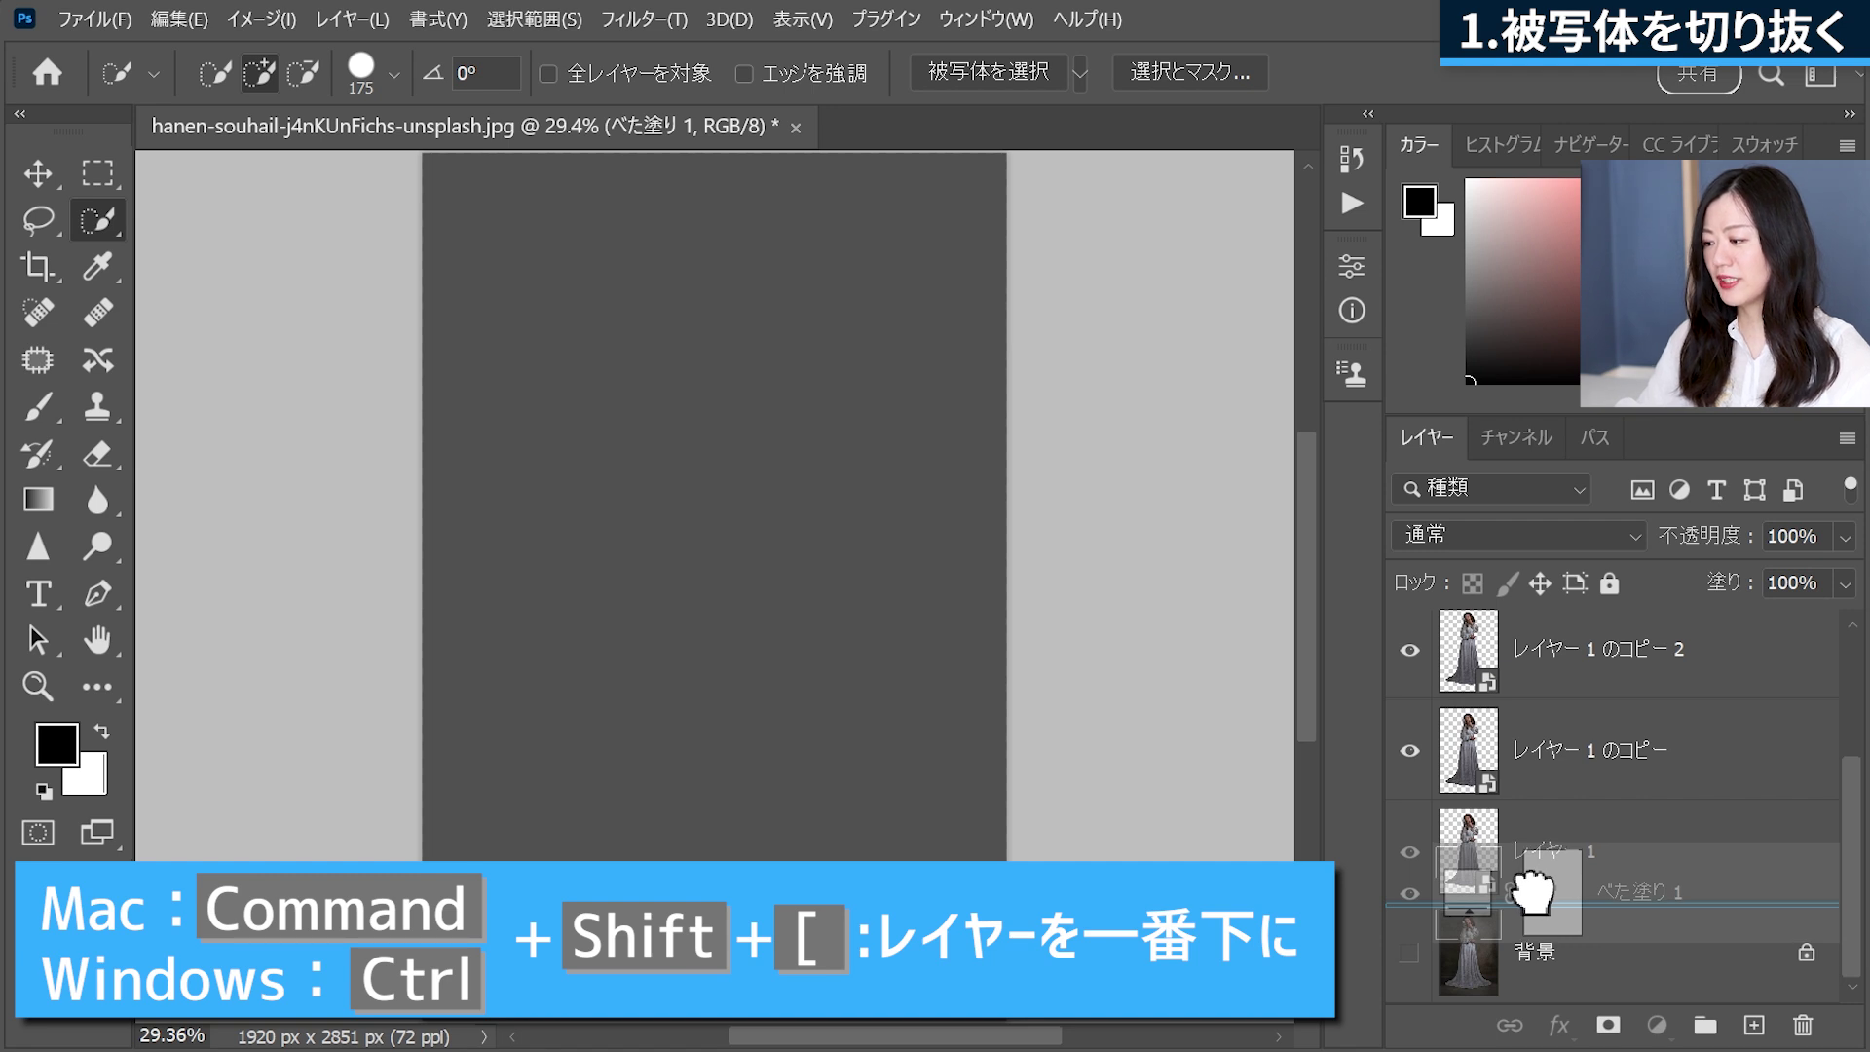
pyautogui.moveTo(1532, 888); pyautogui.dragTo(1535, 892)
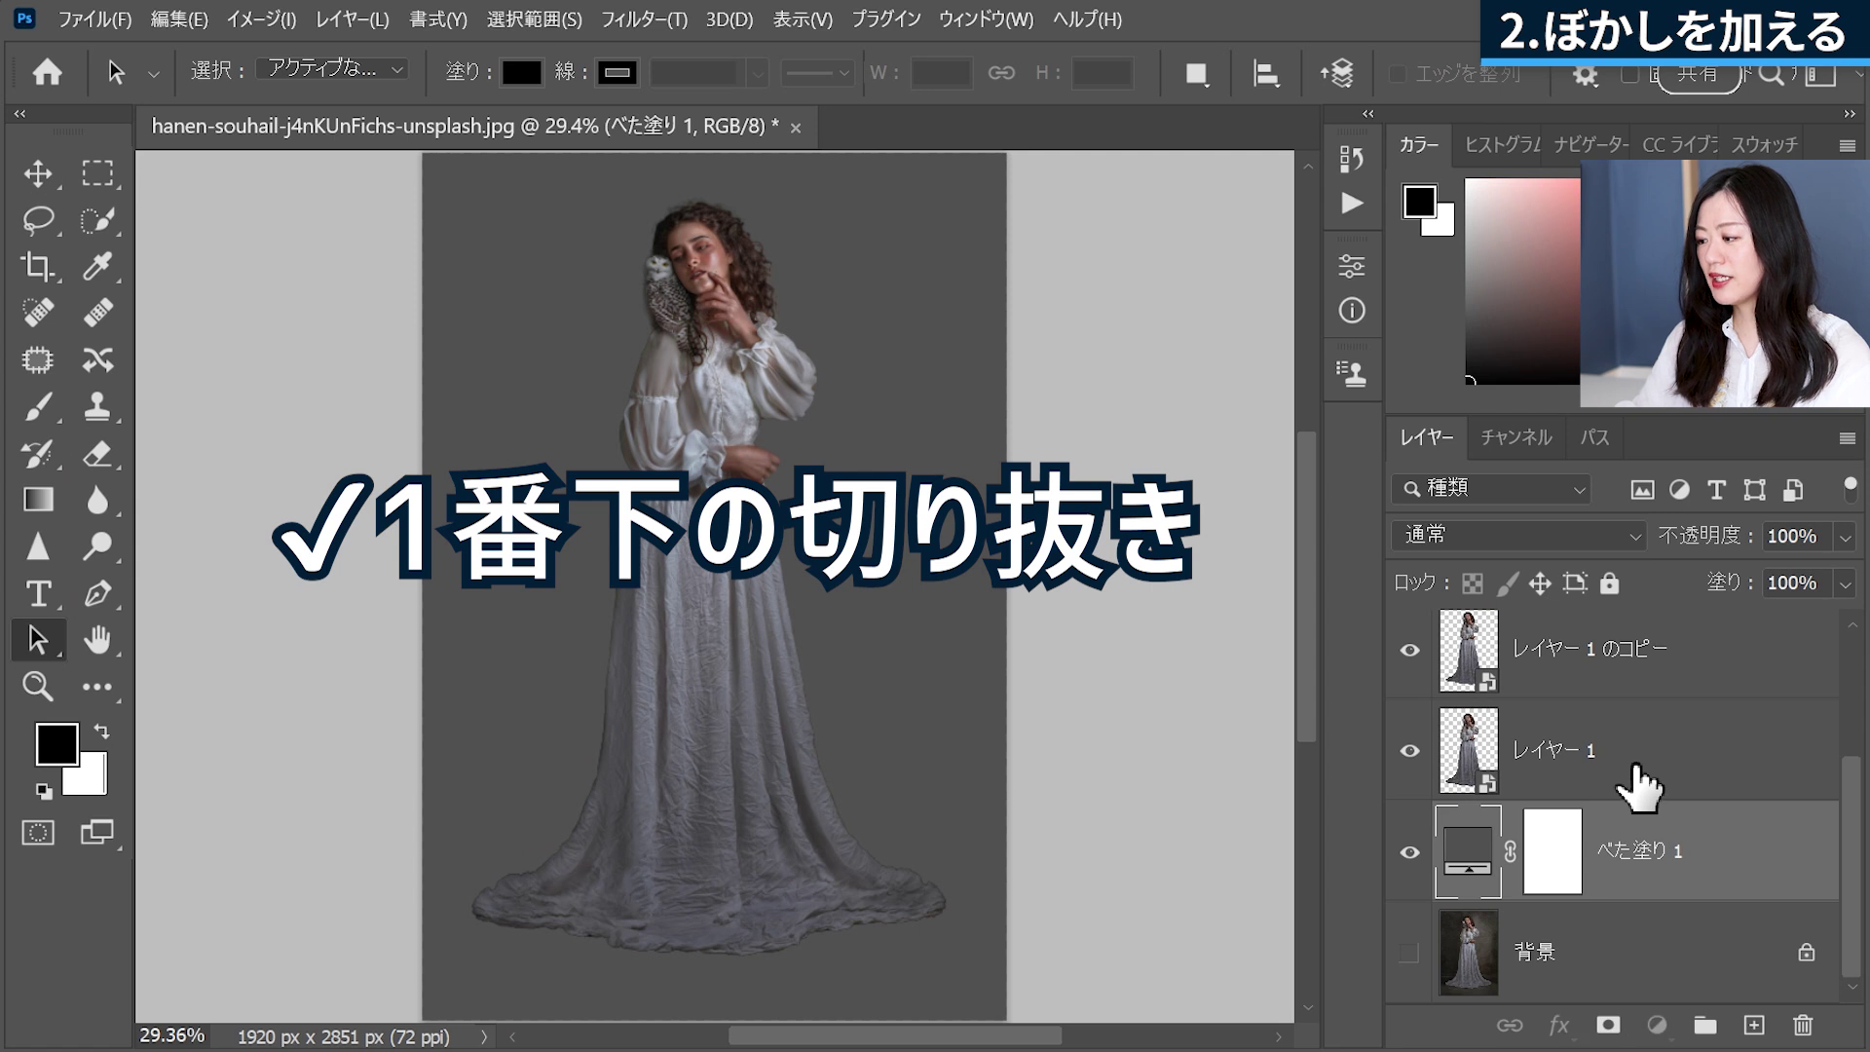
# - Select レイヤー 1 in the Layers panel
pyautogui.click(1626, 781)
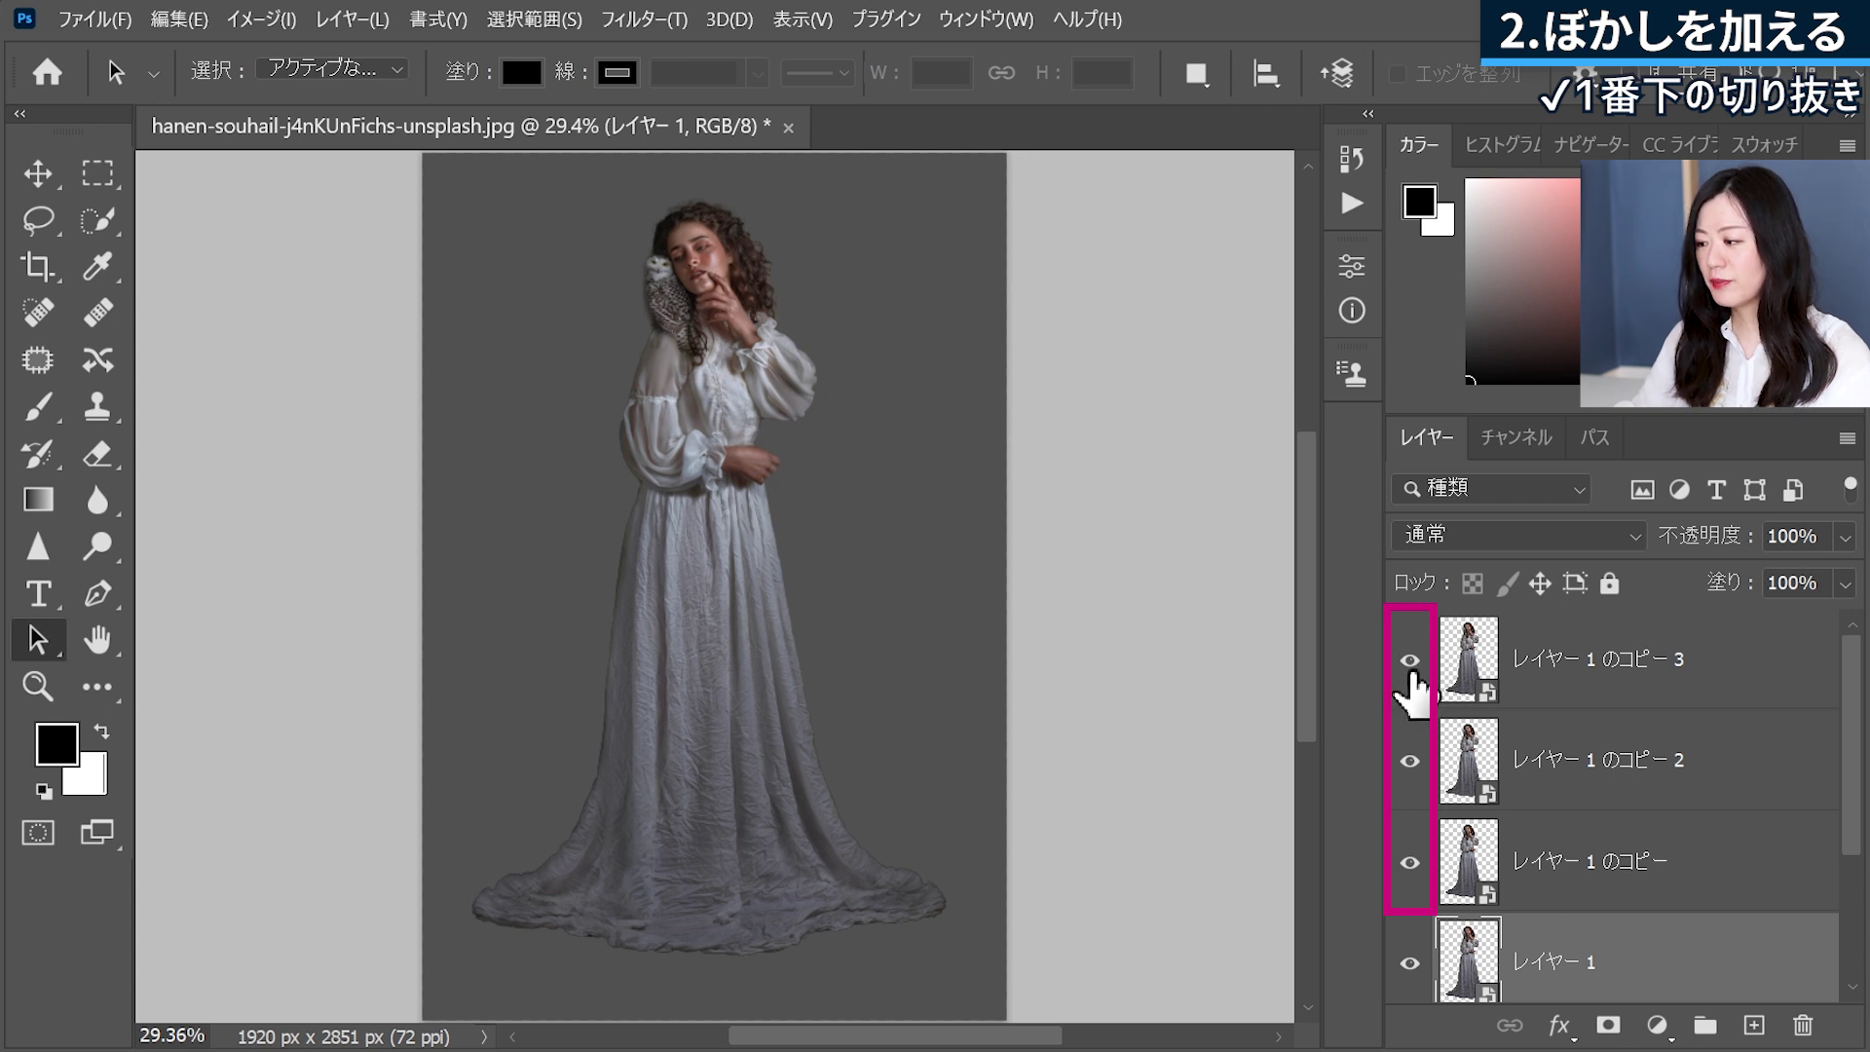
# - Hide two upper copies of the cut-out
pyautogui.click(1409, 761)
pyautogui.click(1409, 865)
pyautogui.scroll(-1, 1639, 877)
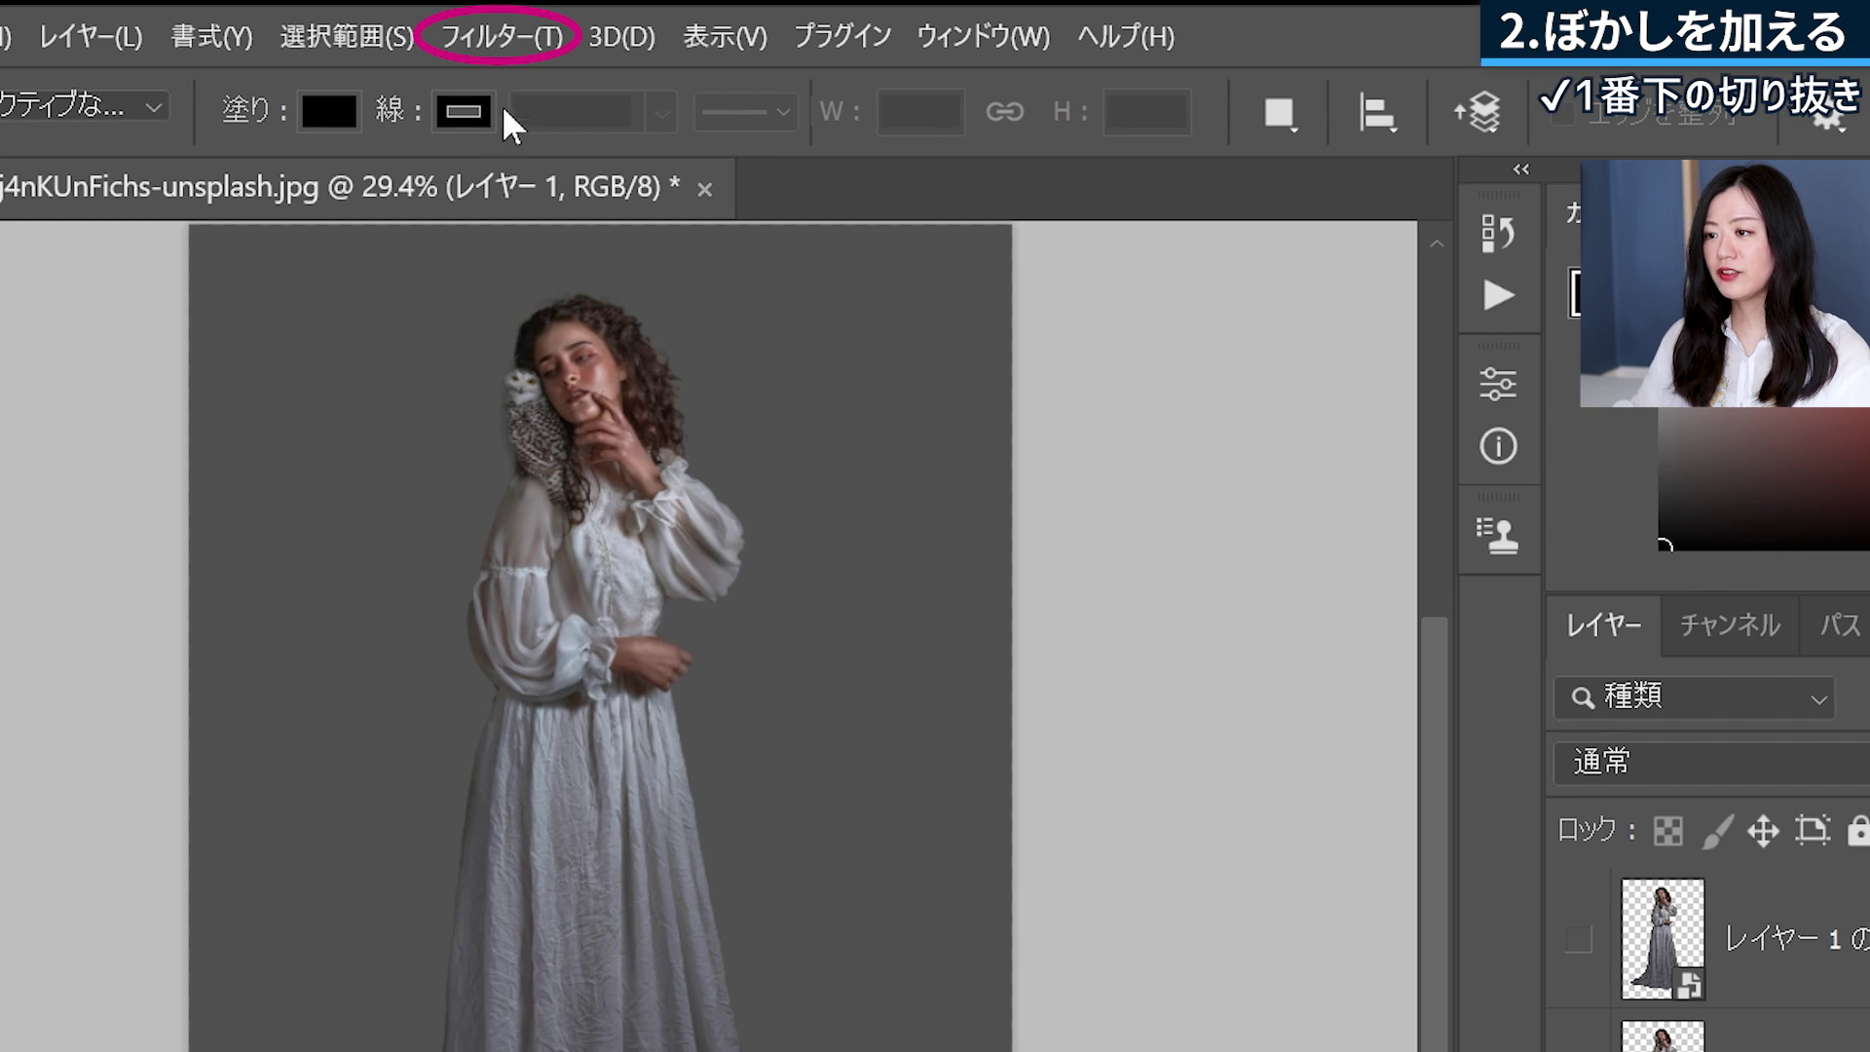
# - Apply a 250-pixel Motion Blur at 0° angle to レイヤー 1
pyautogui.click(654, 22)
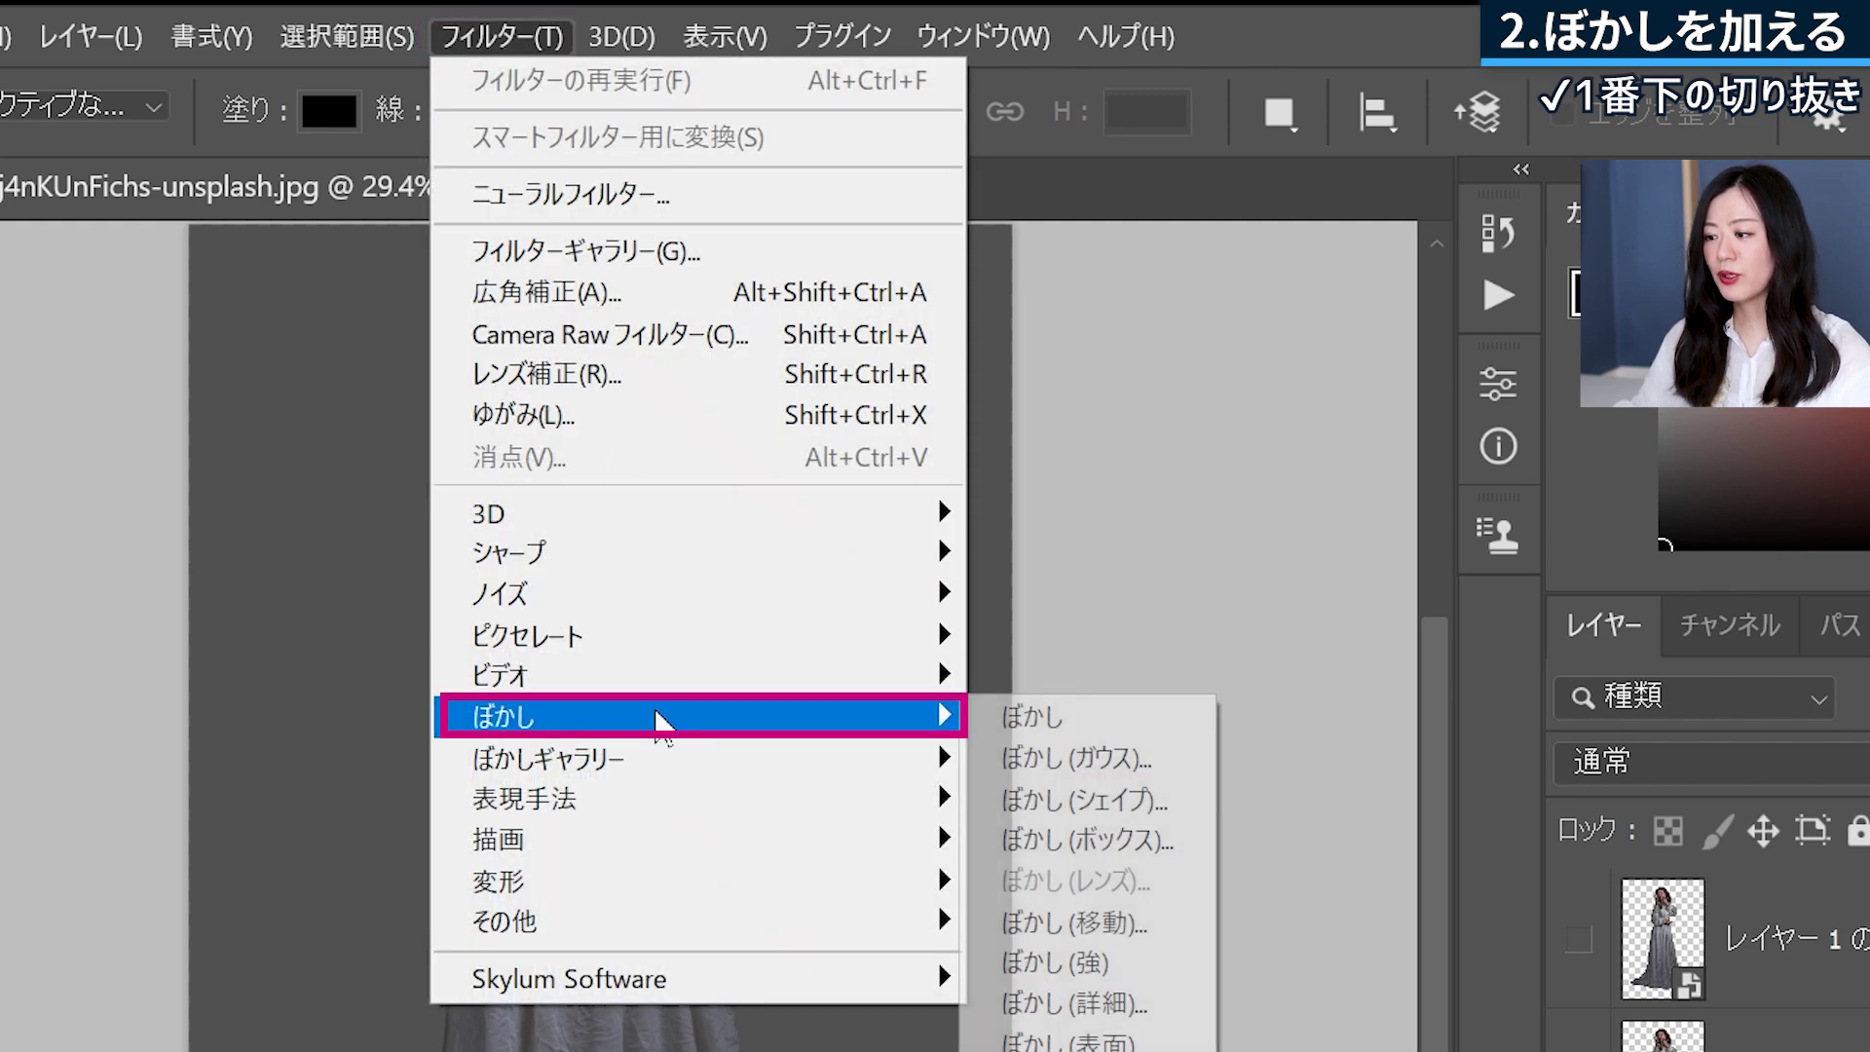
pyautogui.moveTo(686, 715)
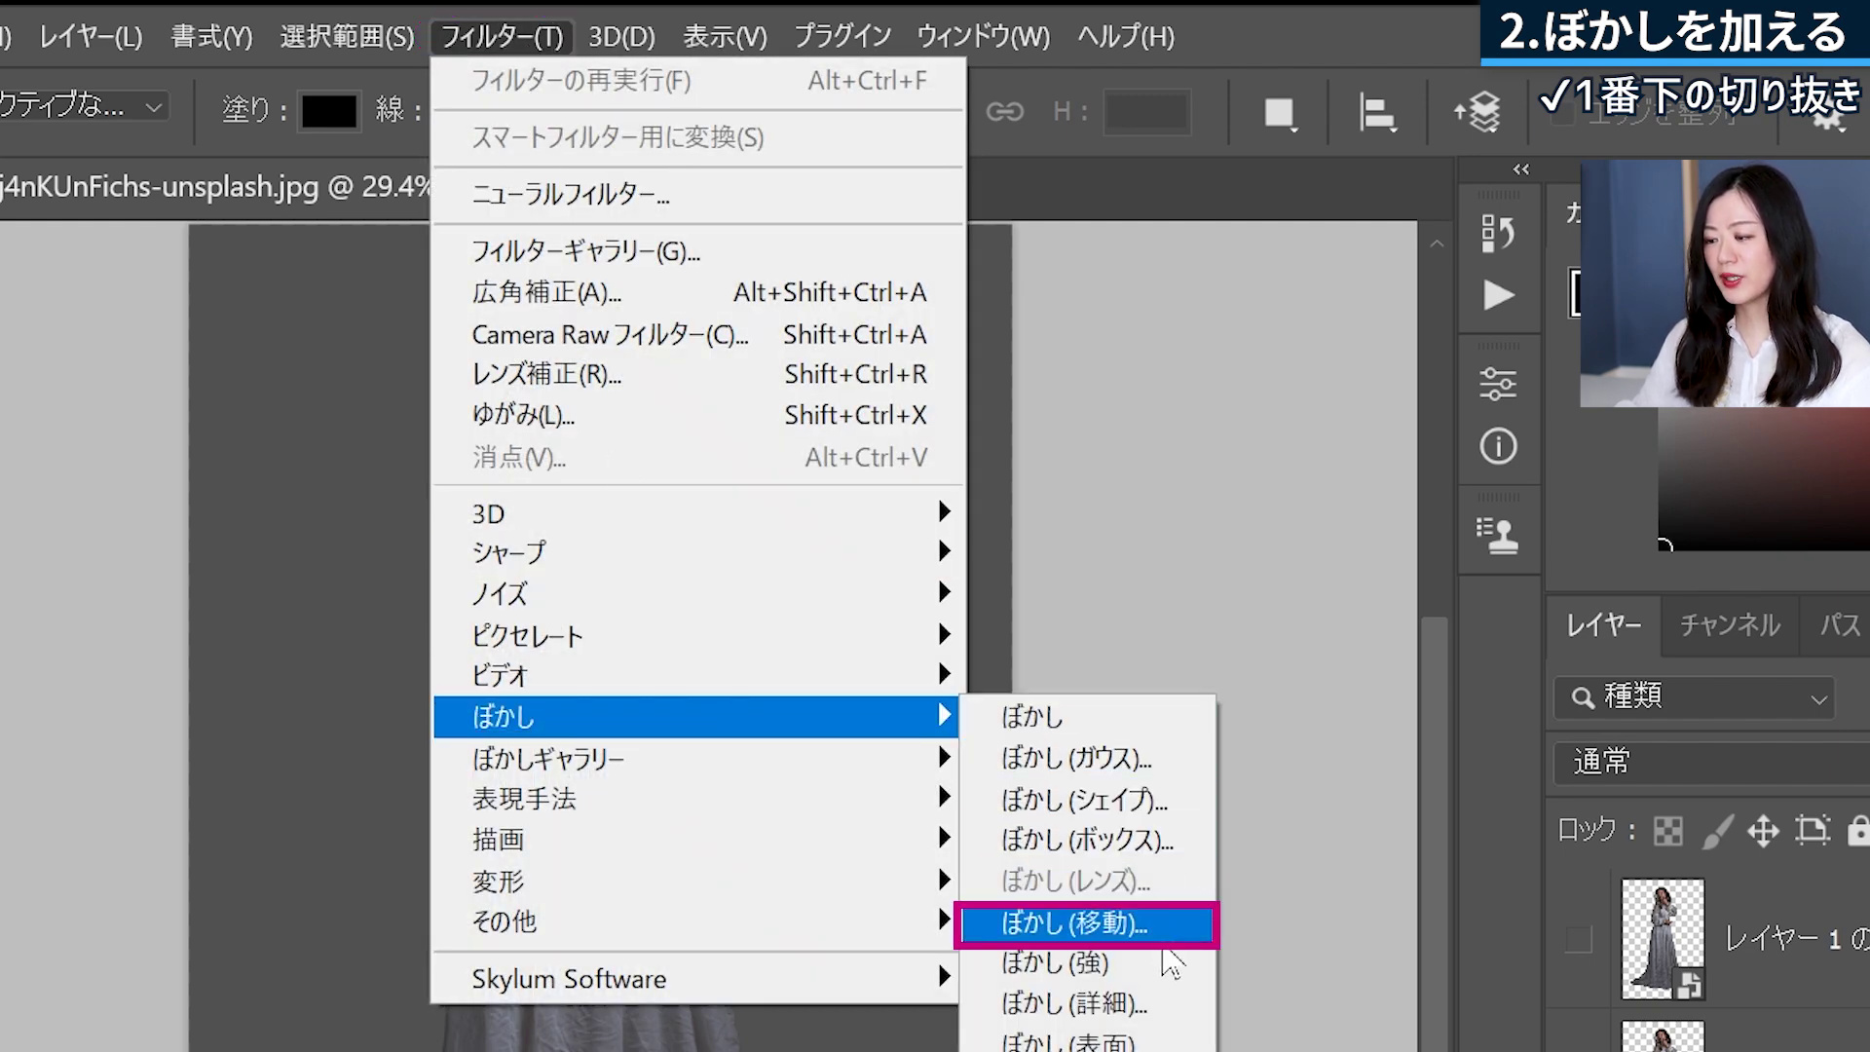
pyautogui.click(1163, 942)
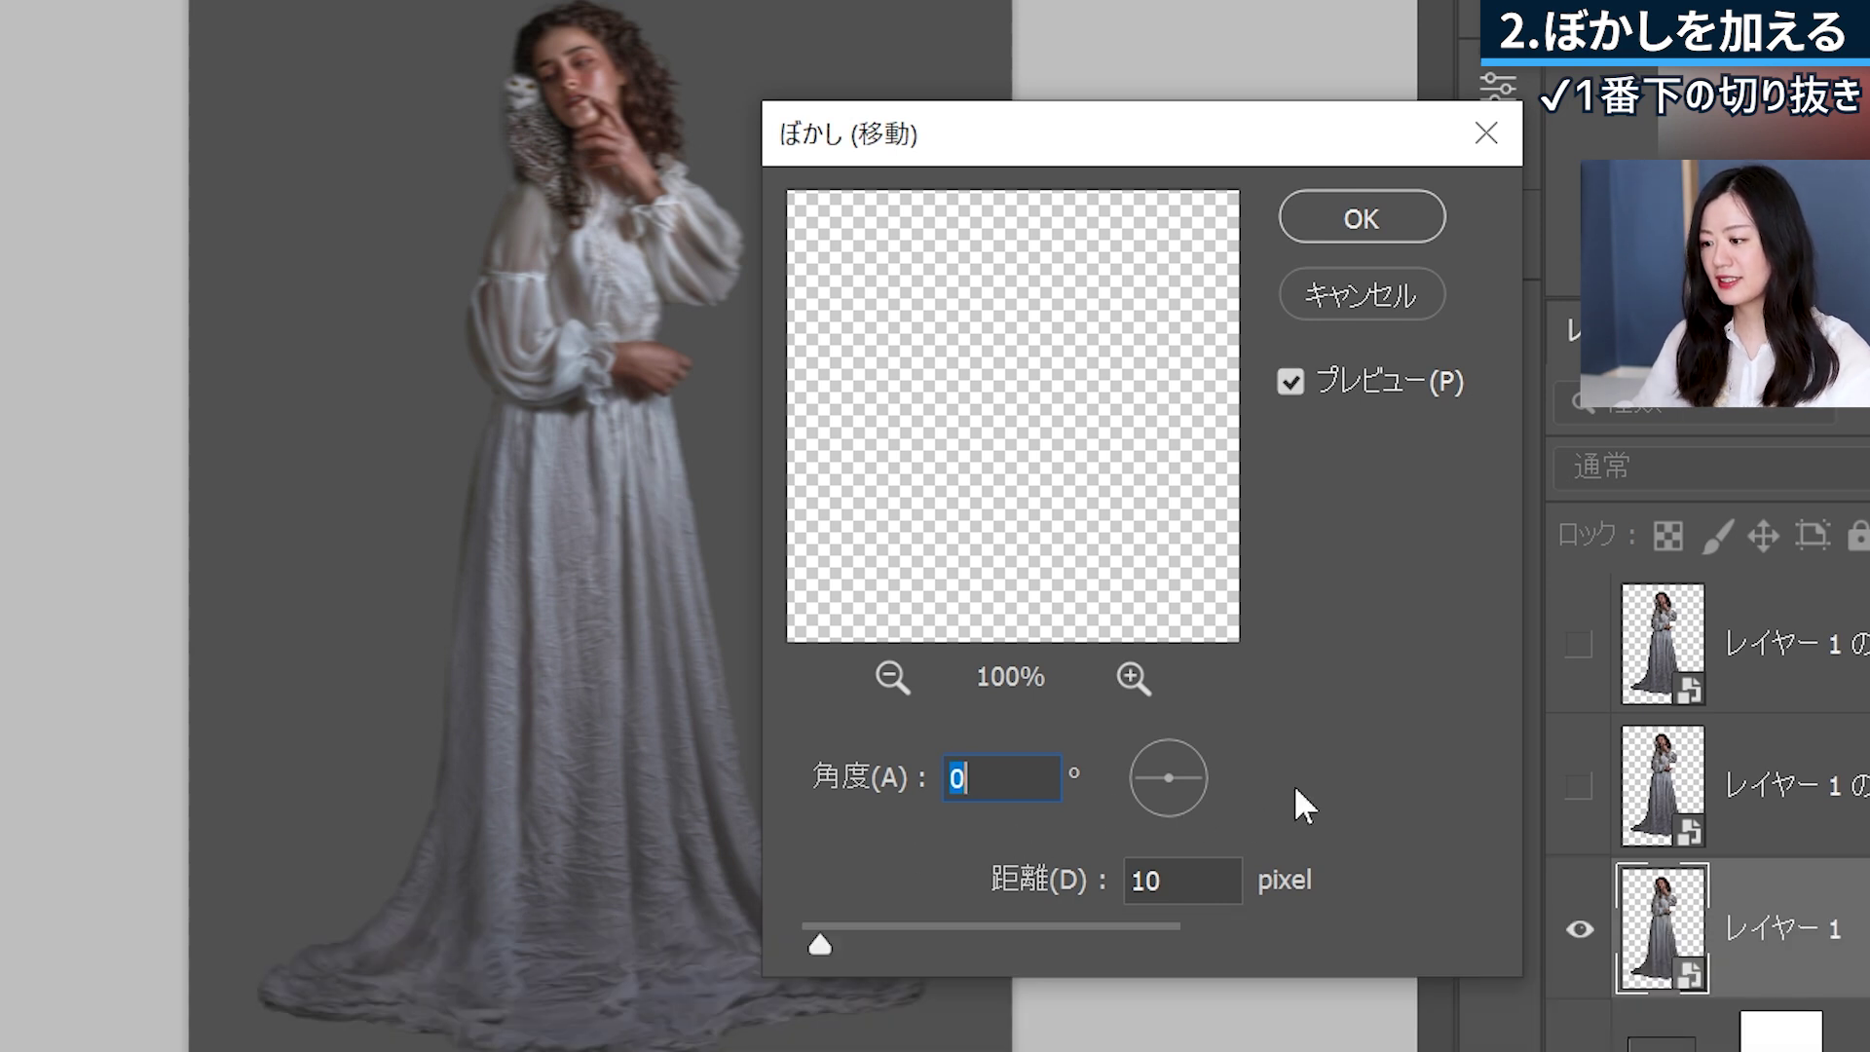
pyautogui.moveTo(820, 937)
pyautogui.mouseDown()
pyautogui.moveTo(884, 921)
pyautogui.moveTo(912, 937)
pyautogui.mouseUp()
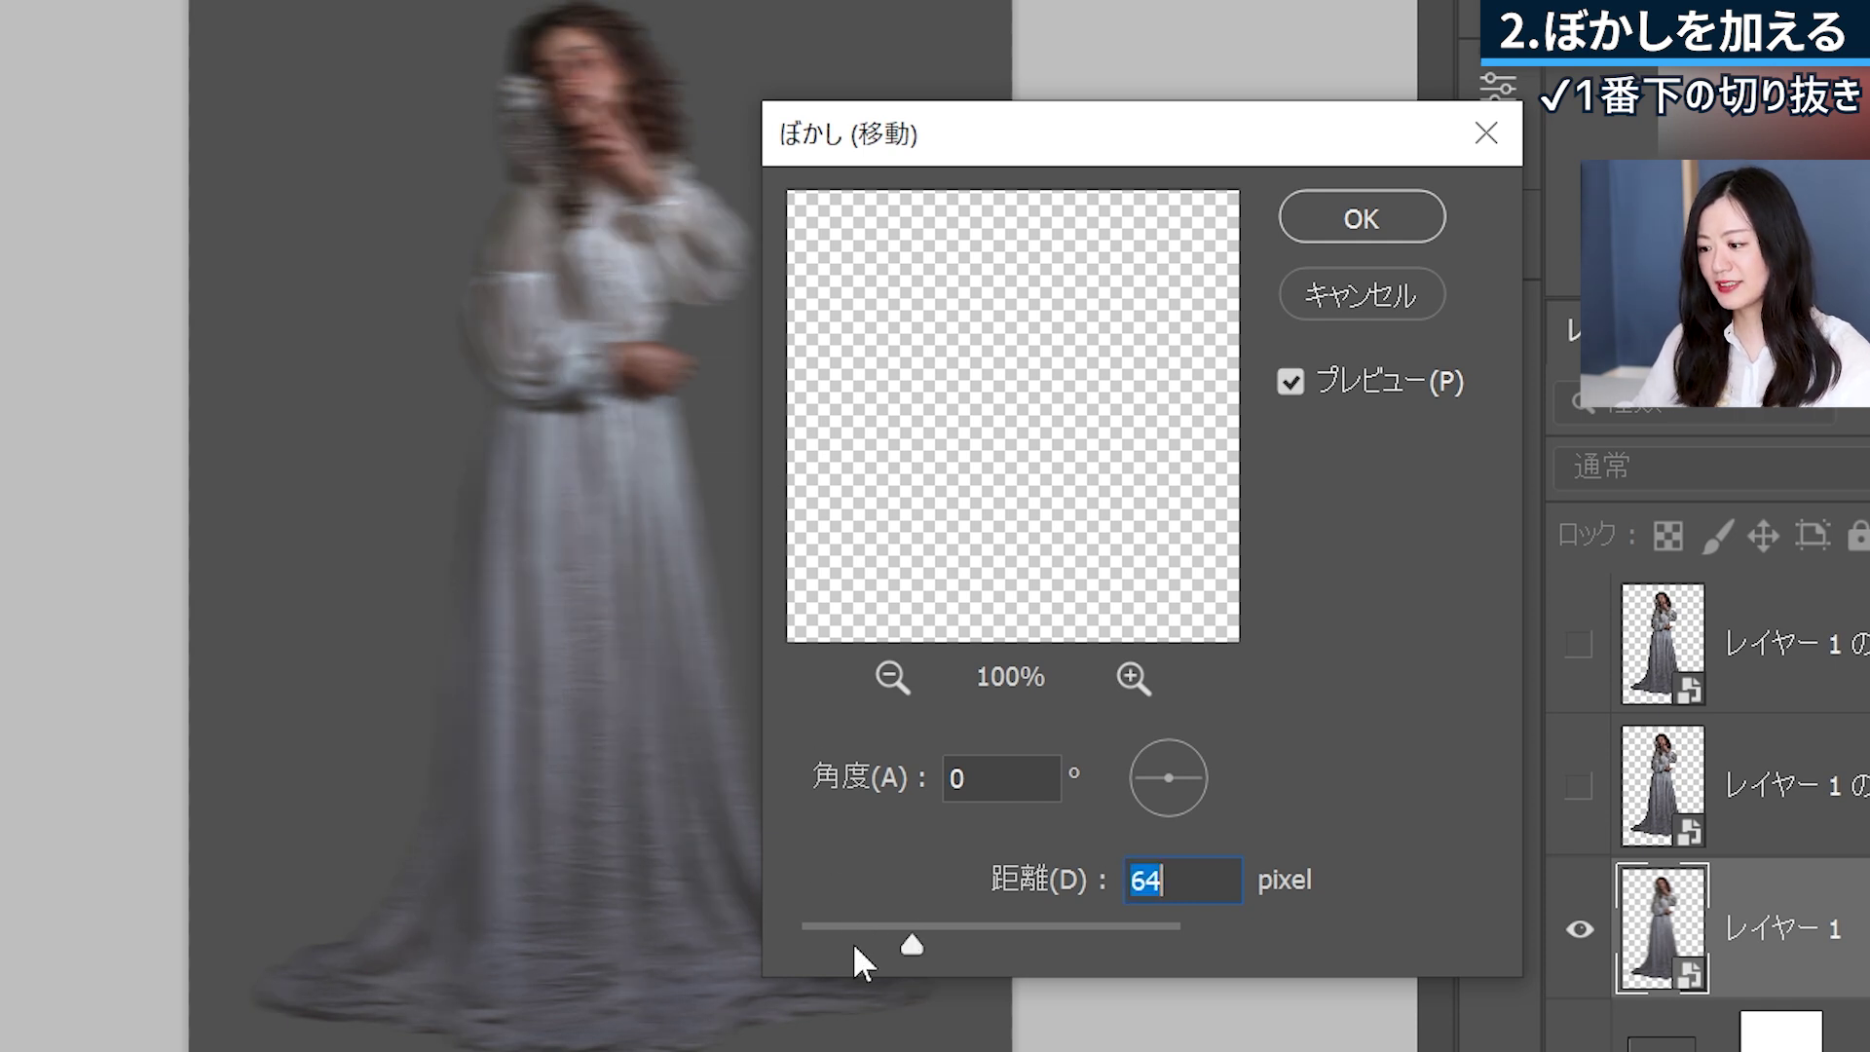
pyautogui.moveTo(925, 937)
pyautogui.mouseDown()
pyautogui.moveTo(1068, 935)
pyautogui.moveTo(1027, 948)
pyautogui.mouseUp()
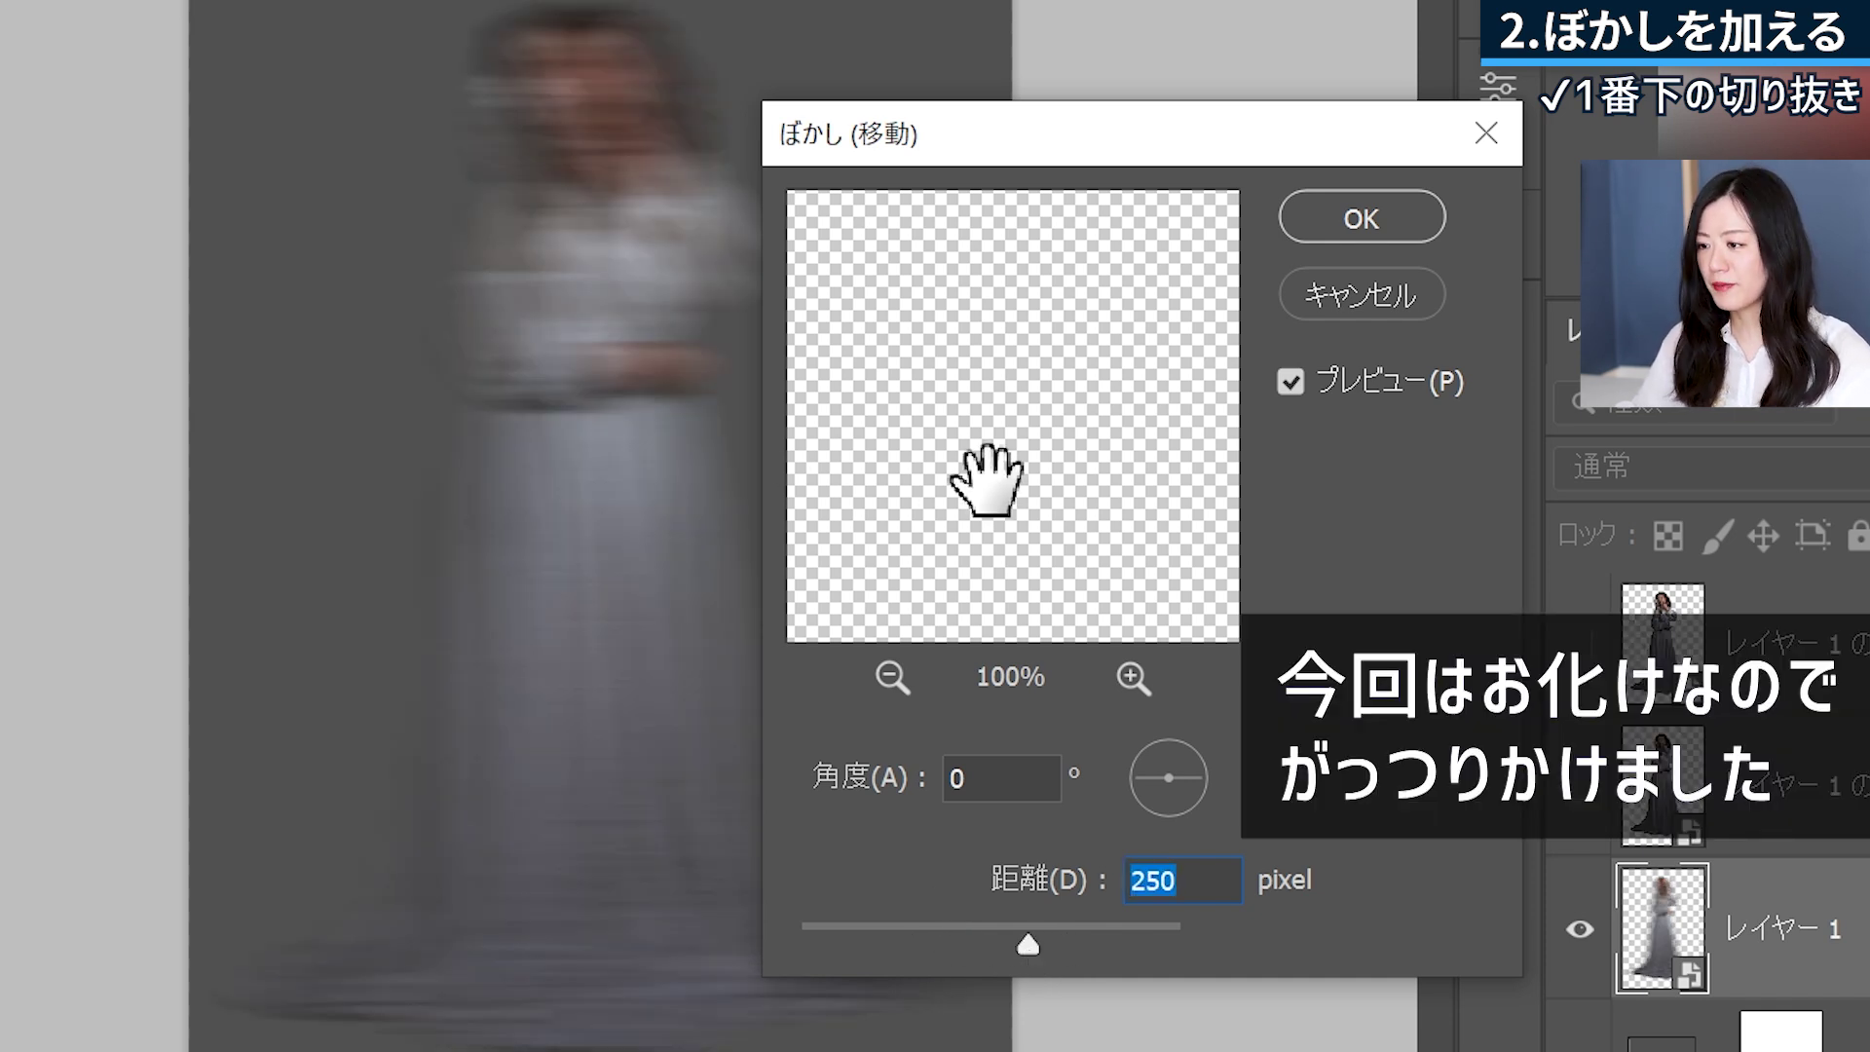
pyautogui.click(1401, 219)
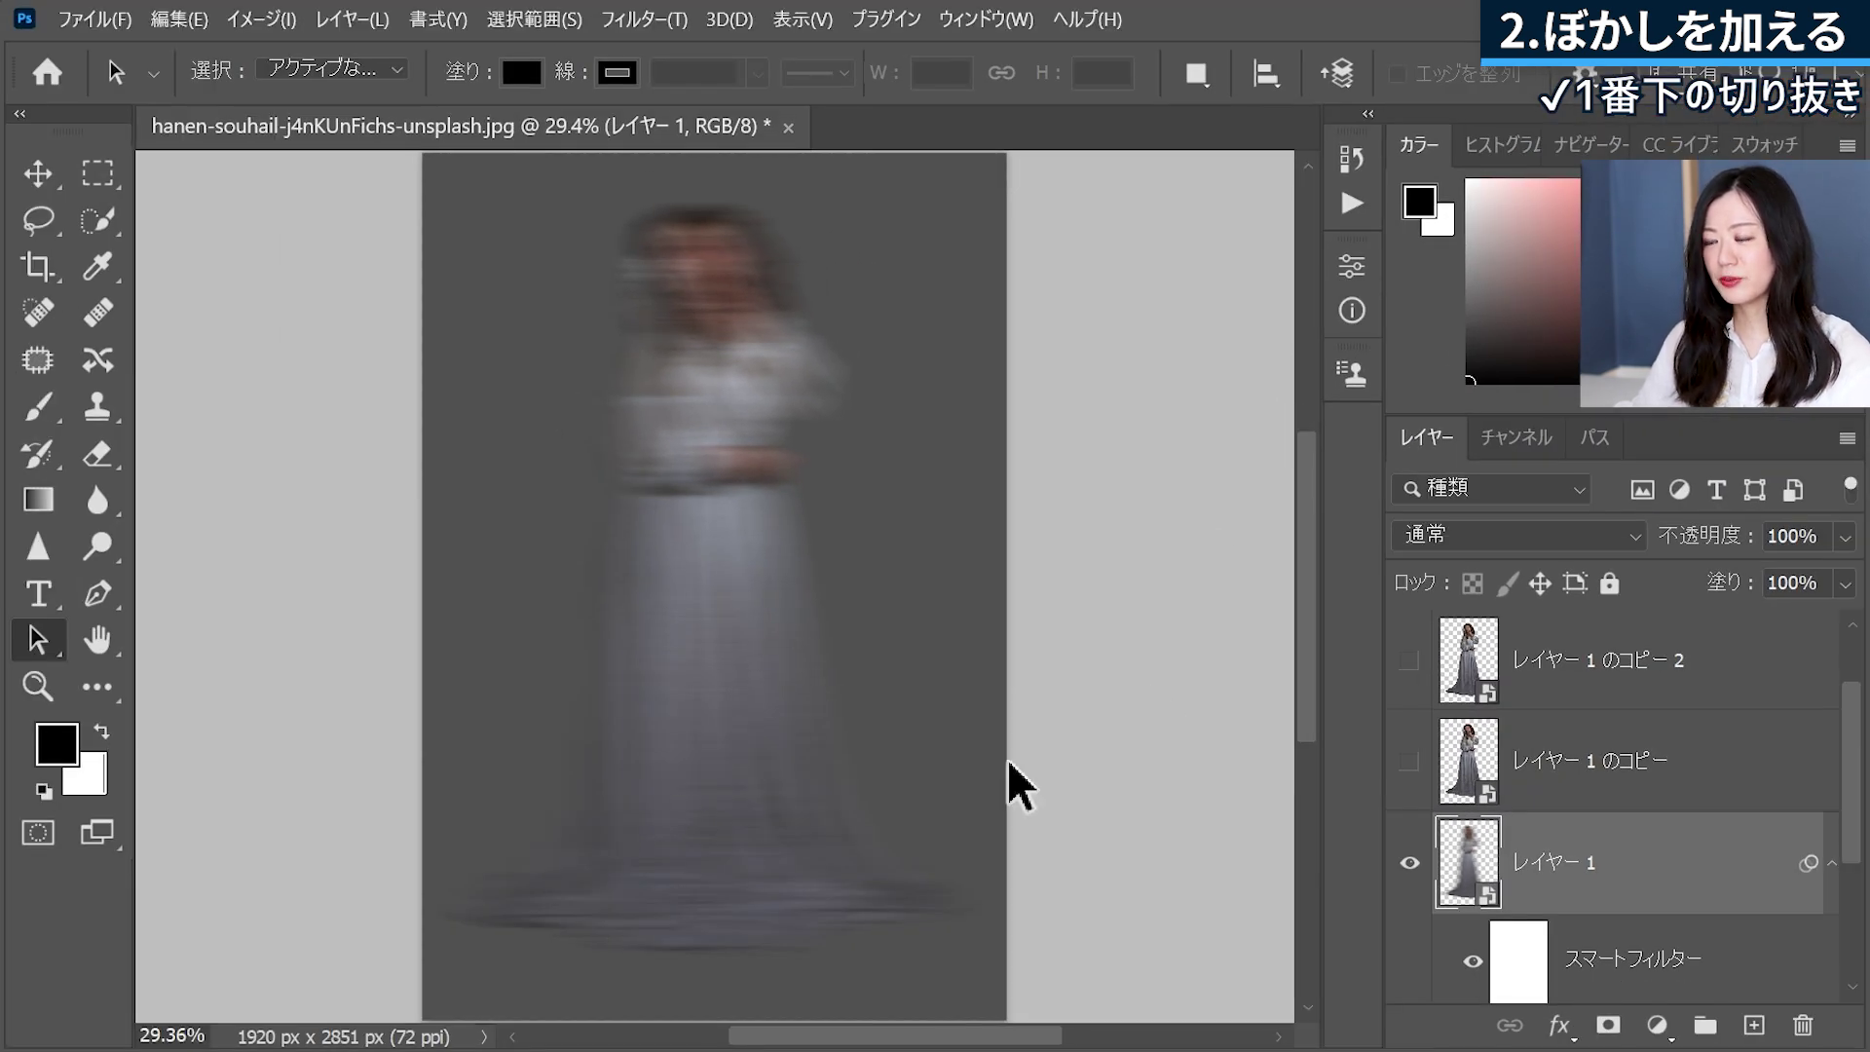
pyautogui.scroll(-3, 1525, 838)
pyautogui.scroll(1, 1521, 818)
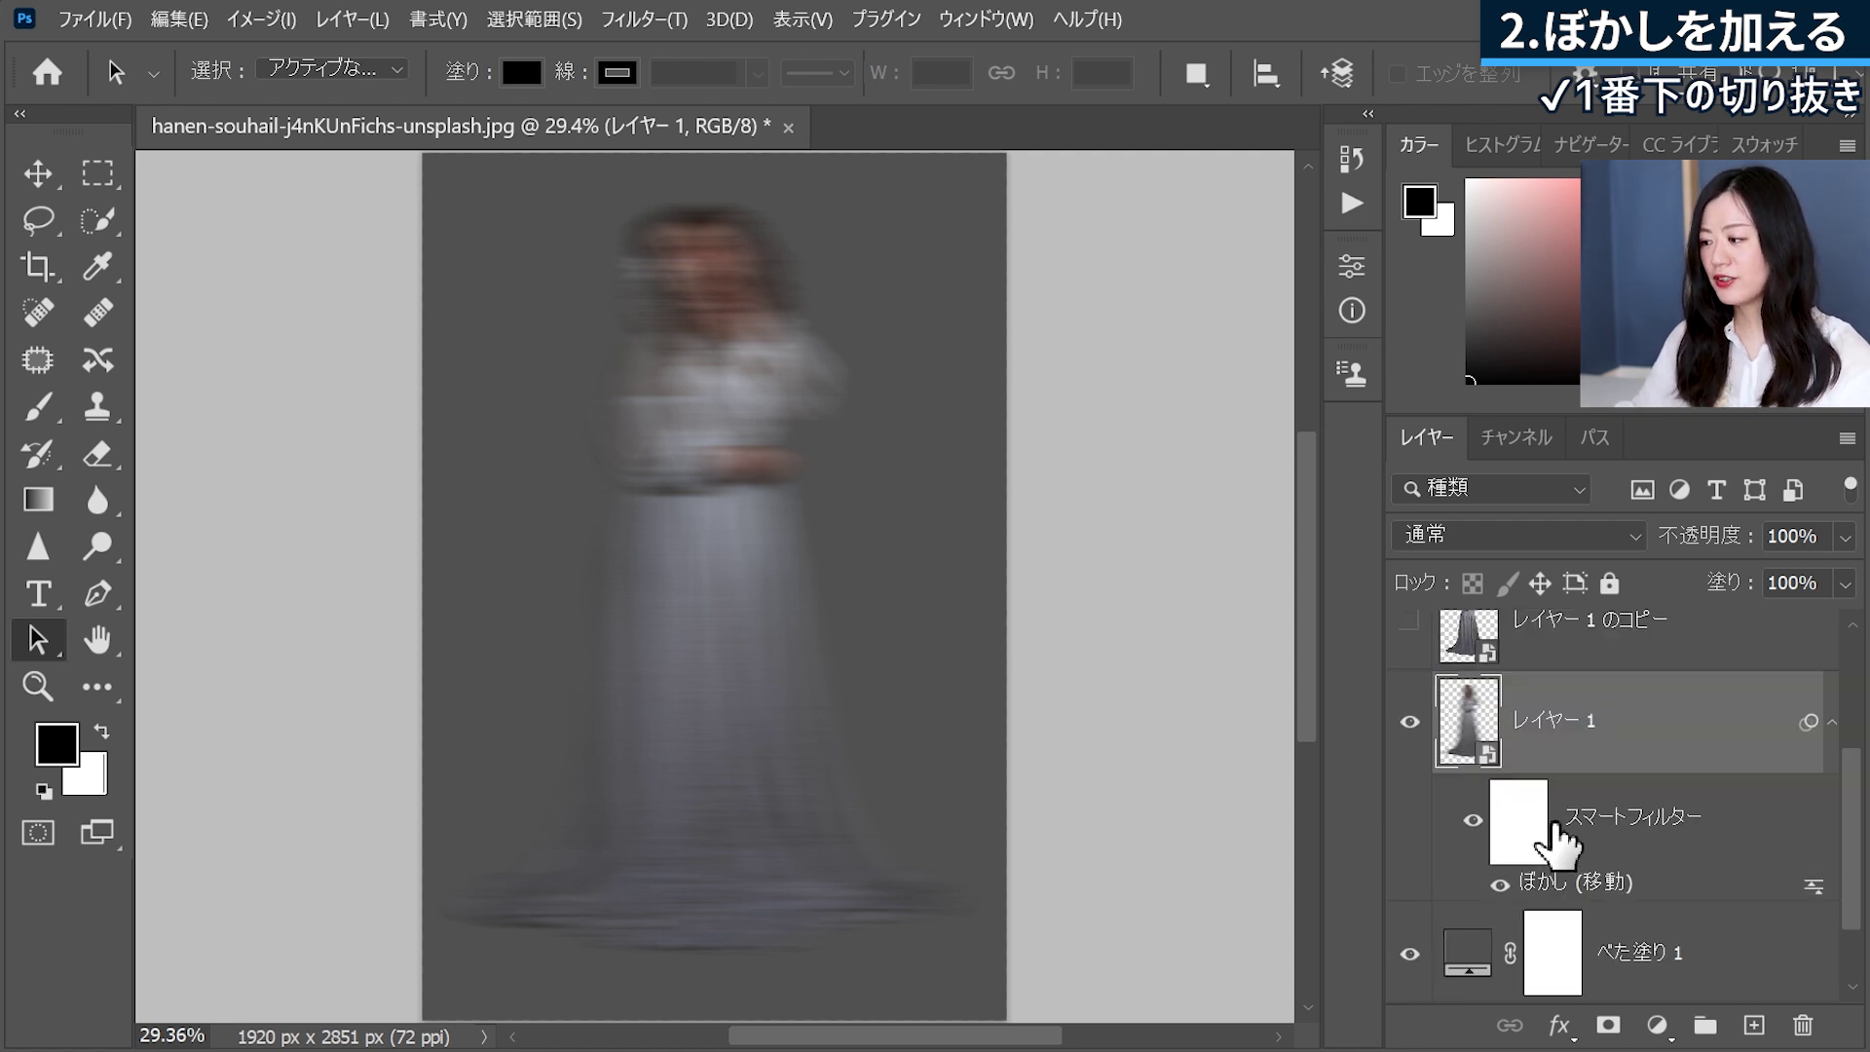
pyautogui.click(1487, 753)
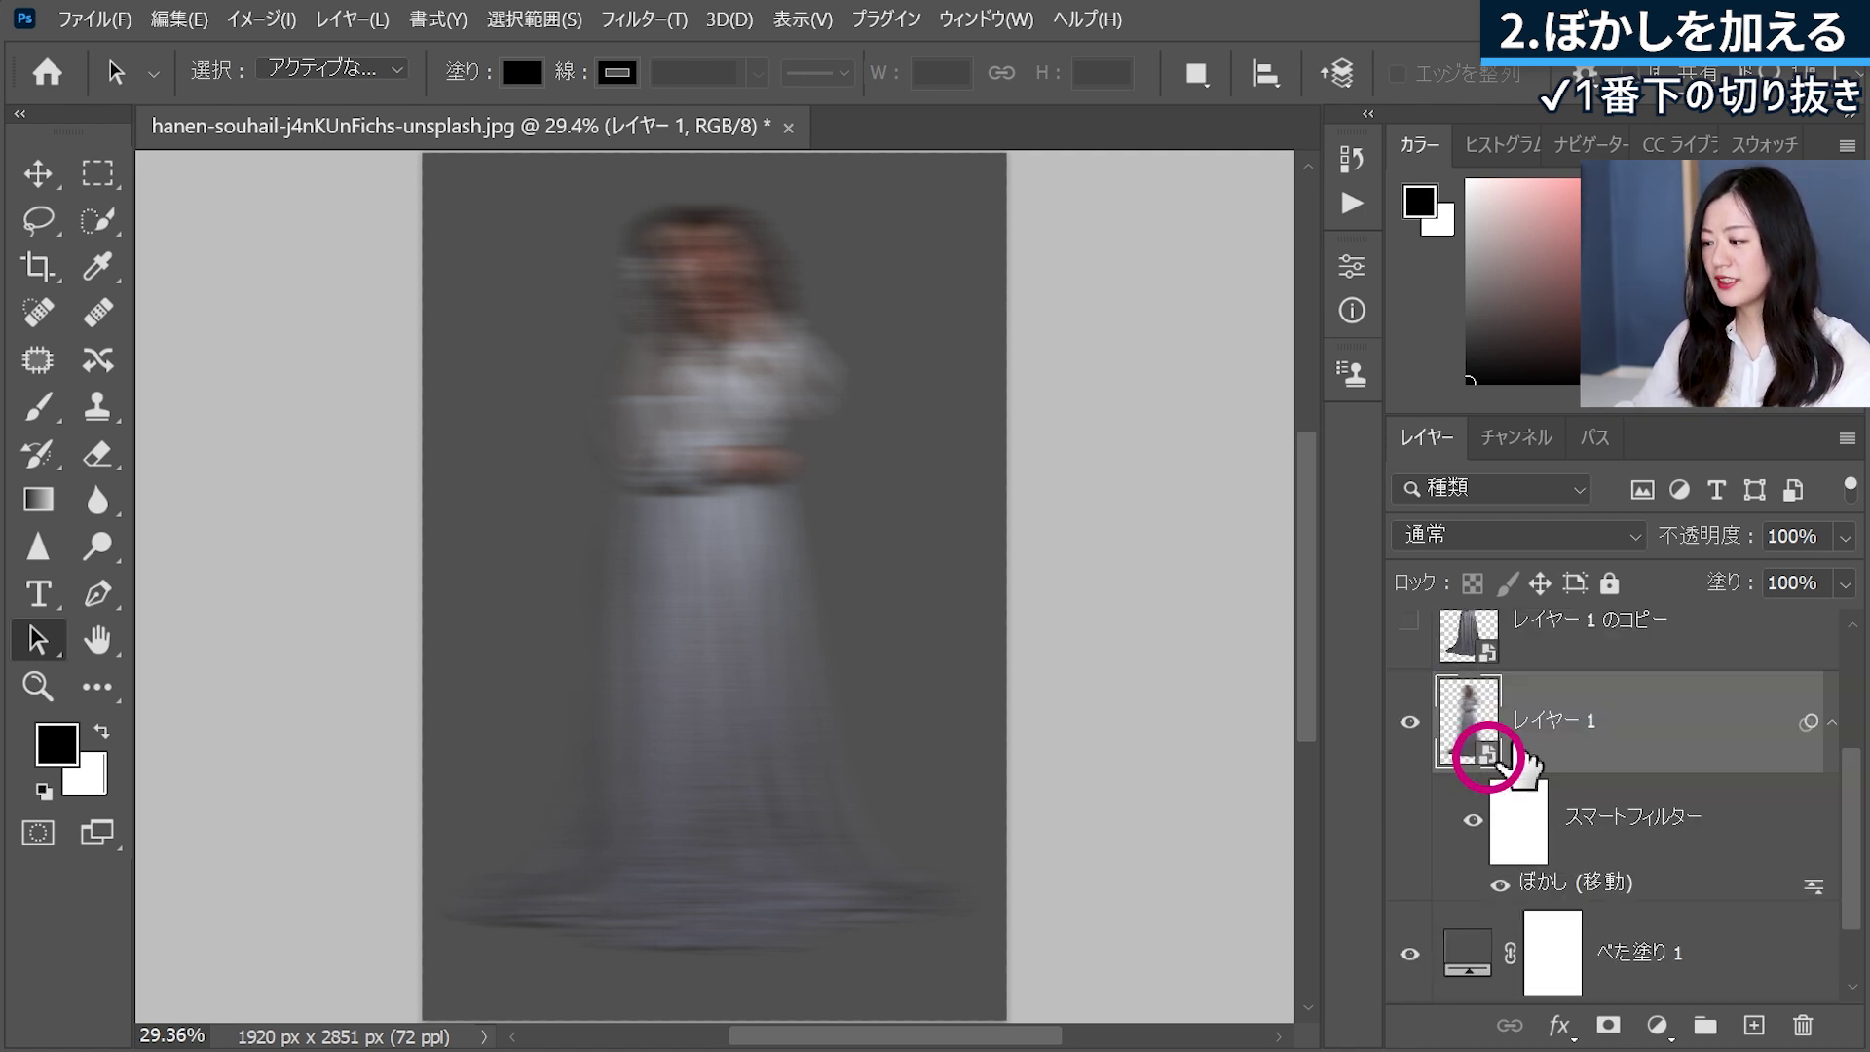
pyautogui.doubleClick(1563, 887)
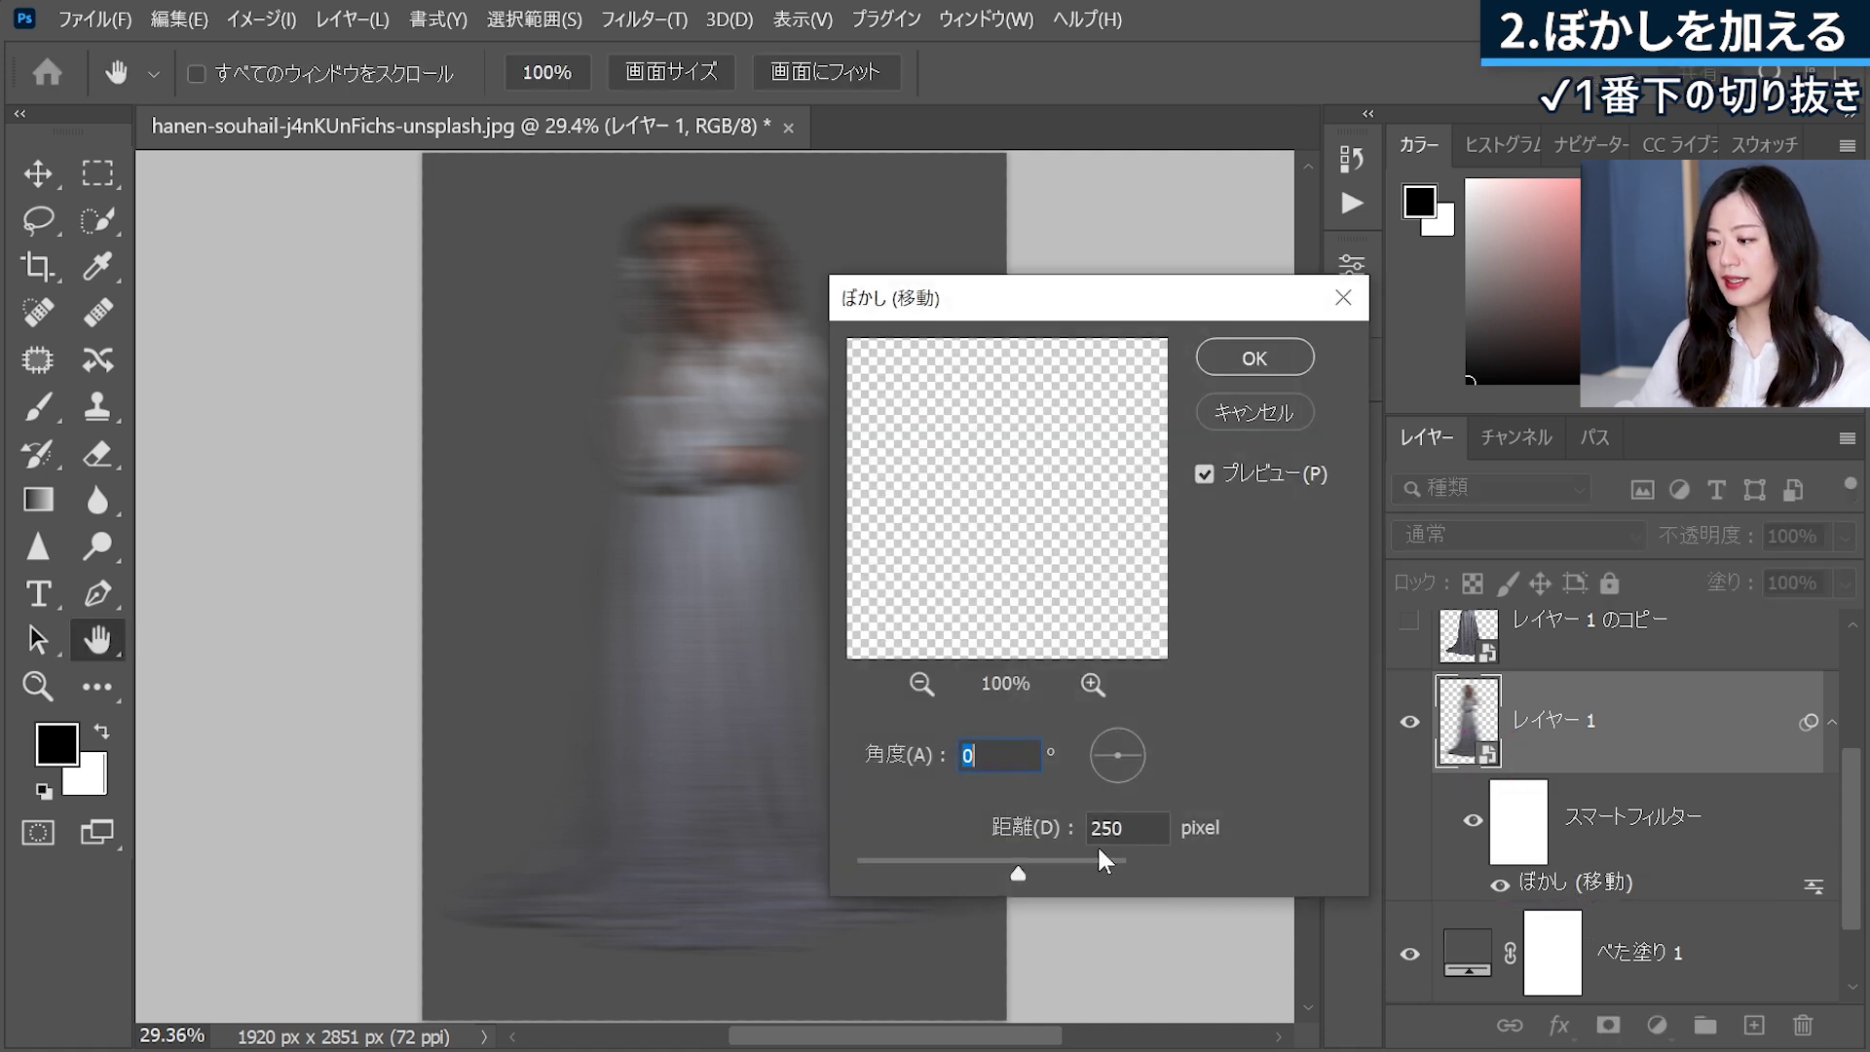
pyautogui.moveTo(1024, 869); pyautogui.dragTo(1063, 868)
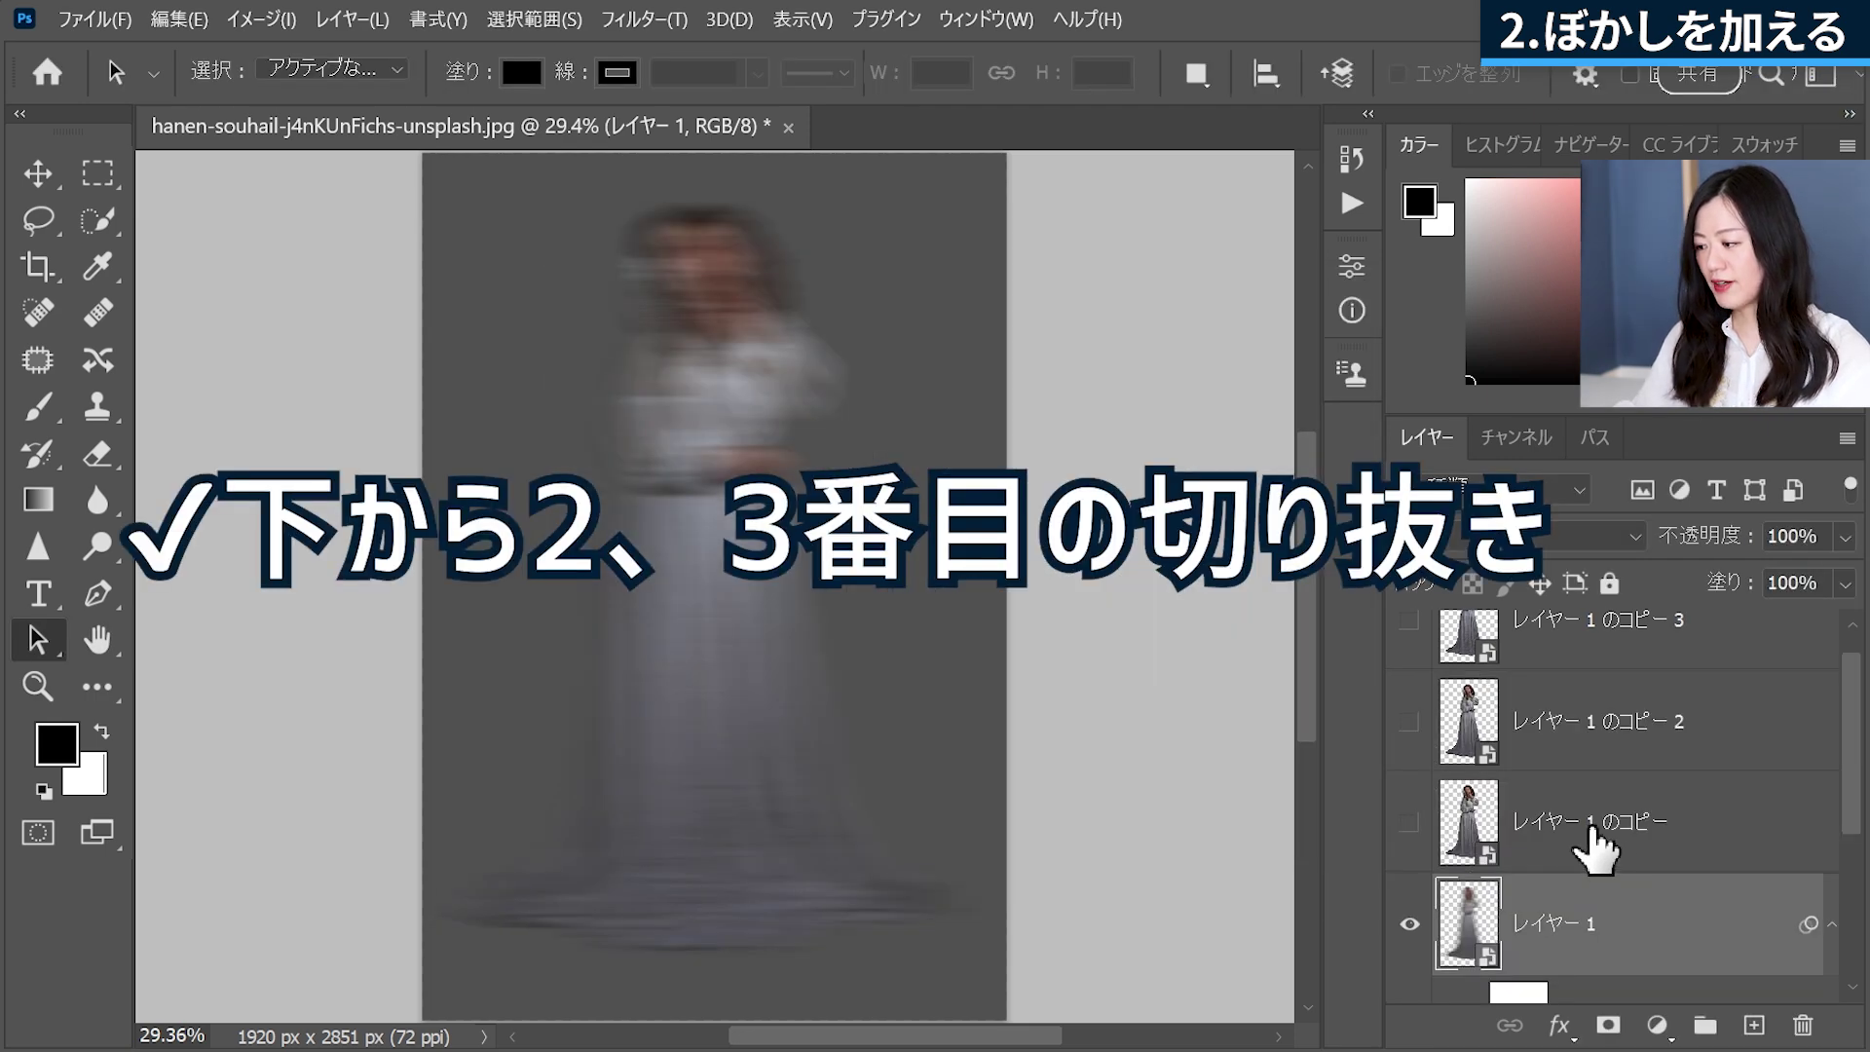
# - Make レイヤー 1 のコピー active and visible, then bring up the blur filters
pyautogui.click(1596, 857)
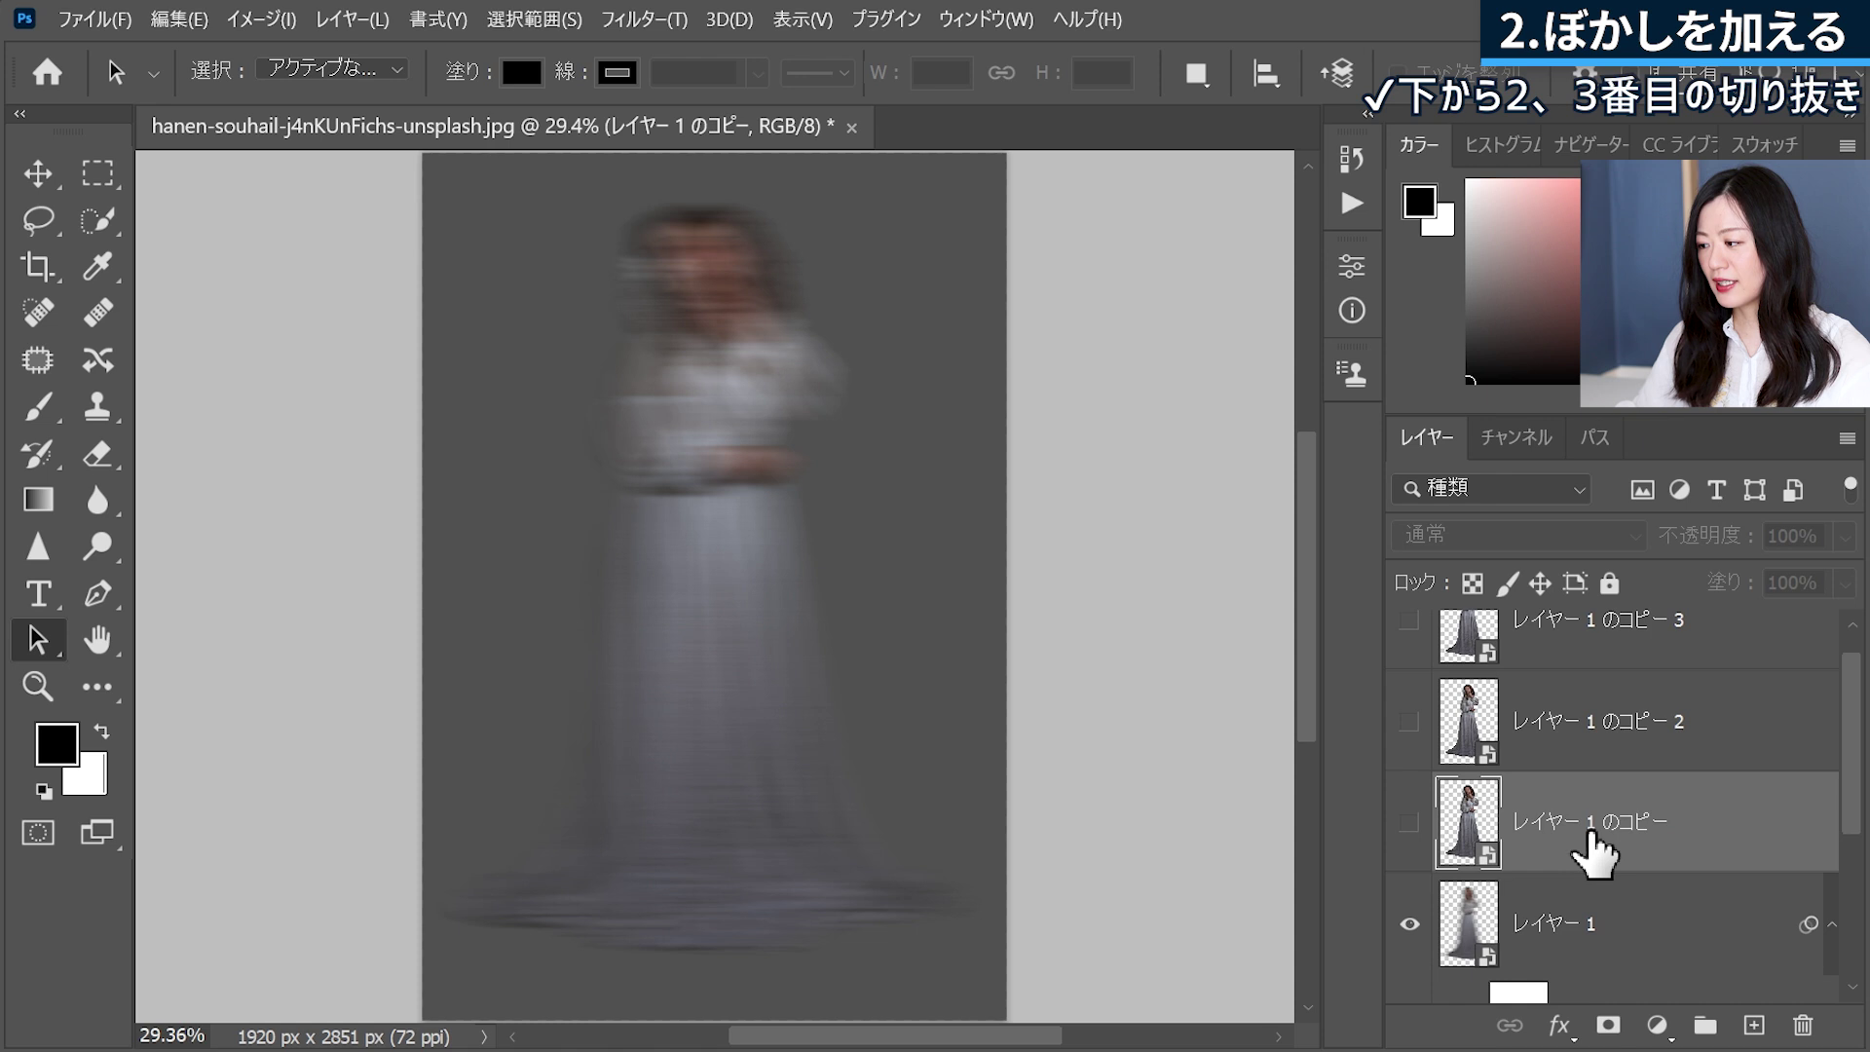
pyautogui.click(1603, 748)
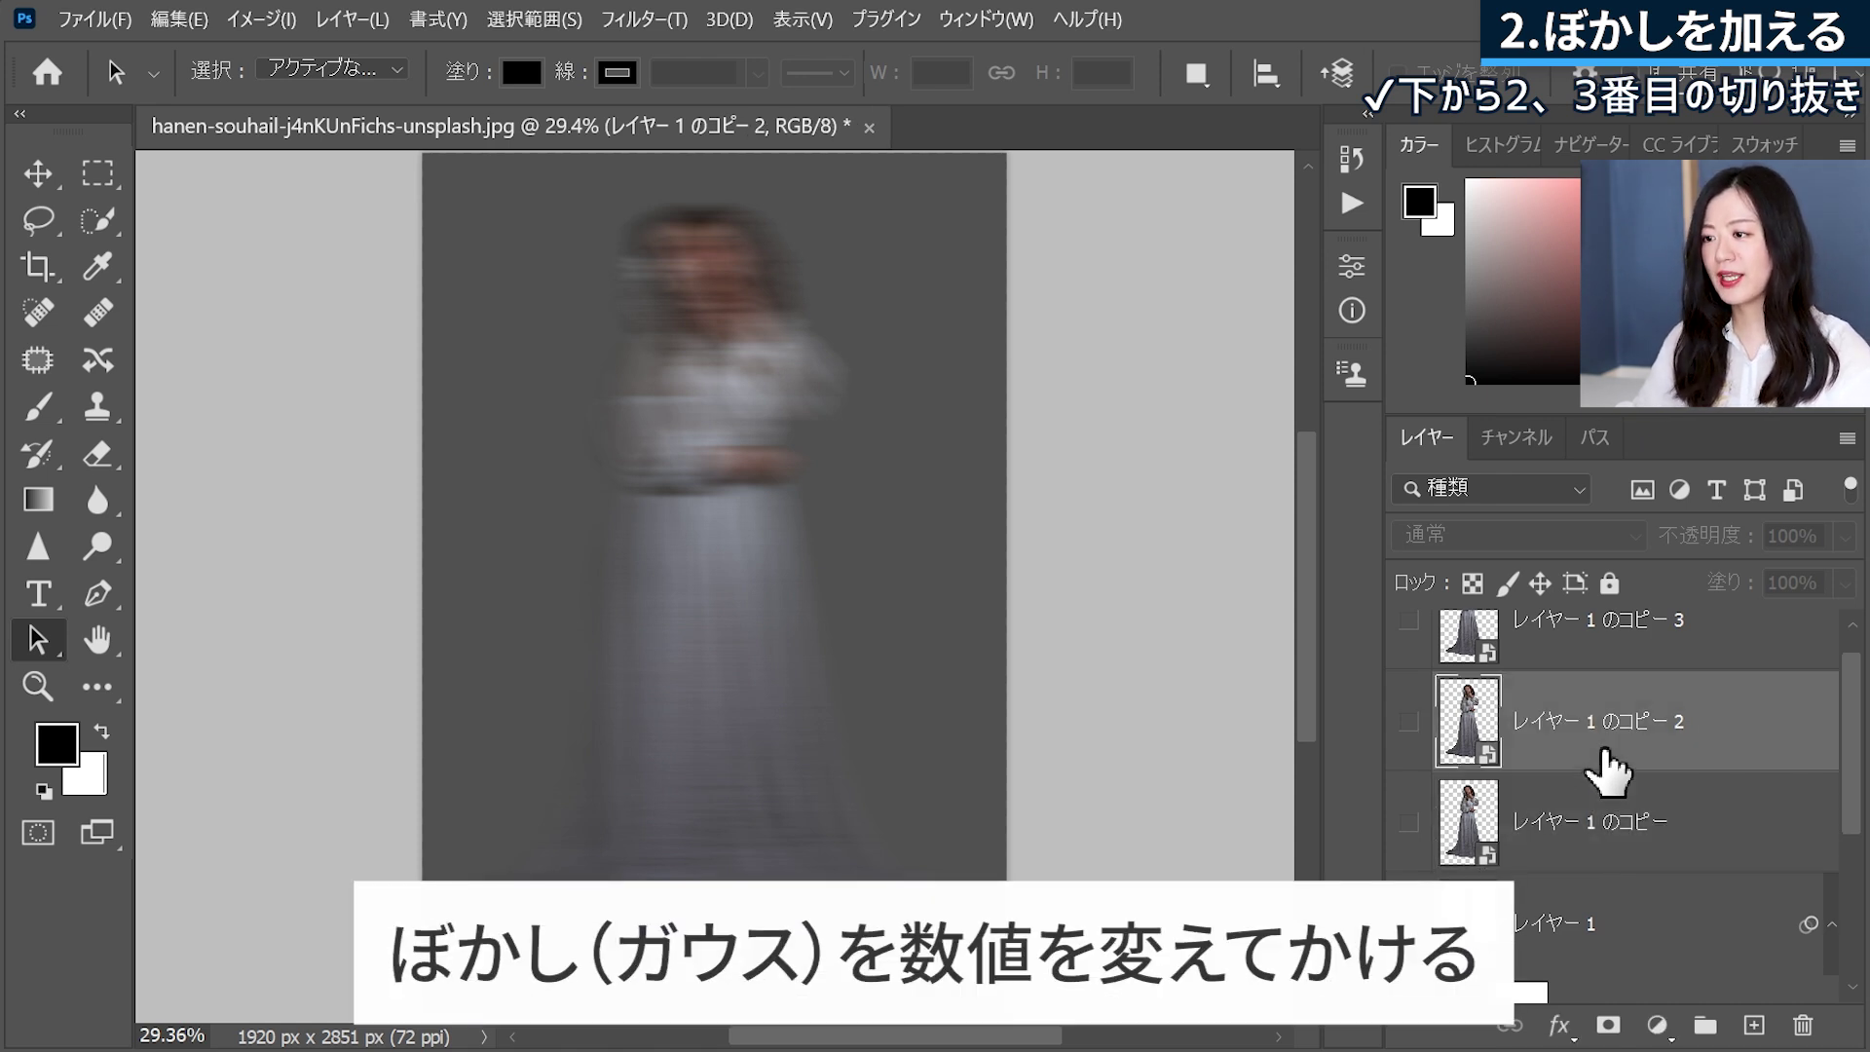
pyautogui.click(1592, 843)
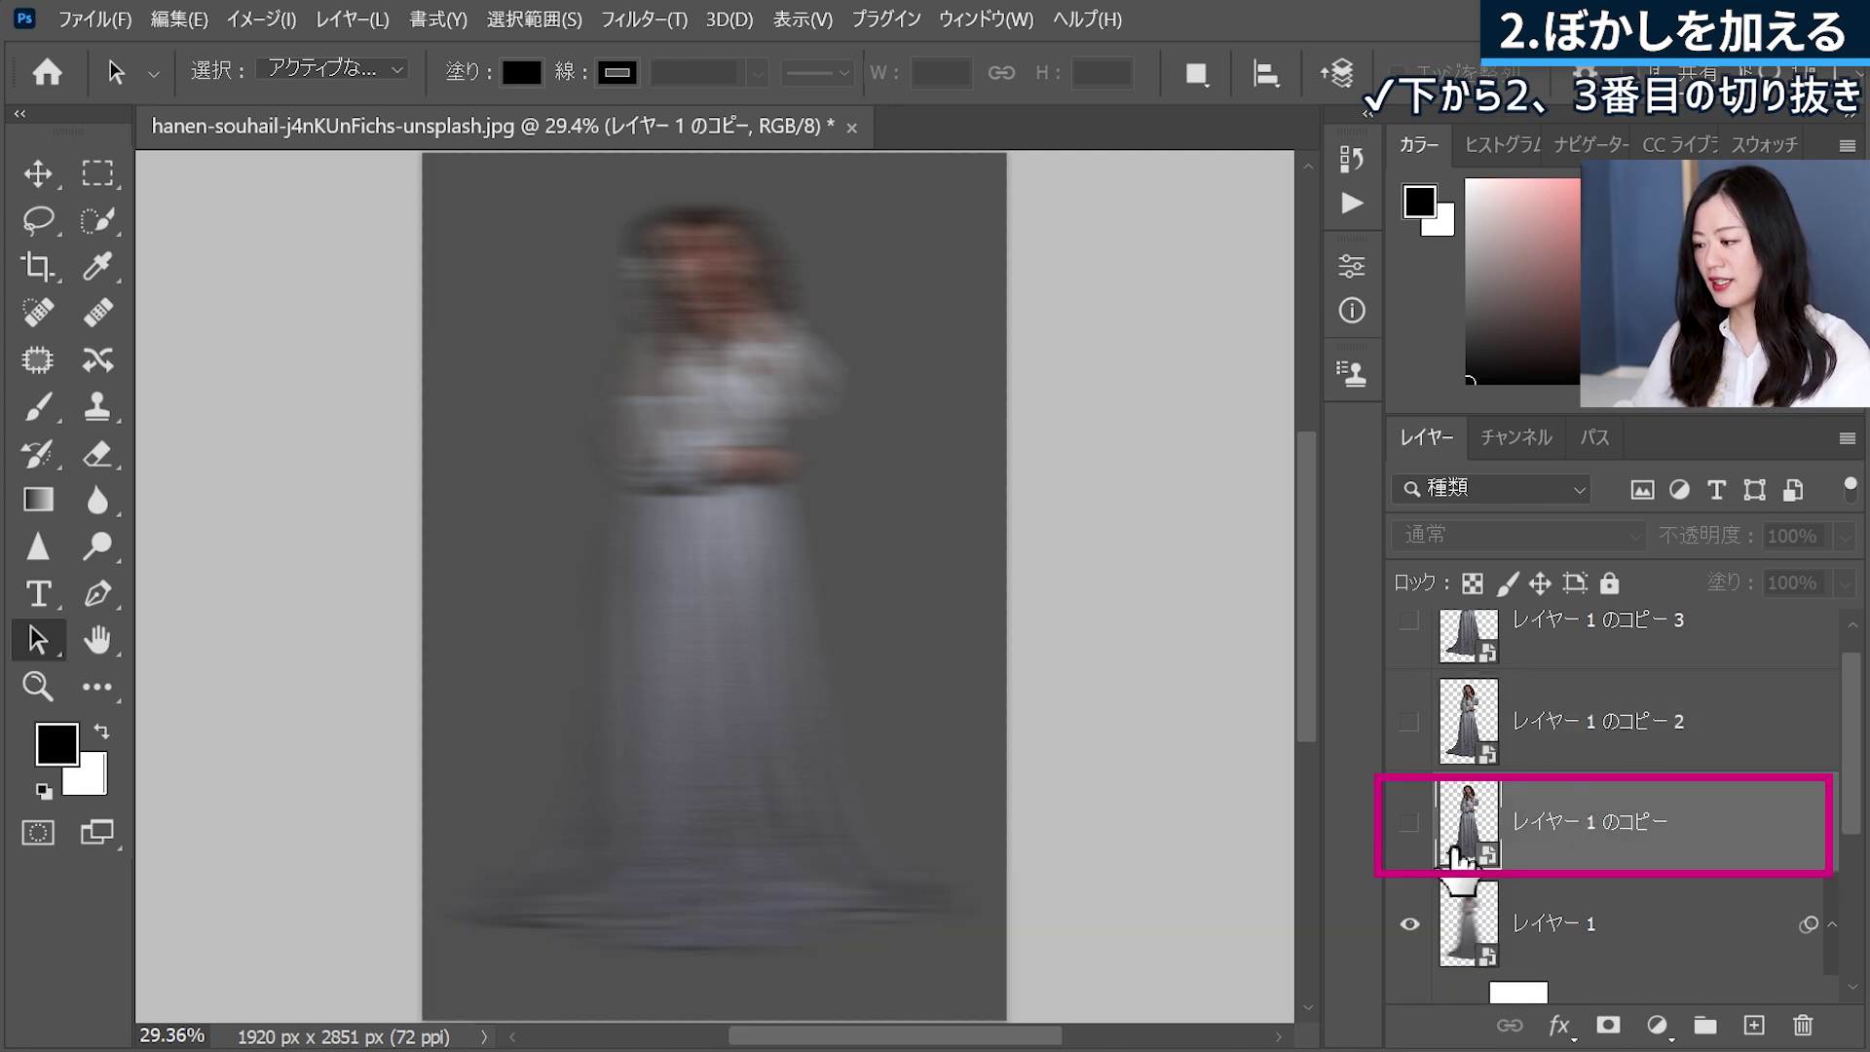
pyautogui.click(1409, 823)
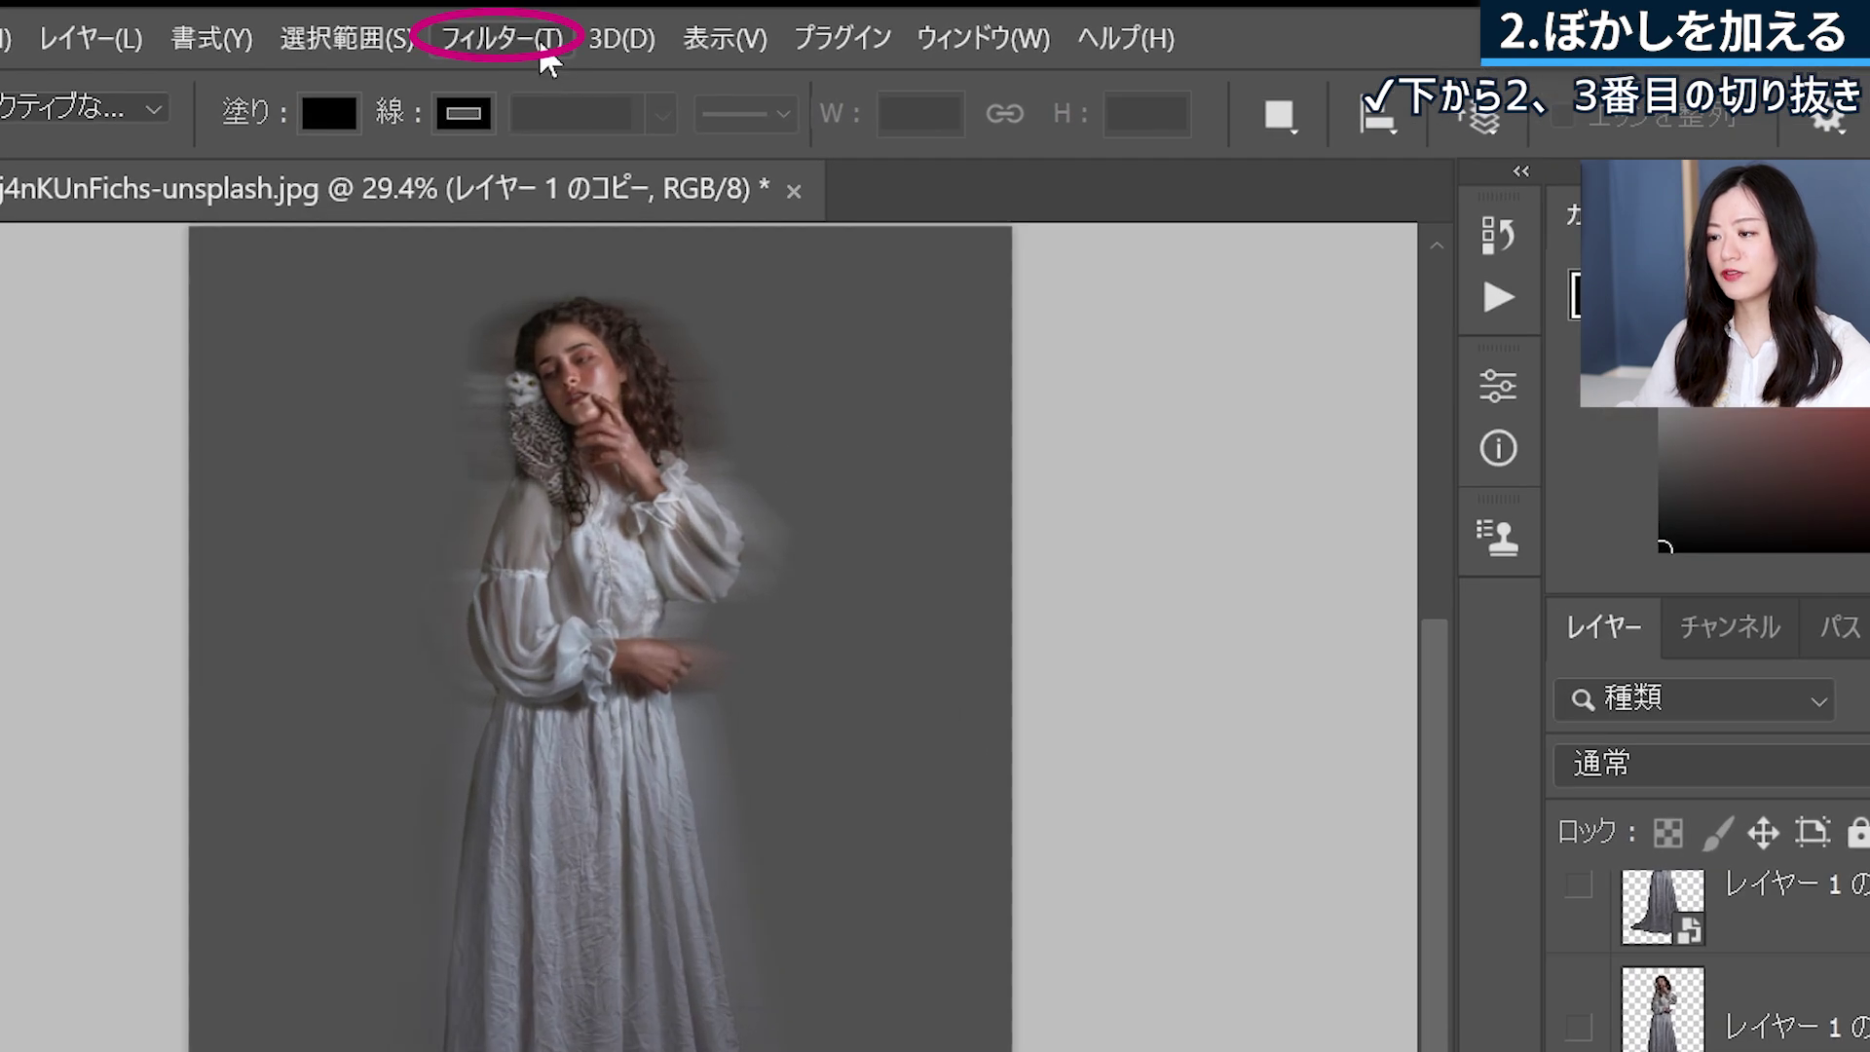
pyautogui.click(543, 49)
pyautogui.moveTo(697, 717)
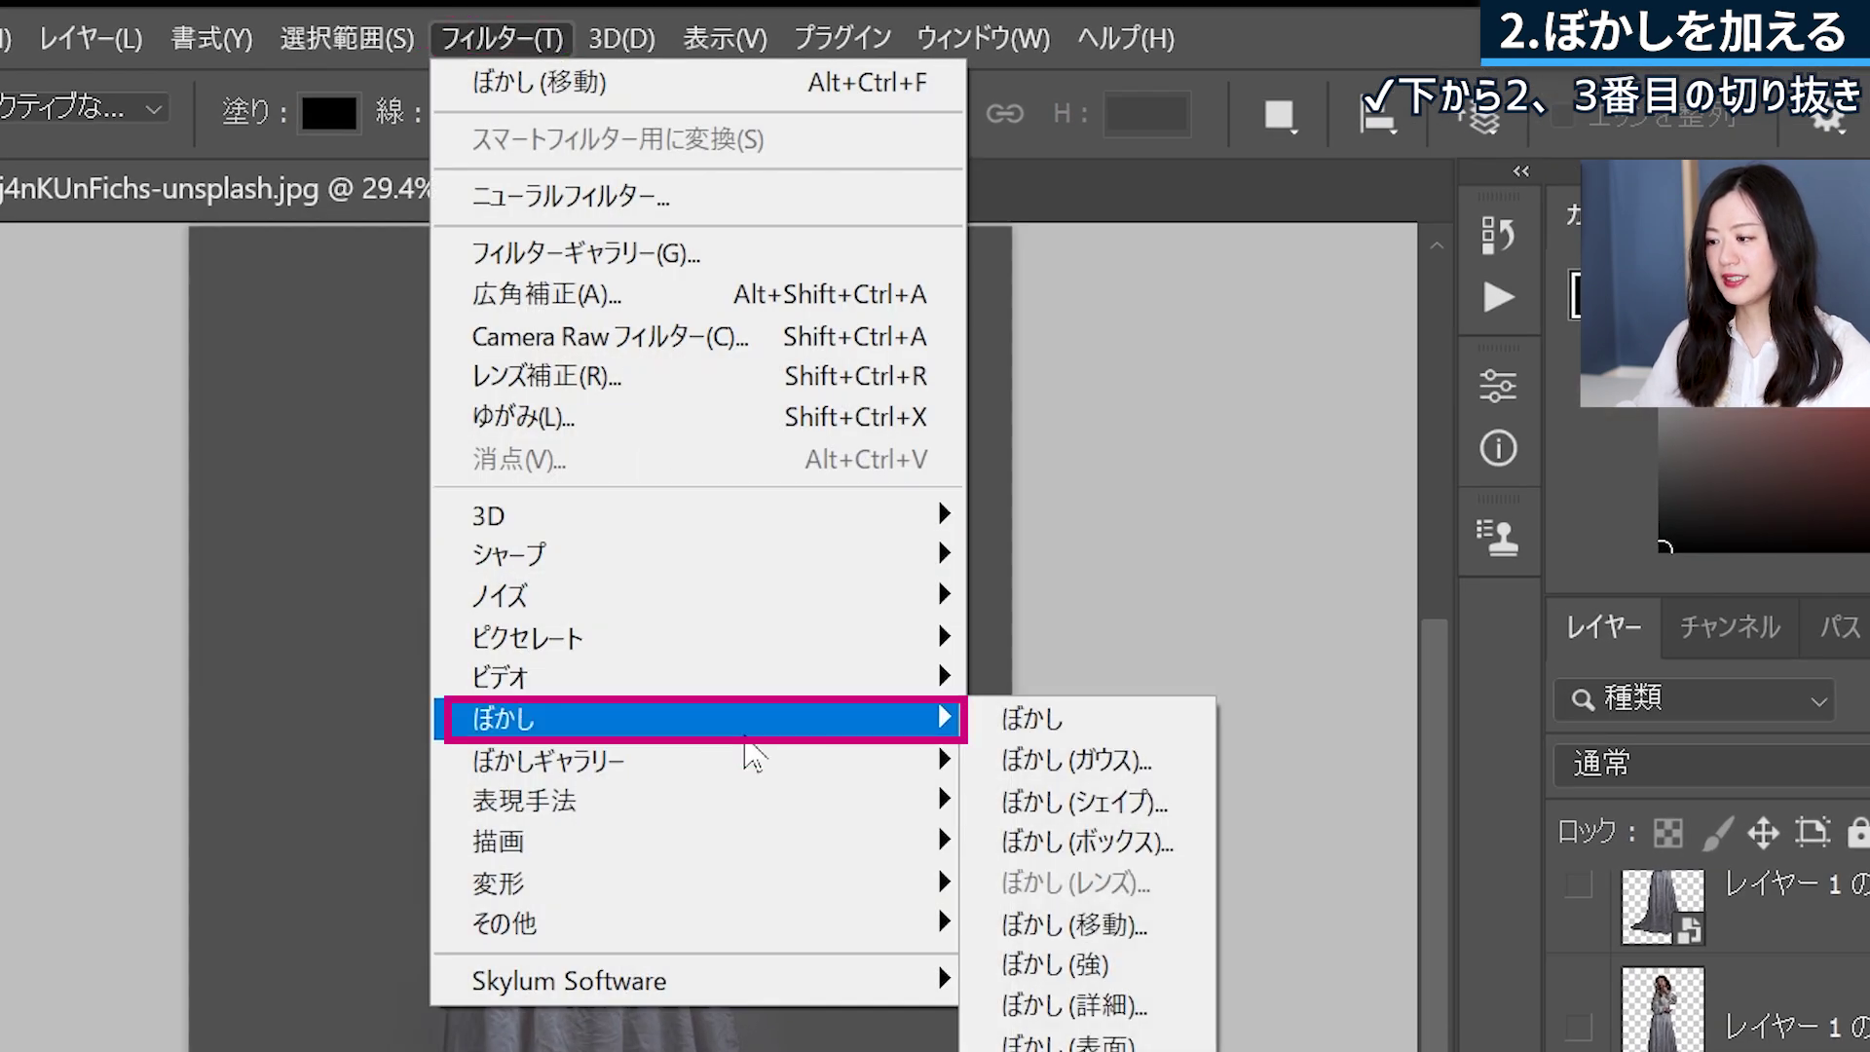
# - Apply a 50-pixel Gaussian Blur to レイヤー 1 のコピー
pyautogui.click(1175, 776)
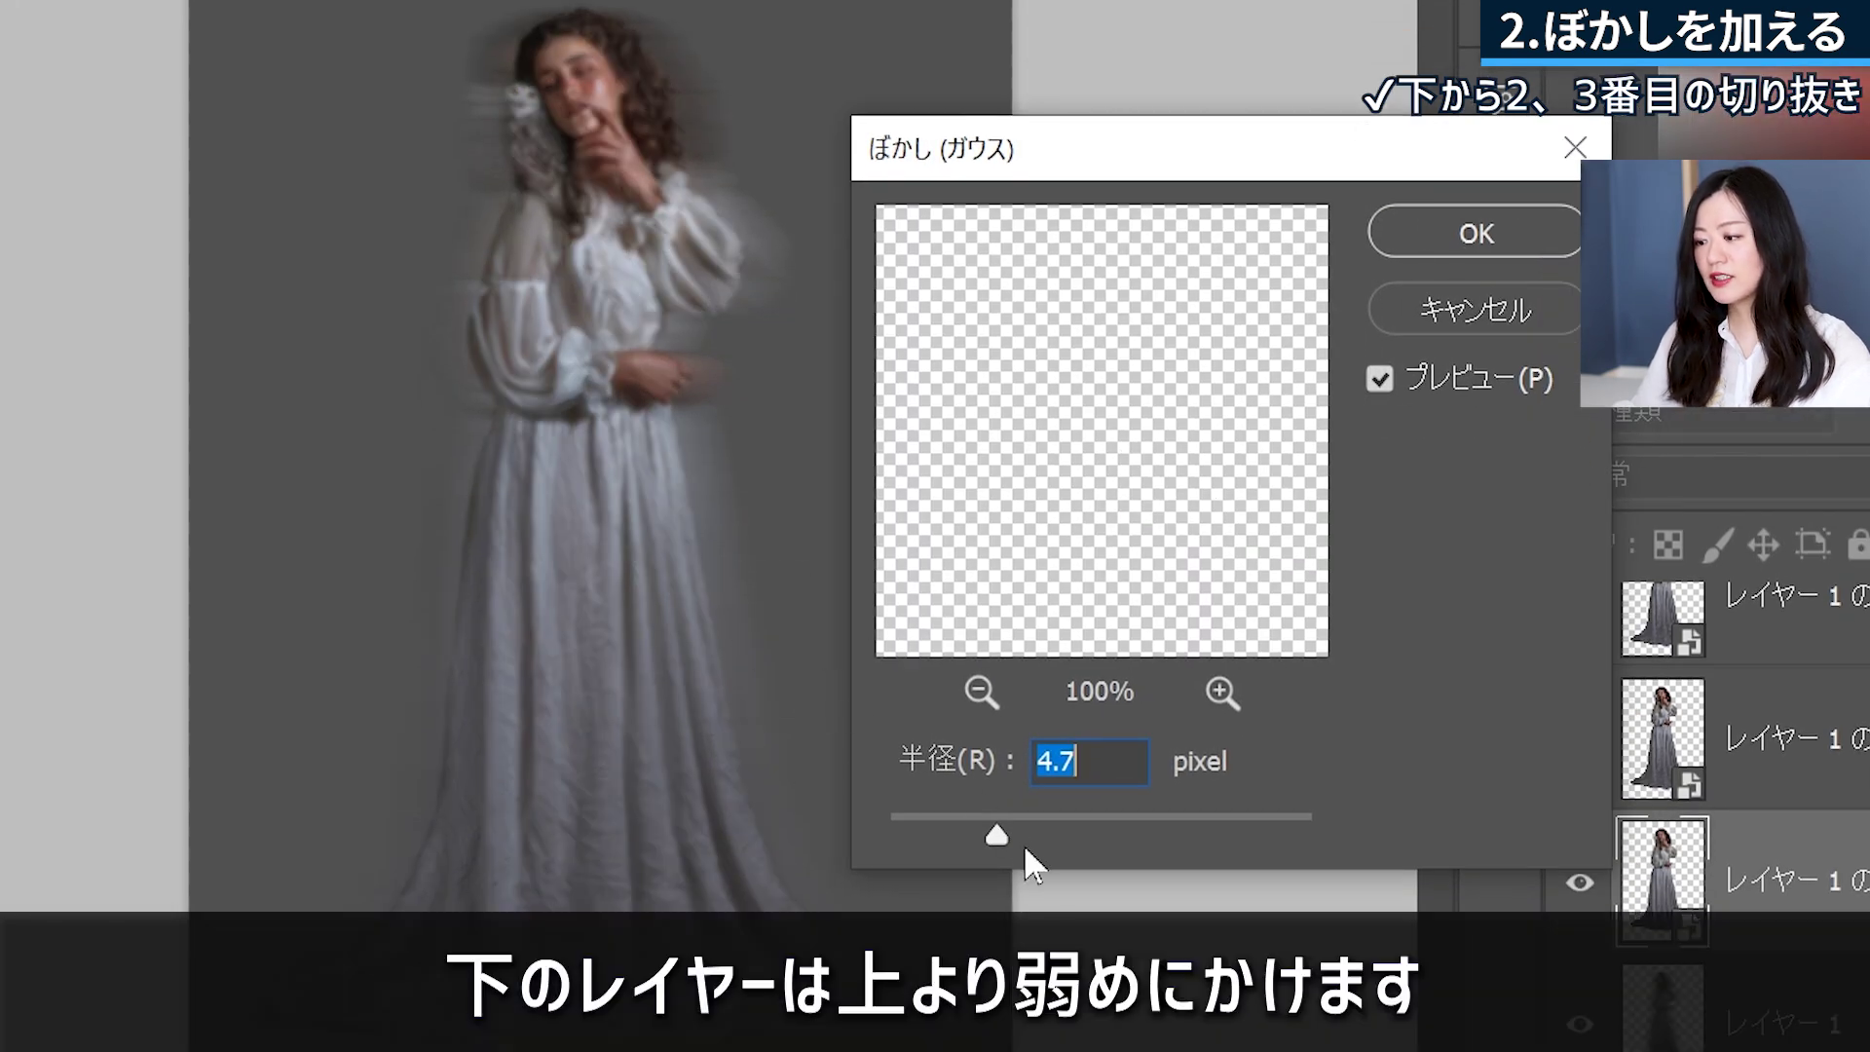
pyautogui.moveTo(1003, 835); pyautogui.dragTo(1033, 824)
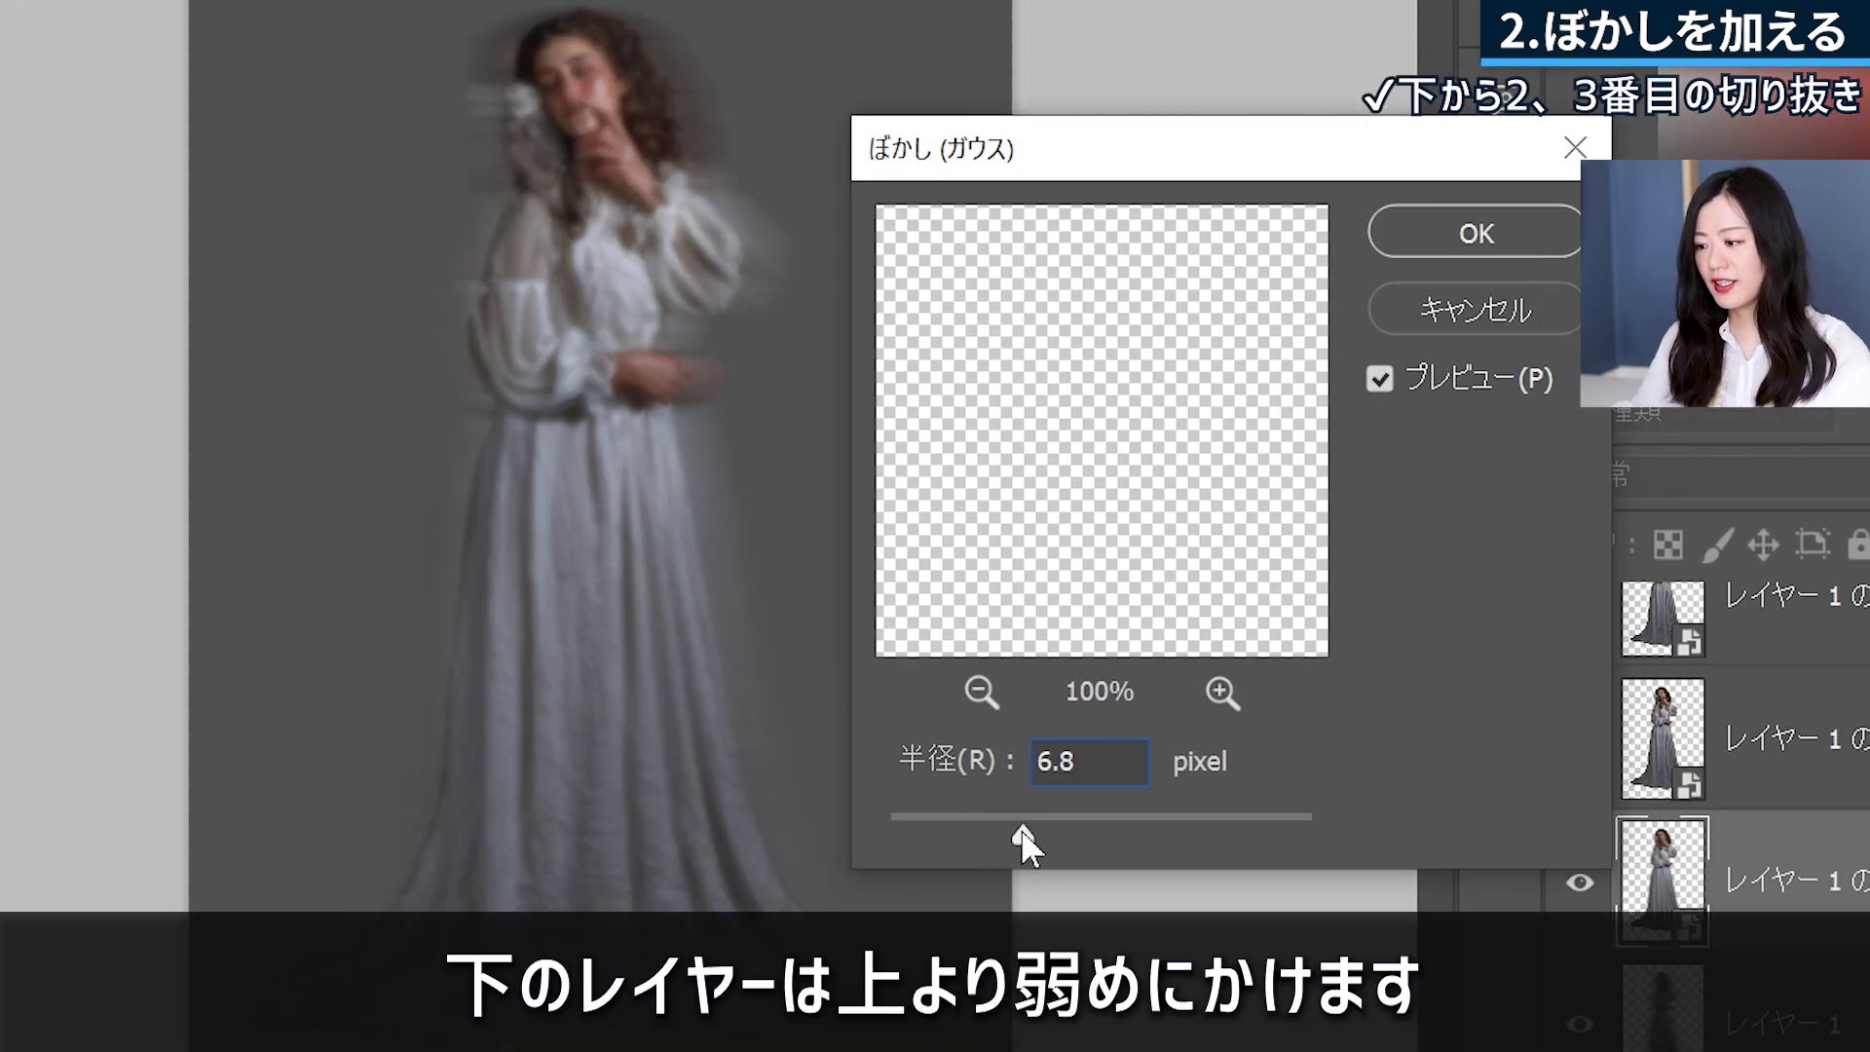
pyautogui.write('50')
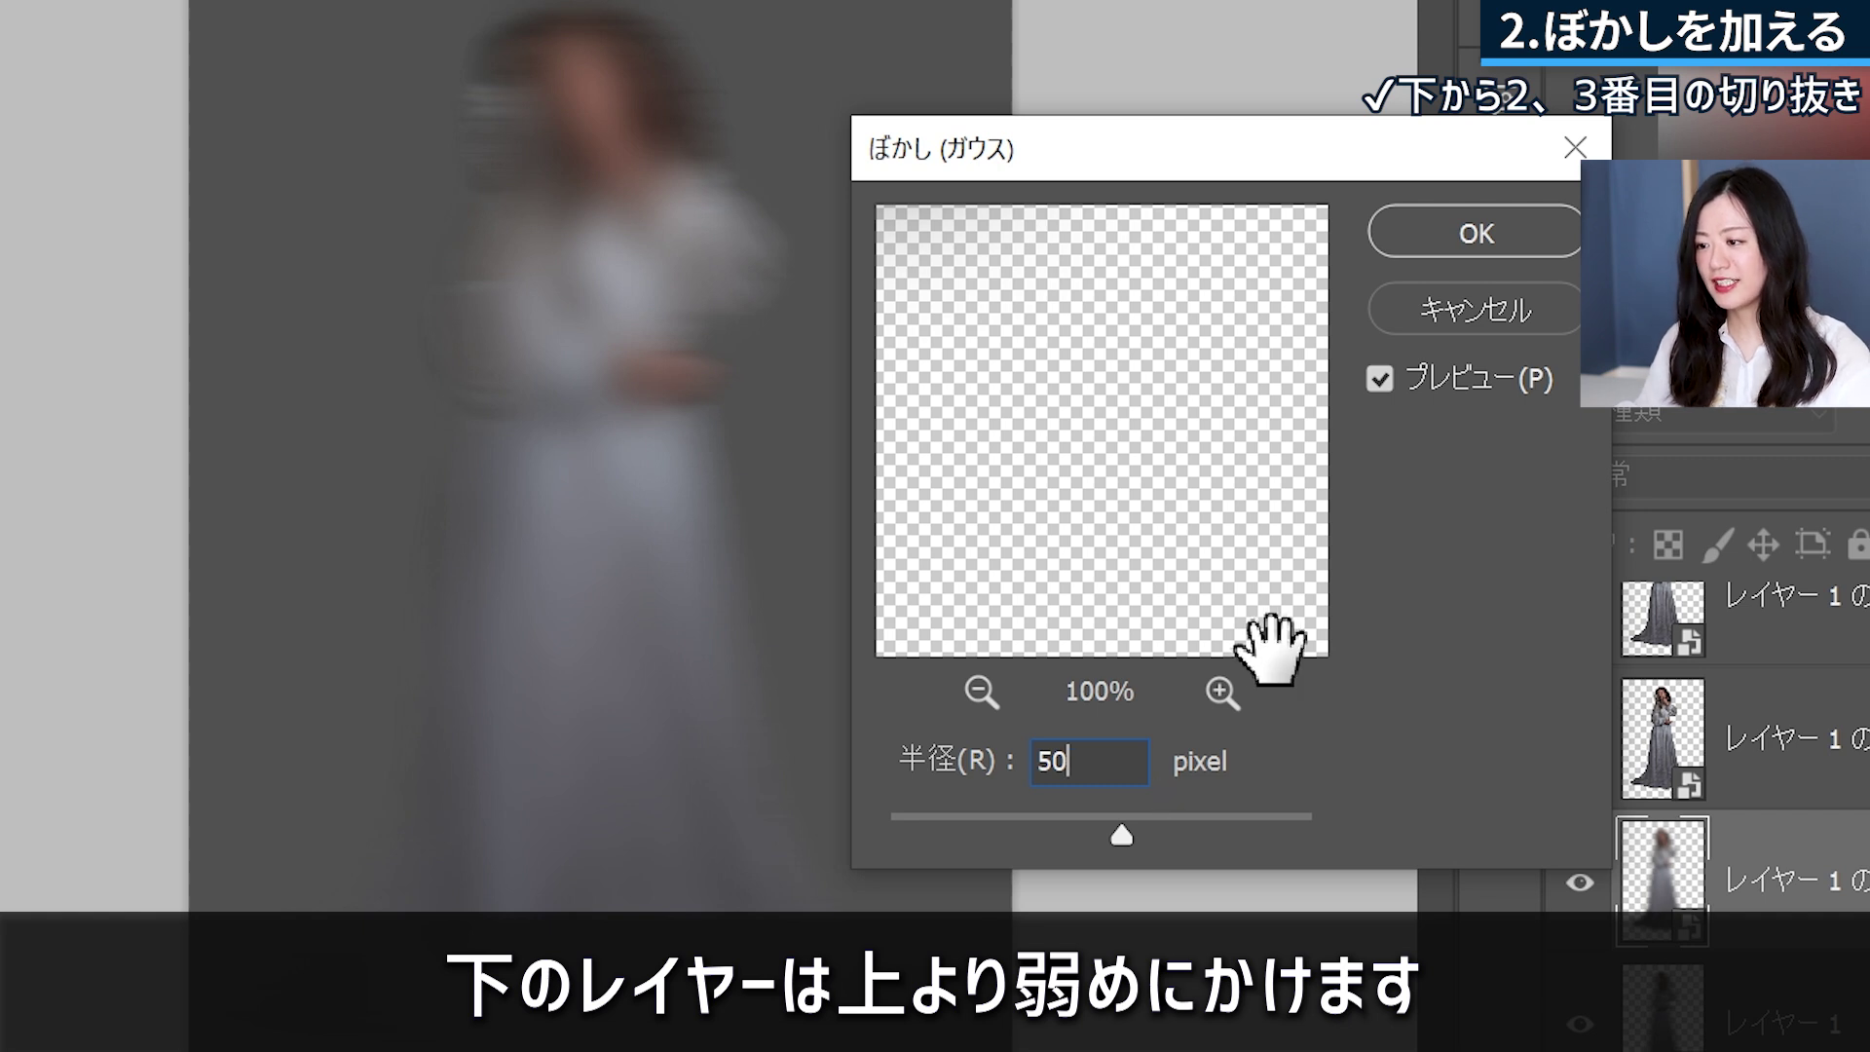
pyautogui.click(1535, 220)
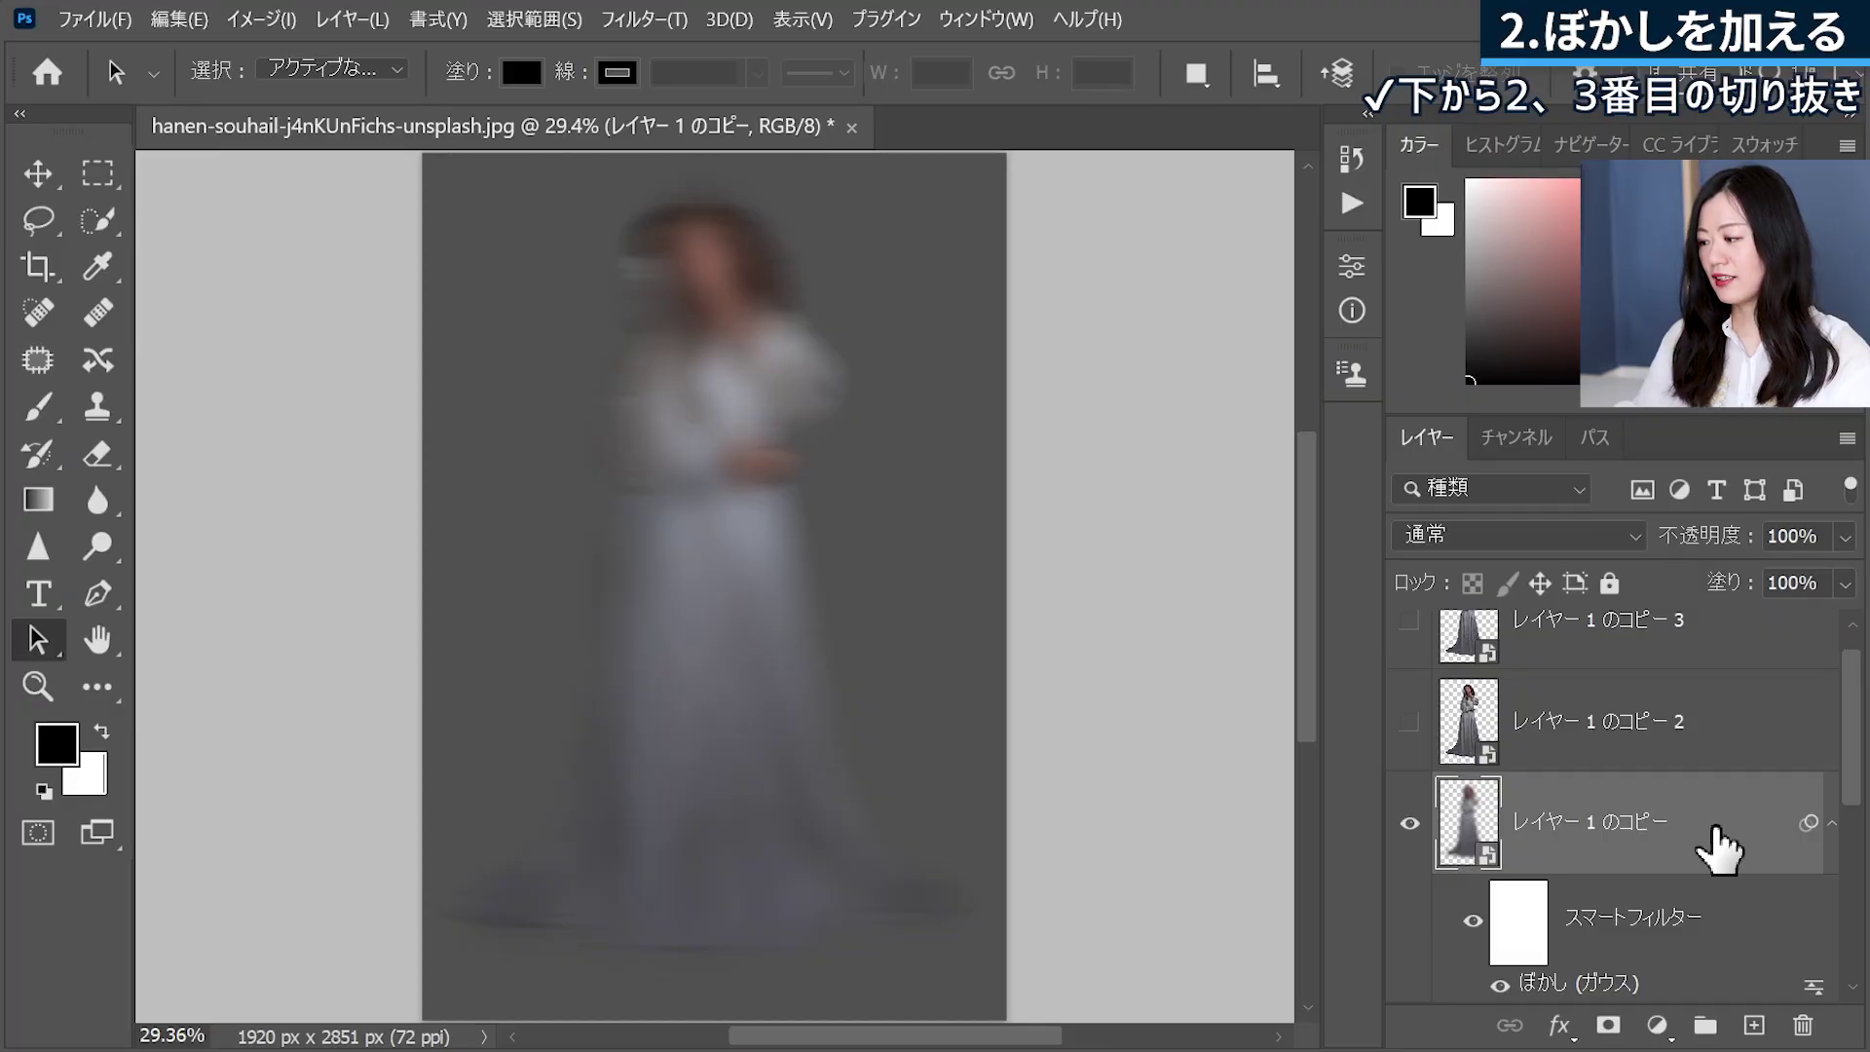
# - Set the blurred copy's blend mode to Screen and show レイヤー 1 のコピー 2
pyautogui.click(1636, 535)
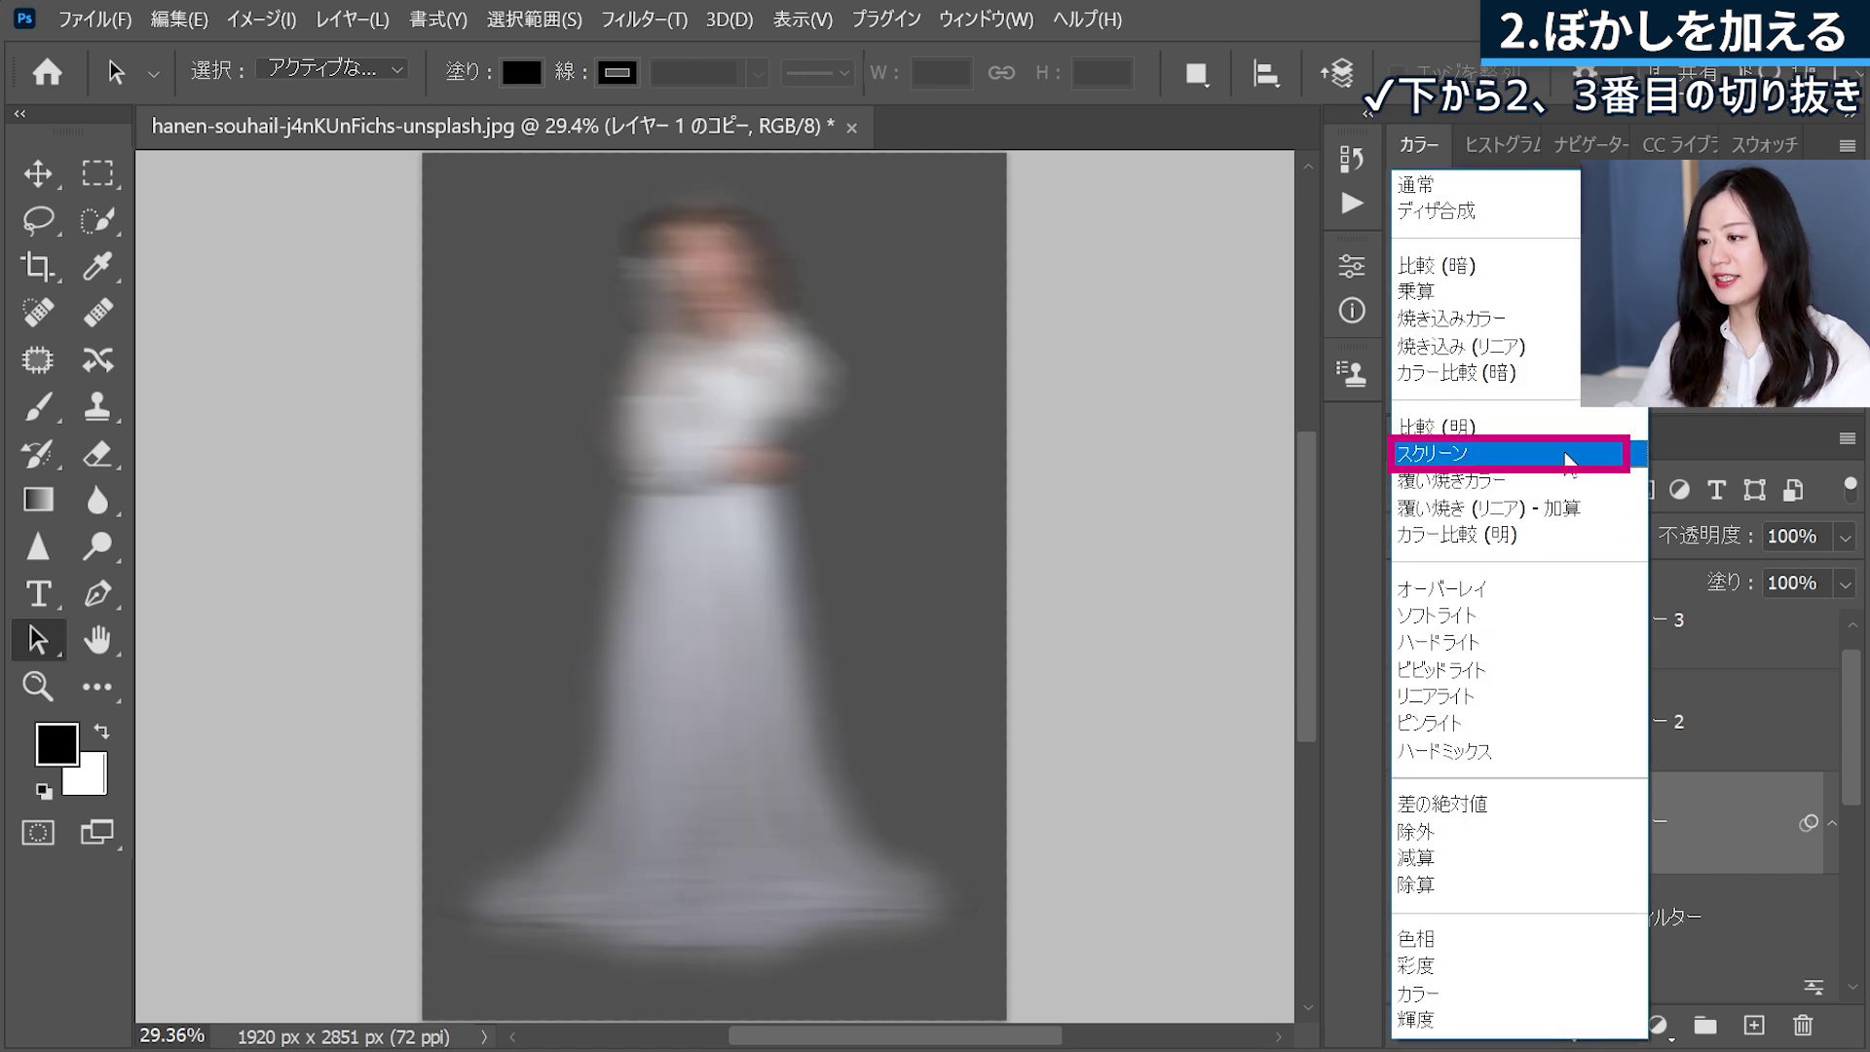
pyautogui.click(1563, 452)
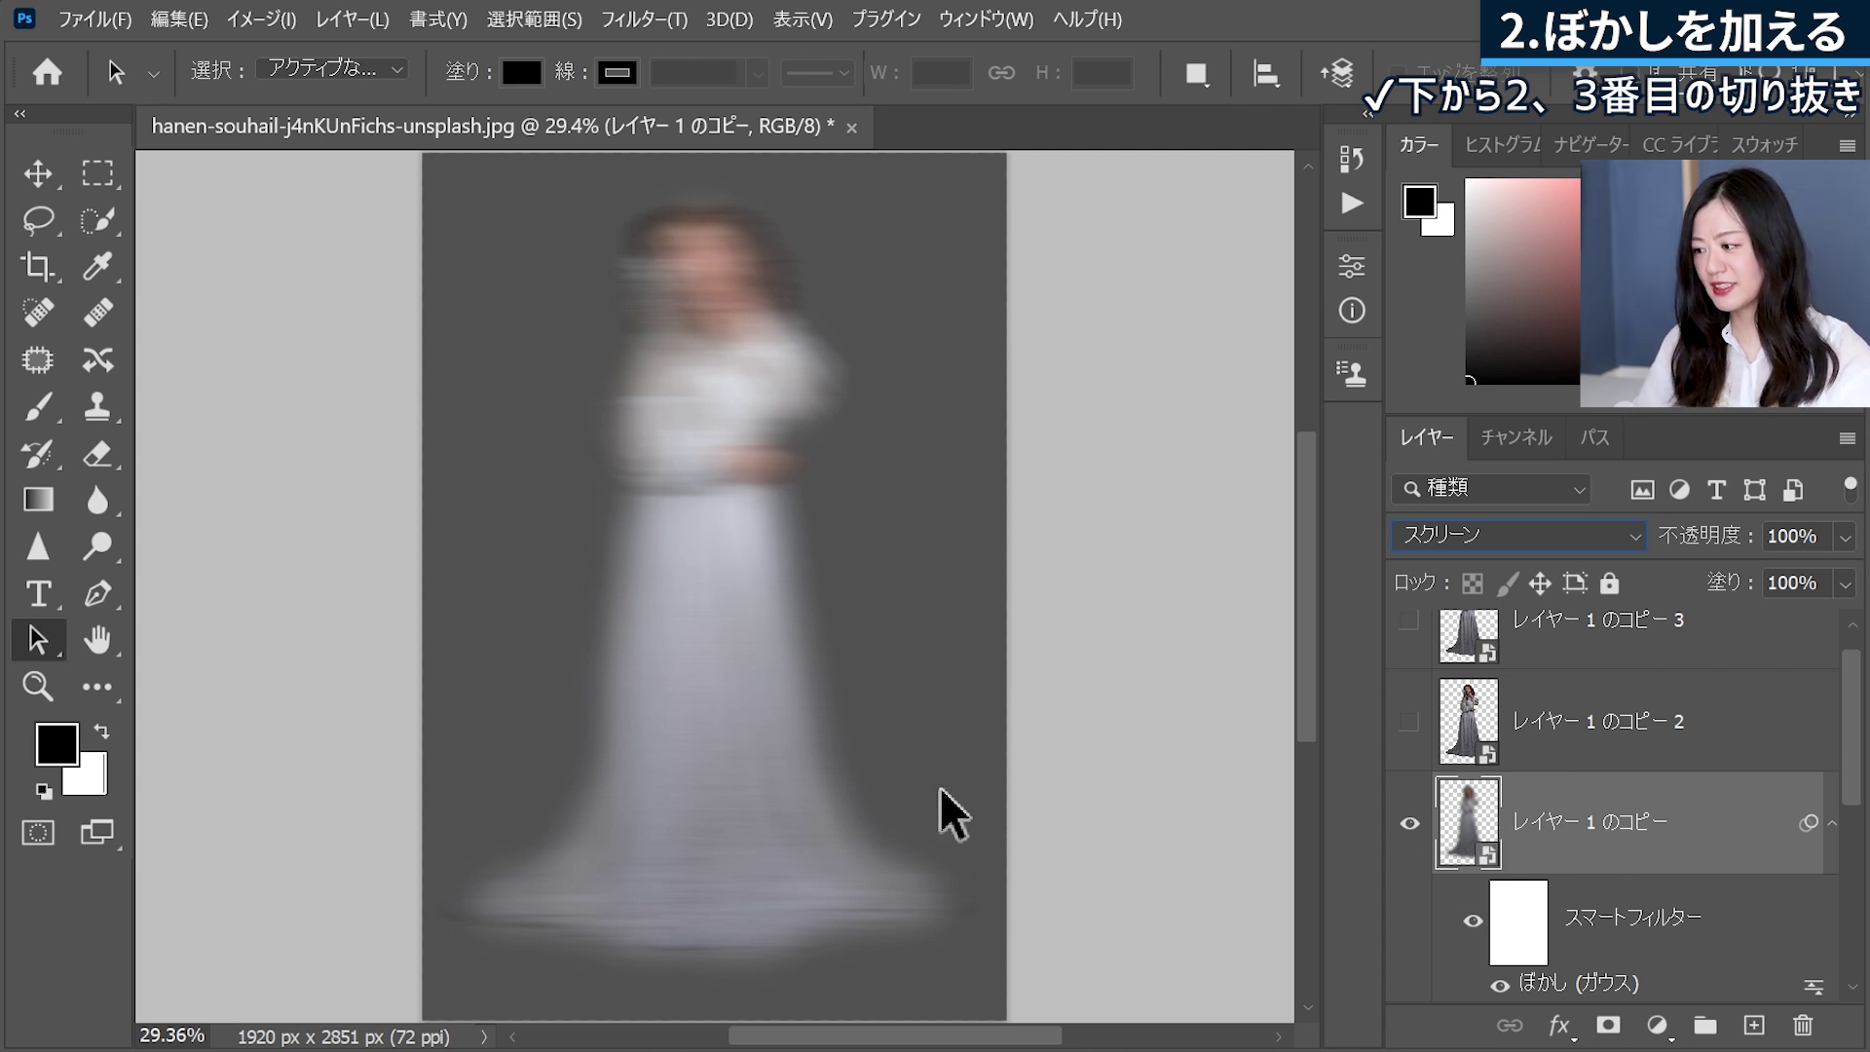
pyautogui.click(1627, 742)
pyautogui.click(1409, 723)
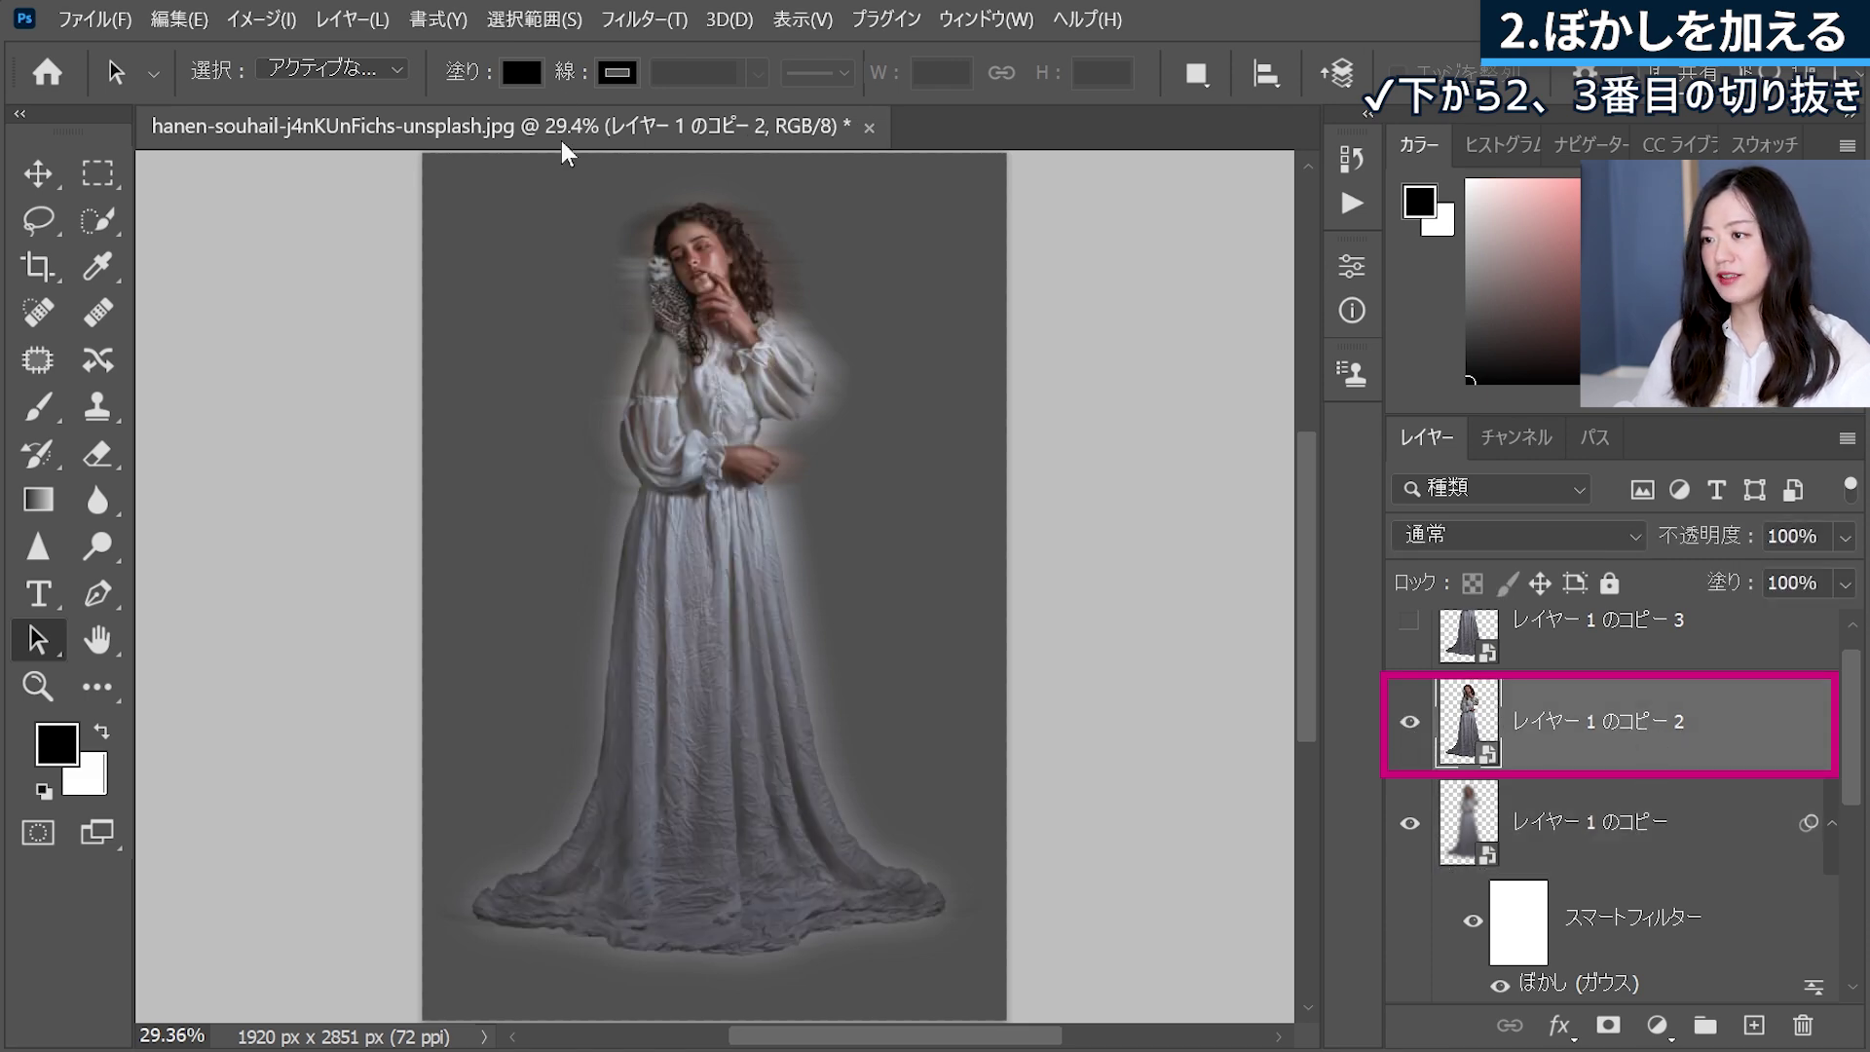
# - Apply a 107.1-pixel Gaussian Blur to レイヤー 1 のコピー 2
pyautogui.click(635, 18)
pyautogui.moveTo(781, 500)
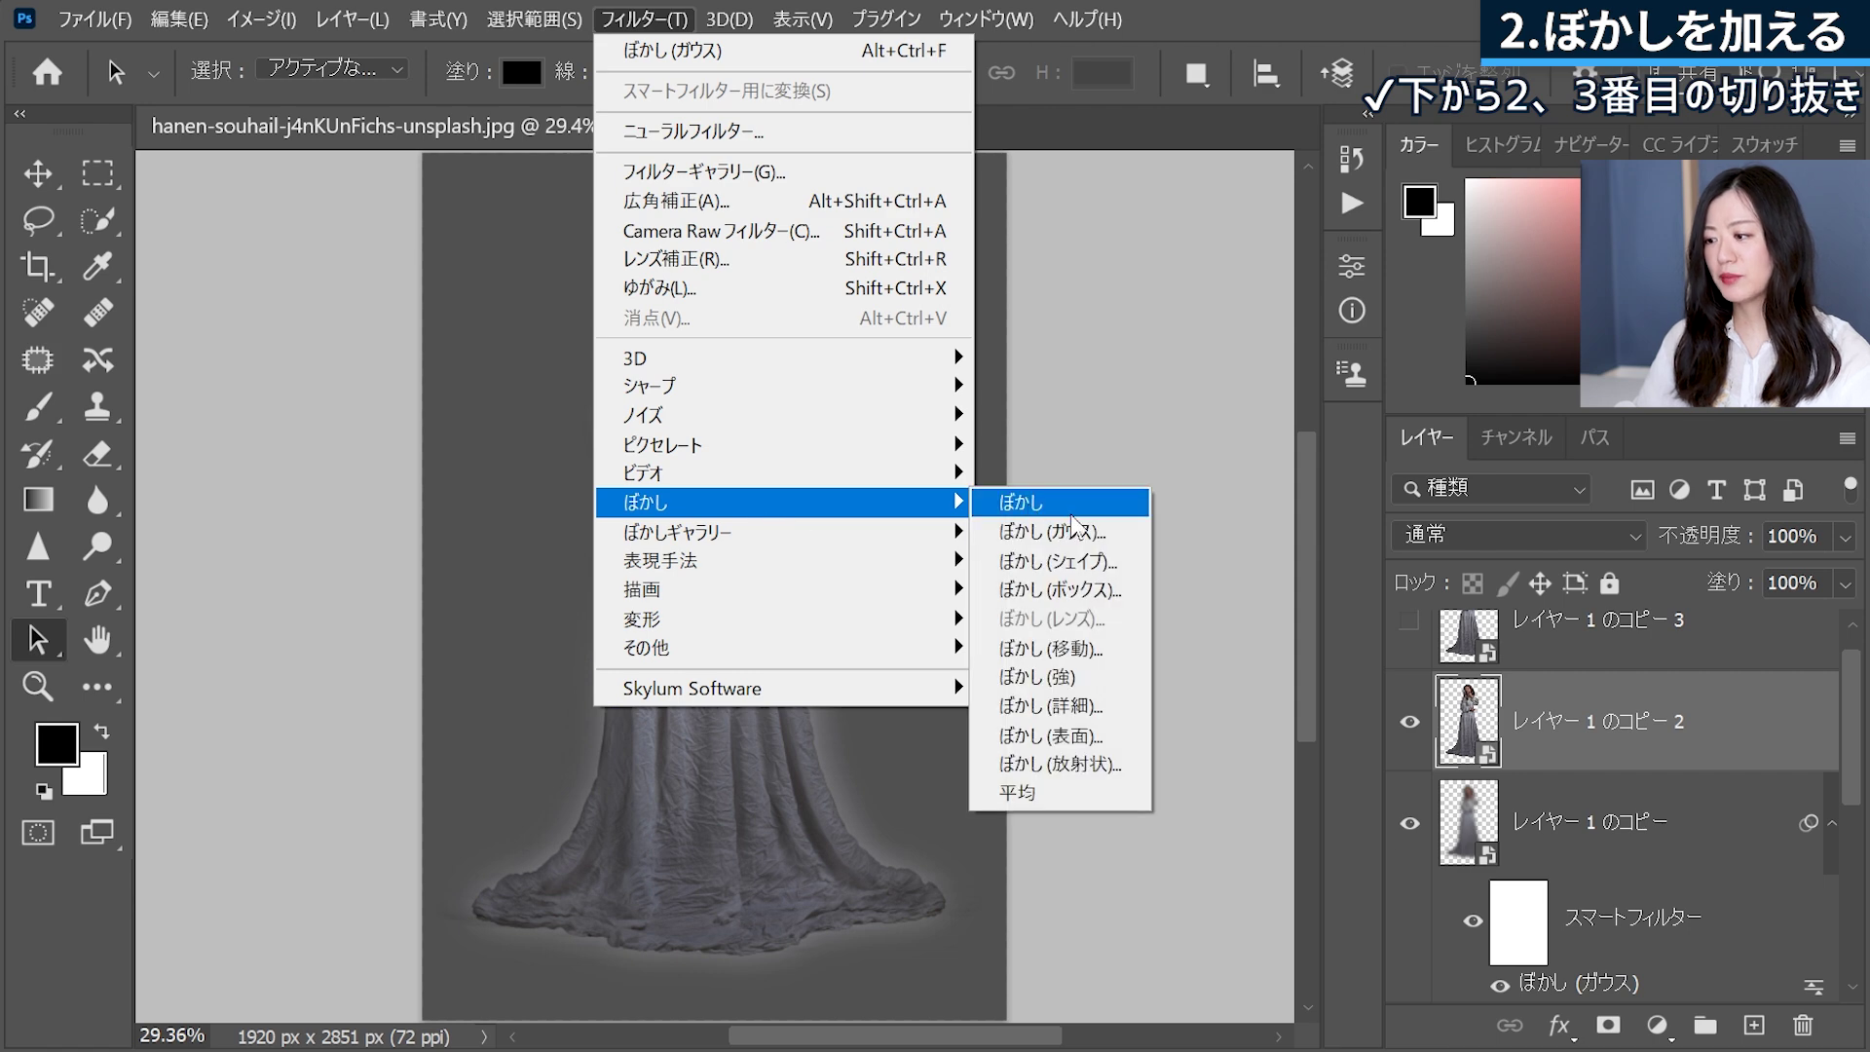
pyautogui.click(1056, 531)
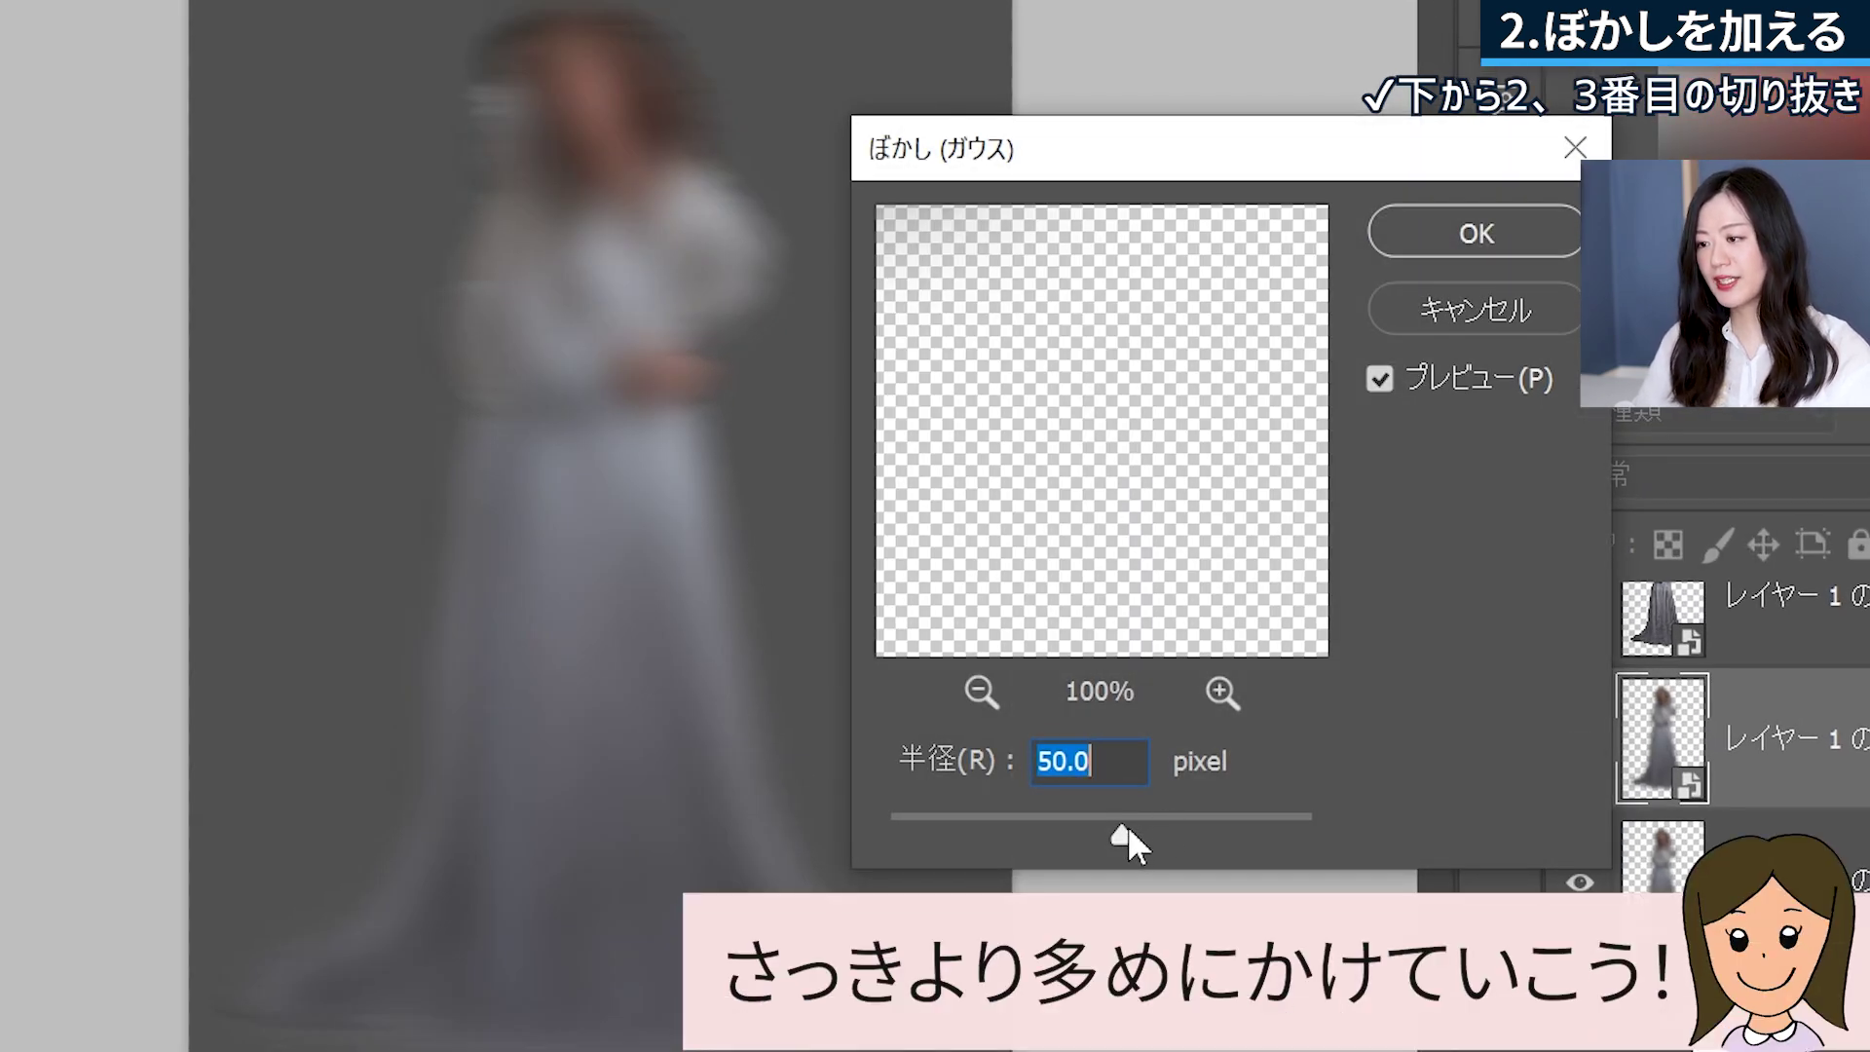
pyautogui.moveTo(1126, 826); pyautogui.dragTo(1167, 826)
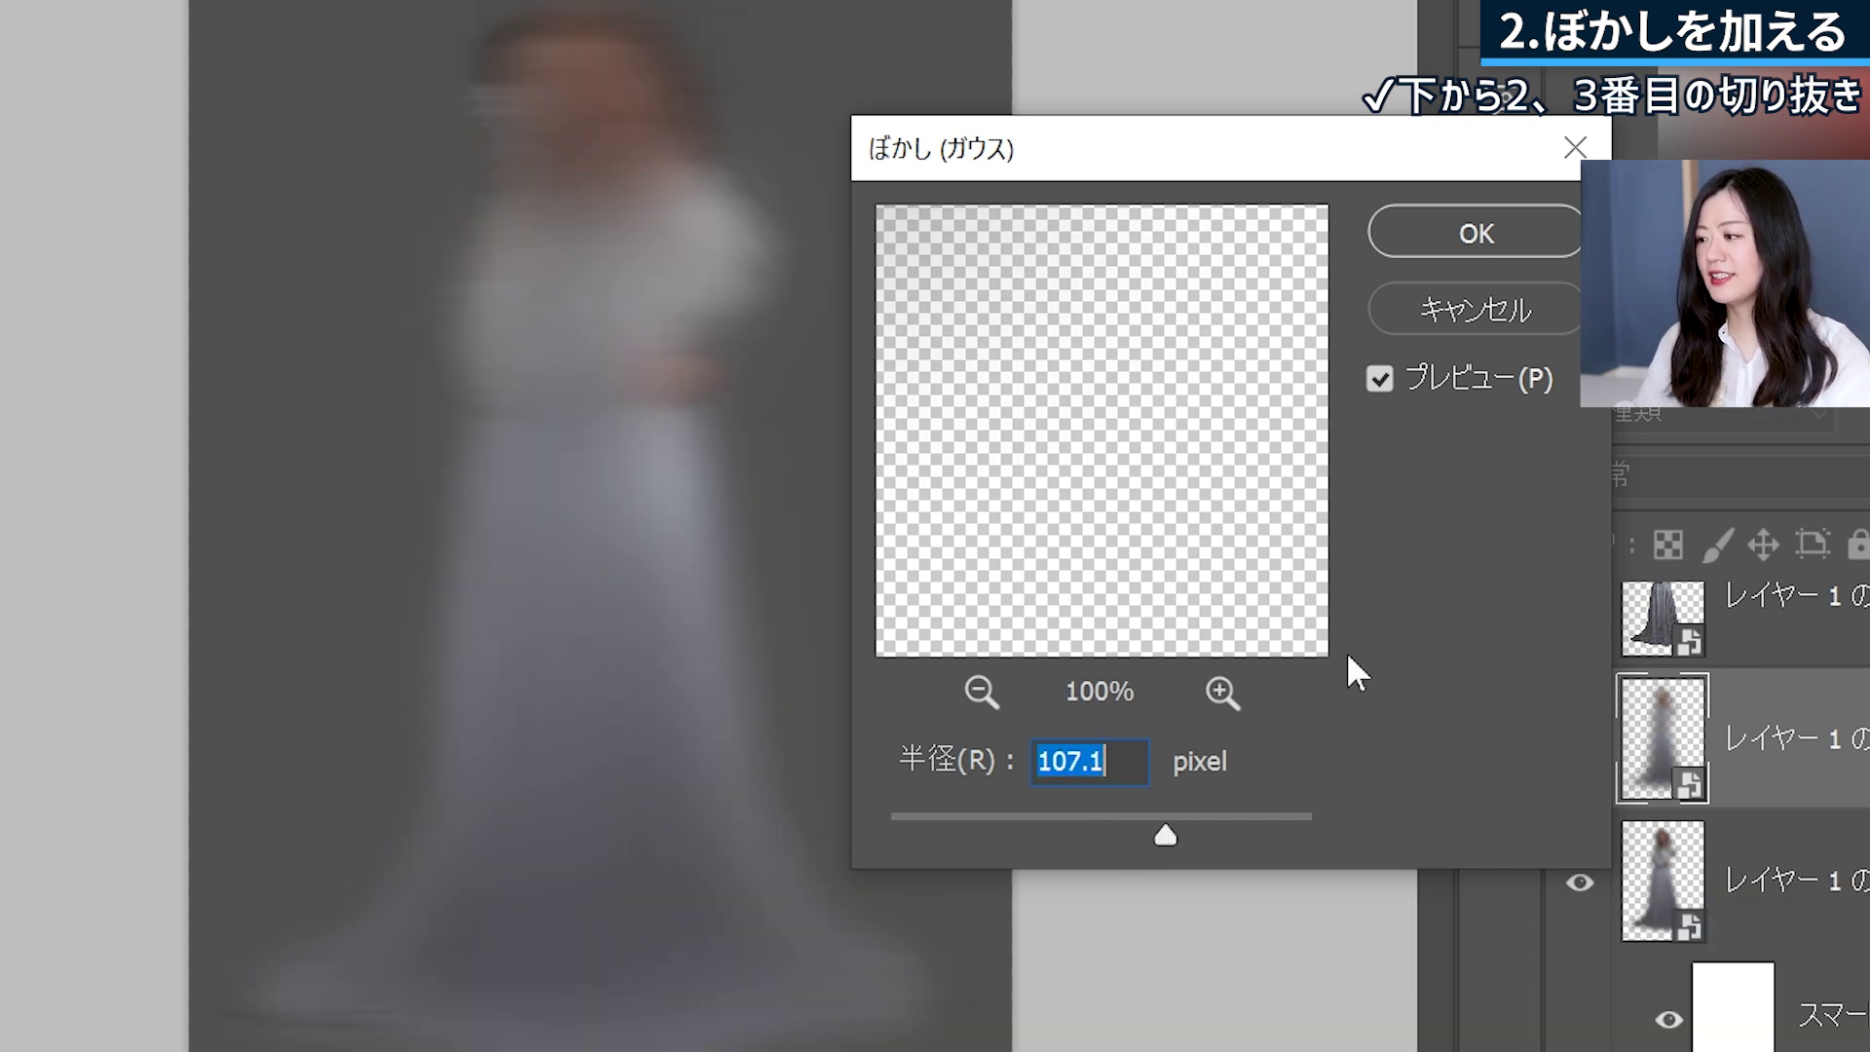
pyautogui.click(1539, 228)
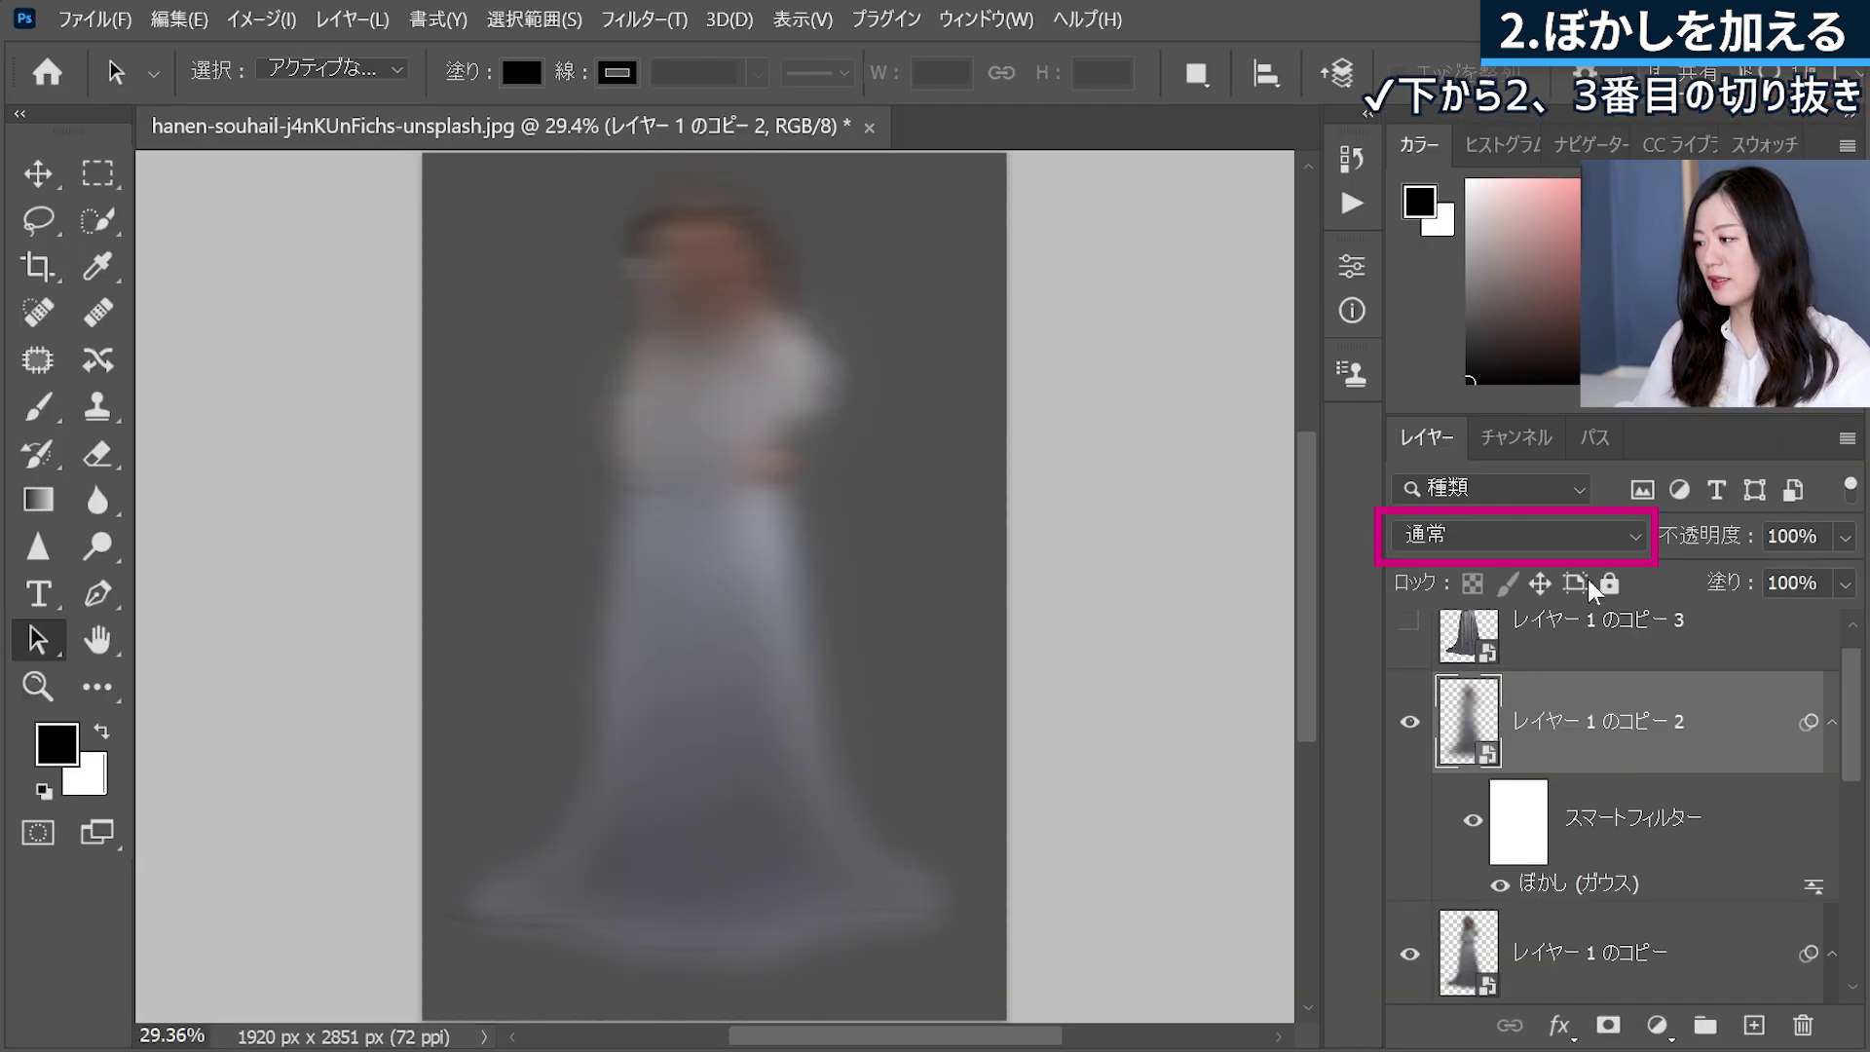
# - Set the blurred copy to Screen blending and toggle its visibility to compare before and after
pyautogui.click(1605, 538)
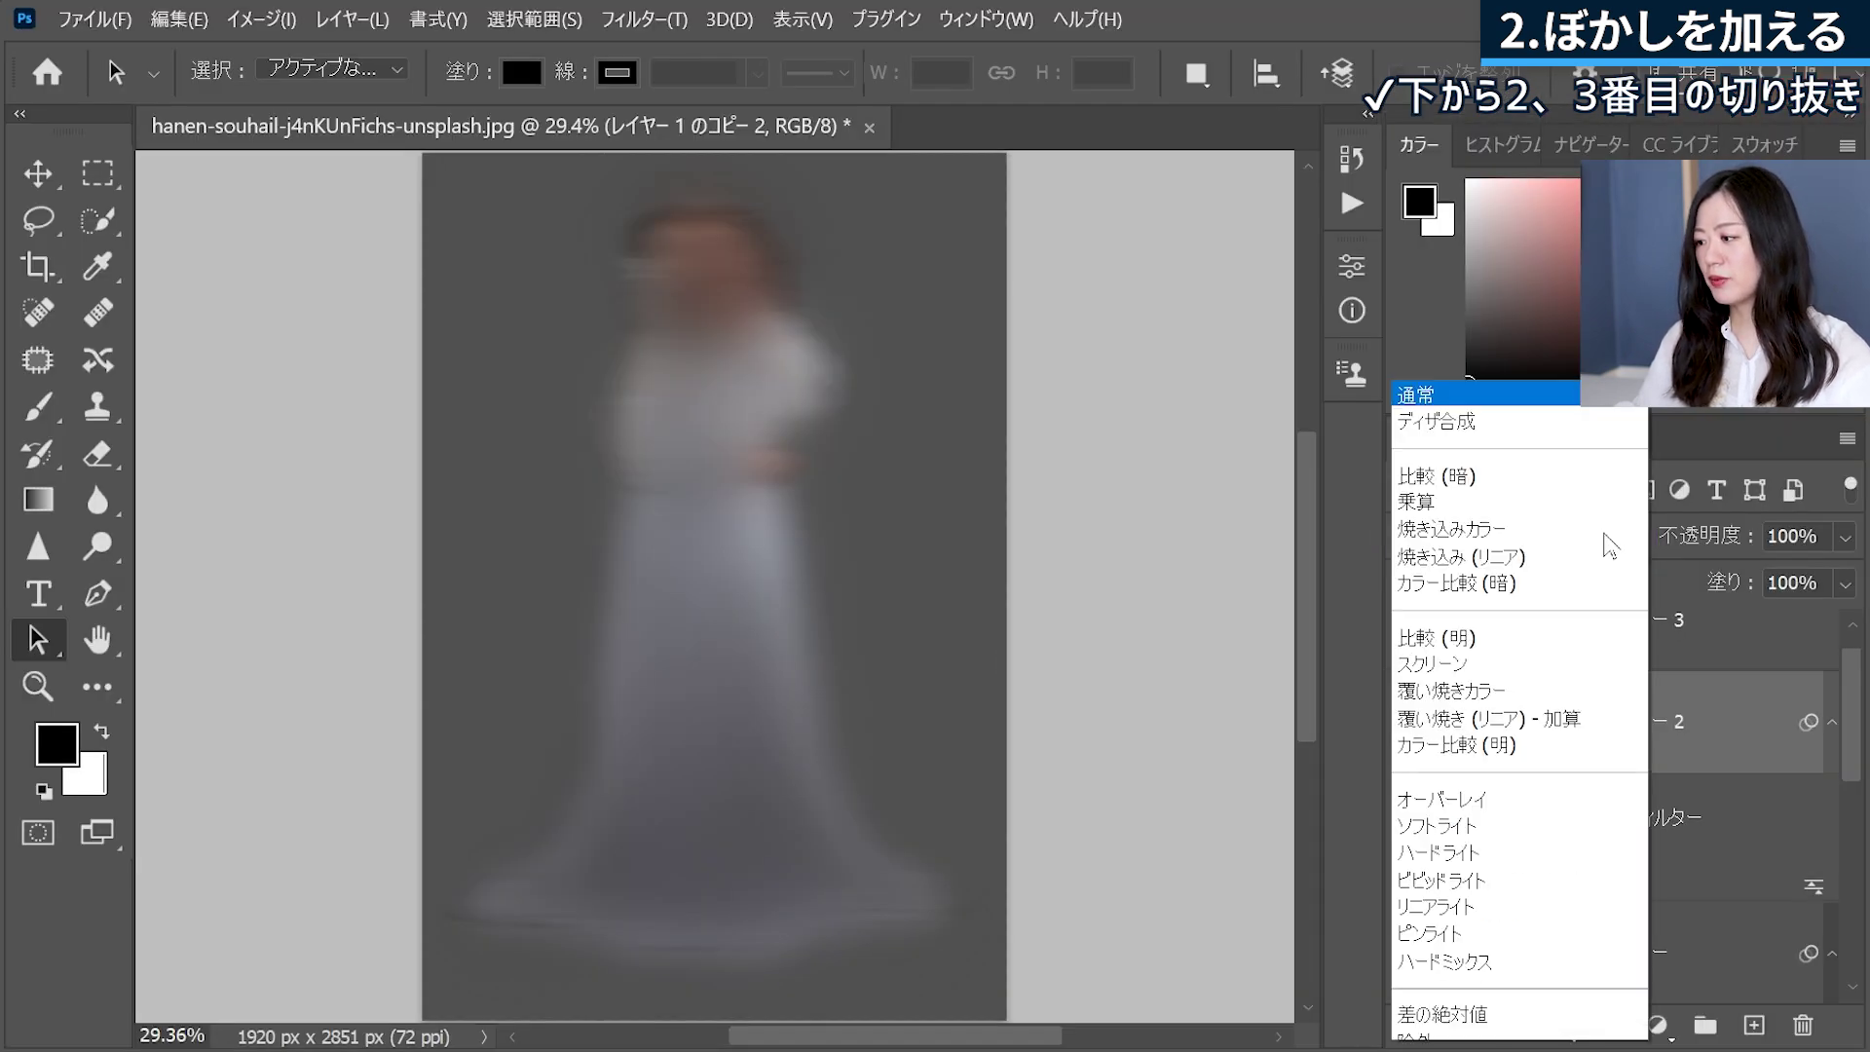
pyautogui.click(1559, 454)
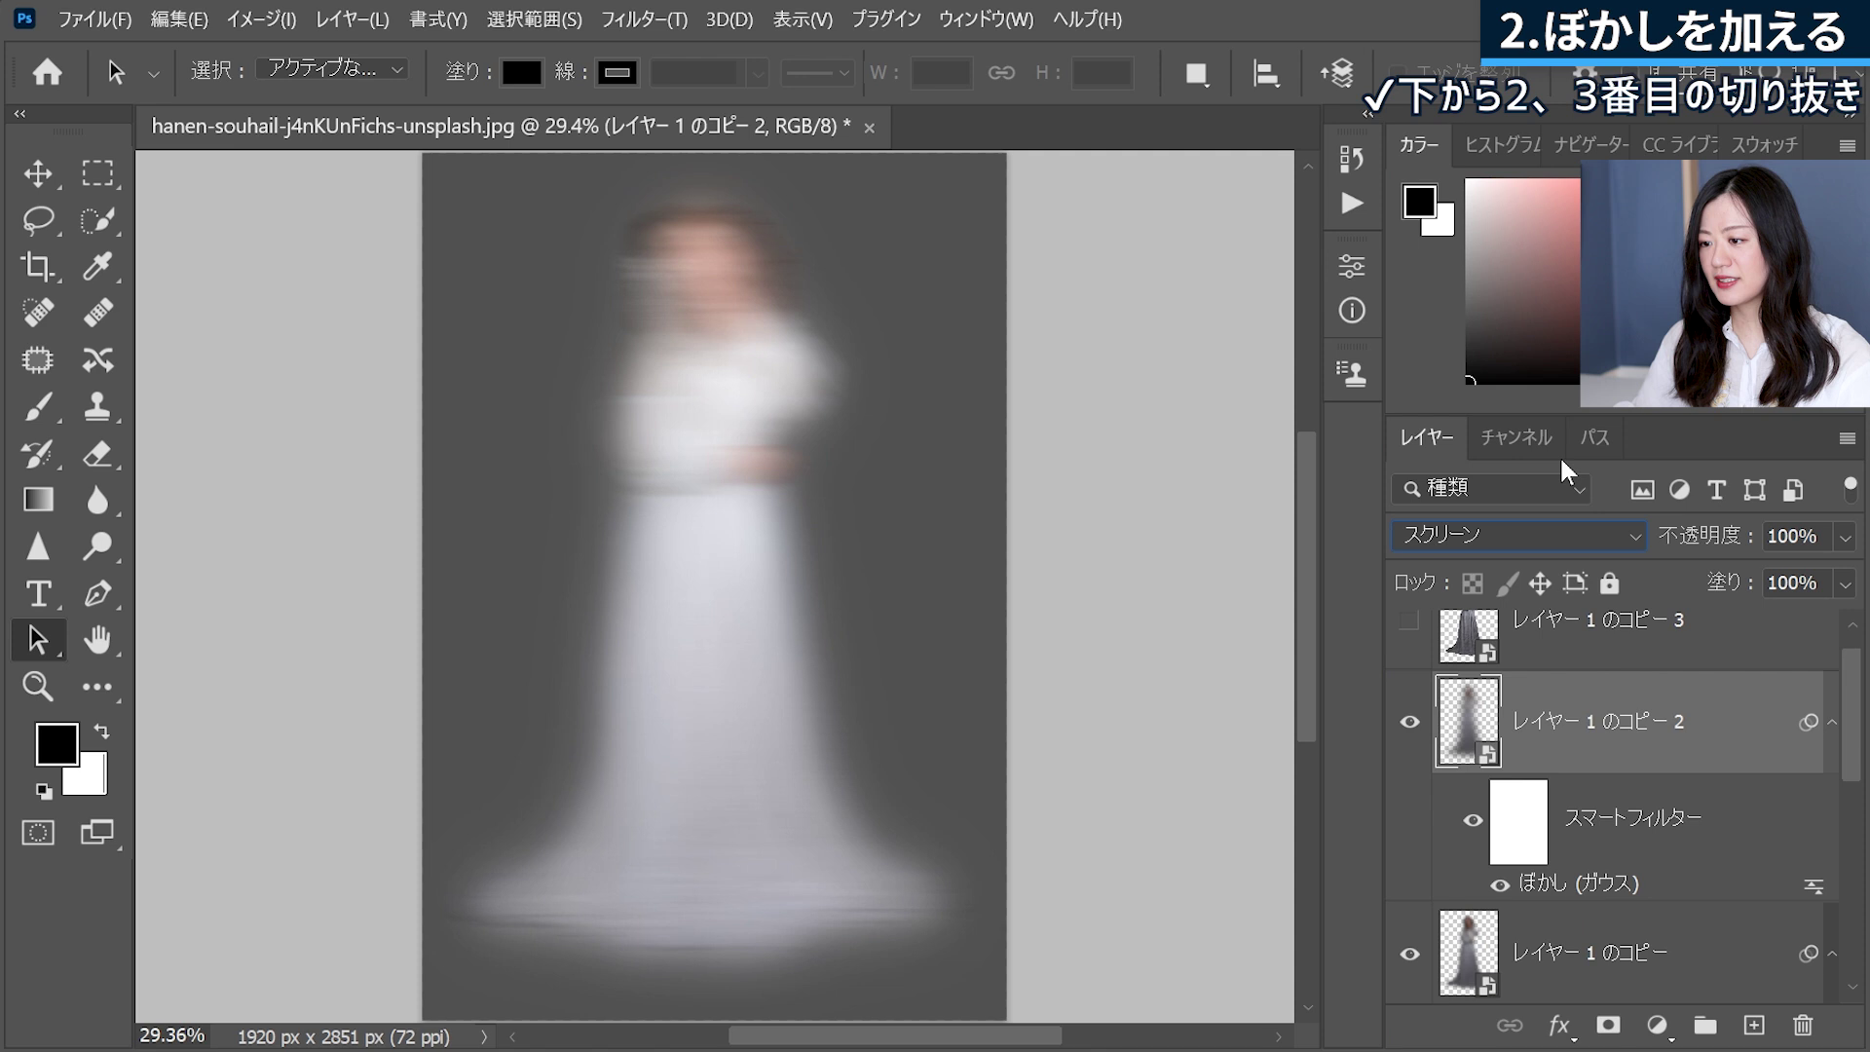
pyautogui.click(1408, 722)
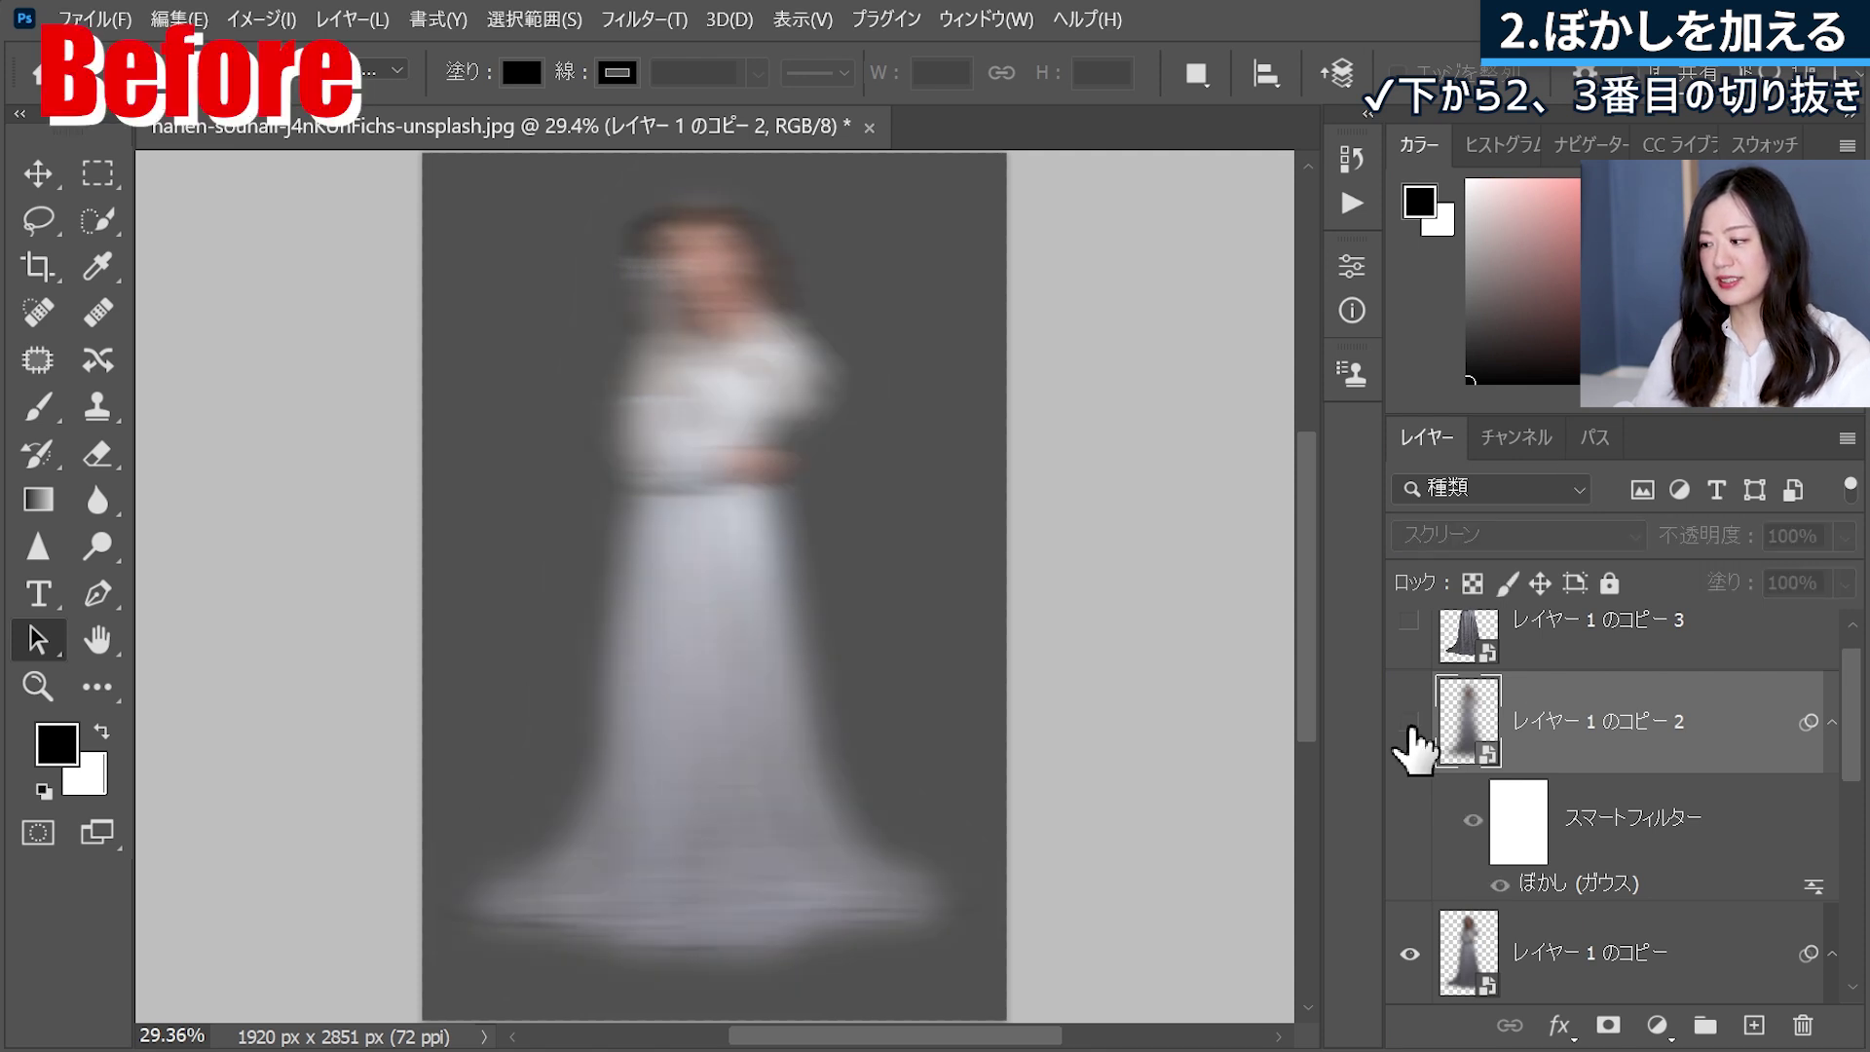
pyautogui.click(1408, 723)
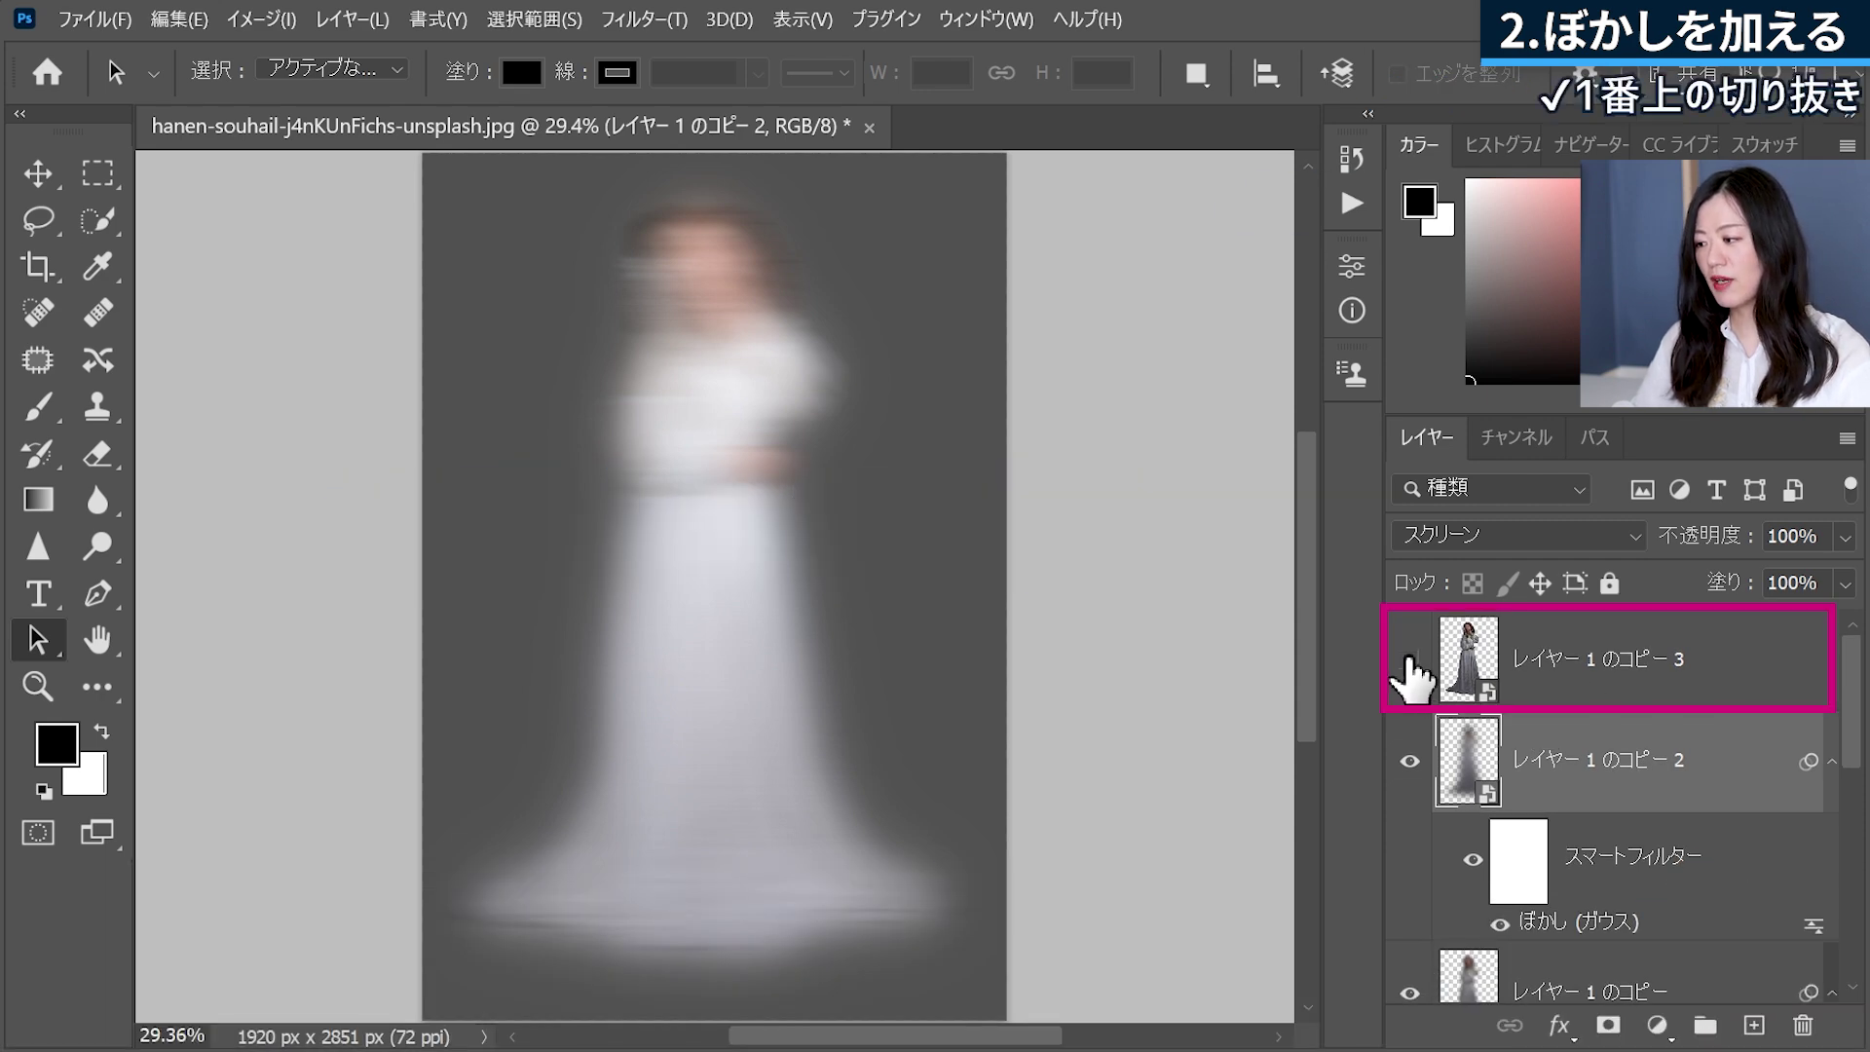
# - Make レイヤー 1 のコピー 3 visible again and set its blend mode to スクリーン (Screen)
pyautogui.click(1408, 663)
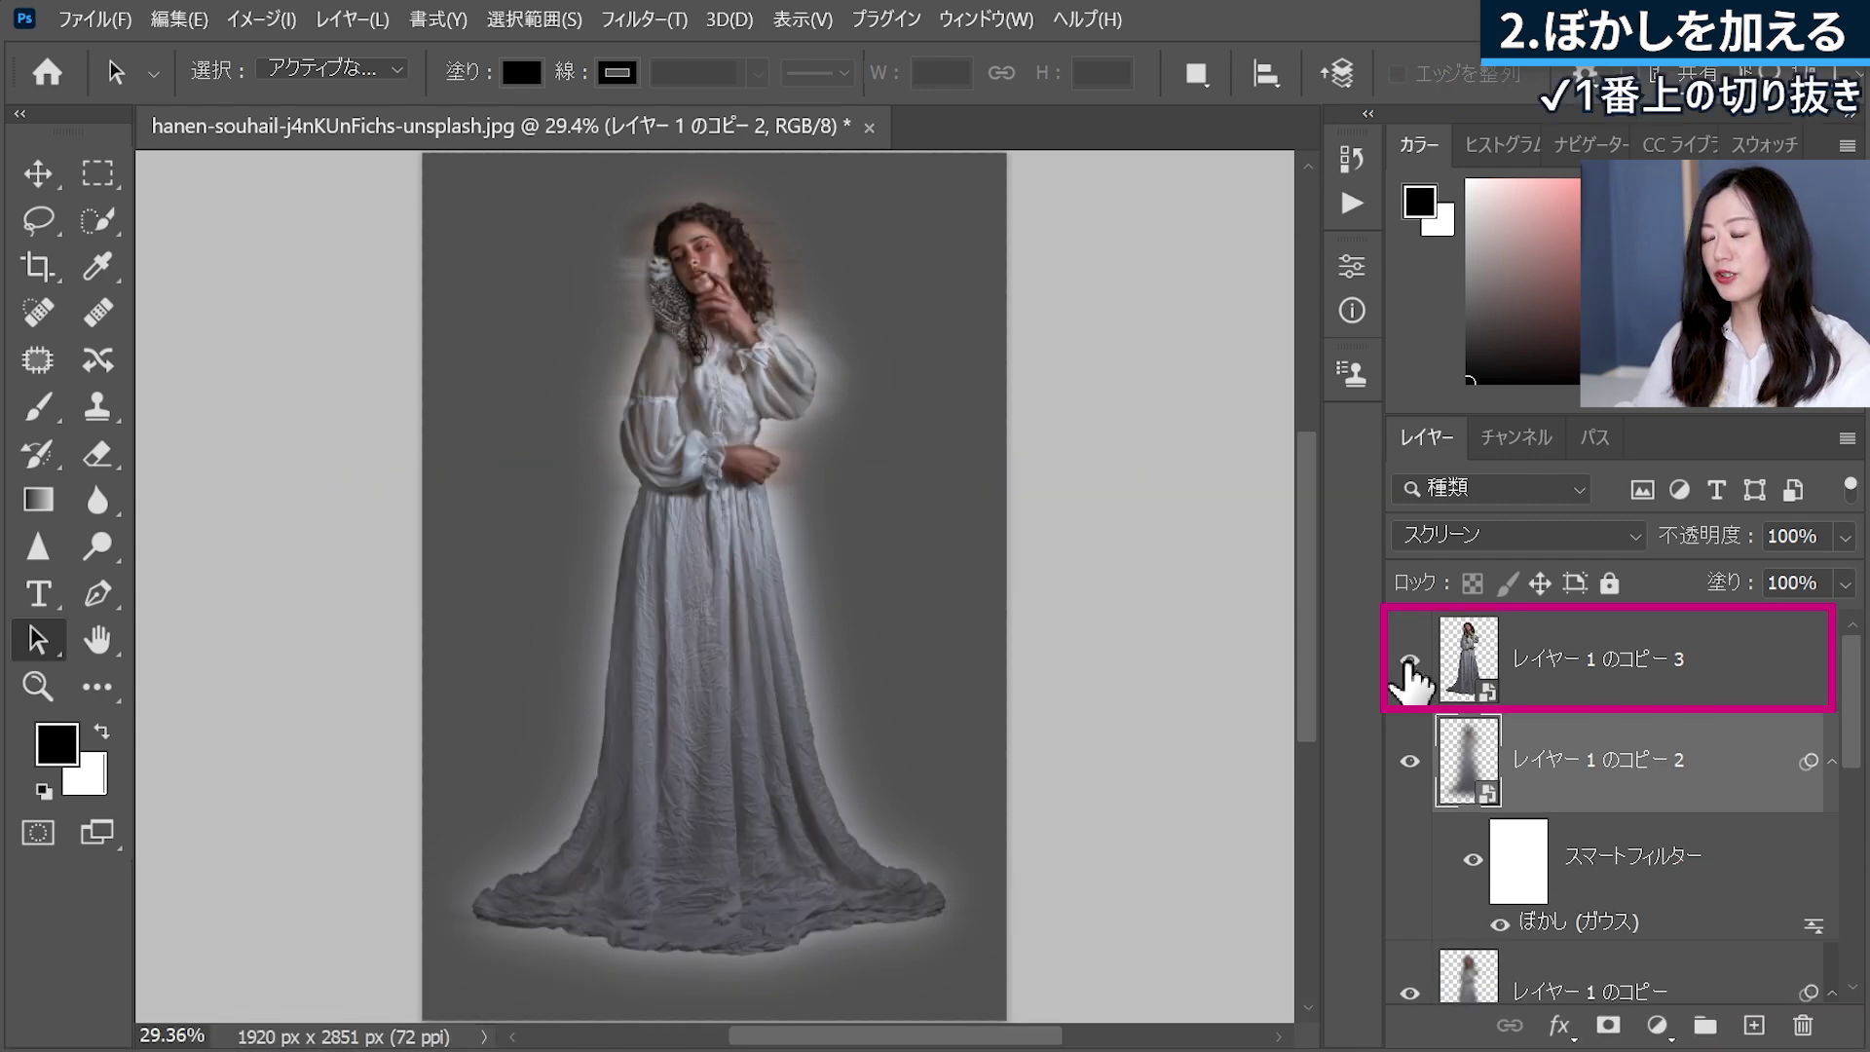
pyautogui.click(1738, 682)
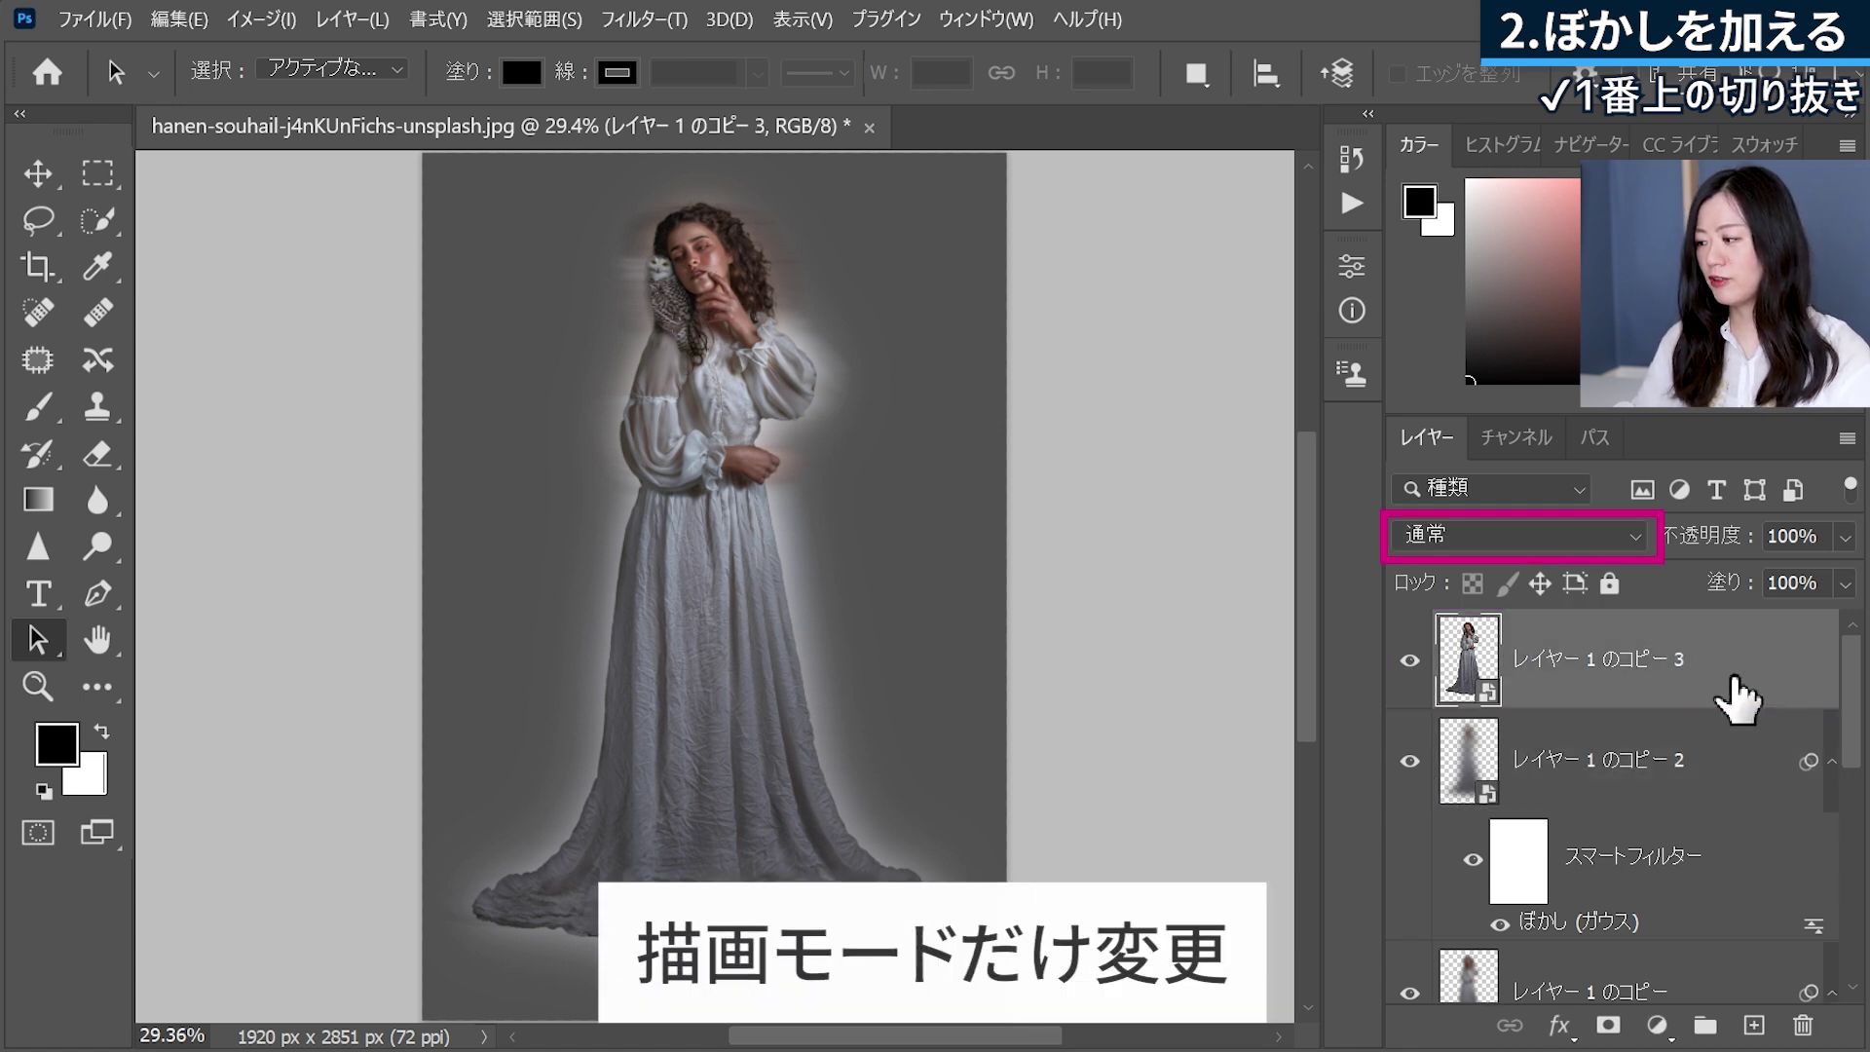
pyautogui.click(1605, 528)
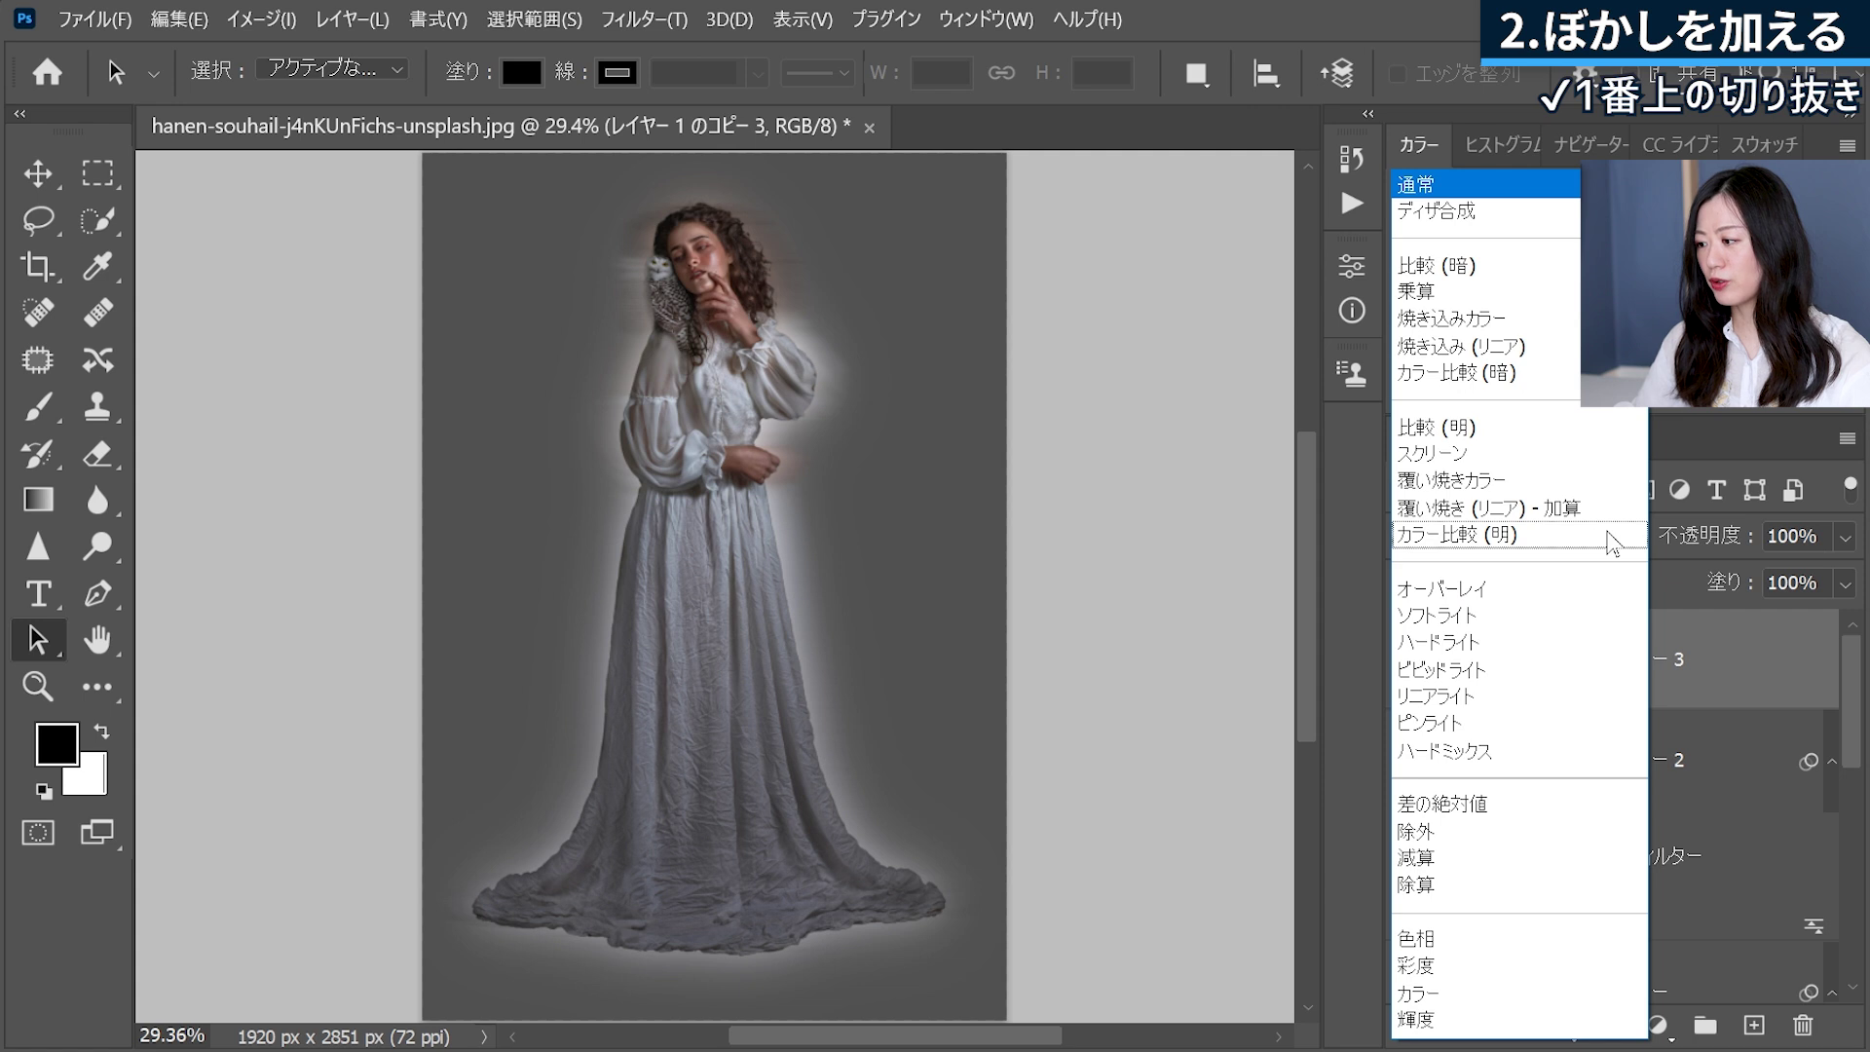
pyautogui.click(1556, 452)
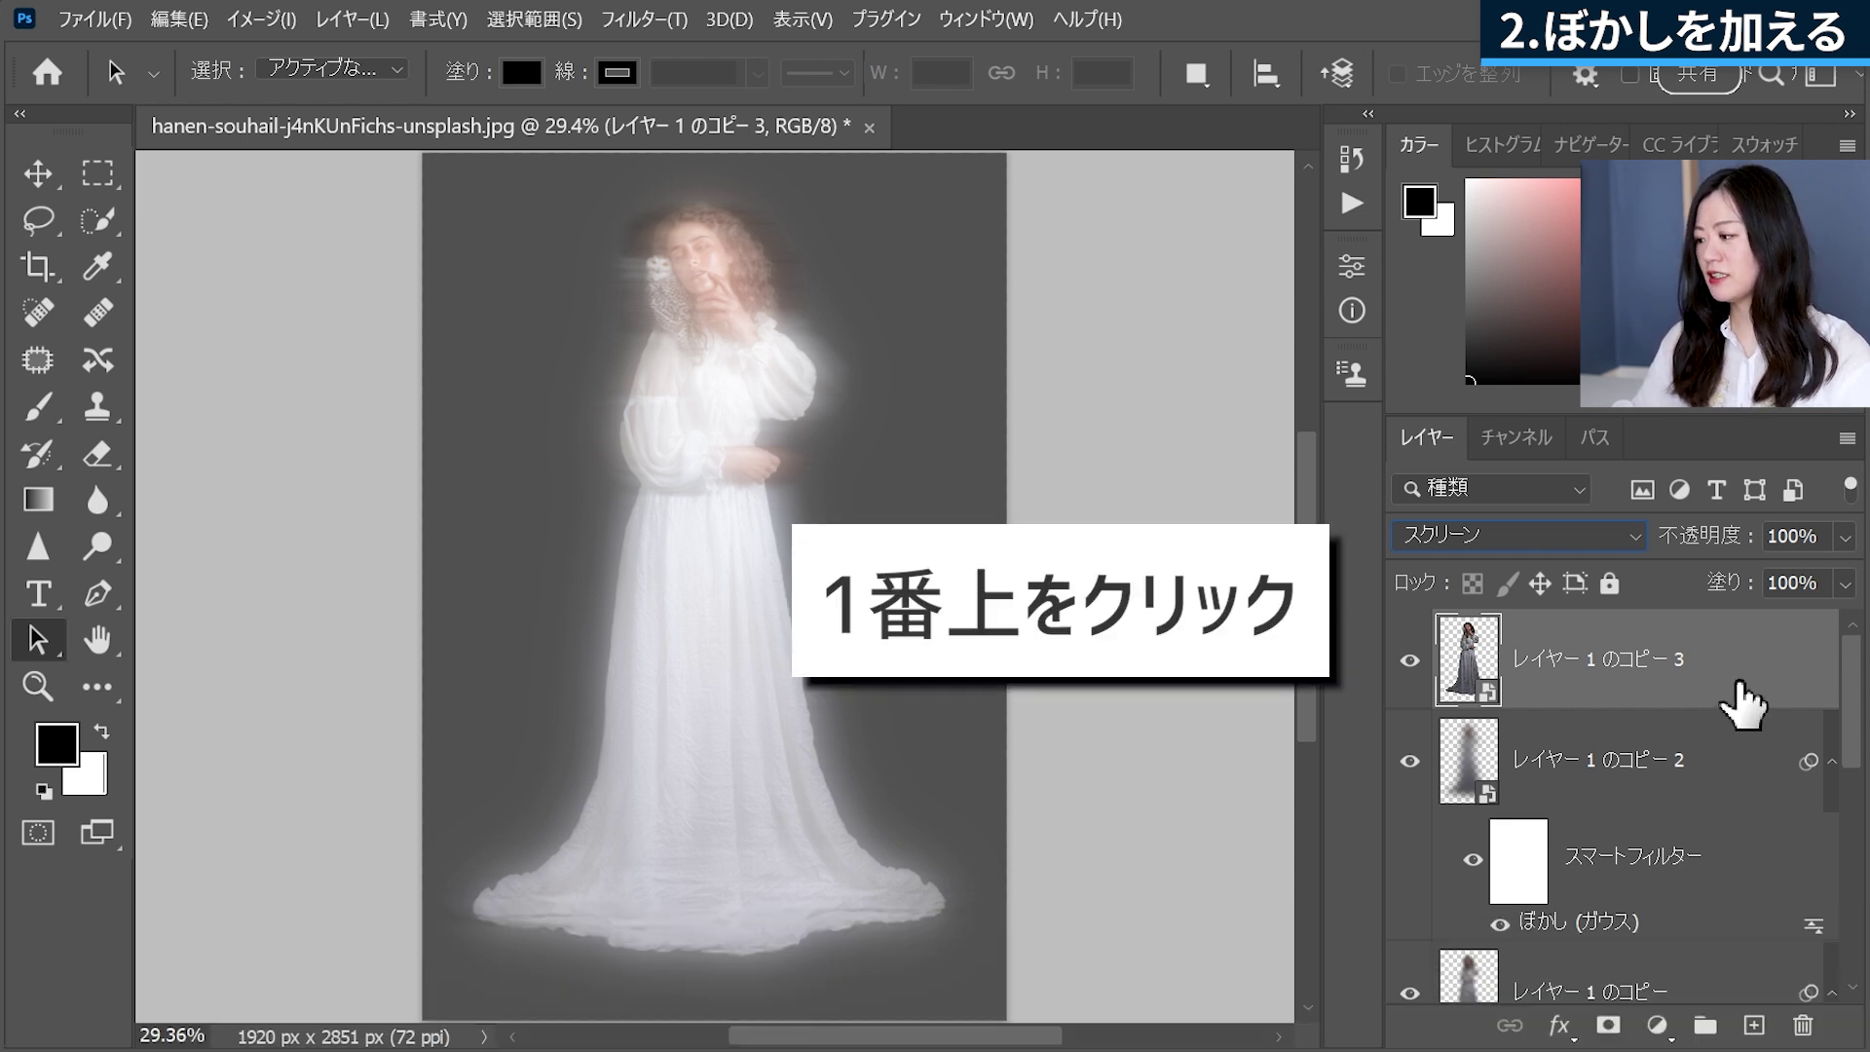
pyautogui.moveTo(1858, 714); pyautogui.dragTo(1851, 862)
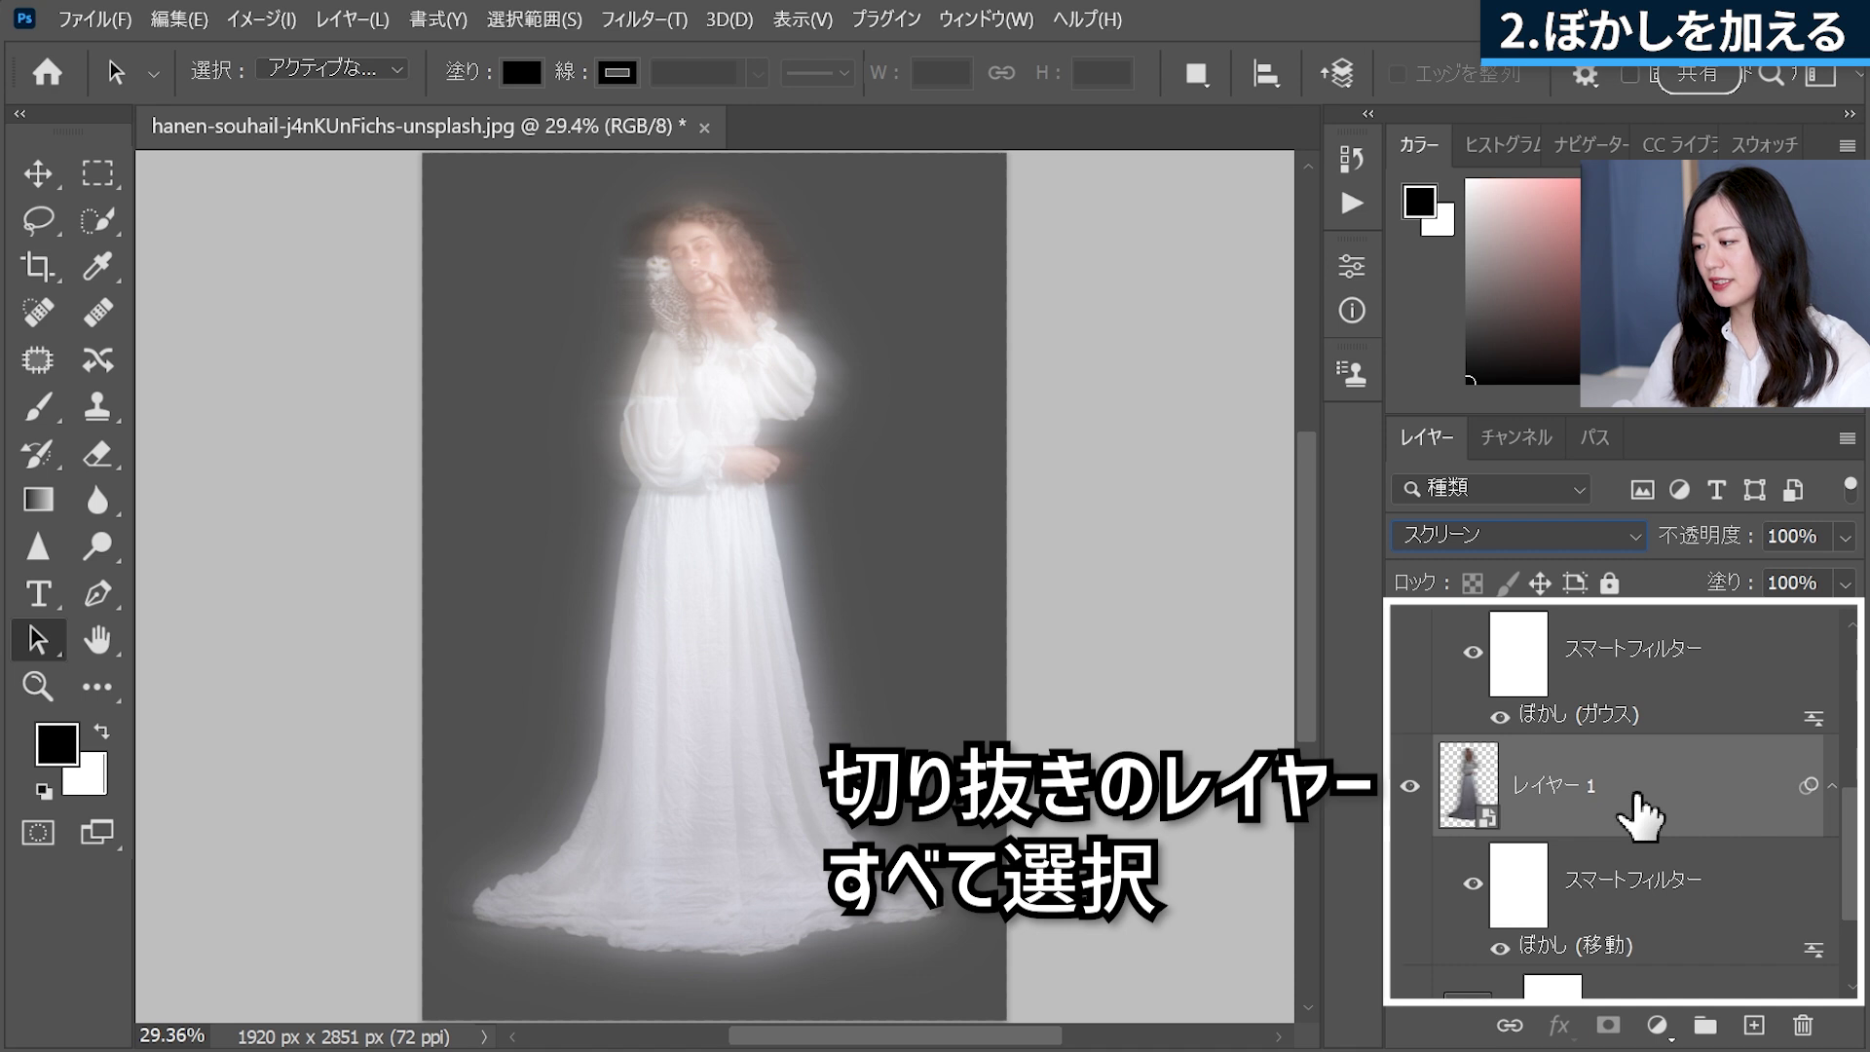
# - Select the four cut-out figure layers and group them with Ctrl+G into グループ 1
pyautogui.hotkey('ctrl', 'j')
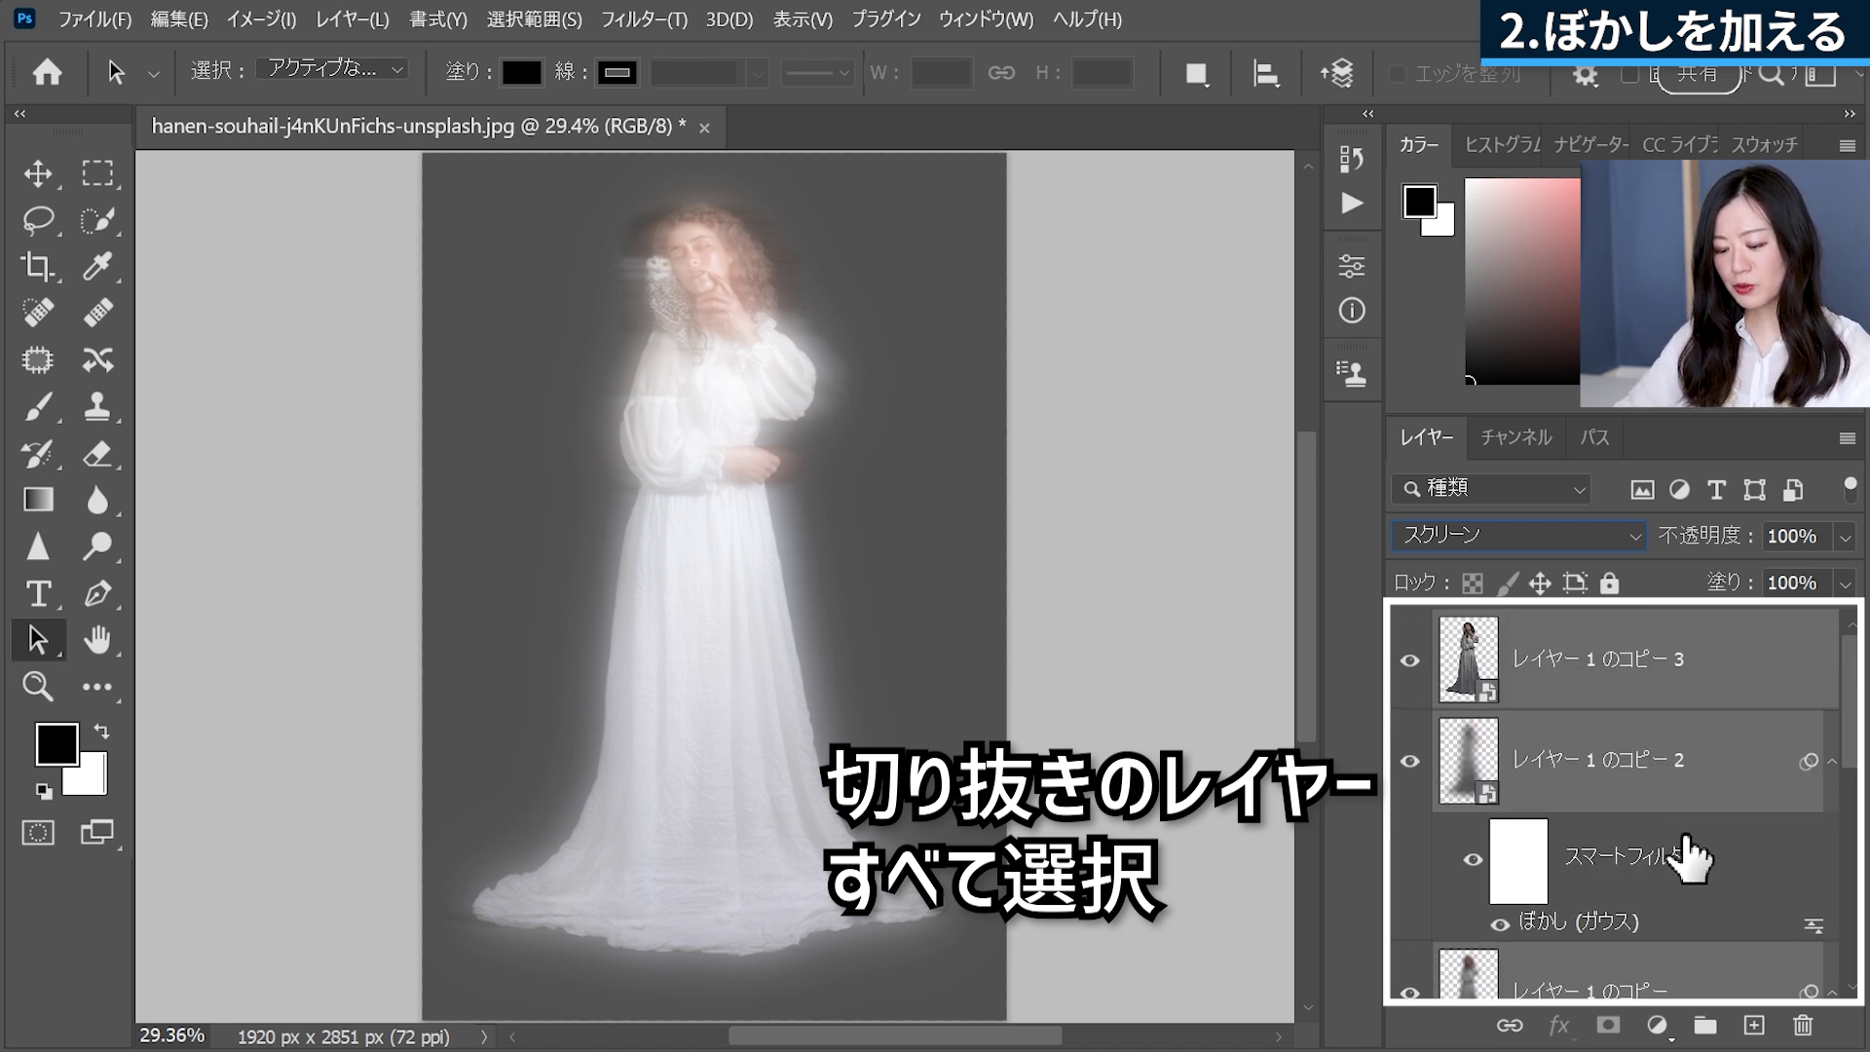
pyautogui.hotkey('ctrl', 'g')
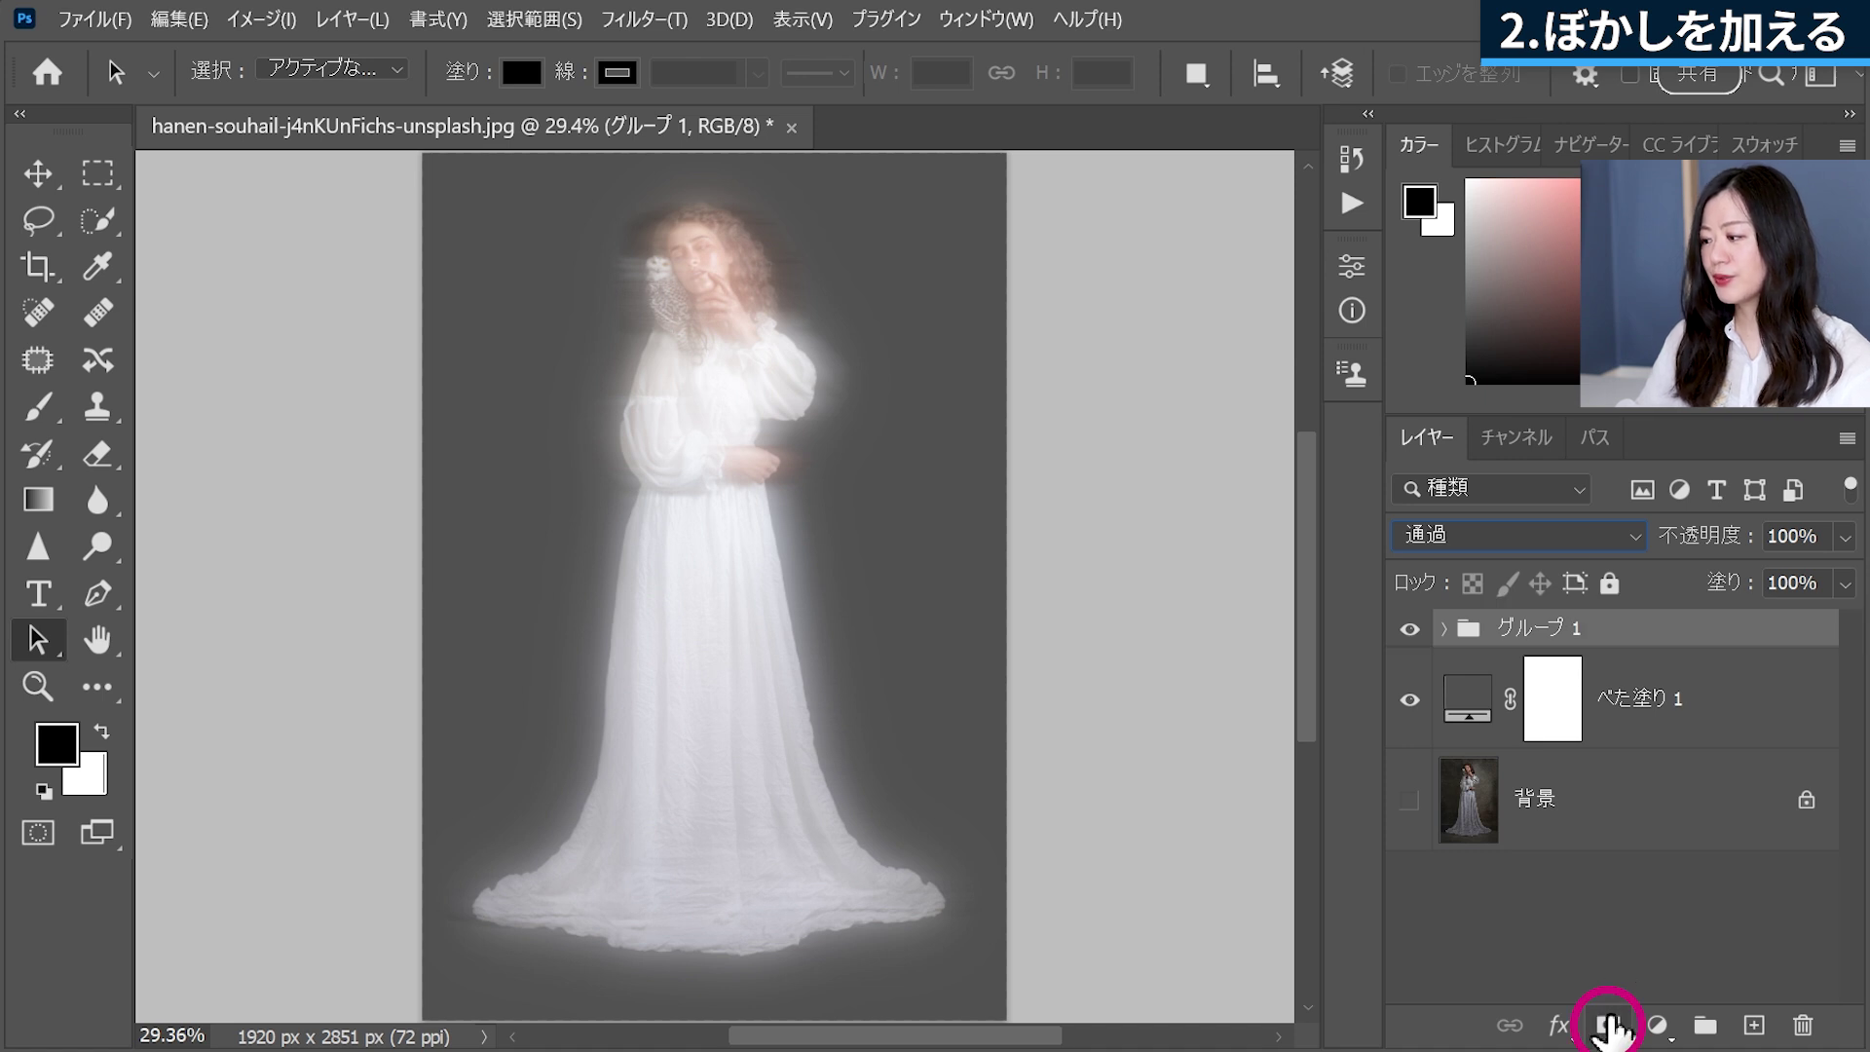
# - Add a layer mask to グループ 1 and set up a soft round black brush at 5% flow
pyautogui.click(1608, 1024)
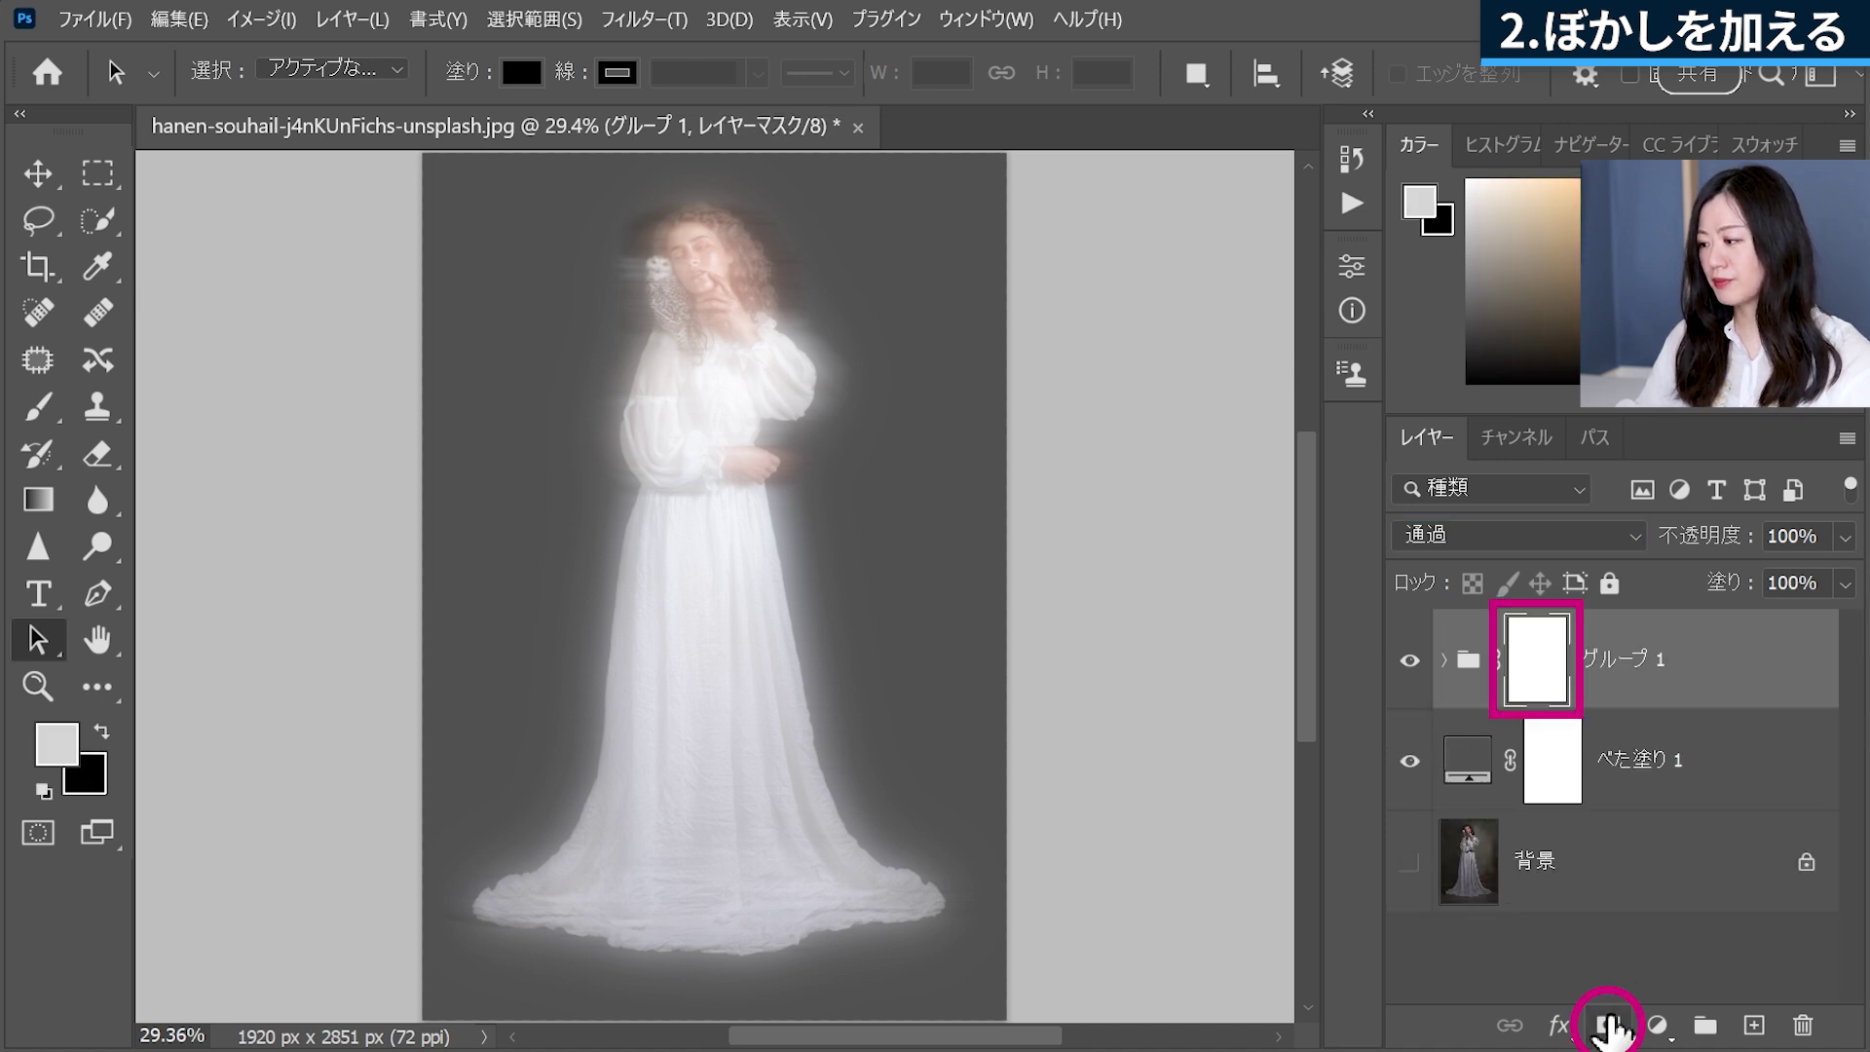
pyautogui.click(38, 407)
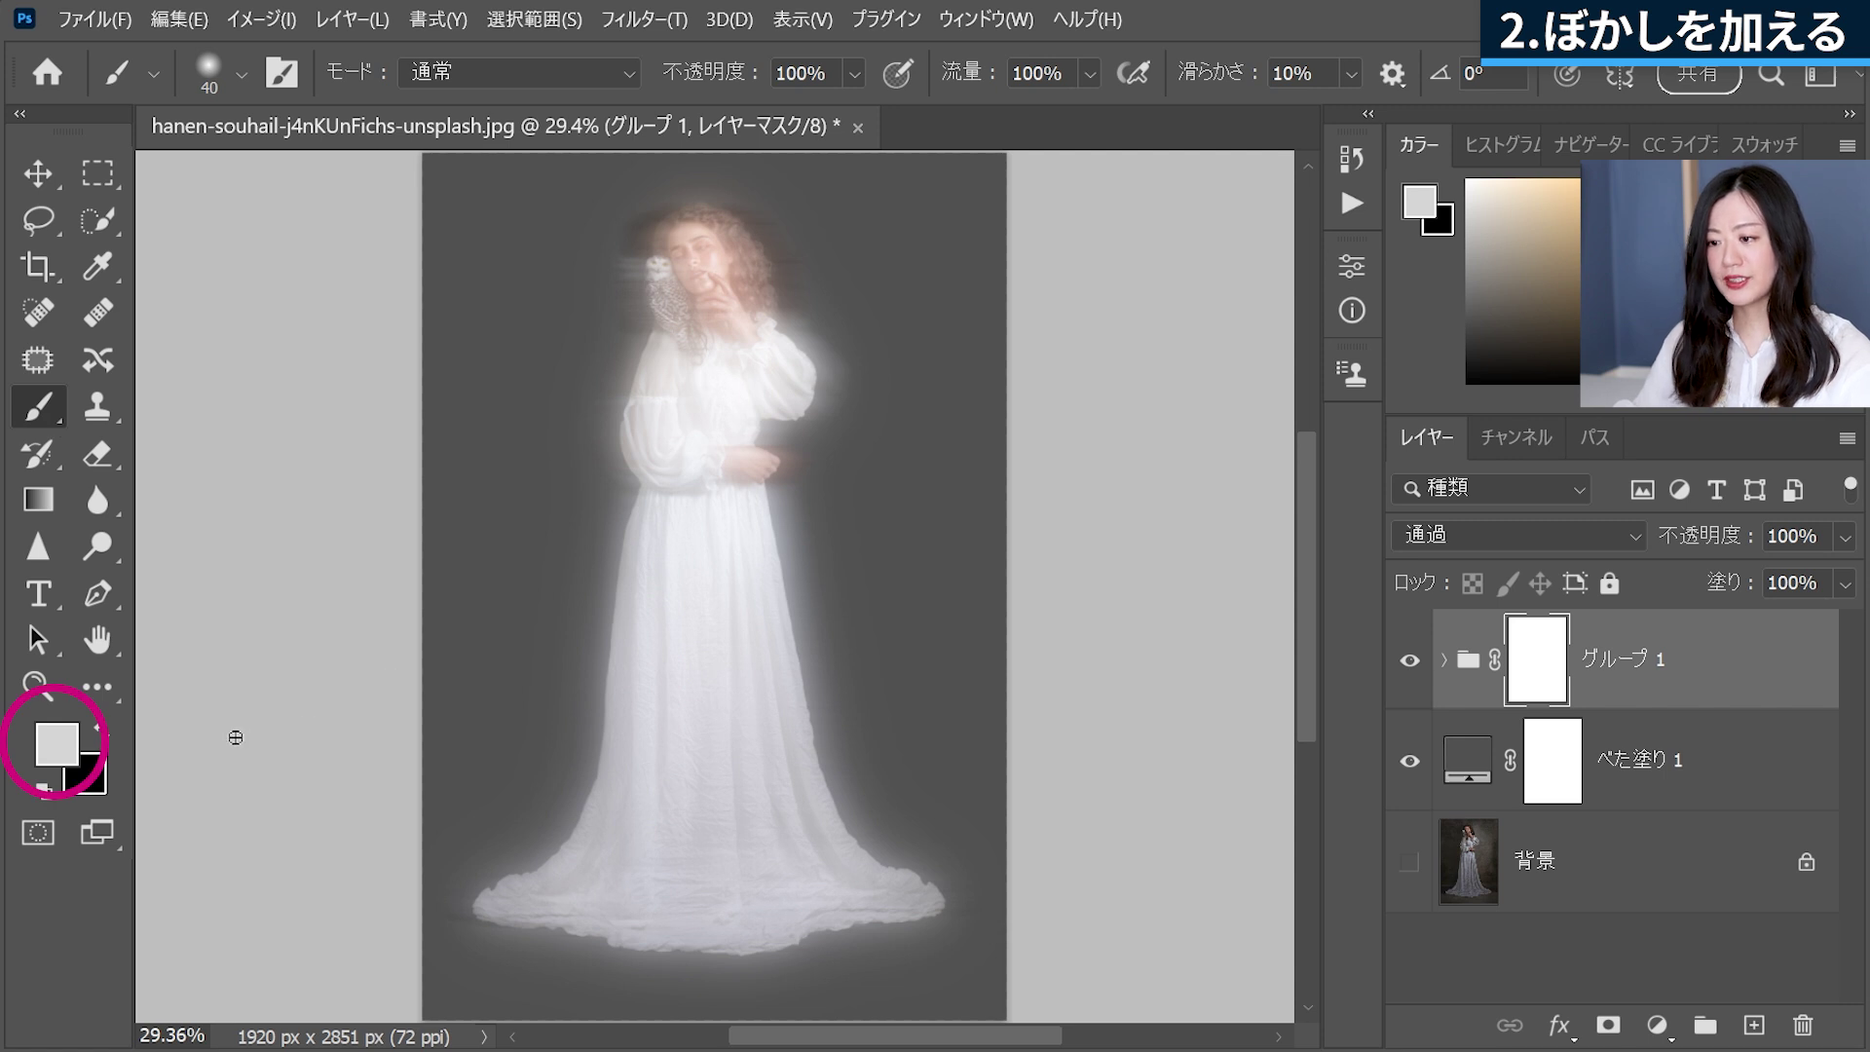
pyautogui.press('d')
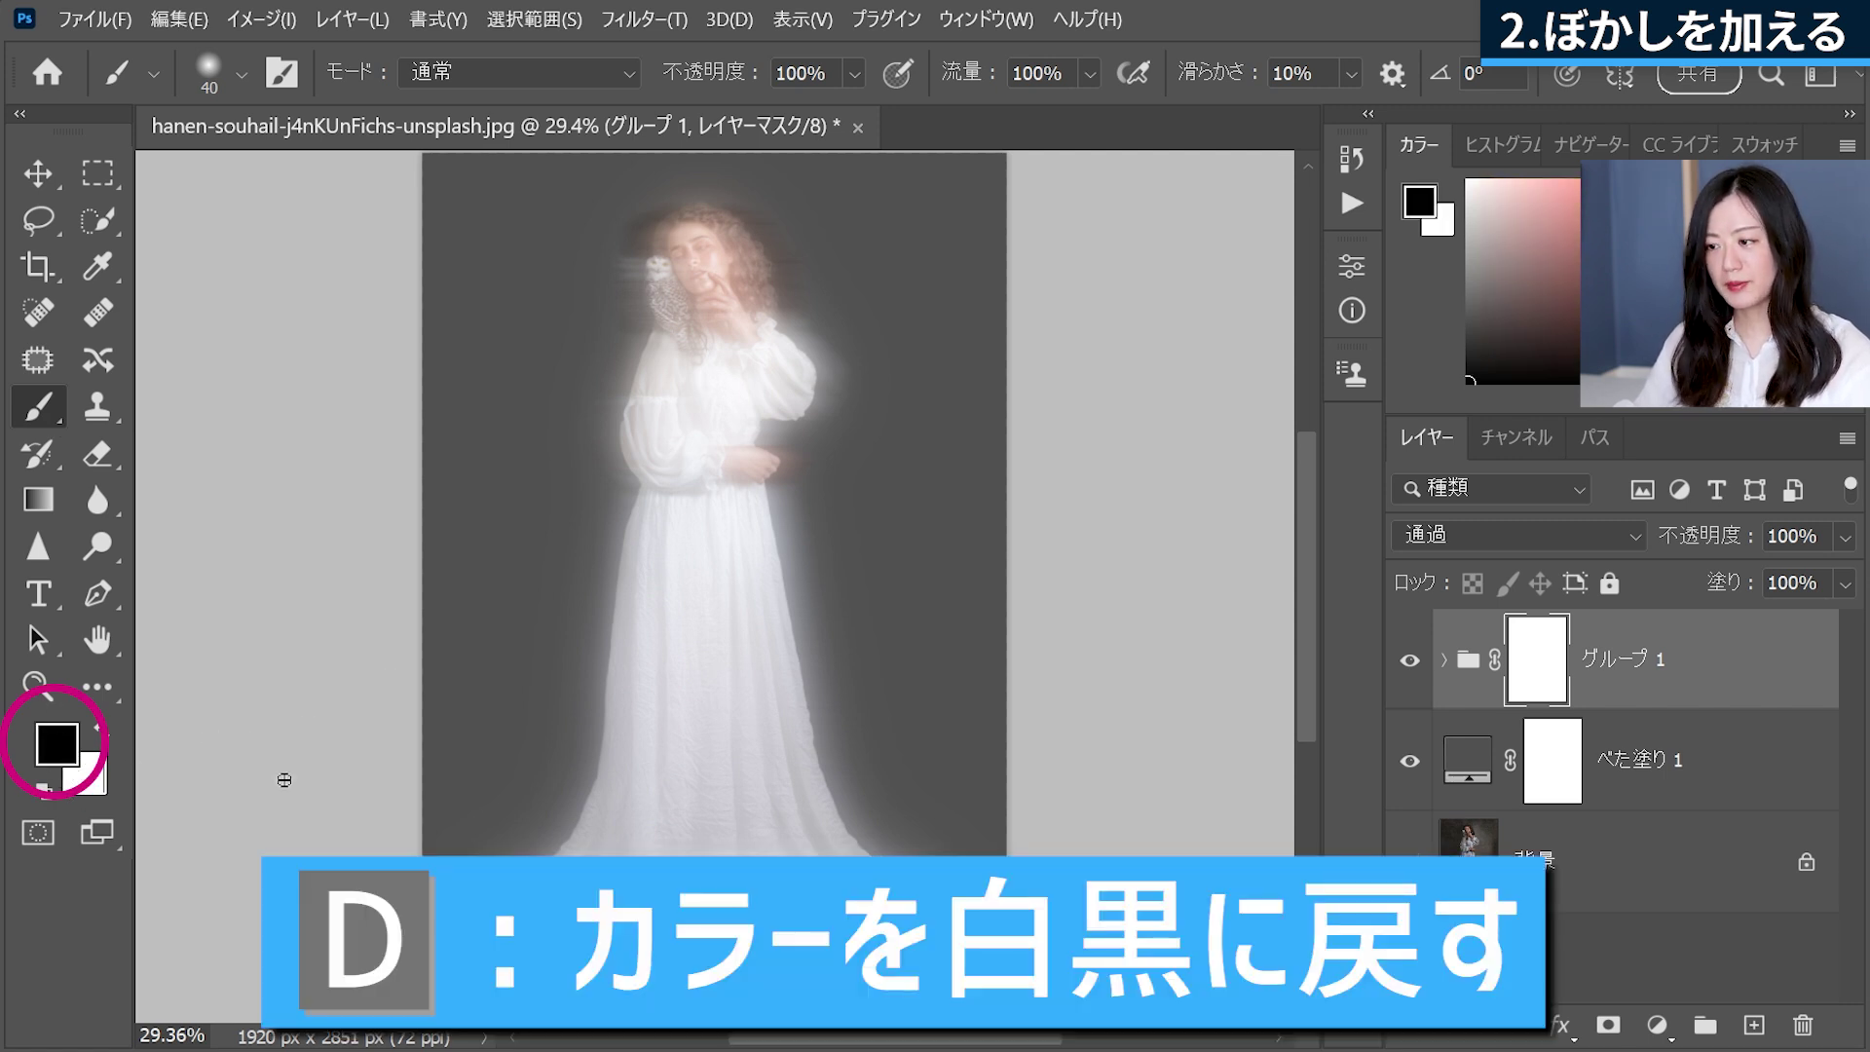
pyautogui.click(228, 73)
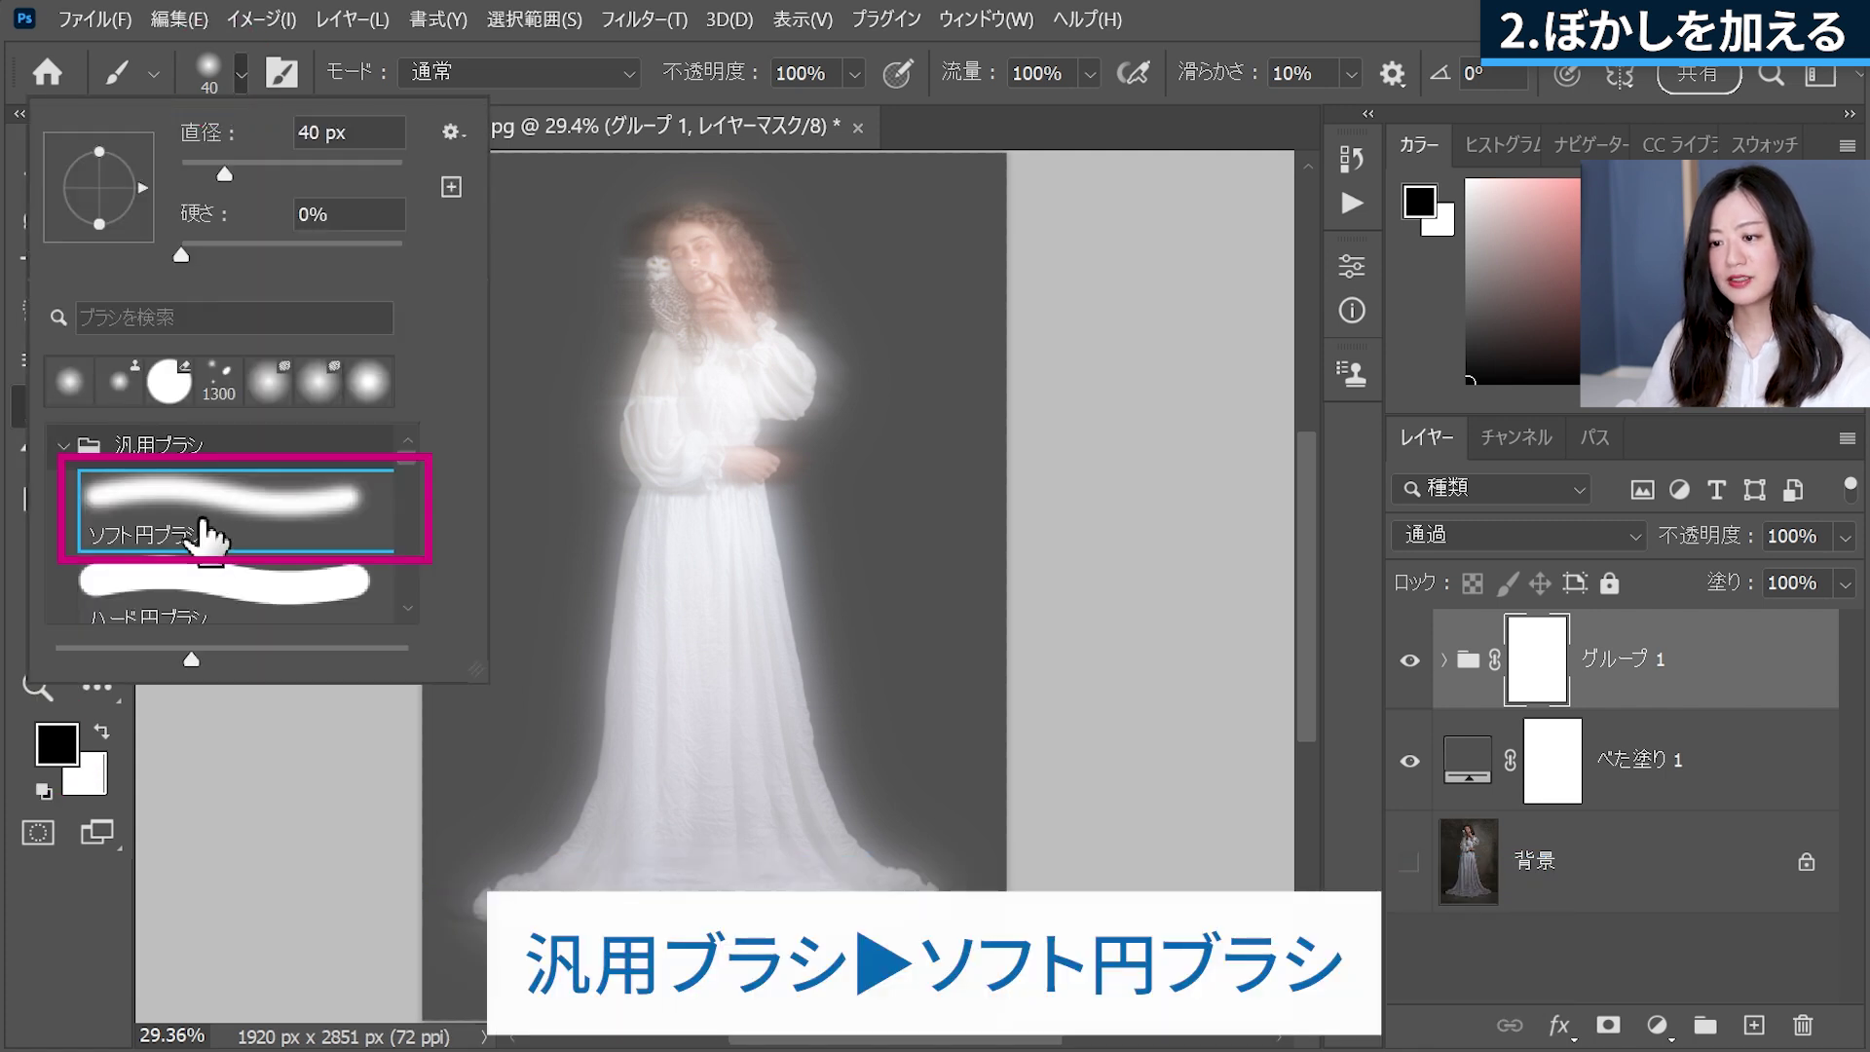
pyautogui.click(239, 71)
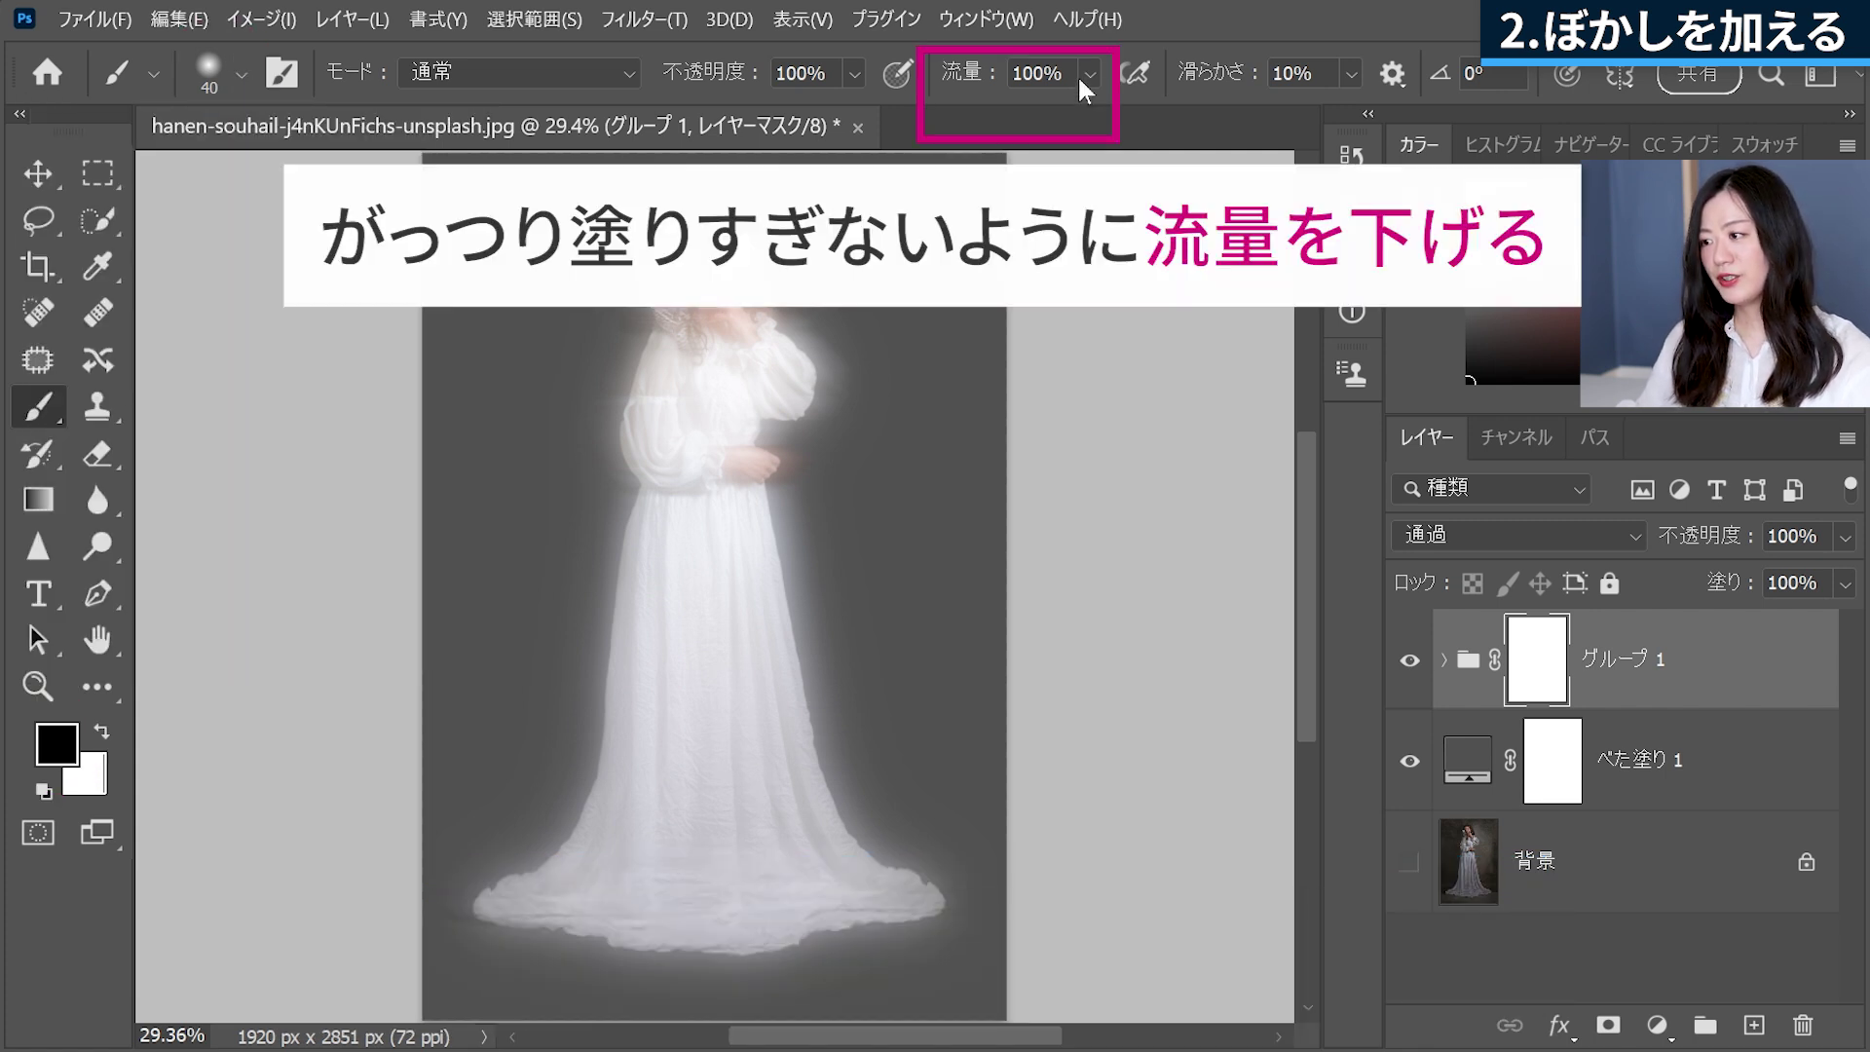
pyautogui.click(1087, 74)
pyautogui.click(1003, 109)
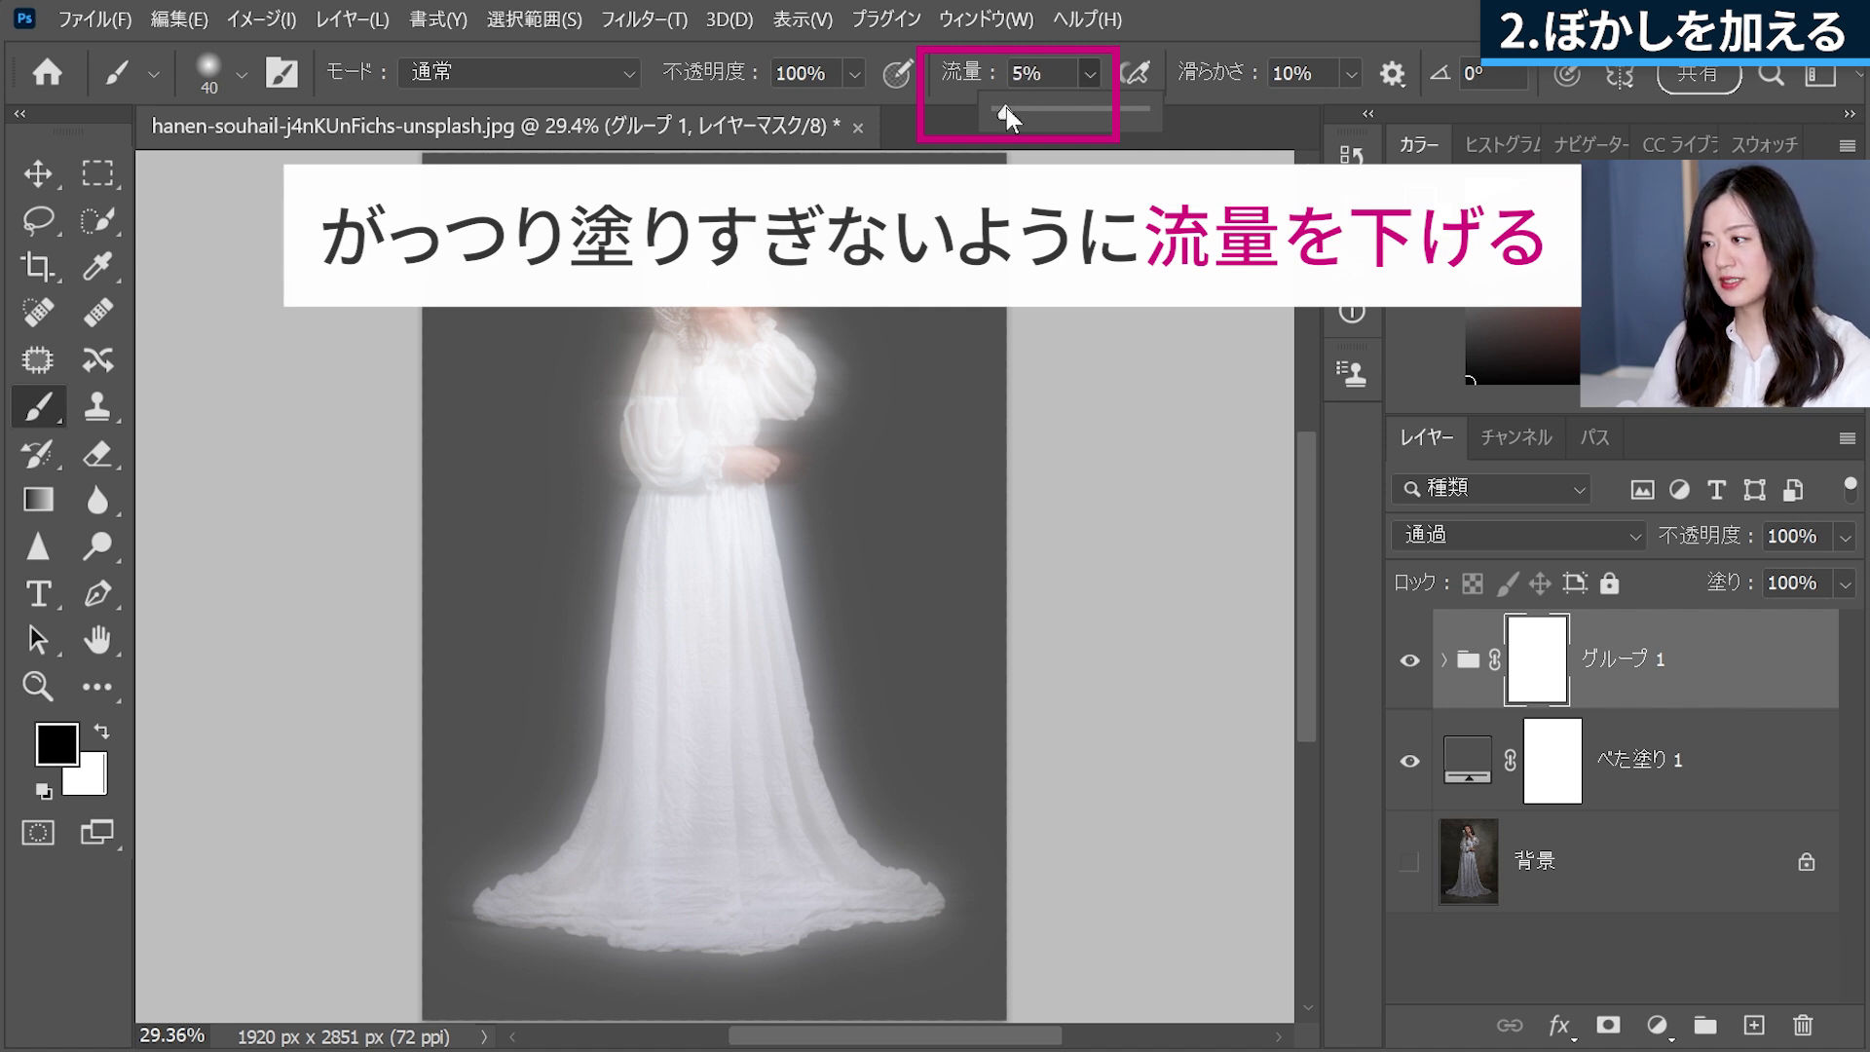
pyautogui.click(1091, 78)
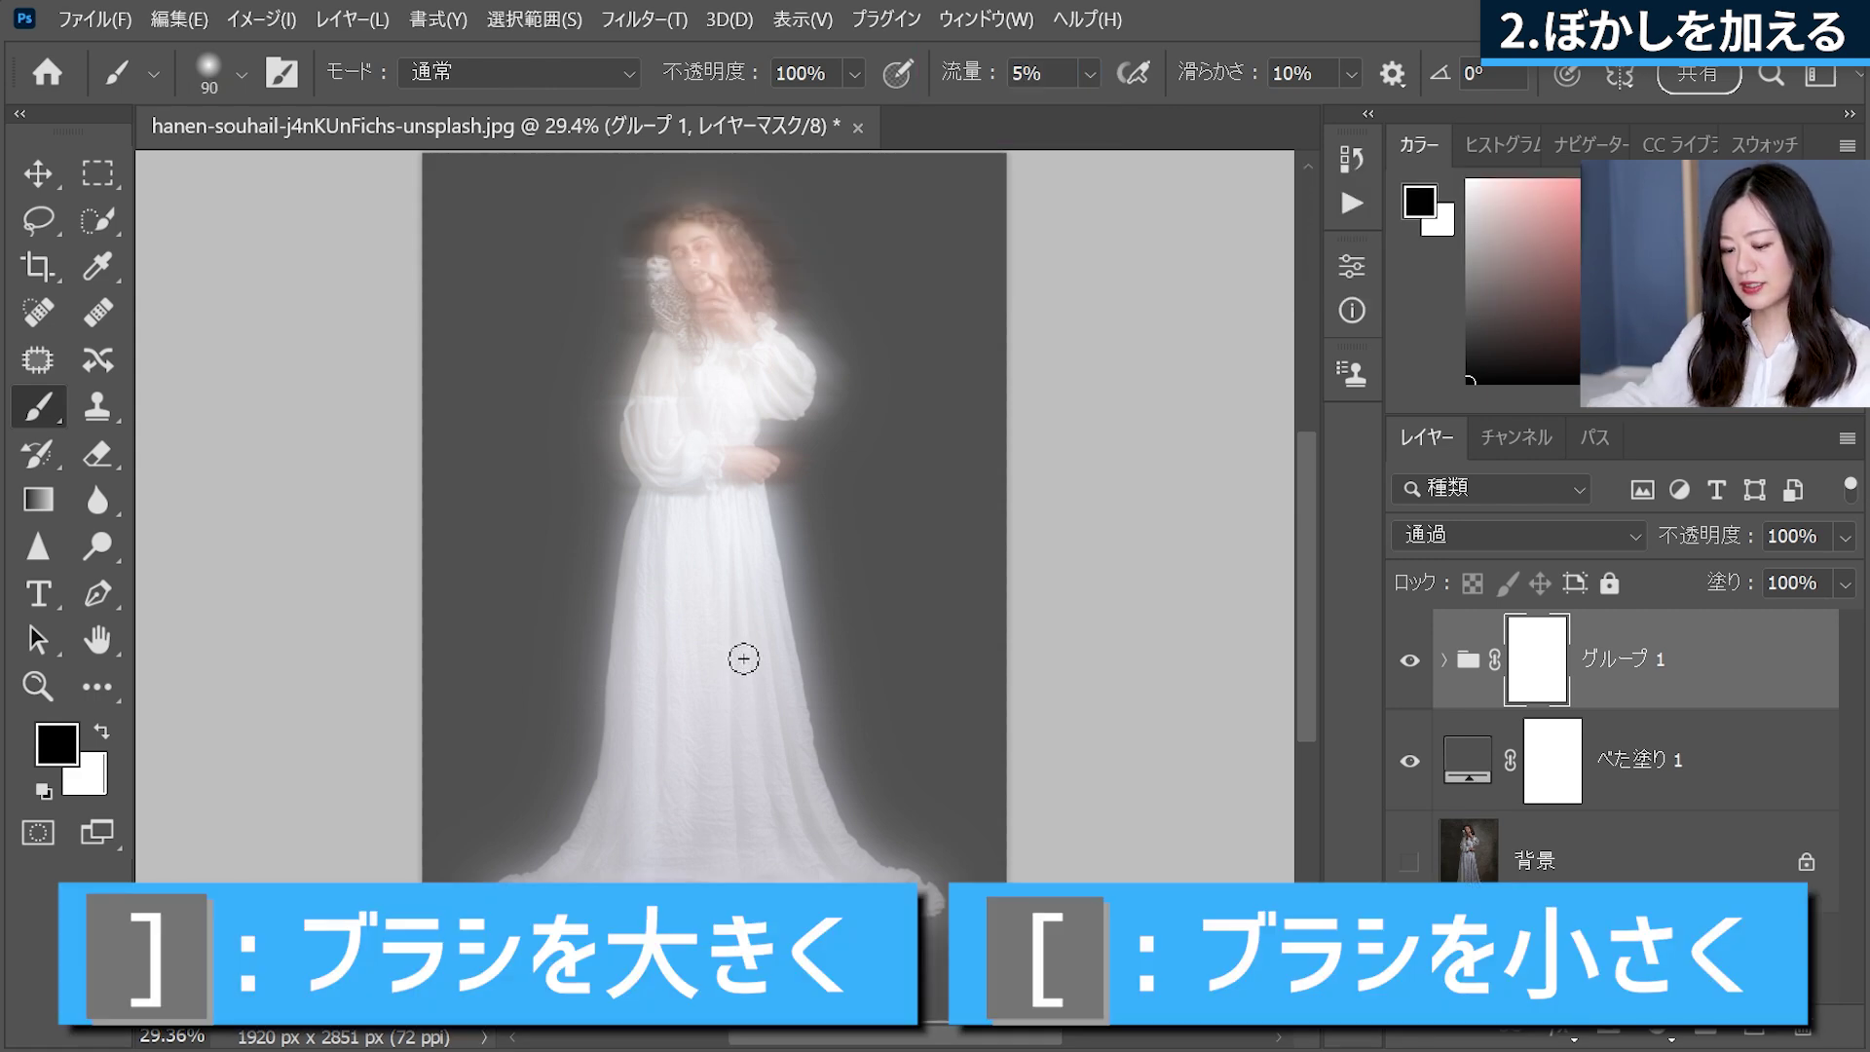
# - Paint black on the mask over the skirt, face and sleeve so the background shows through
pyautogui.hotkey('ctrl', '+')
pyautogui.hotkey('ctrl', '+')
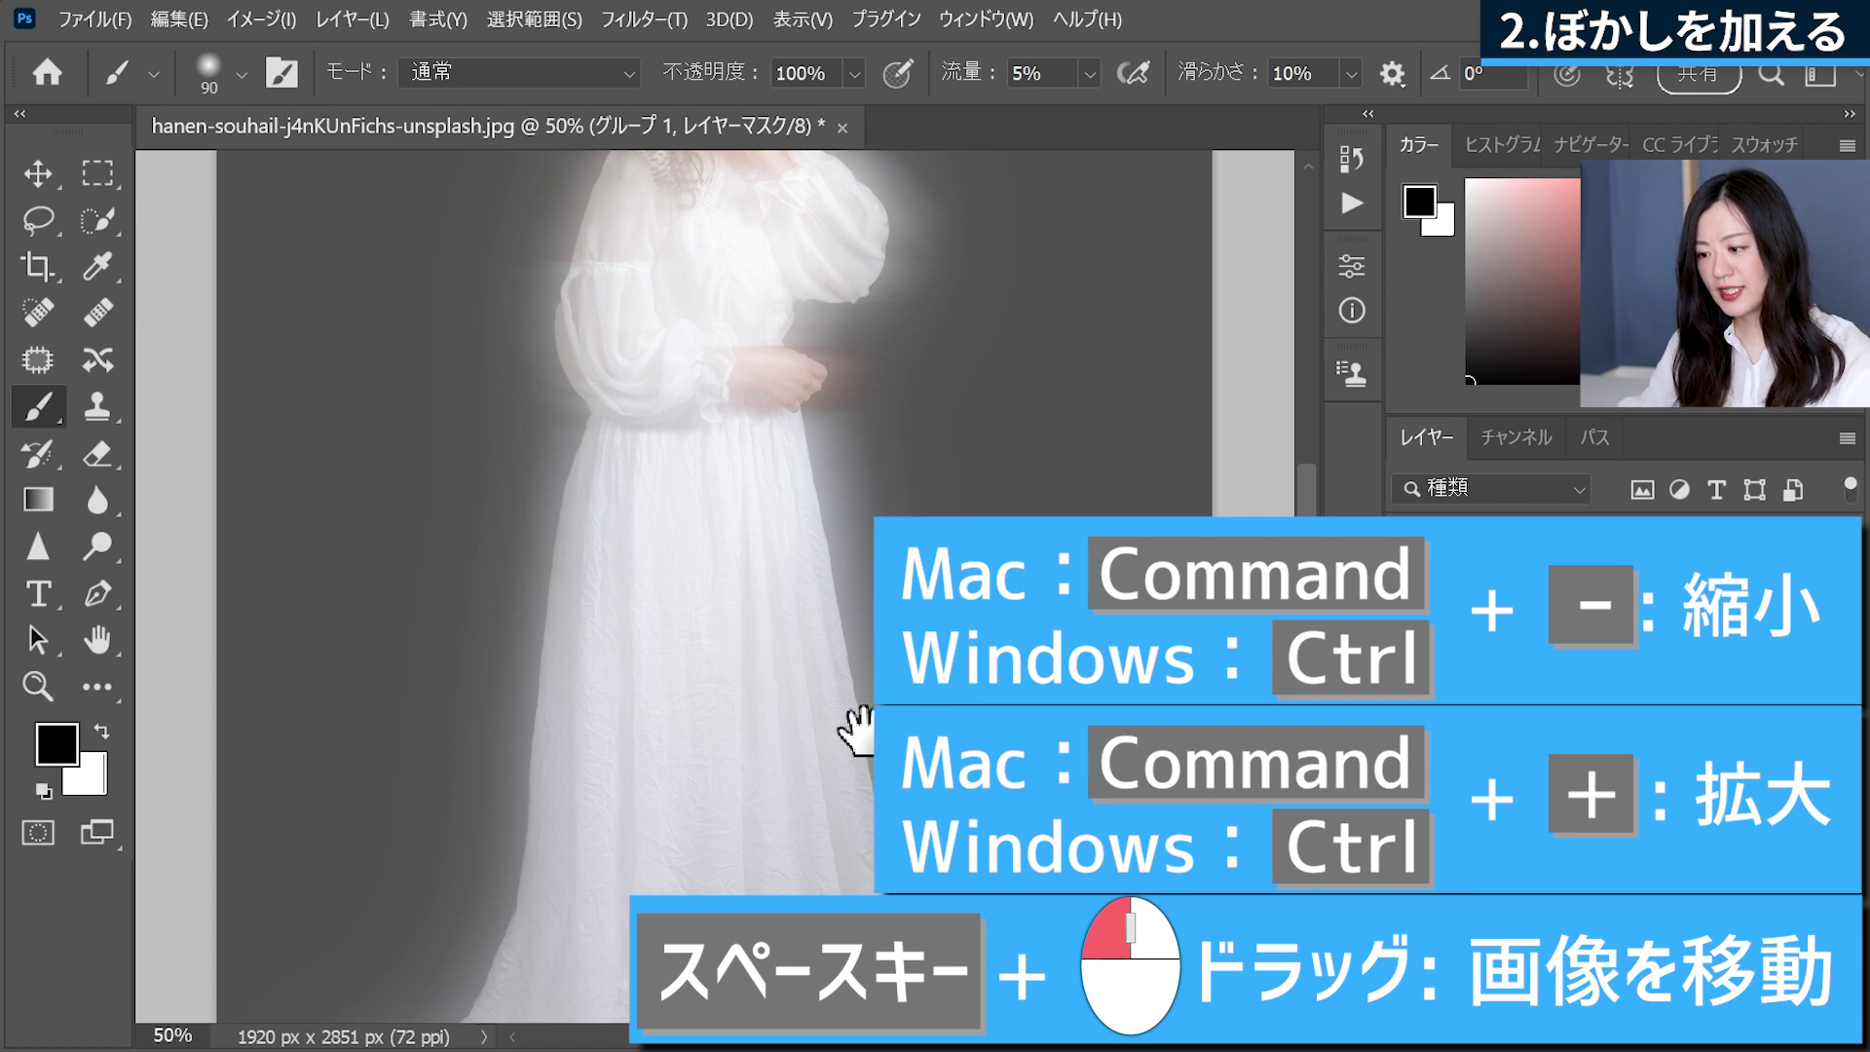
pyautogui.moveTo(856, 730); pyautogui.dragTo(777, 477)
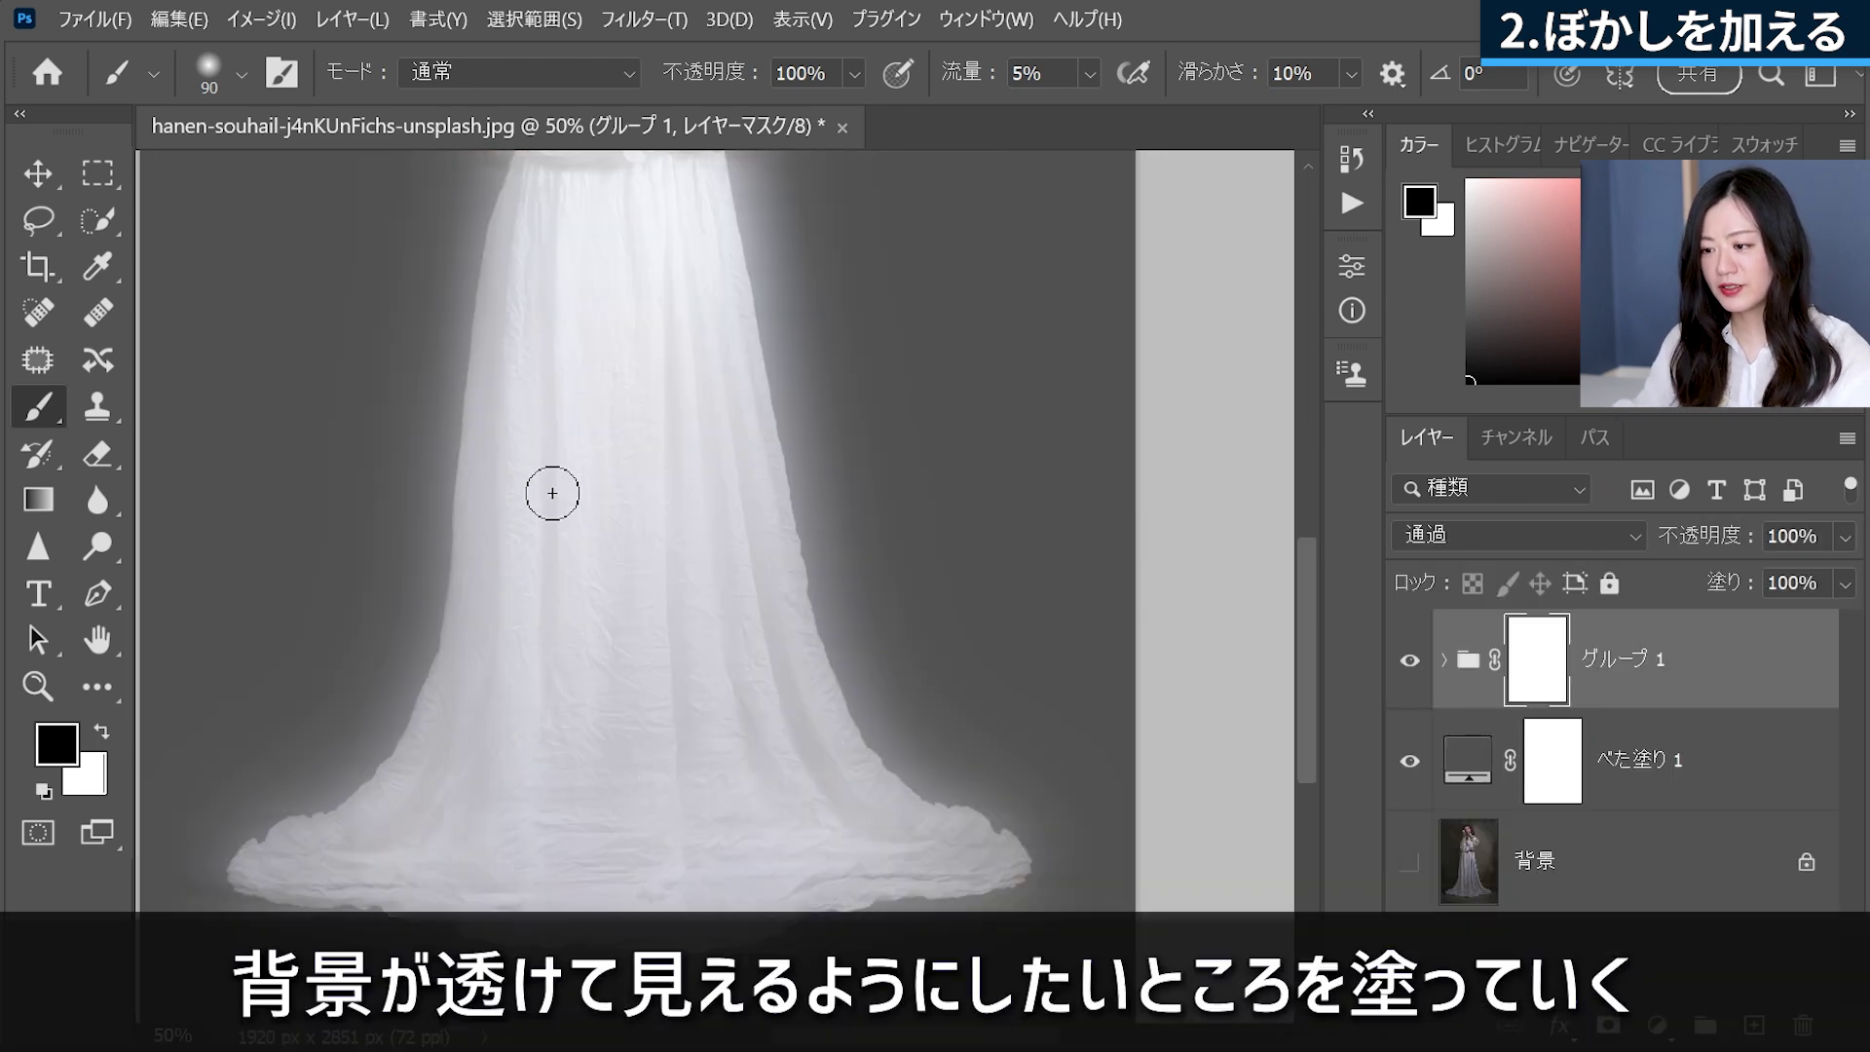
pyautogui.moveTo(553, 524)
pyautogui.mouseDown()
pyautogui.moveTo(576, 501)
pyautogui.moveTo(564, 618)
pyautogui.moveTo(523, 714)
pyautogui.mouseUp()
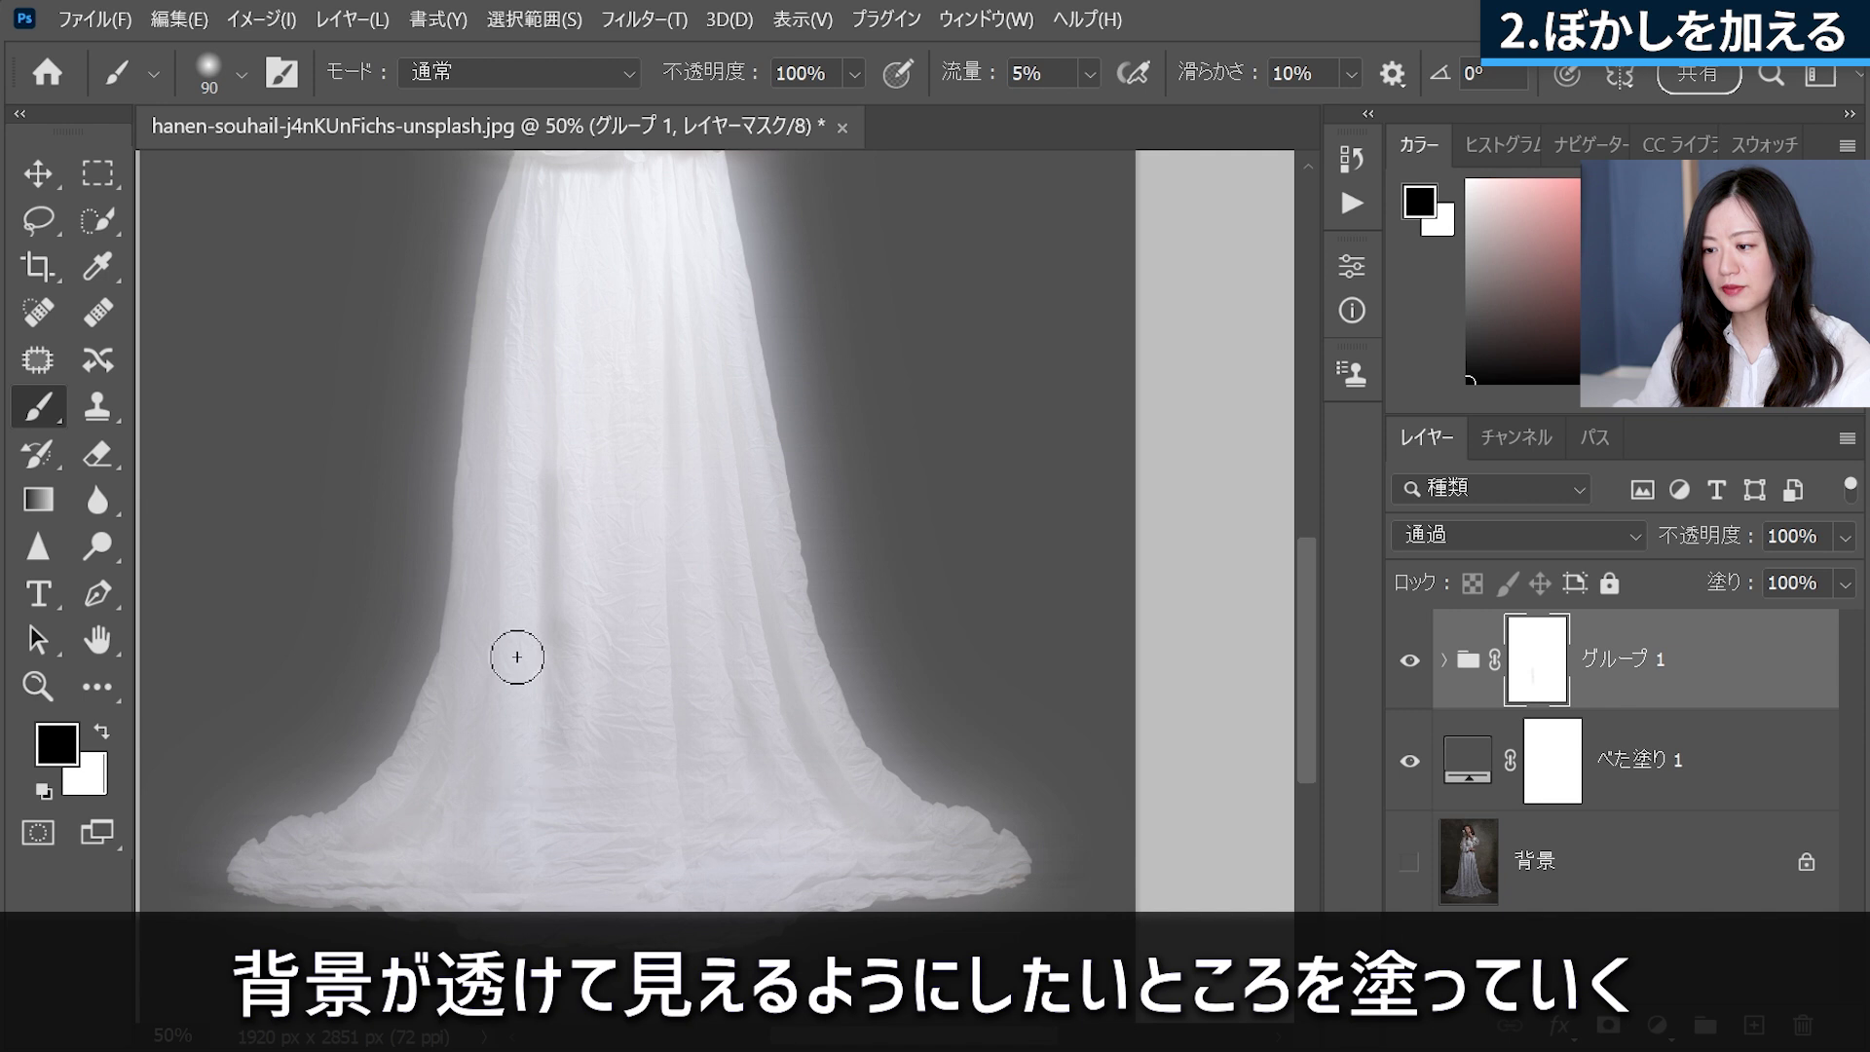
pyautogui.moveTo(480, 601)
pyautogui.mouseDown()
pyautogui.moveTo(325, 814)
pyautogui.moveTo(706, 731)
pyautogui.moveTo(822, 480)
pyautogui.mouseUp()
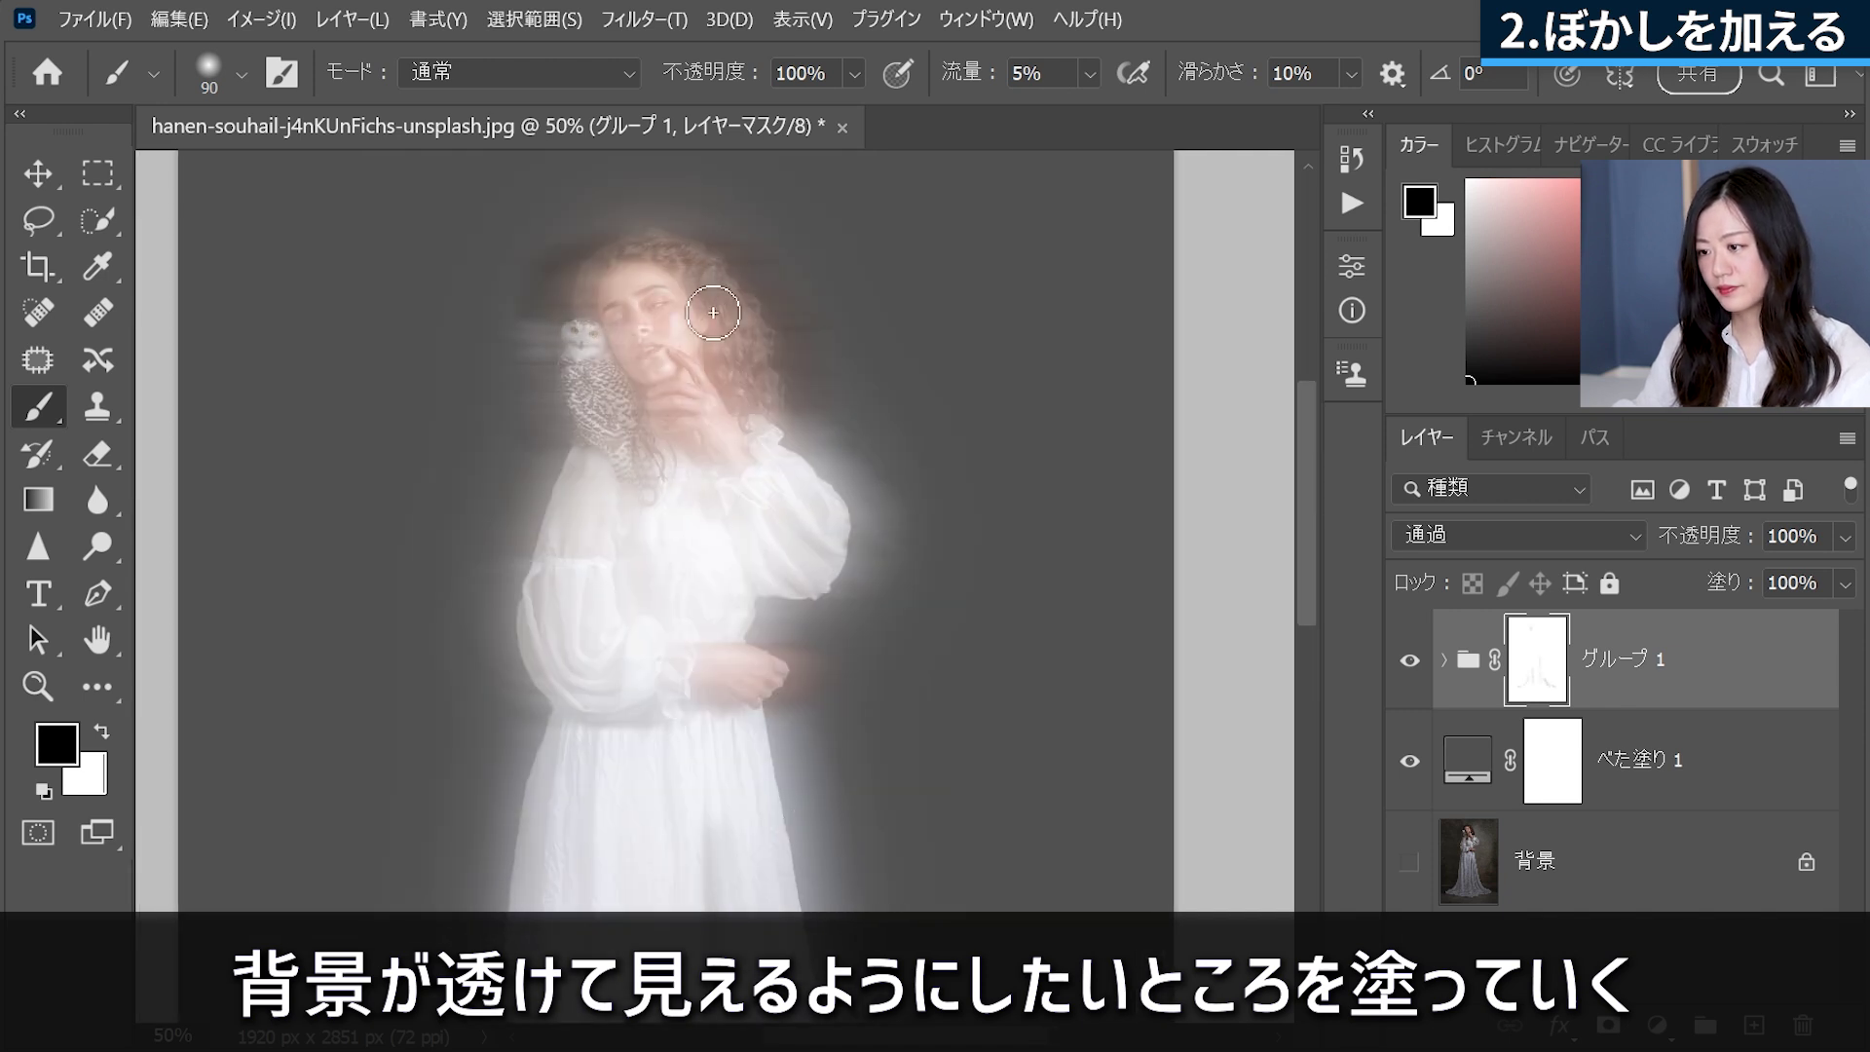
pyautogui.moveTo(713, 312)
pyautogui.mouseDown()
pyautogui.moveTo(717, 430)
pyautogui.moveTo(868, 546)
pyautogui.moveTo(694, 614)
pyautogui.mouseUp()
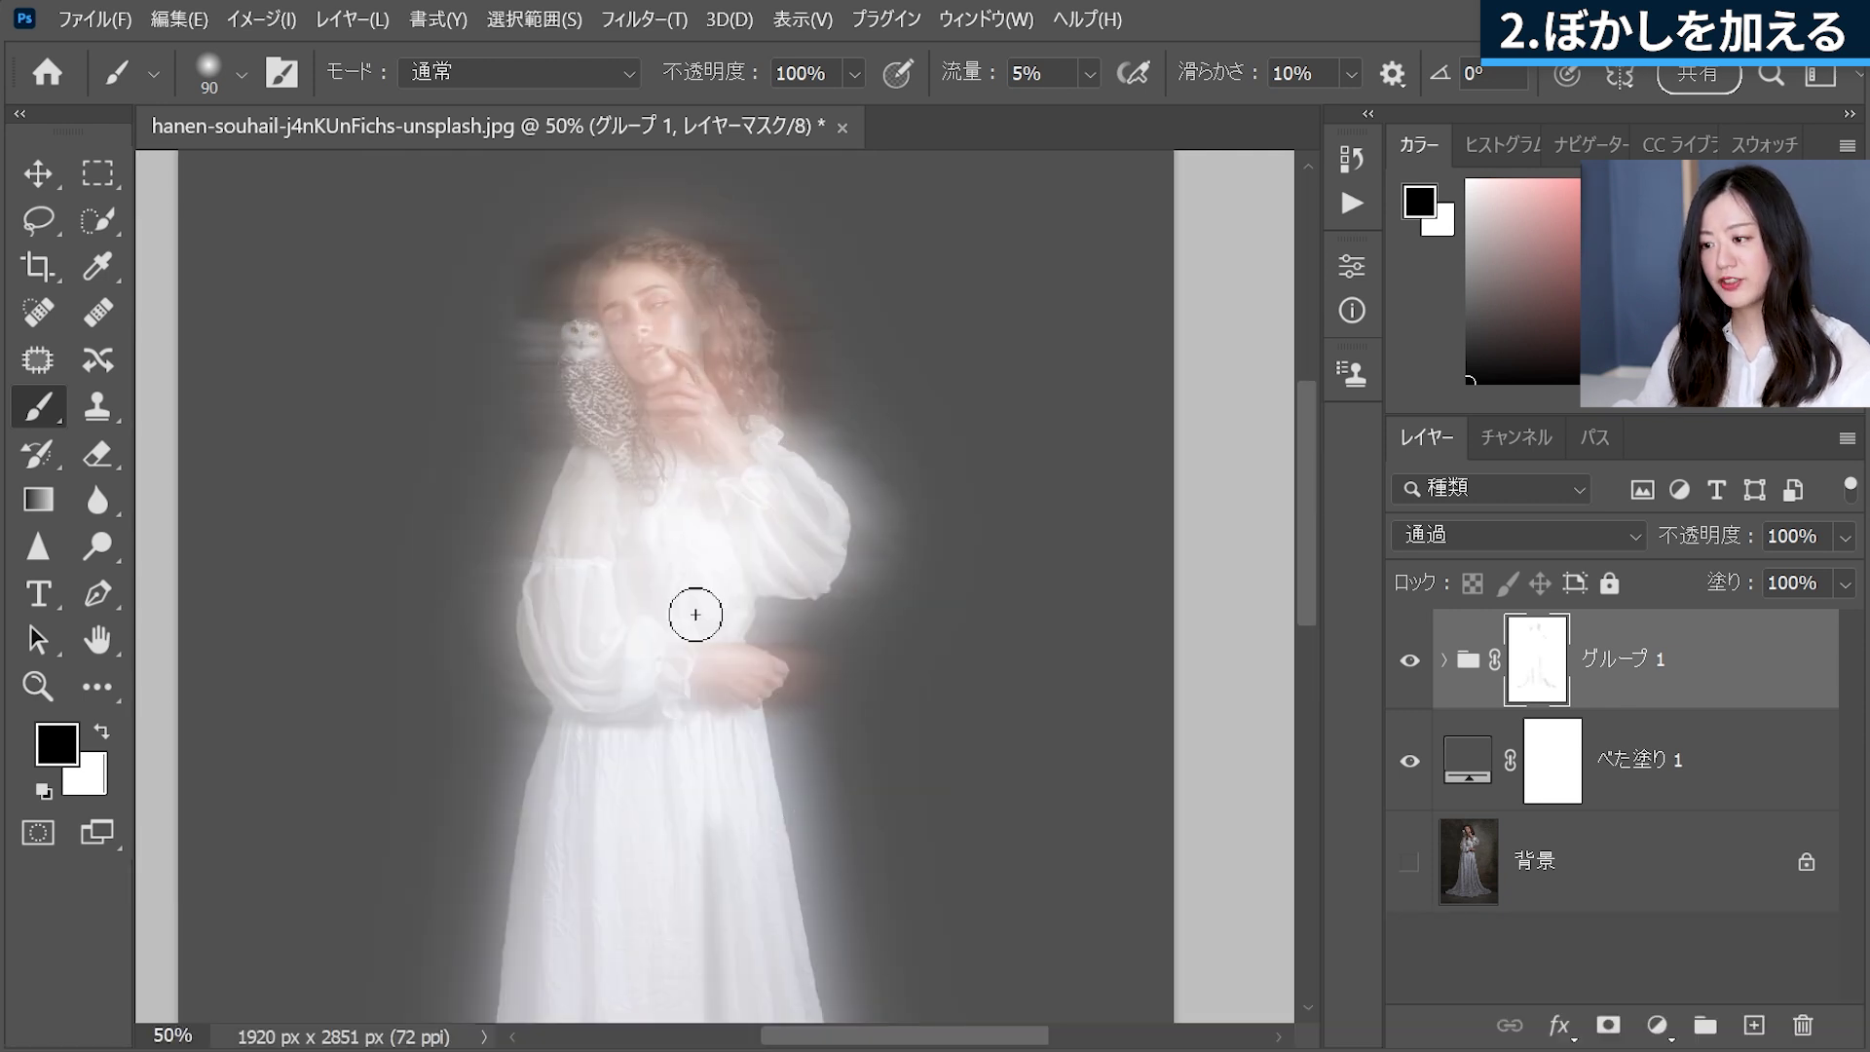
pyautogui.press('x')
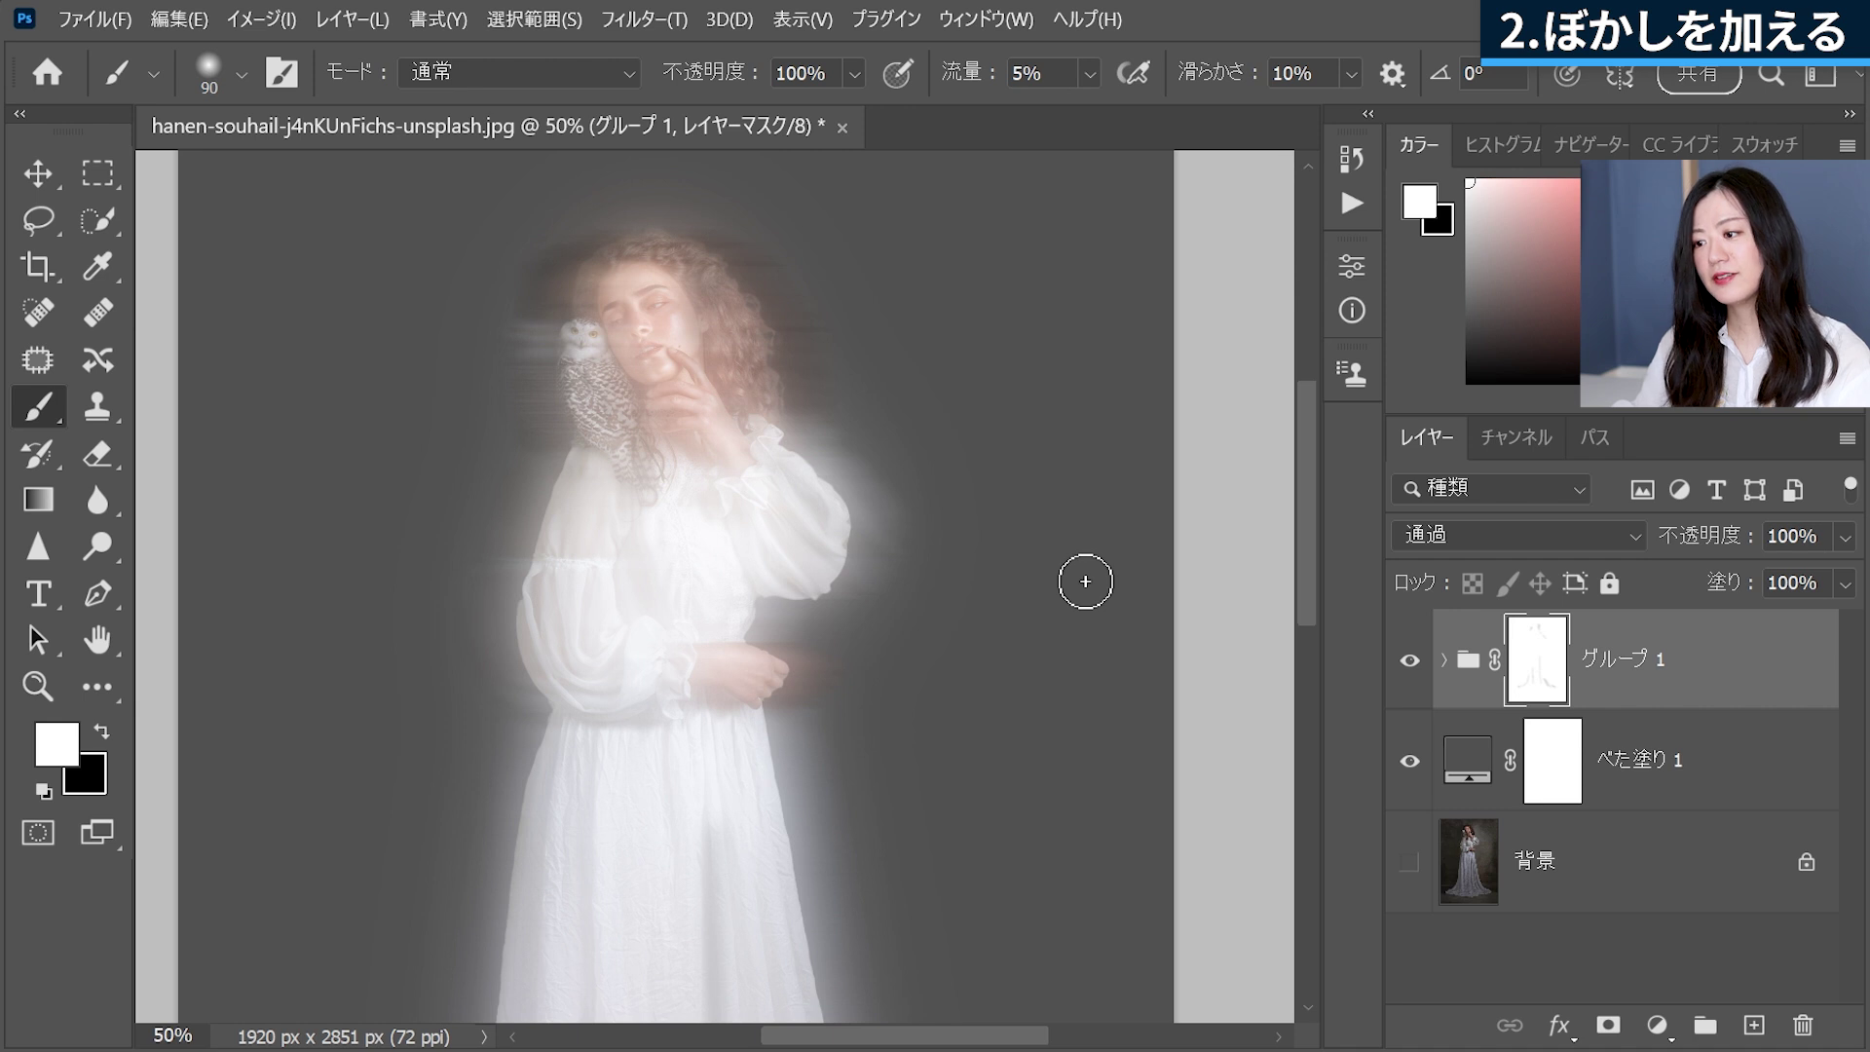
pyautogui.press('x')
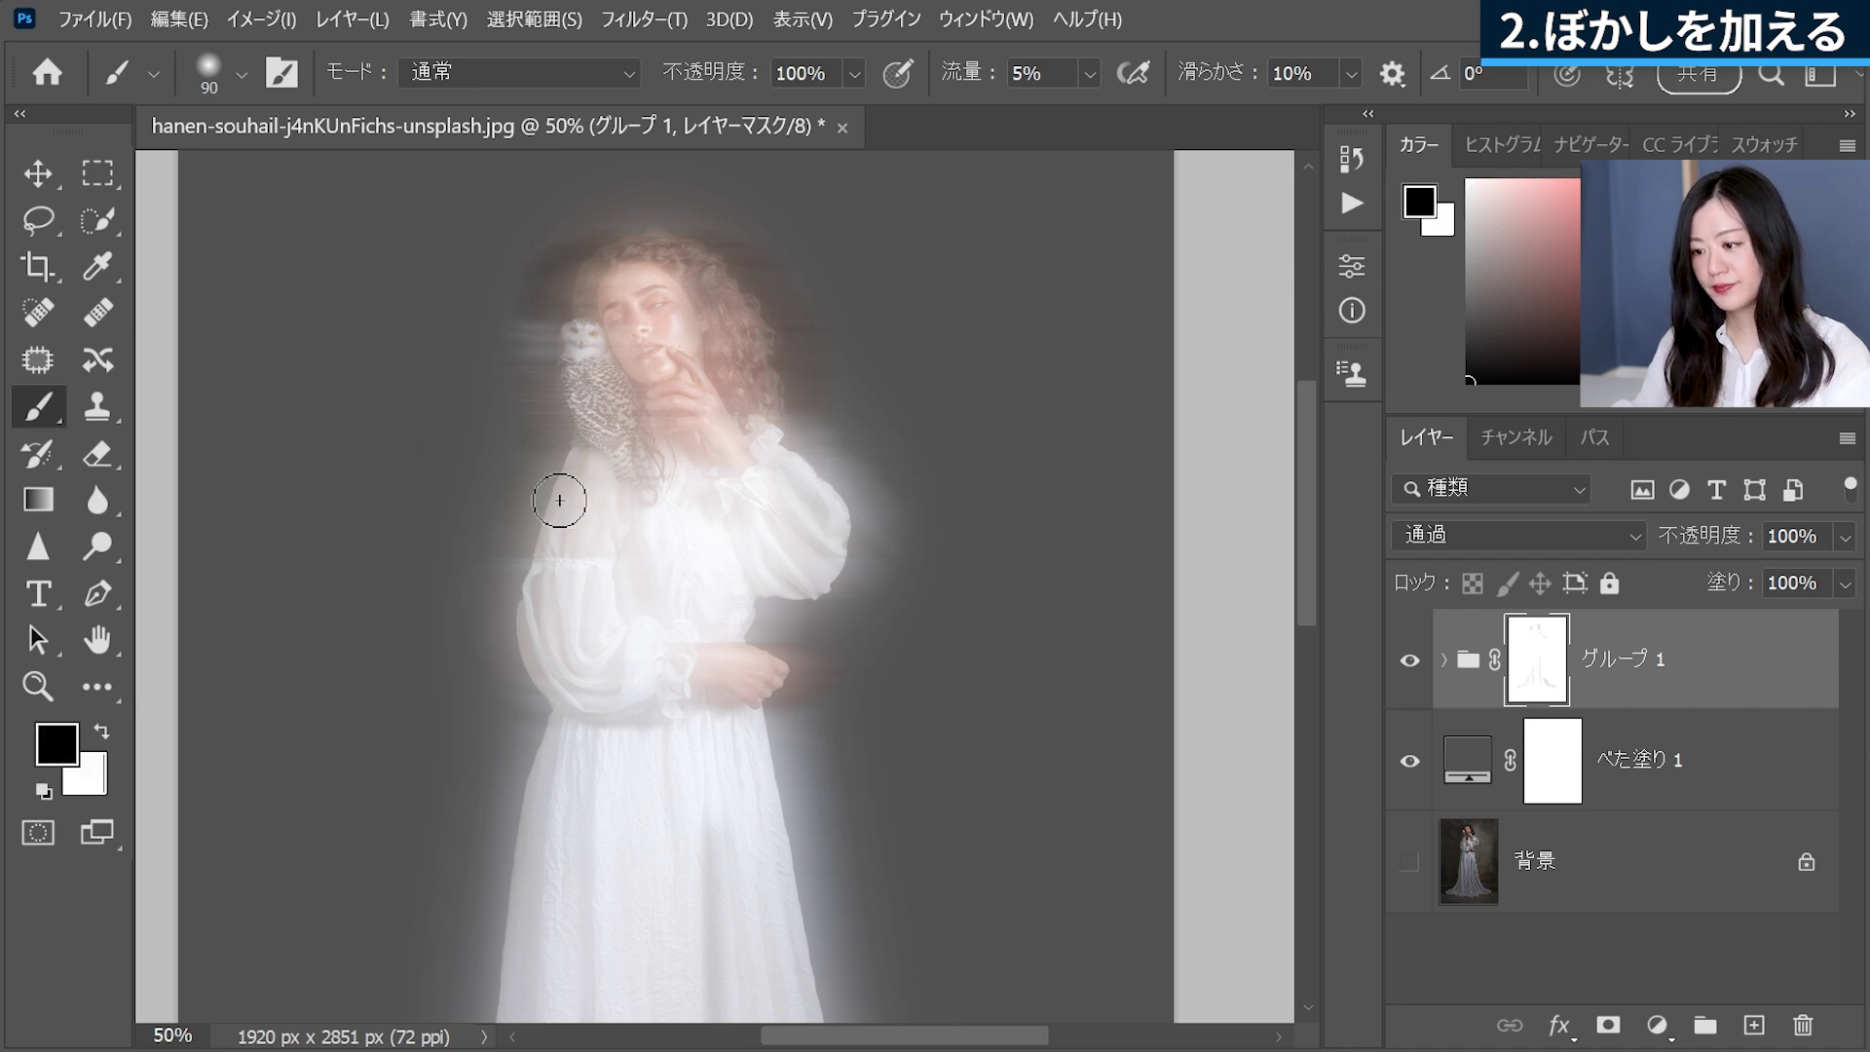
pyautogui.hotkey('ctrl', '-')
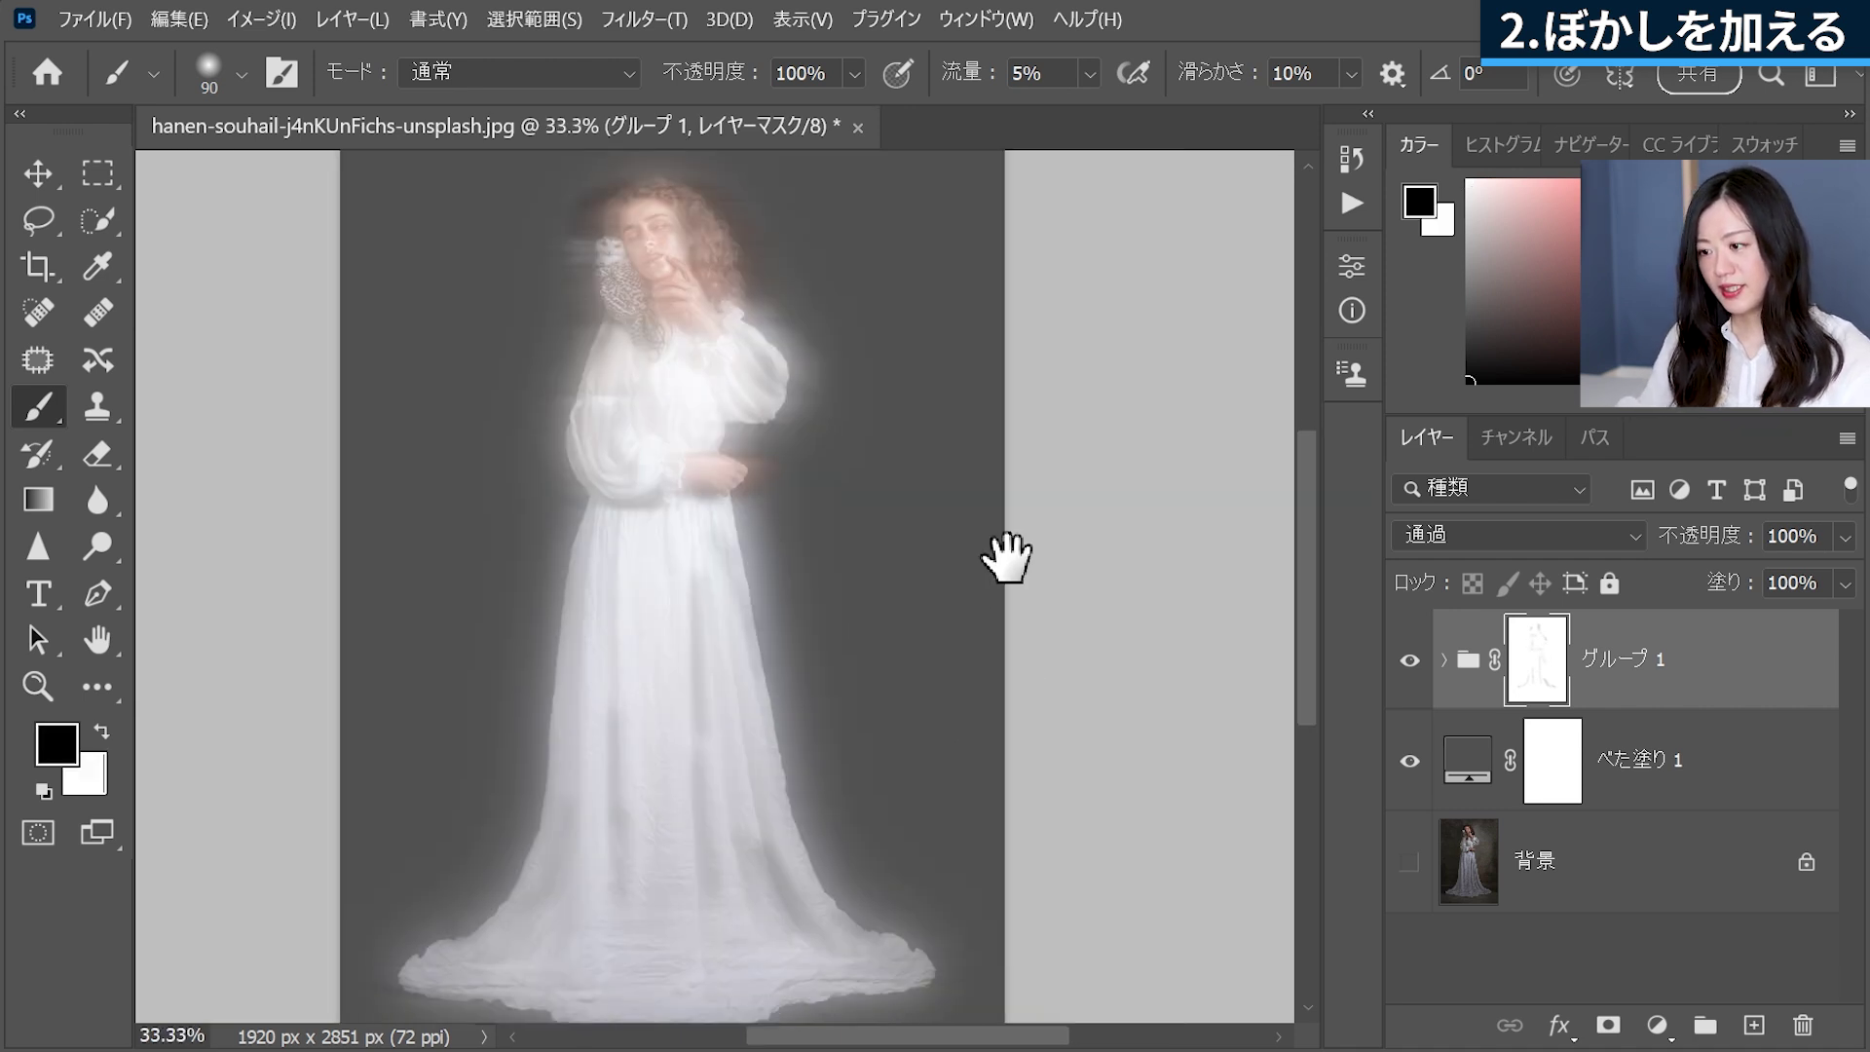
pyautogui.moveTo(1002, 555); pyautogui.dragTo(1022, 543)
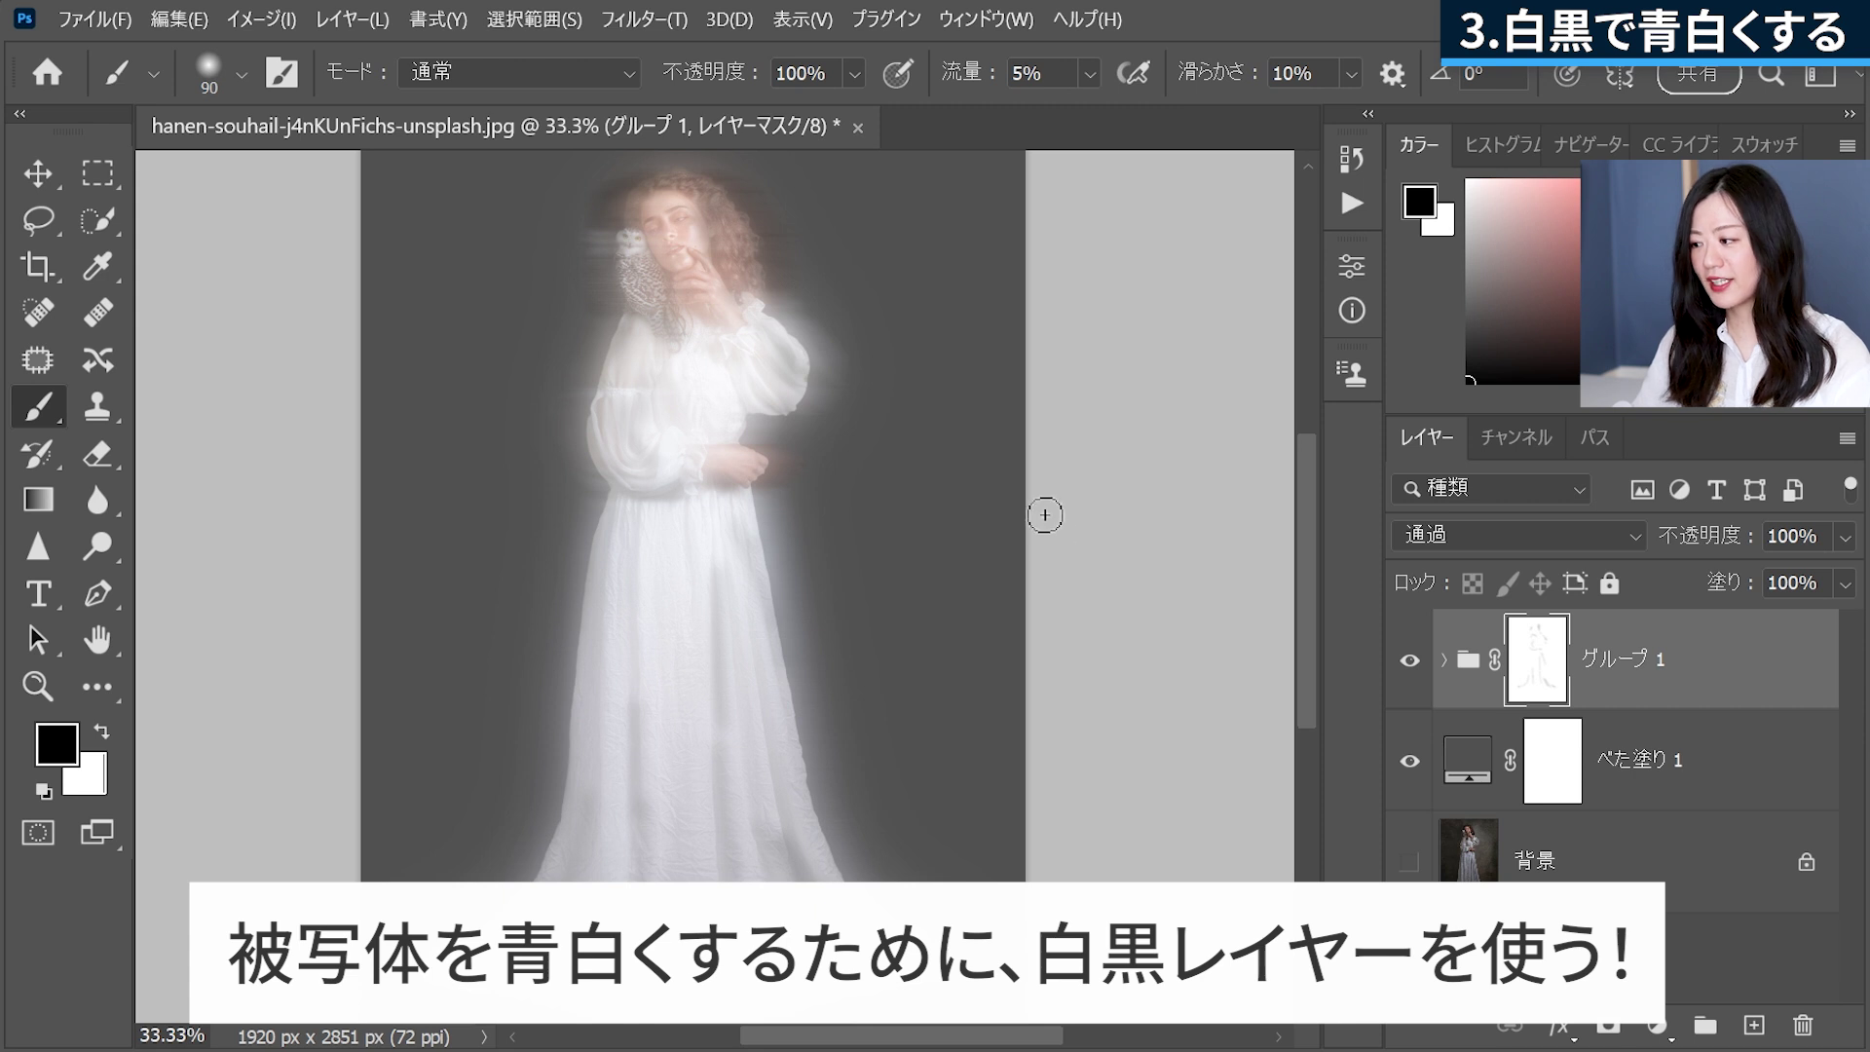
# - Add a Black & White adjustment layer with Tint enabled, using colour #a7bef1
pyautogui.click(1655, 1025)
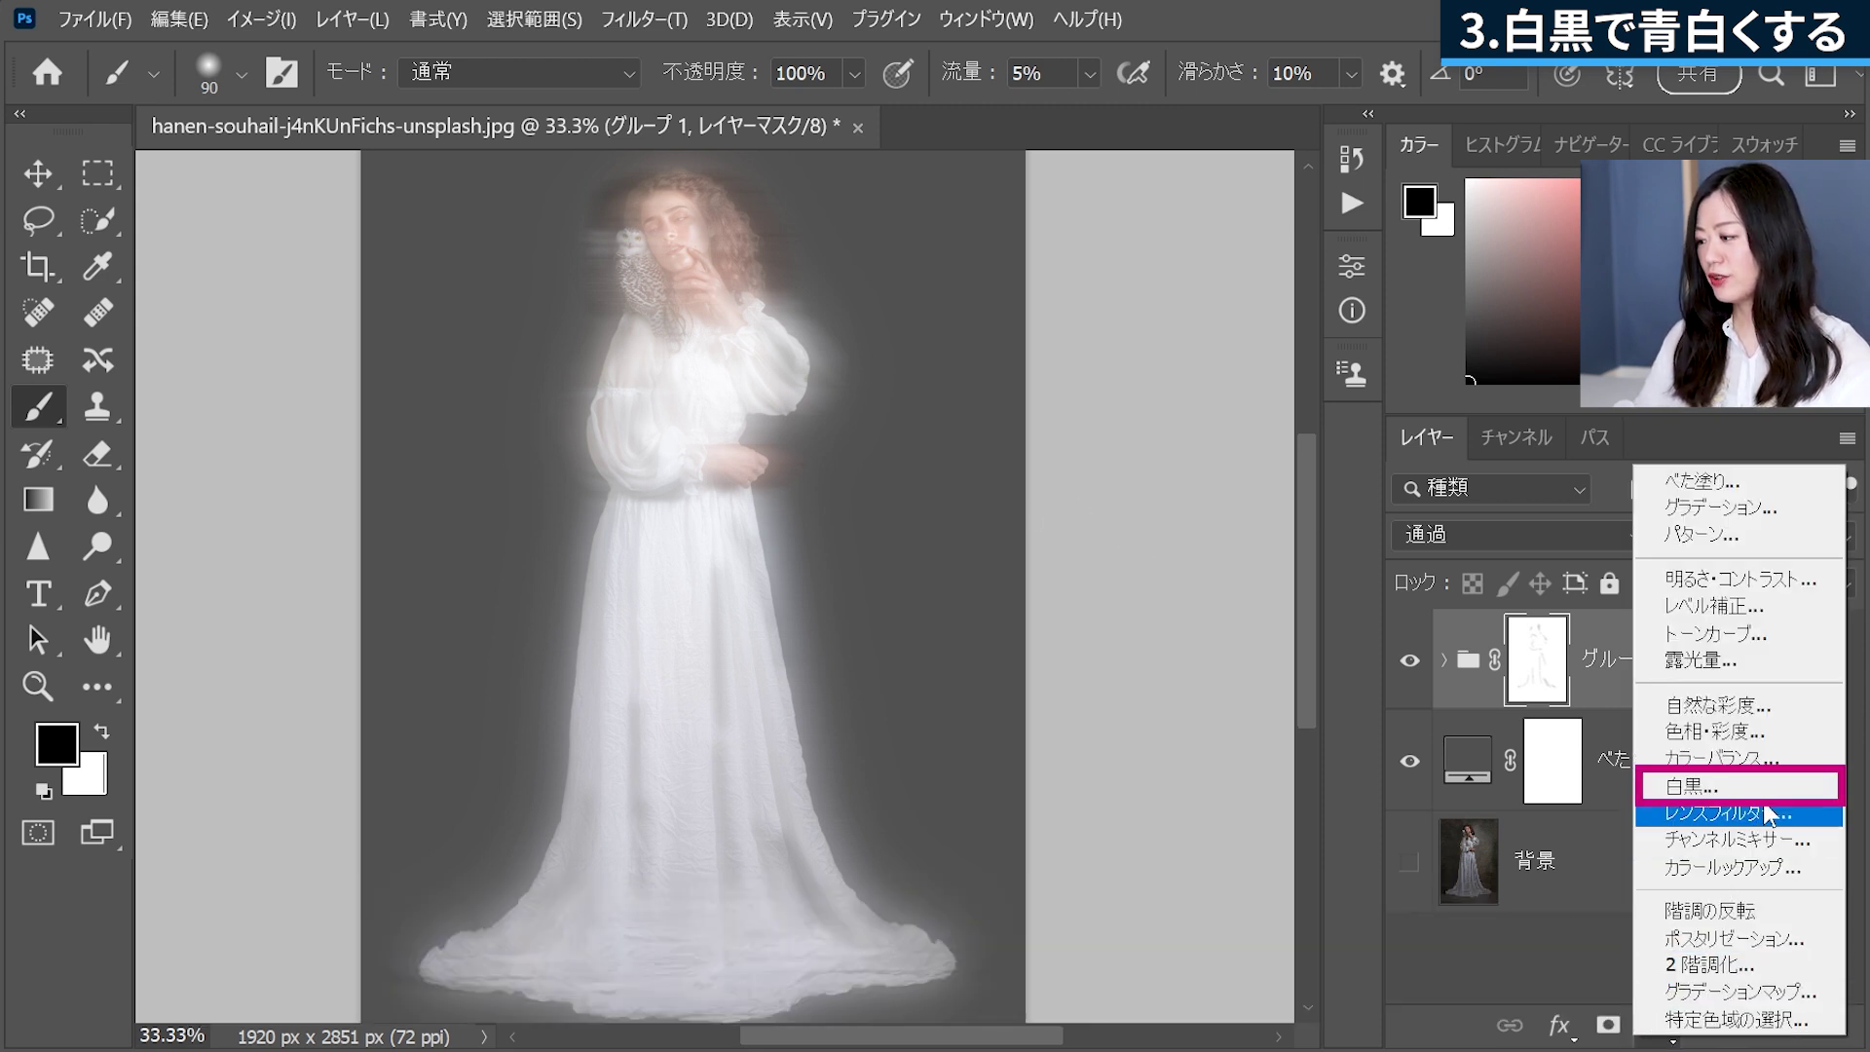
pyautogui.click(1694, 784)
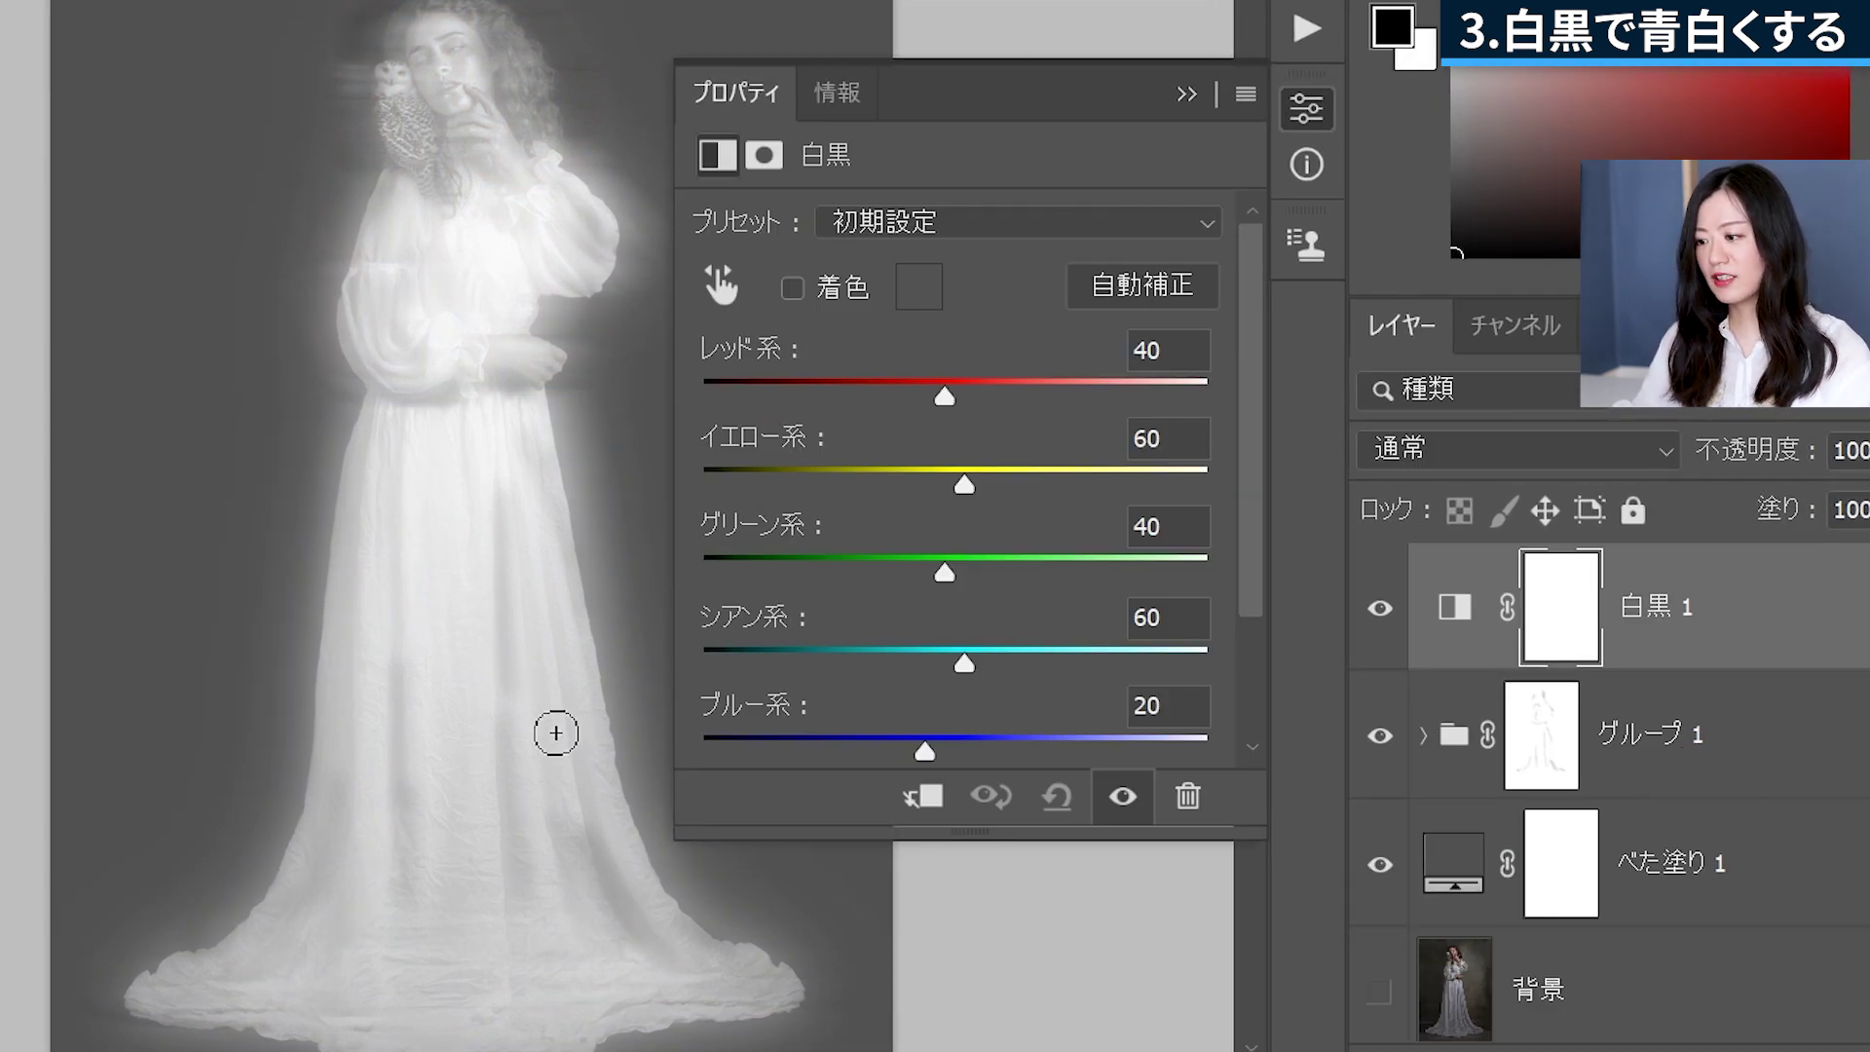
pyautogui.click(793, 290)
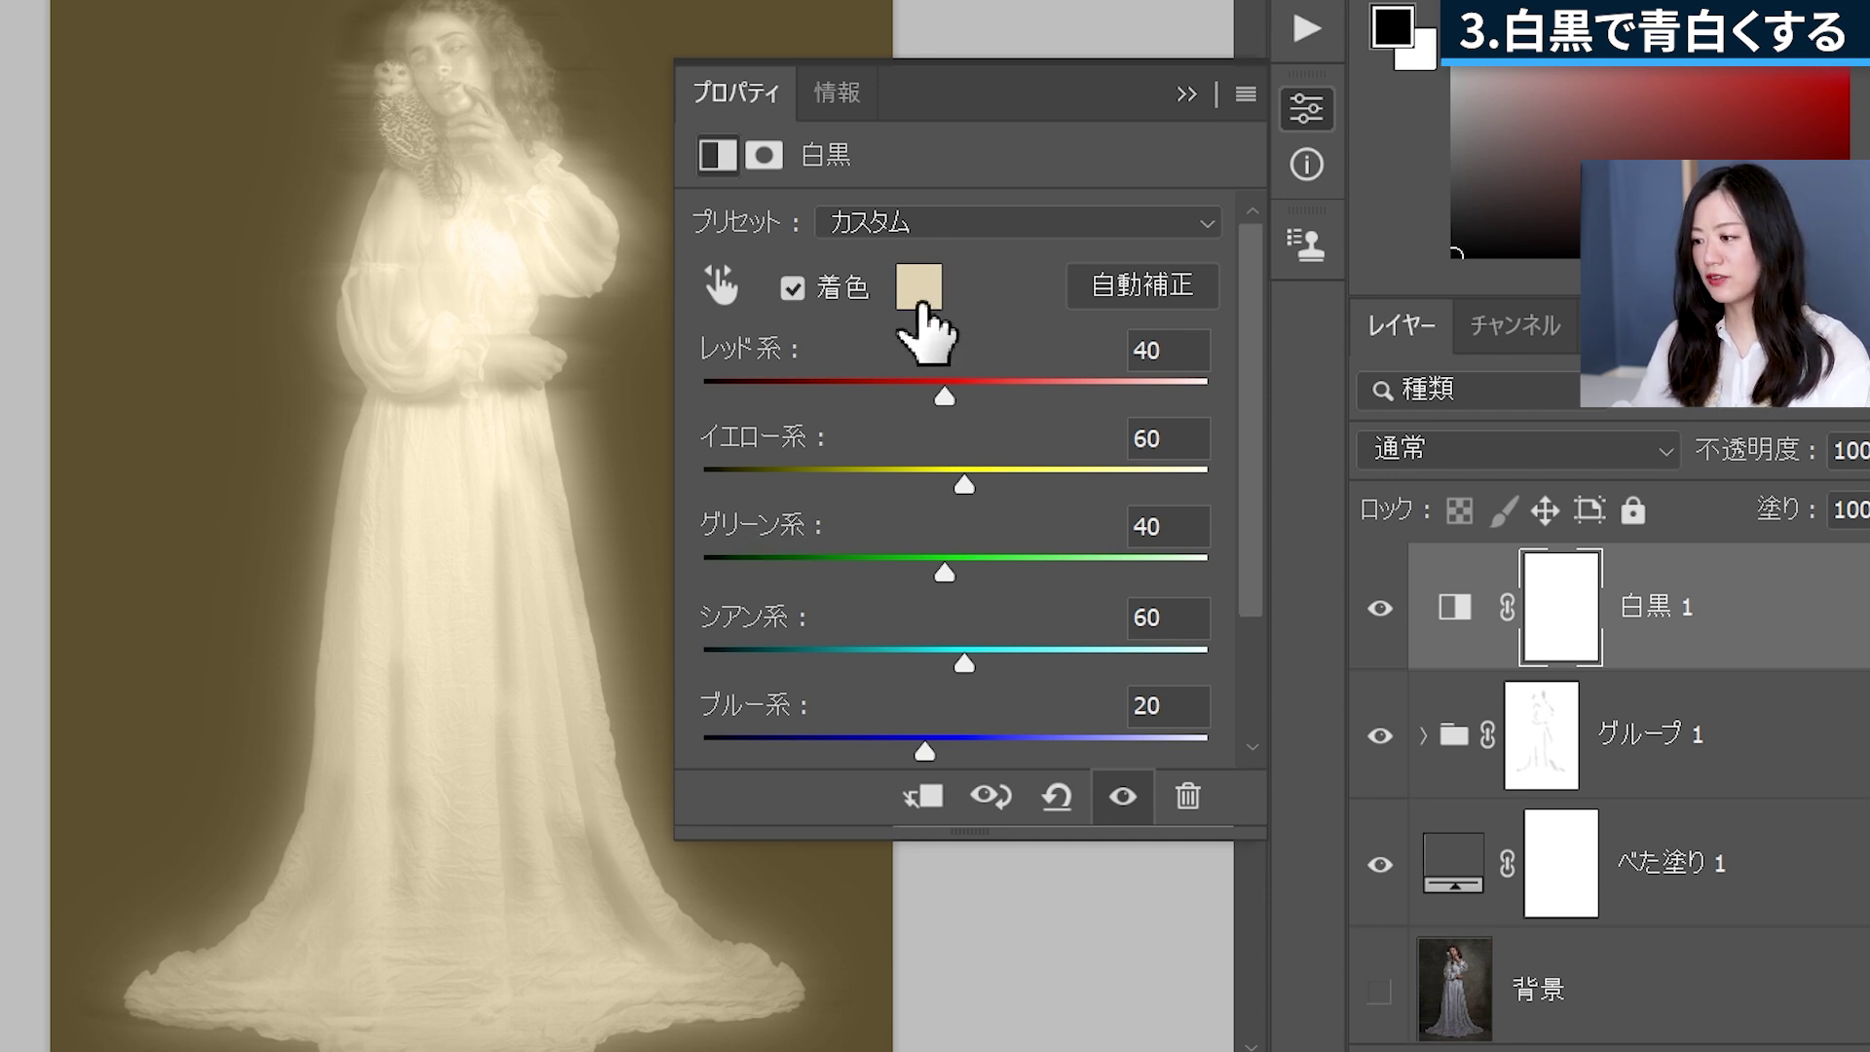
pyautogui.click(915, 306)
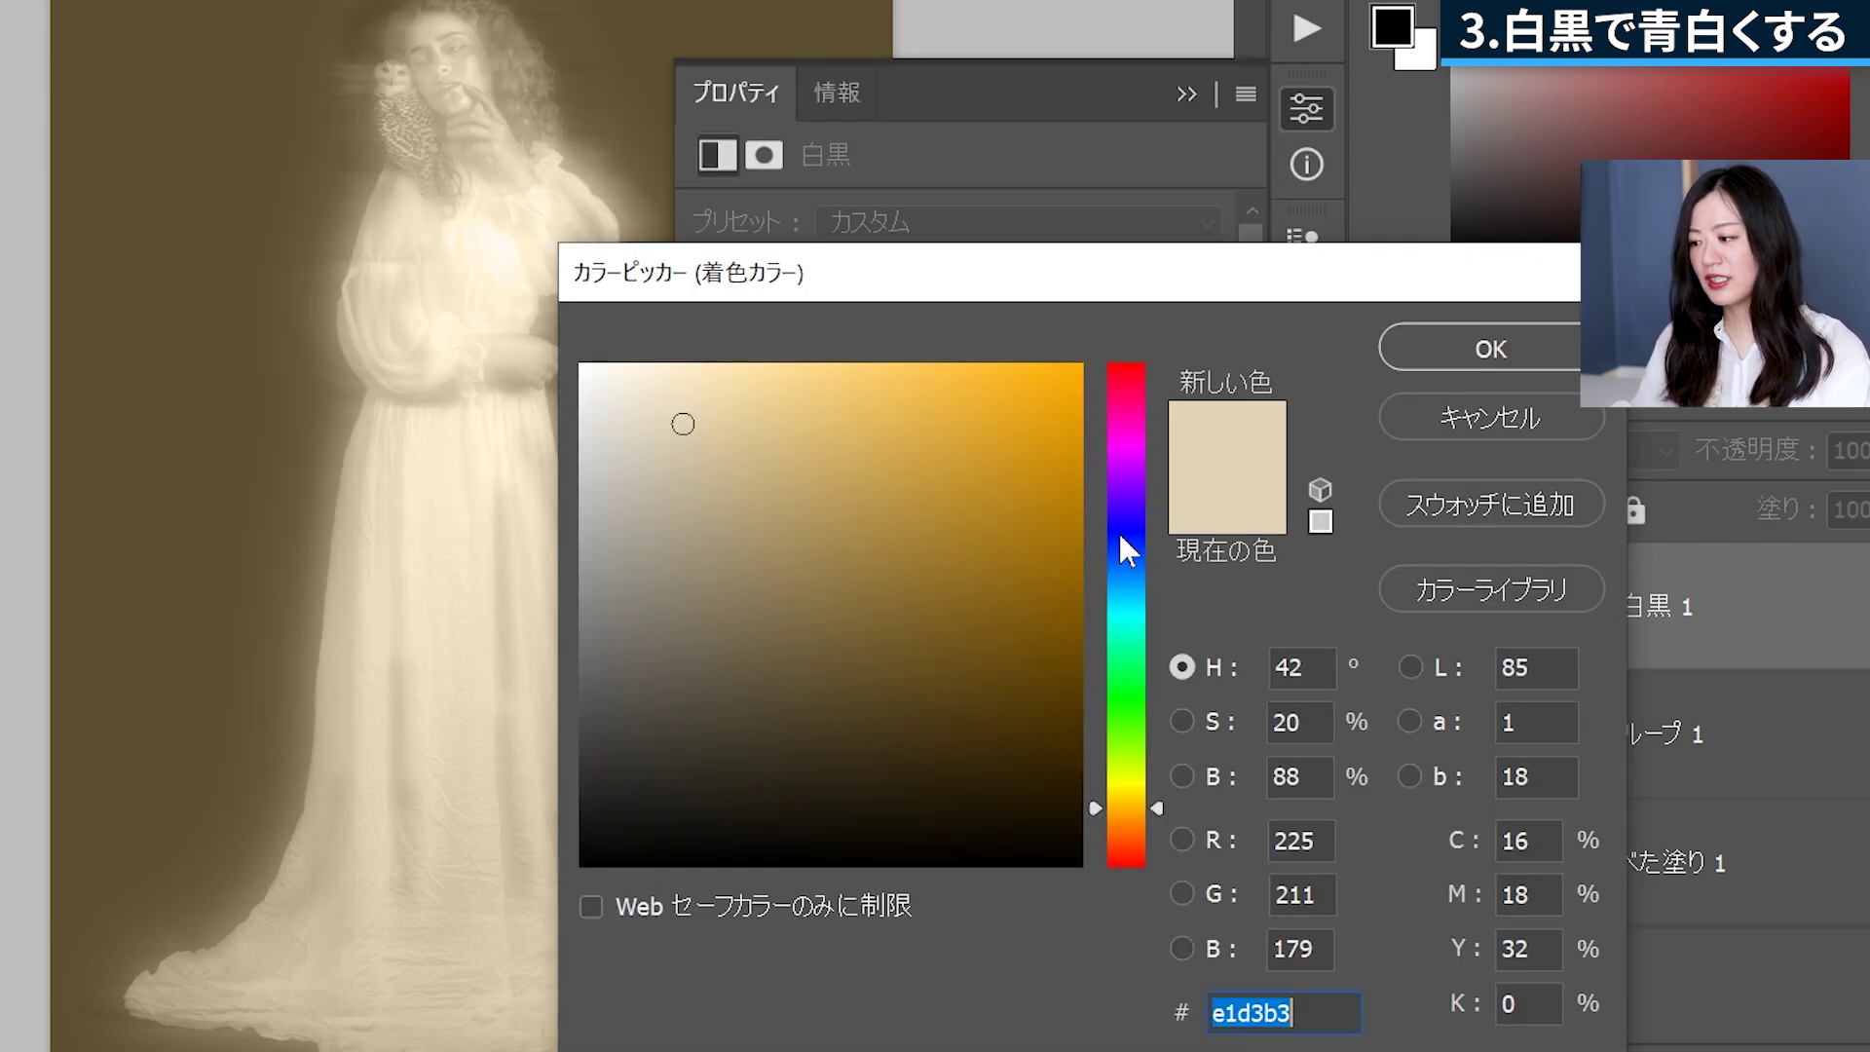
pyautogui.click(1130, 557)
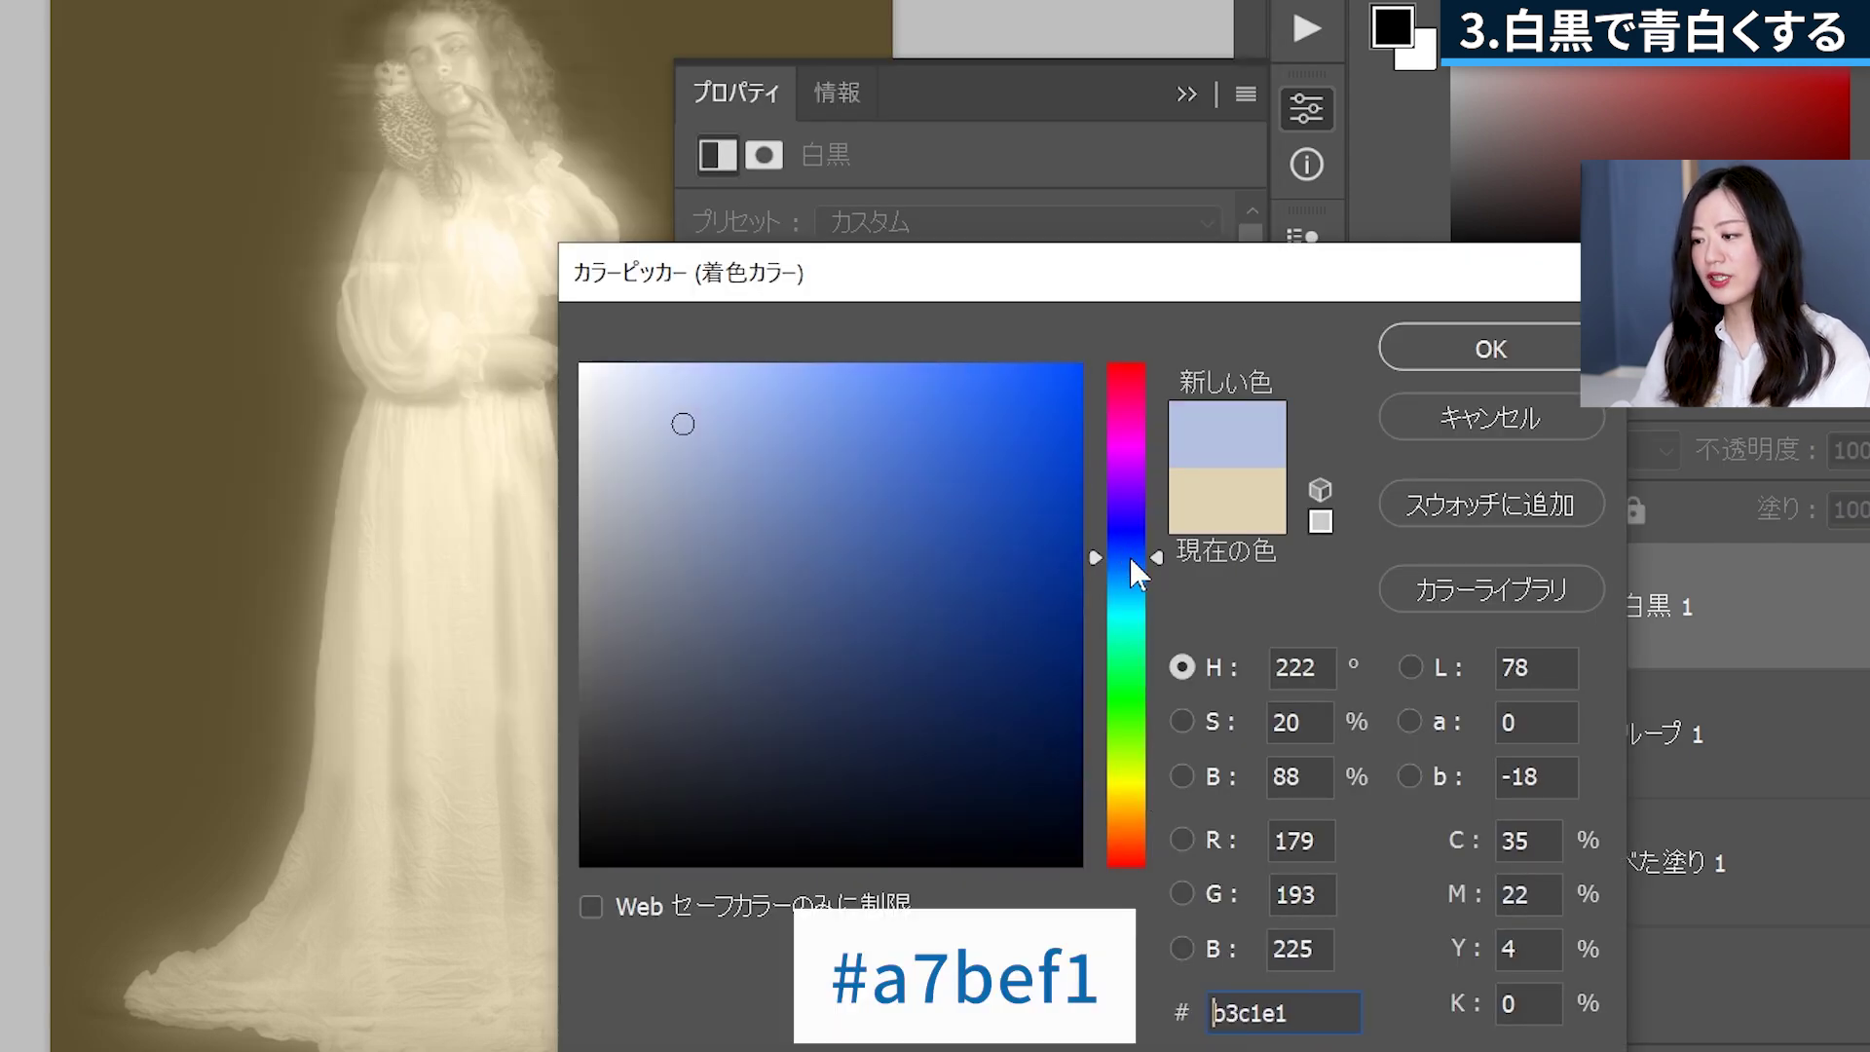
pyautogui.click(734, 392)
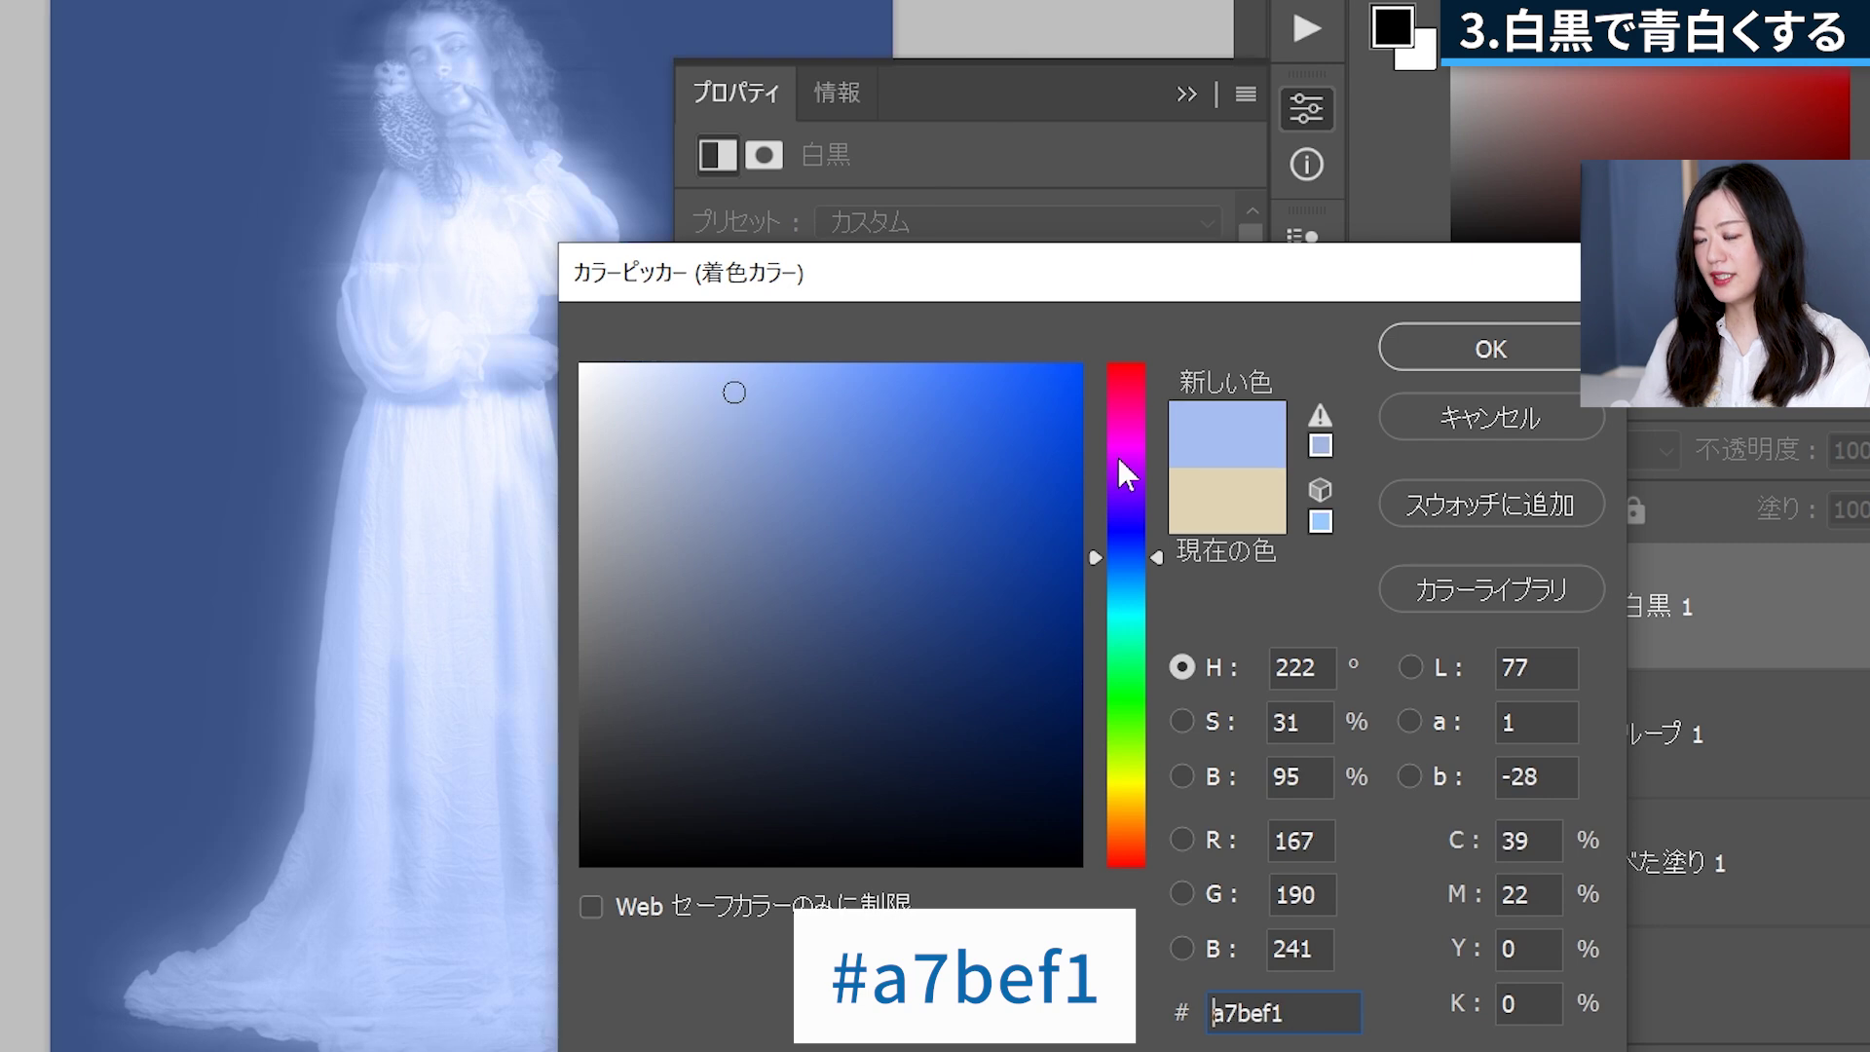
pyautogui.click(1531, 351)
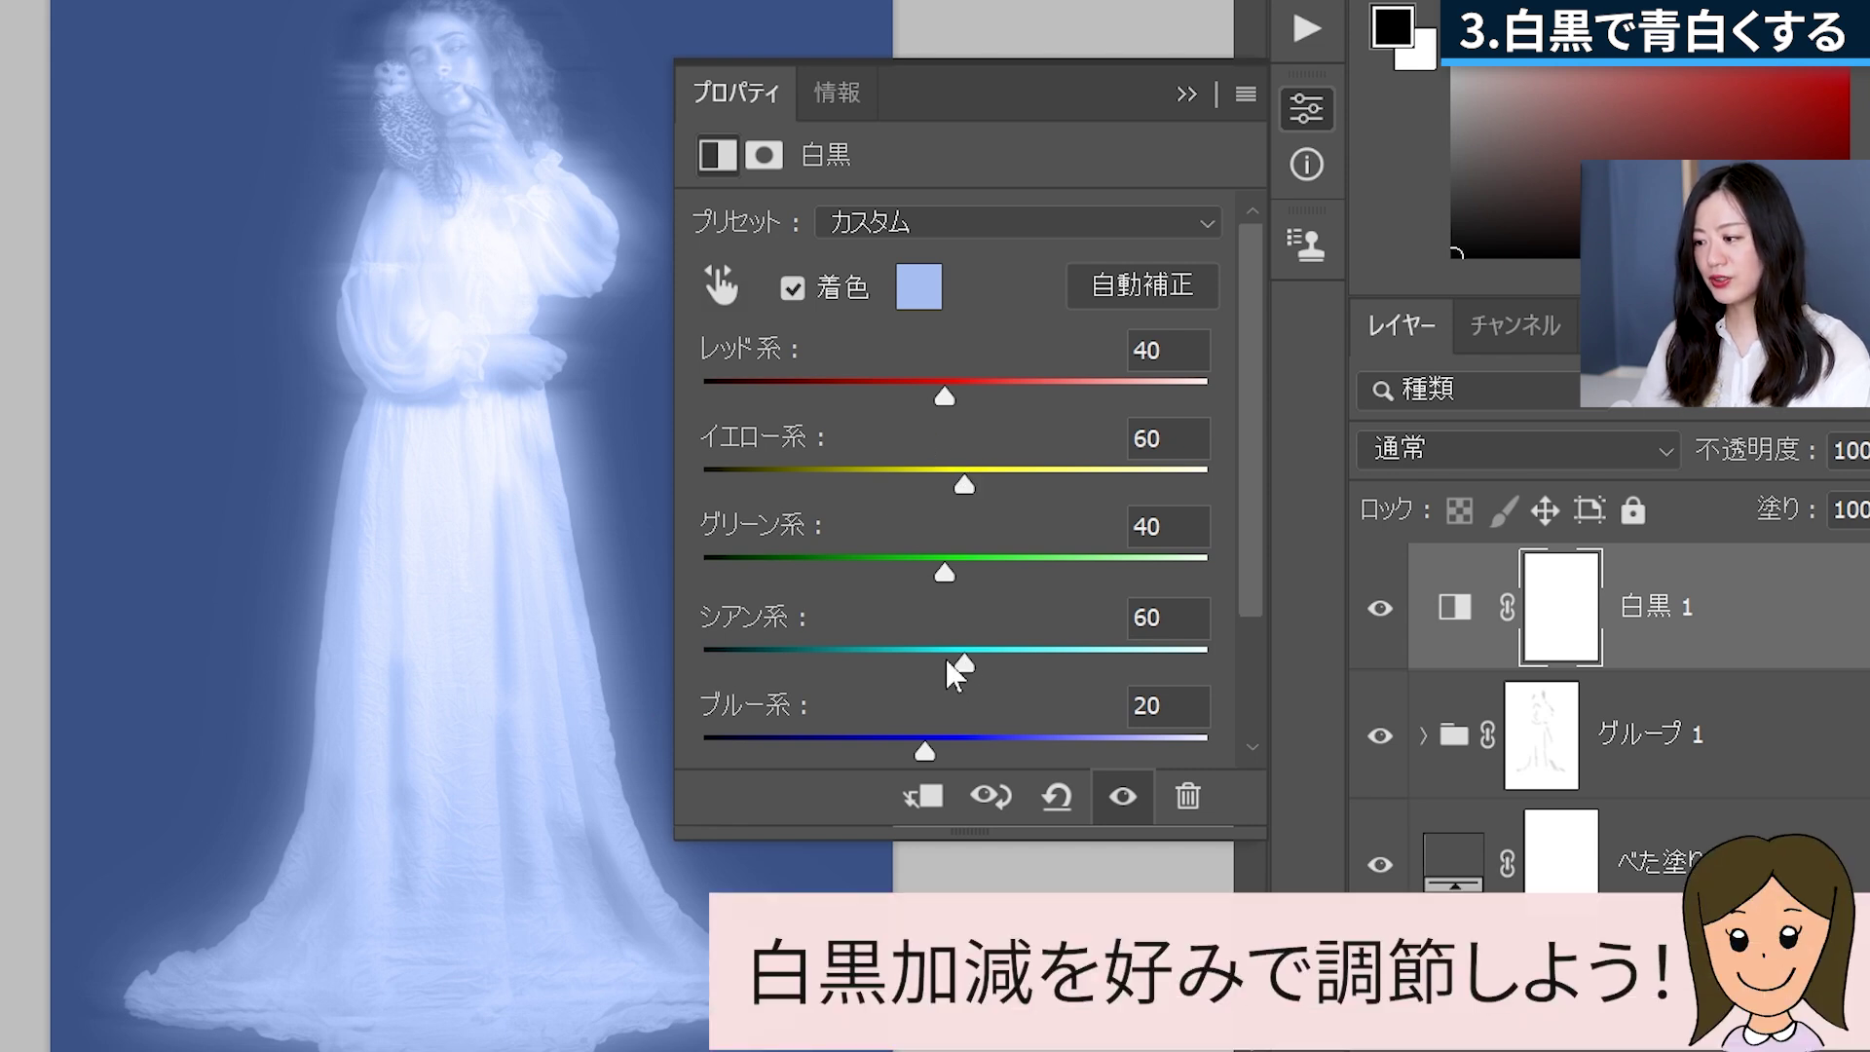
# - Set the Black & White sliders to Reds 5, Yellows 93, Greens -9 and Cyans 91
pyautogui.moveTo(957, 401)
pyautogui.mouseDown()
pyautogui.moveTo(1073, 392)
pyautogui.moveTo(945, 387)
pyautogui.mouseUp()
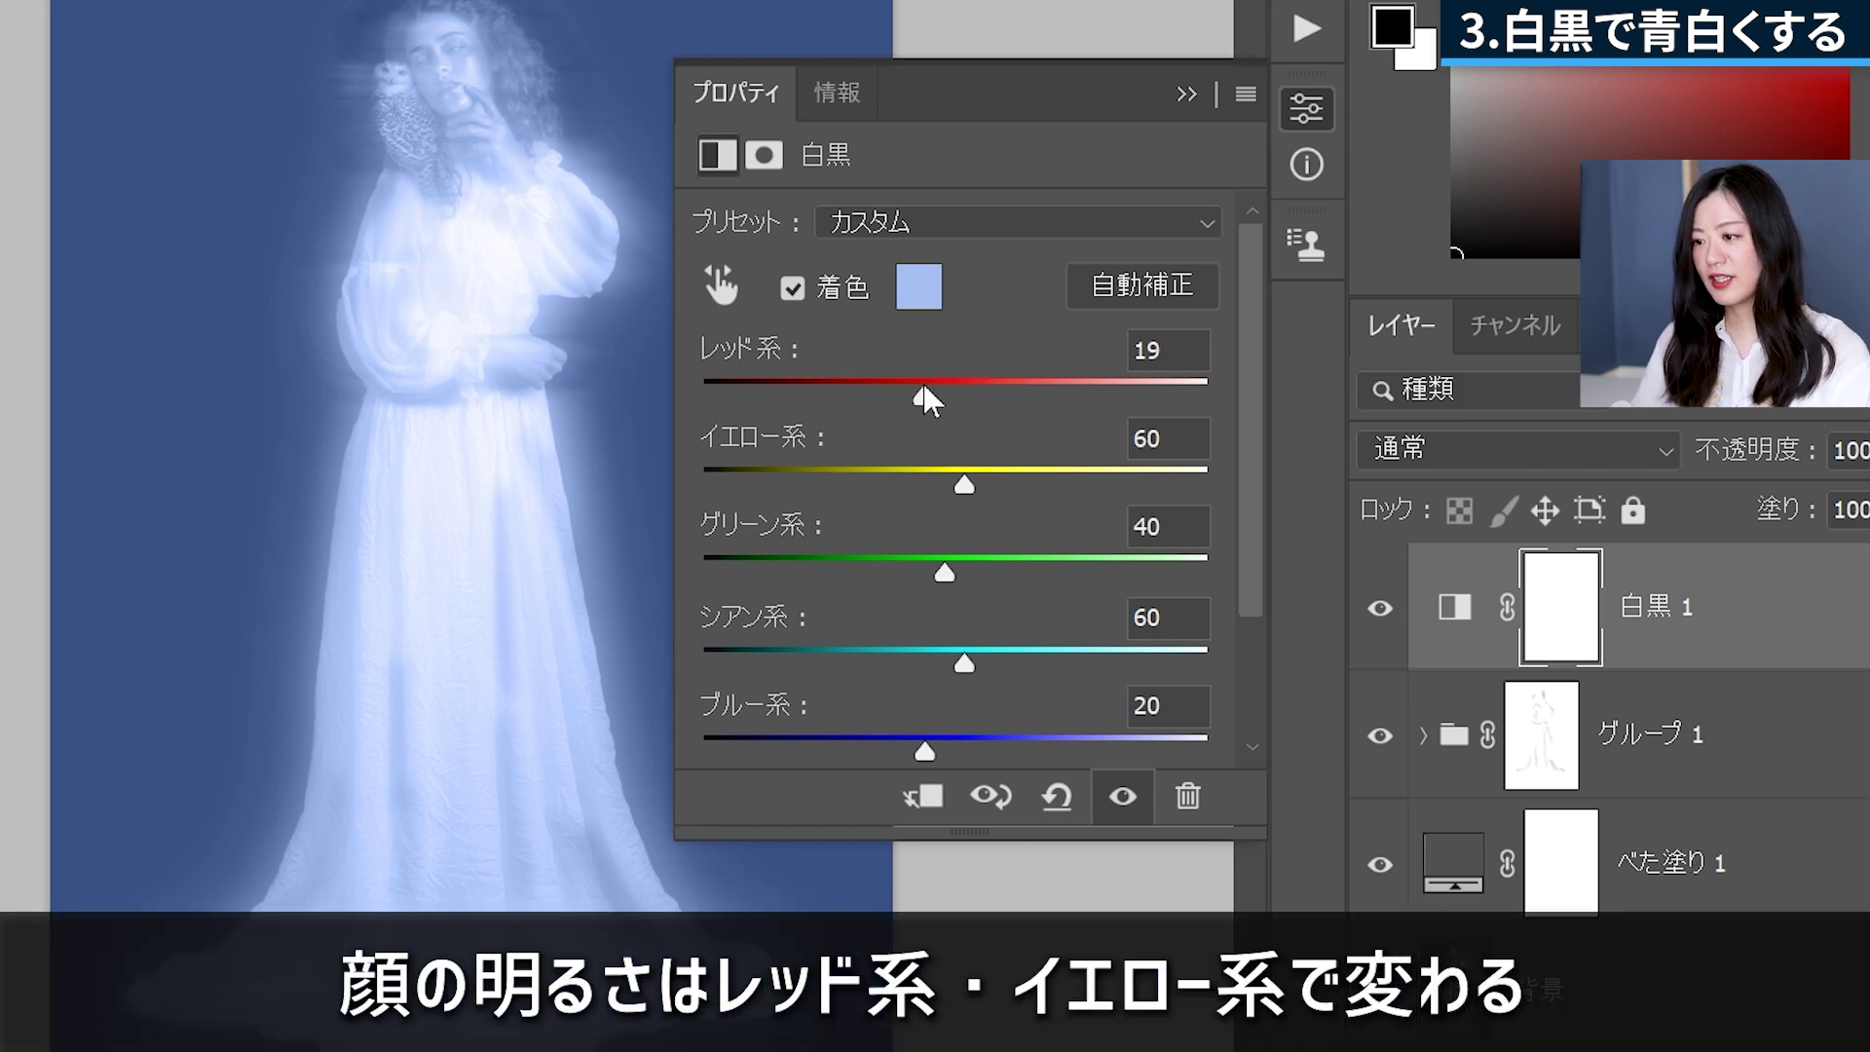
pyautogui.moveTo(967, 492)
pyautogui.mouseDown()
pyautogui.moveTo(919, 489)
pyautogui.moveTo(997, 487)
pyautogui.mouseUp()
pyautogui.moveTo(919, 396); pyautogui.dragTo(910, 399)
pyautogui.moveTo(945, 574)
pyautogui.mouseDown()
pyautogui.moveTo(974, 584)
pyautogui.moveTo(897, 583)
pyautogui.mouseUp()
pyautogui.moveTo(964, 663)
pyautogui.mouseDown()
pyautogui.moveTo(869, 688)
pyautogui.moveTo(995, 672)
pyautogui.mouseUp()
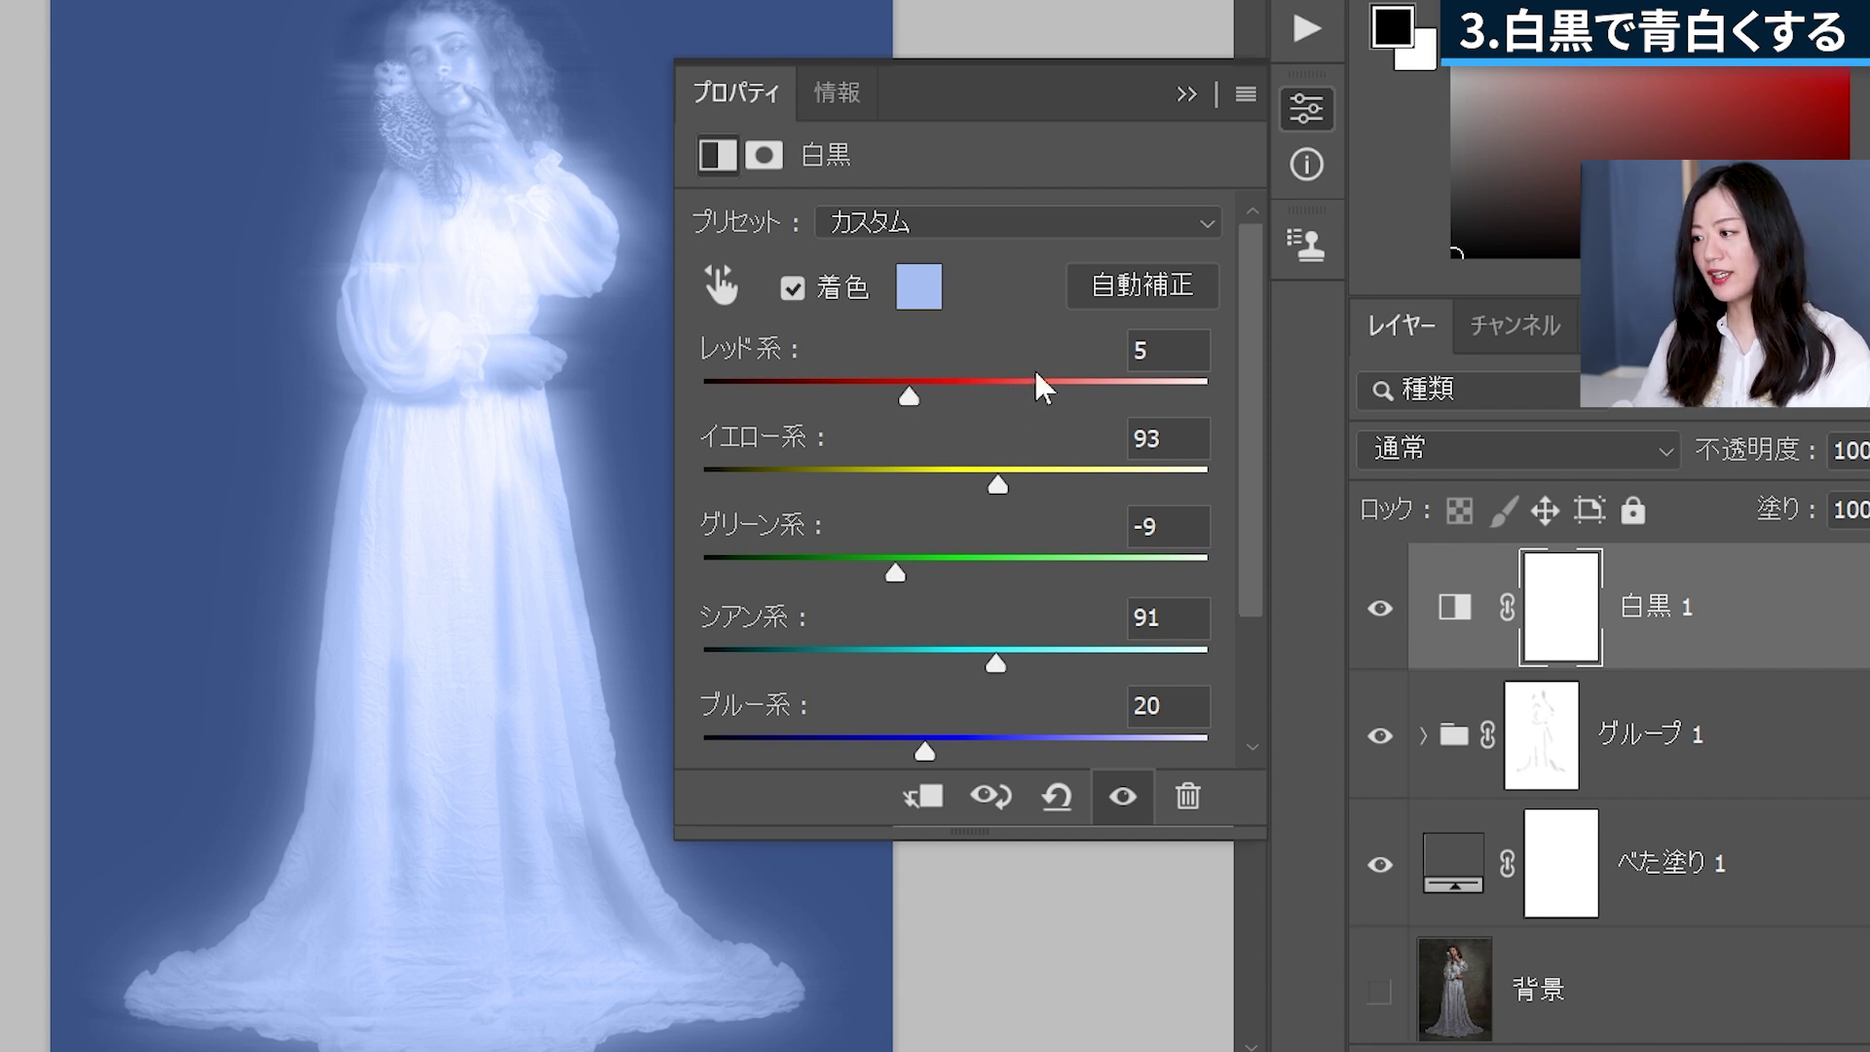
pyautogui.click(1186, 96)
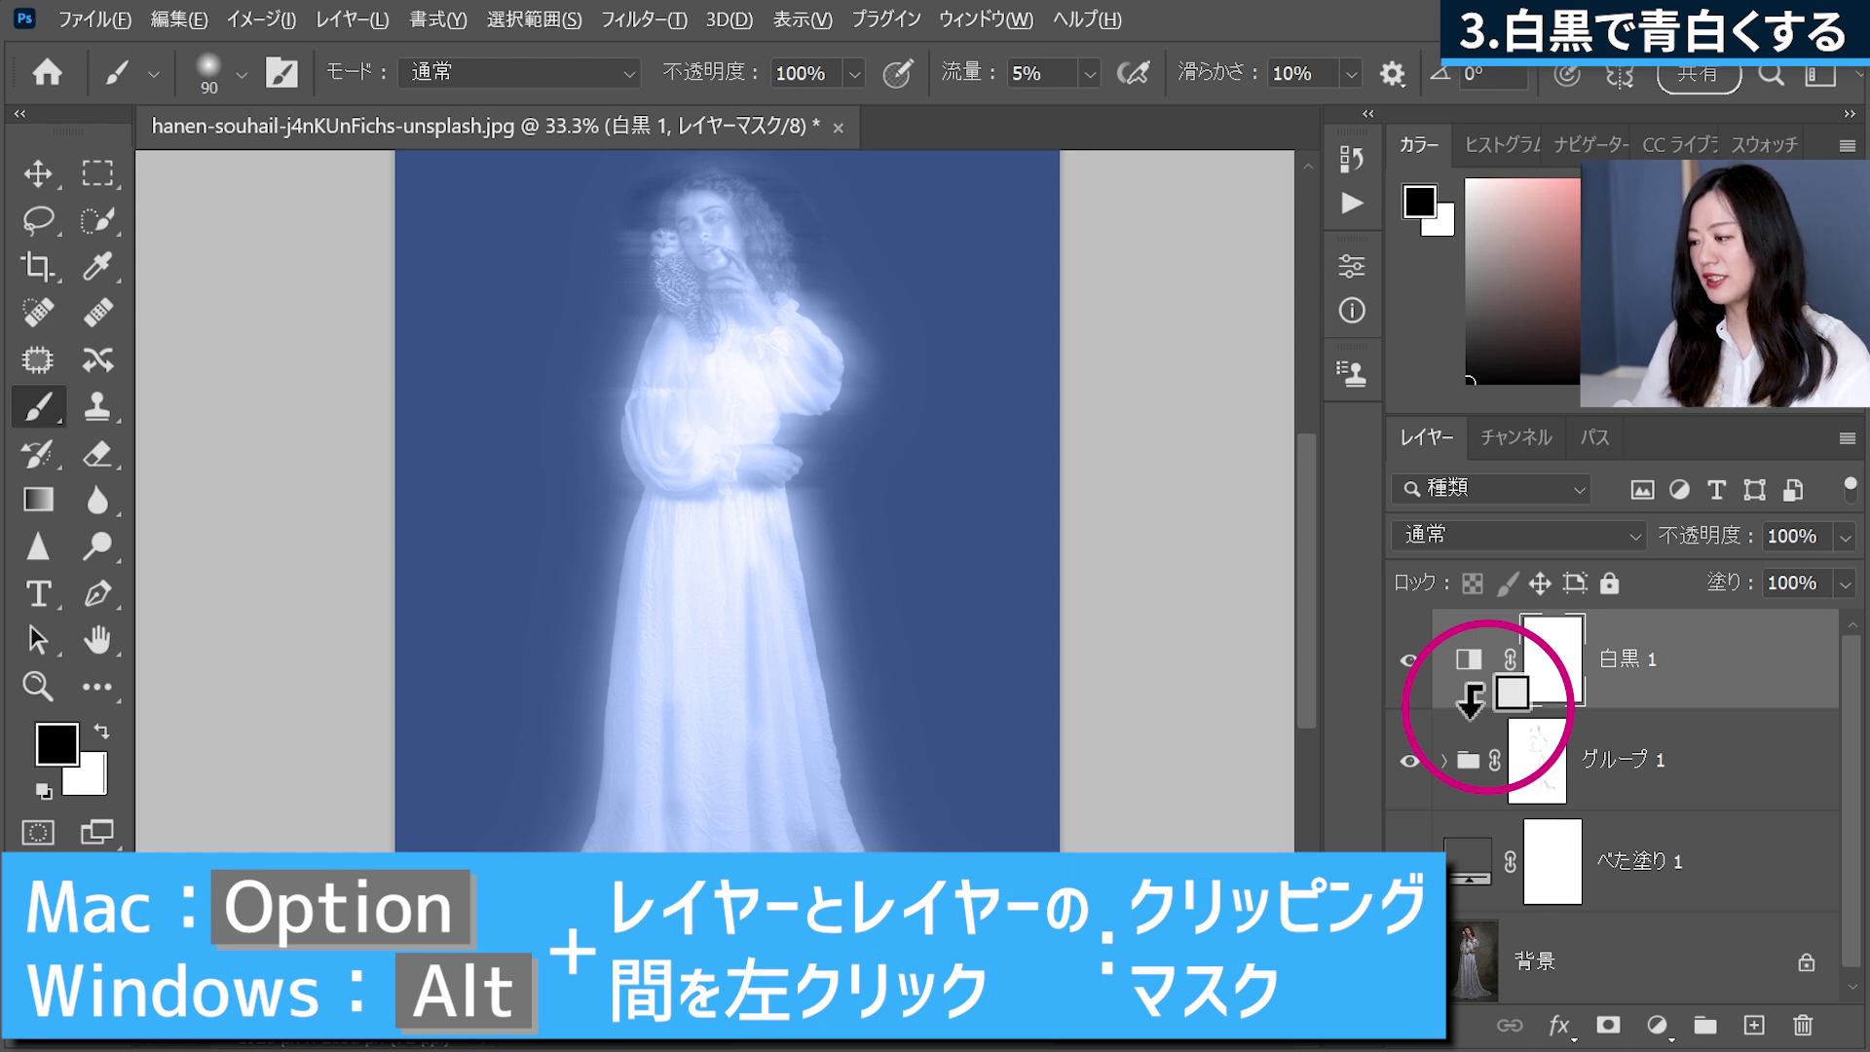
# - Clip 白黒 1 to グループ 1 so the blue tint affects only the ghost
pyautogui.keyDown('alt'); pyautogui.click(1469, 703); pyautogui.keyUp('alt')
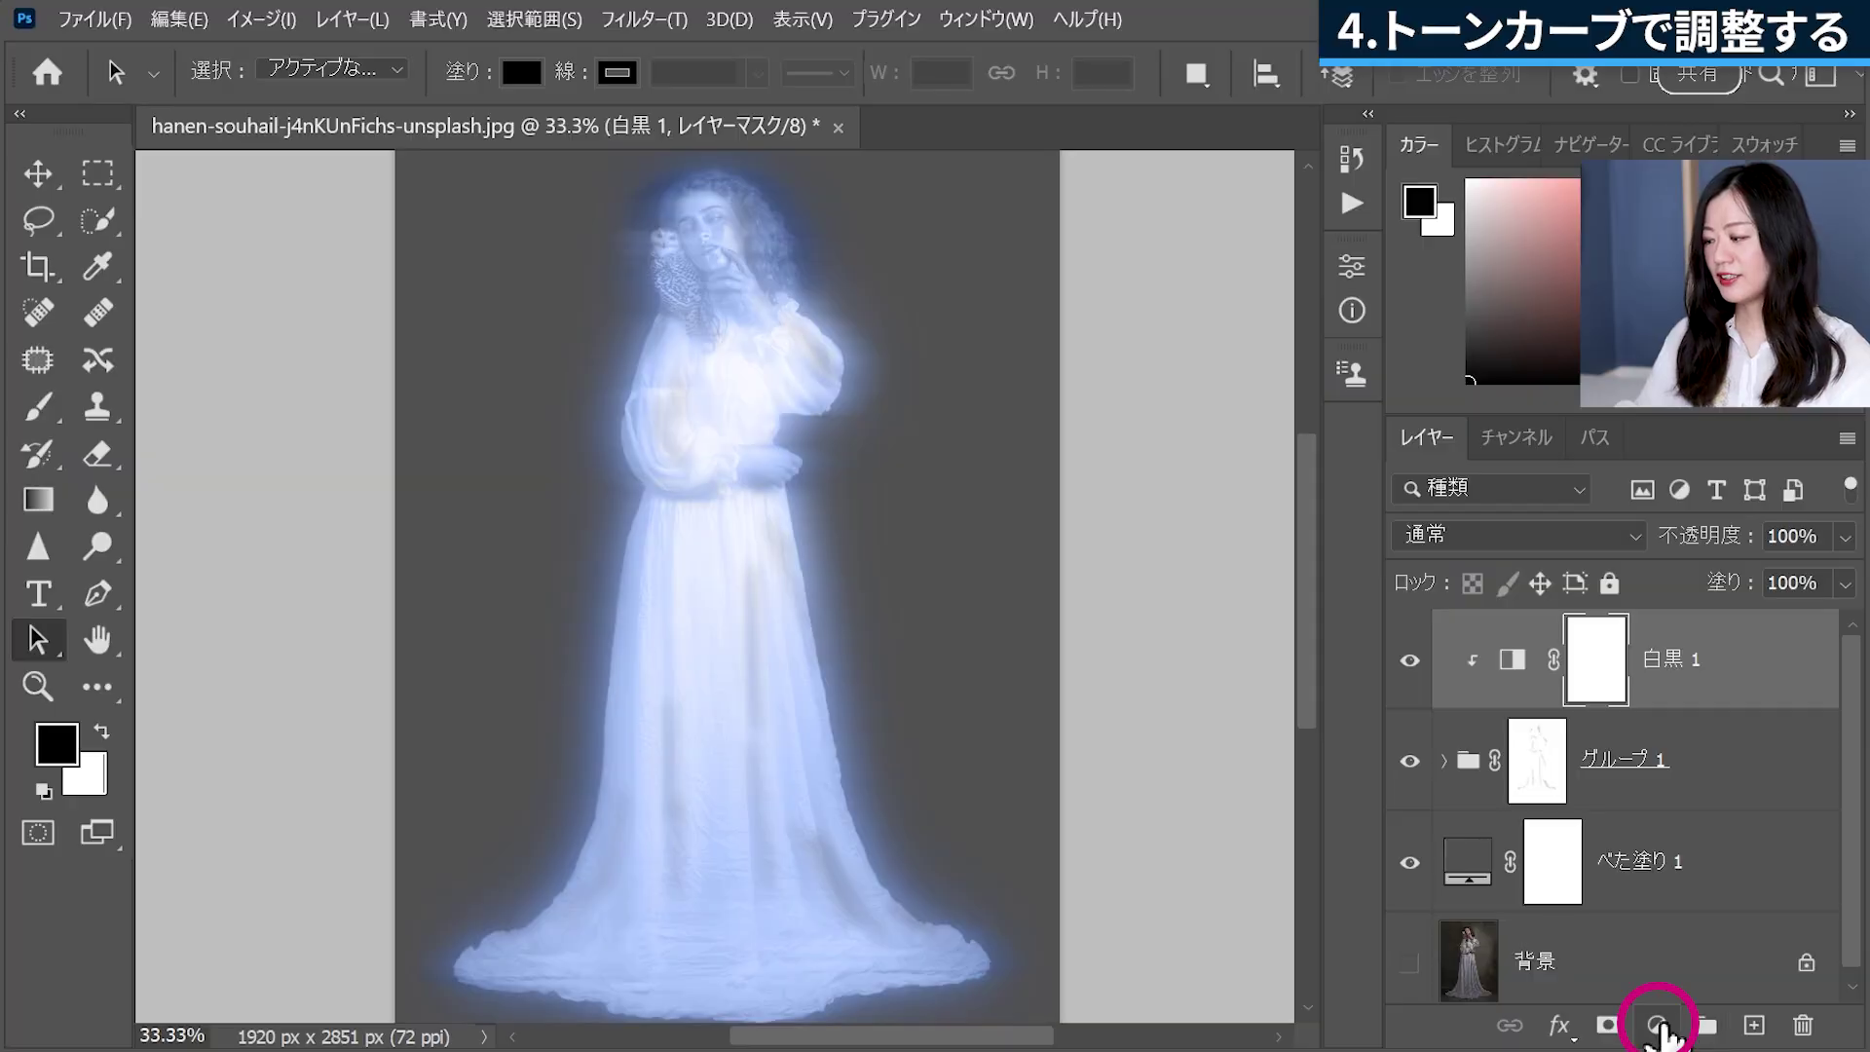
# - Open the Create new fill or adjustment layer menu in the Layers panel
pyautogui.click(1657, 1028)
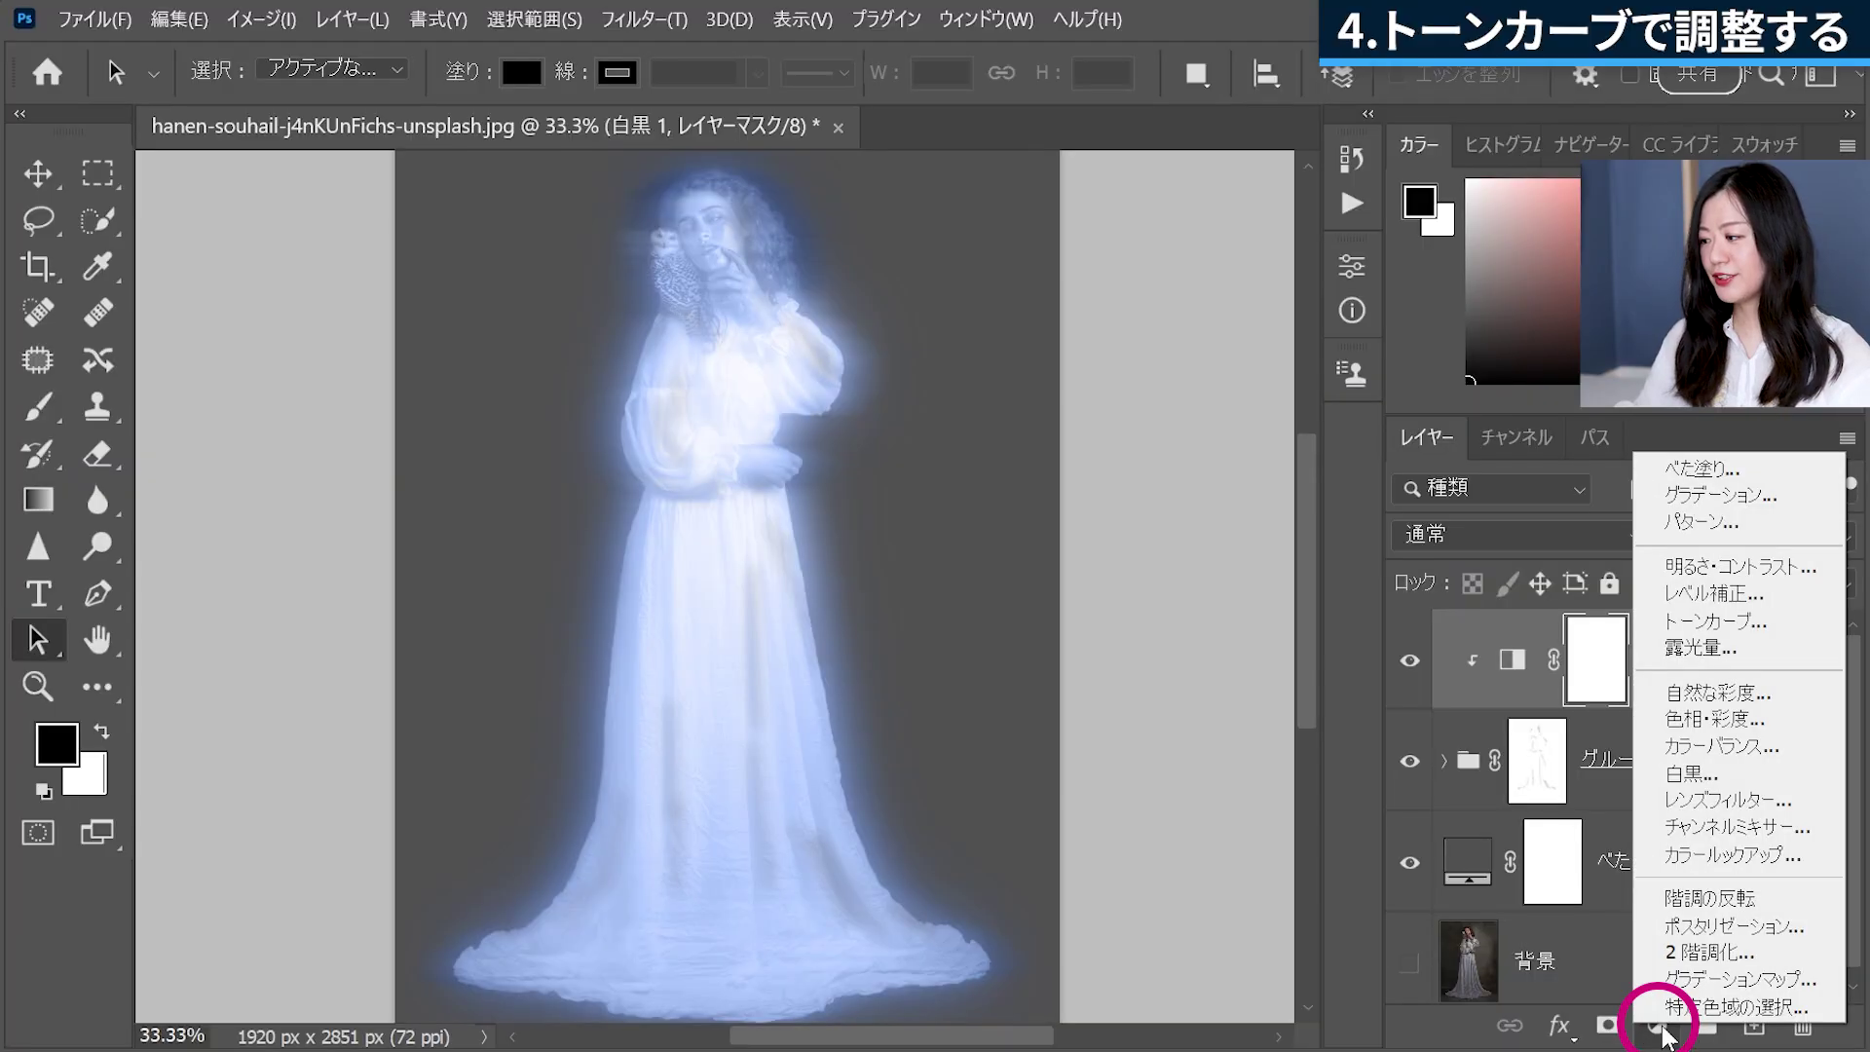
# - Add a トーンカーブ Curves layer, lower the white point, shape the curve, and clip it to the ghost
pyautogui.click(1748, 624)
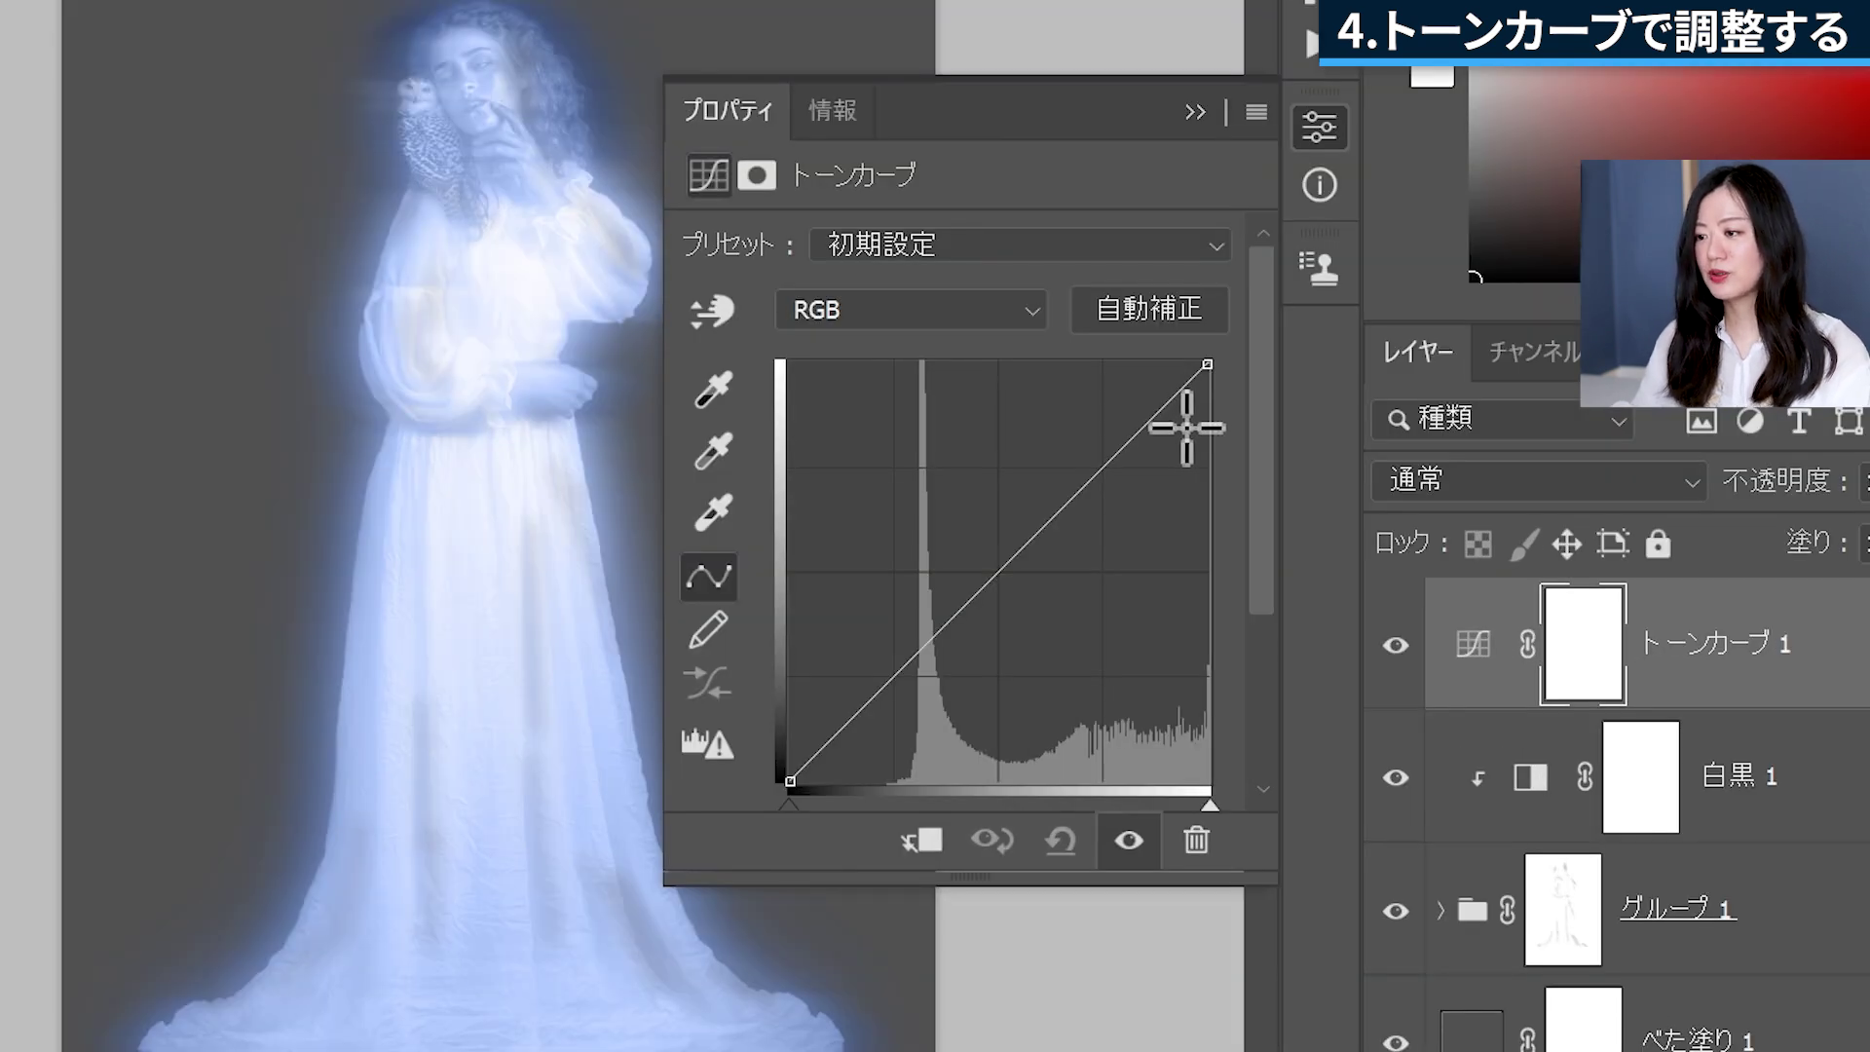
pyautogui.click(1209, 363)
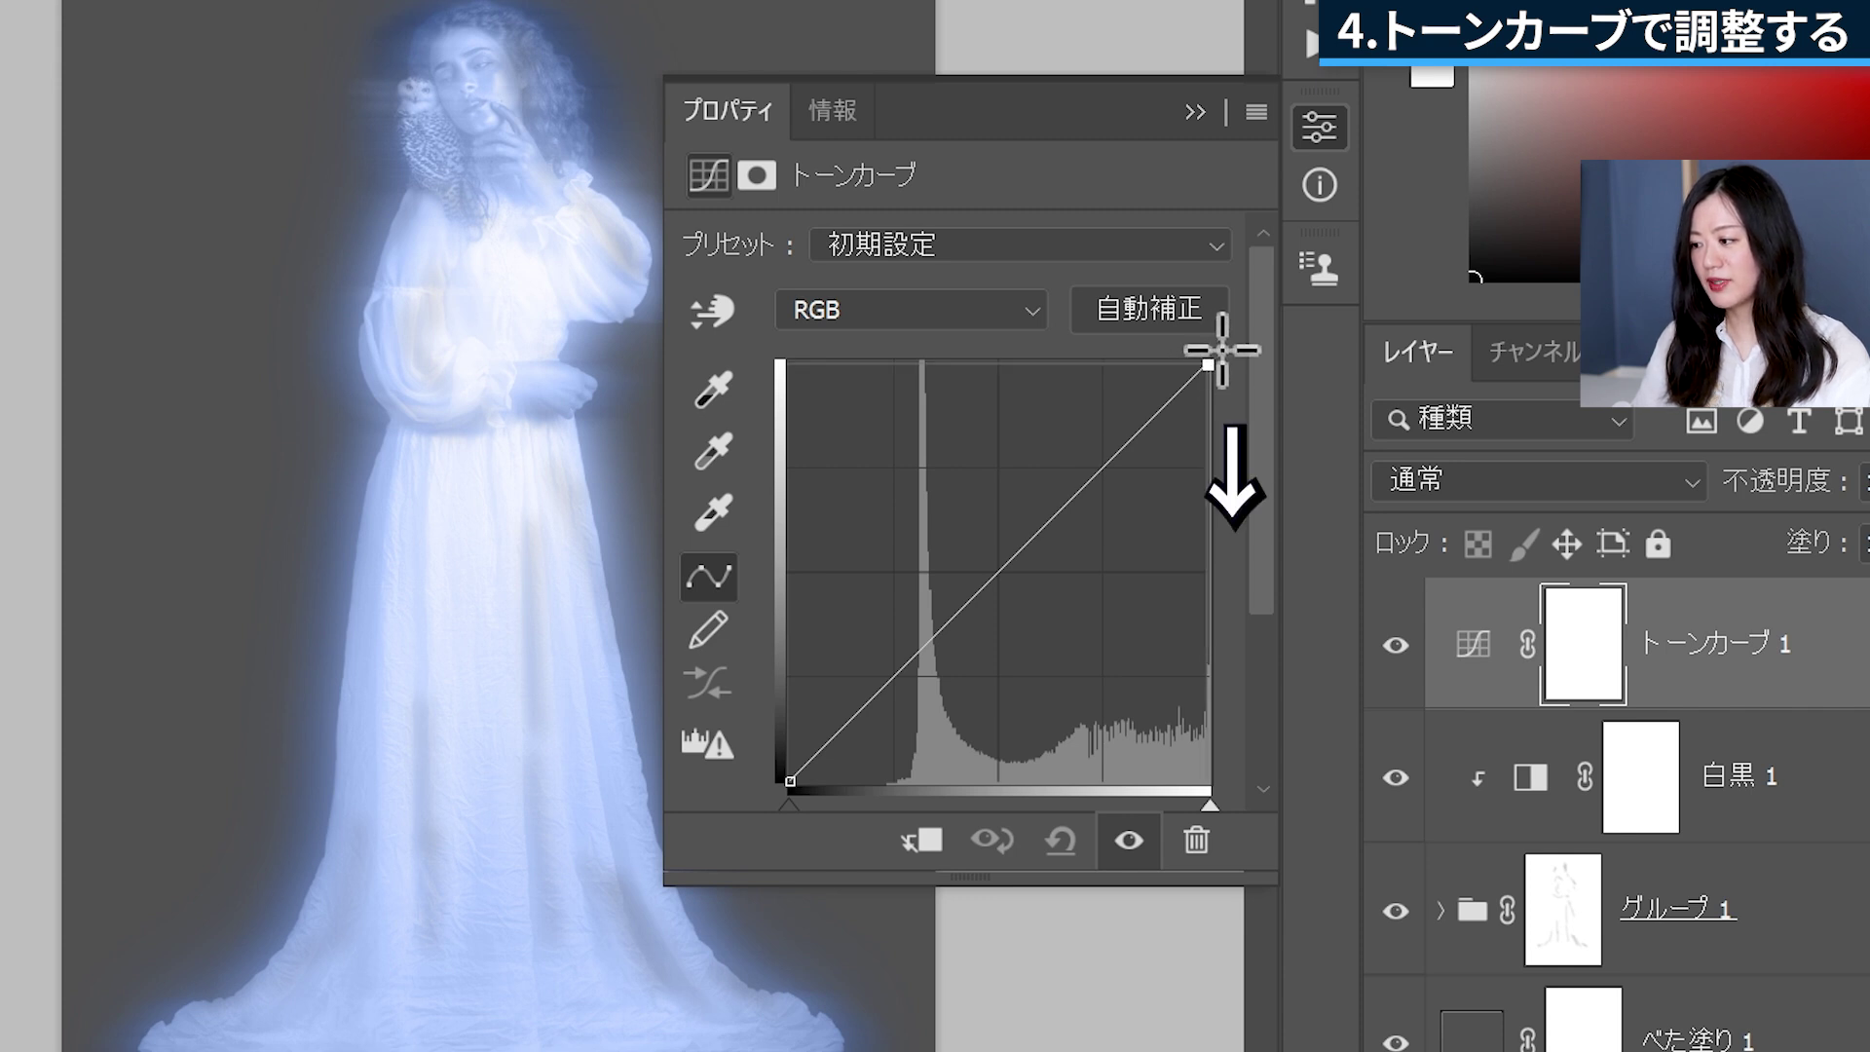
pyautogui.moveTo(1223, 360)
pyautogui.mouseDown()
pyautogui.moveTo(1244, 412)
pyautogui.moveTo(1250, 370)
pyautogui.mouseUp()
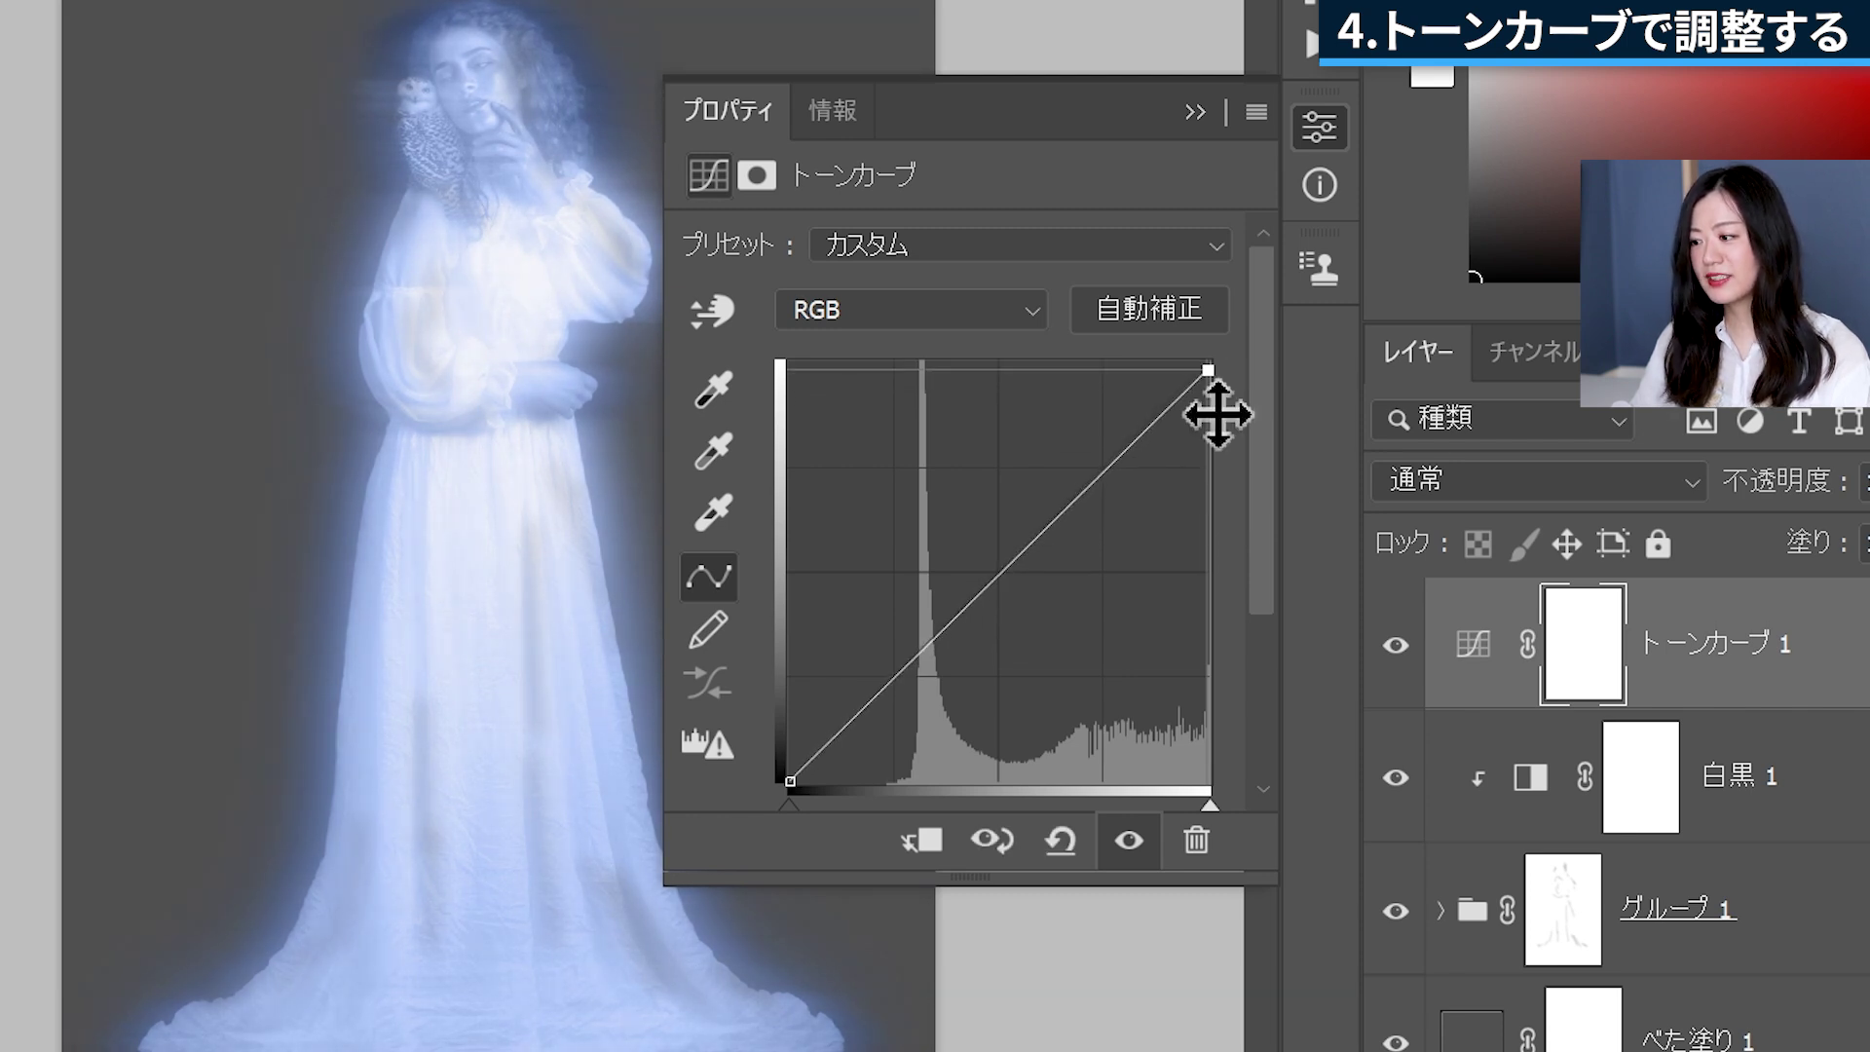
pyautogui.click(1132, 440)
pyautogui.moveTo(1134, 440); pyautogui.dragTo(1134, 450)
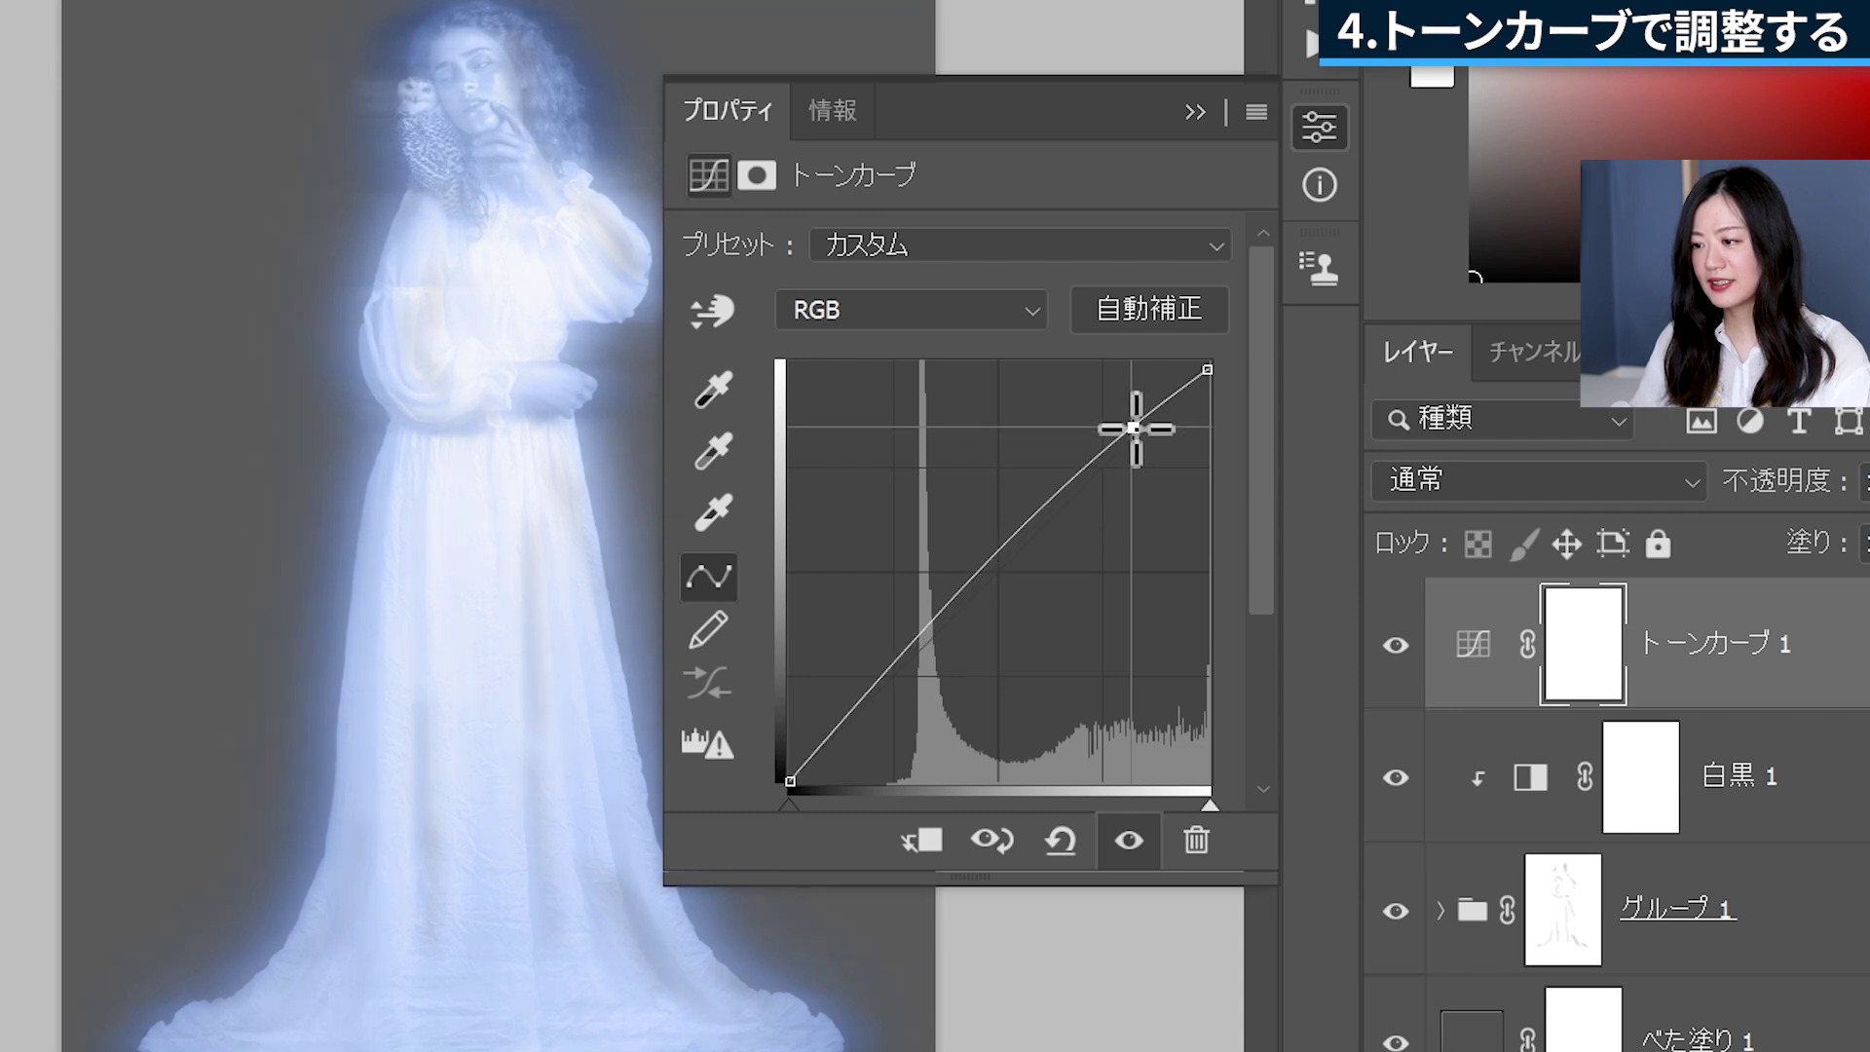
pyautogui.click(901, 662)
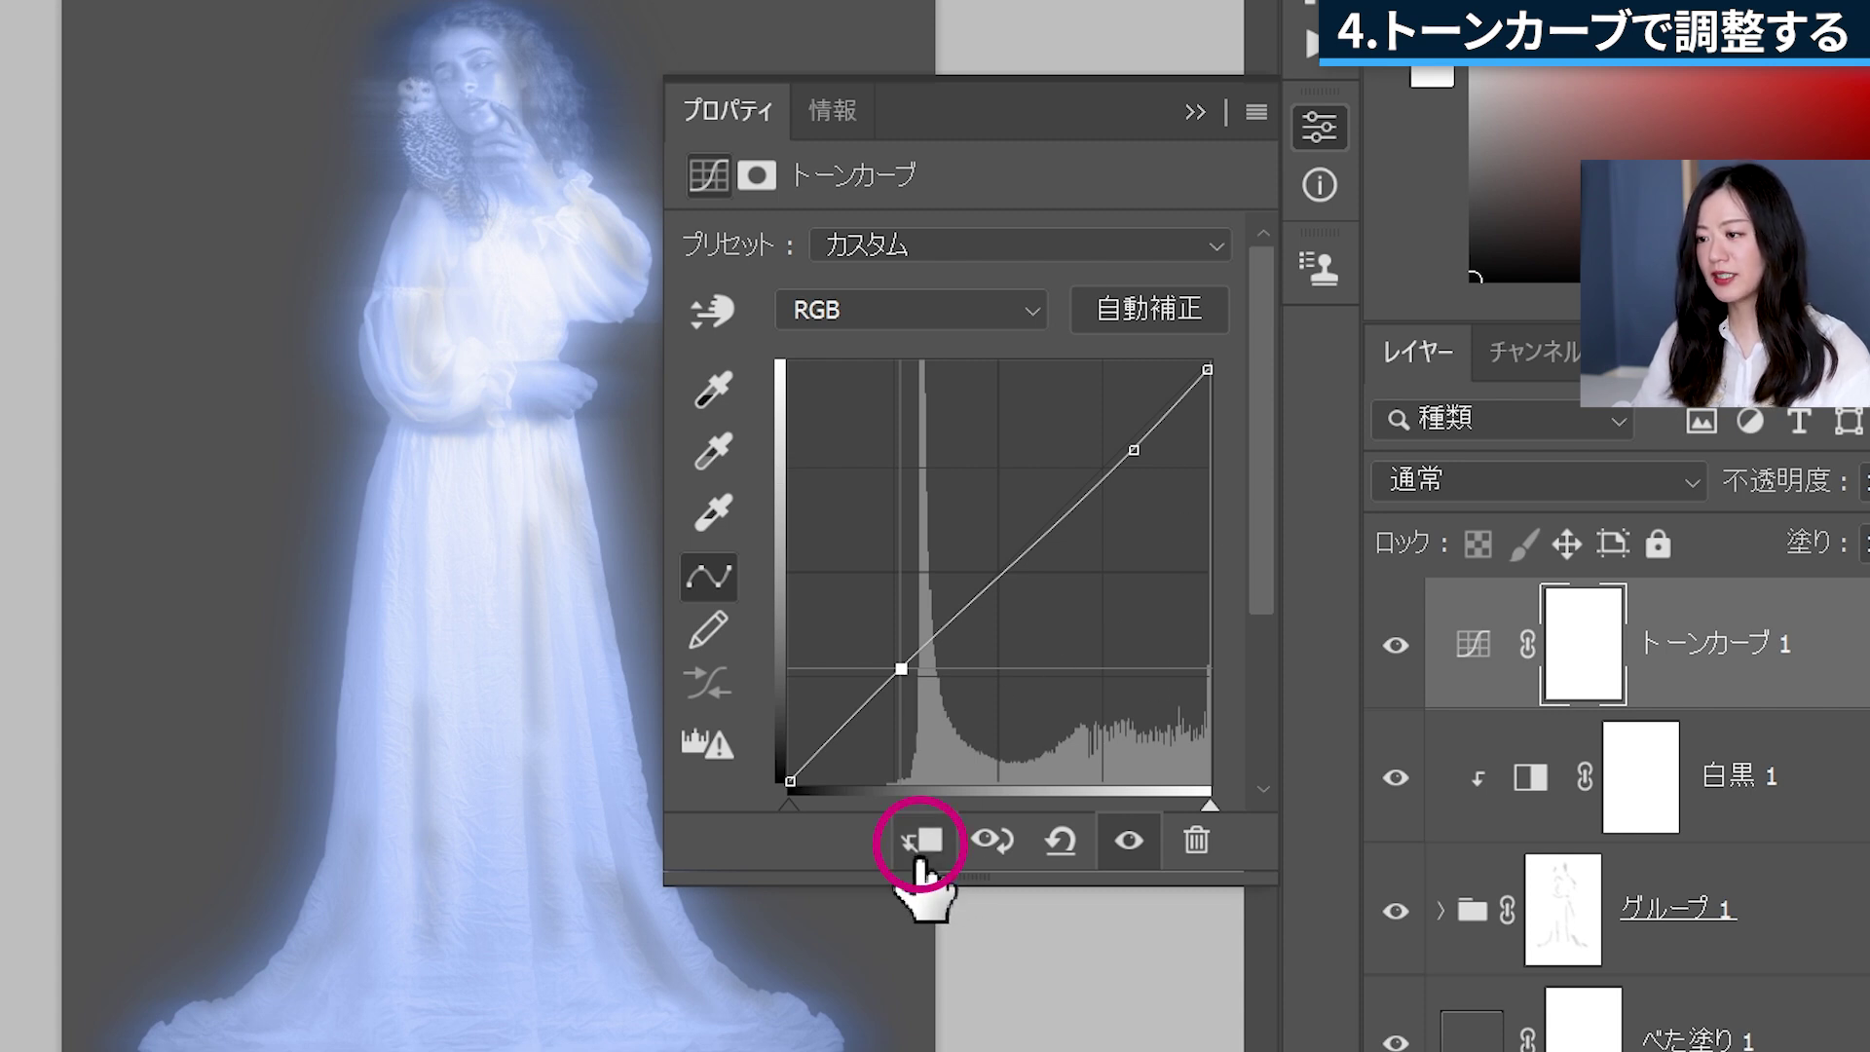
pyautogui.click(918, 850)
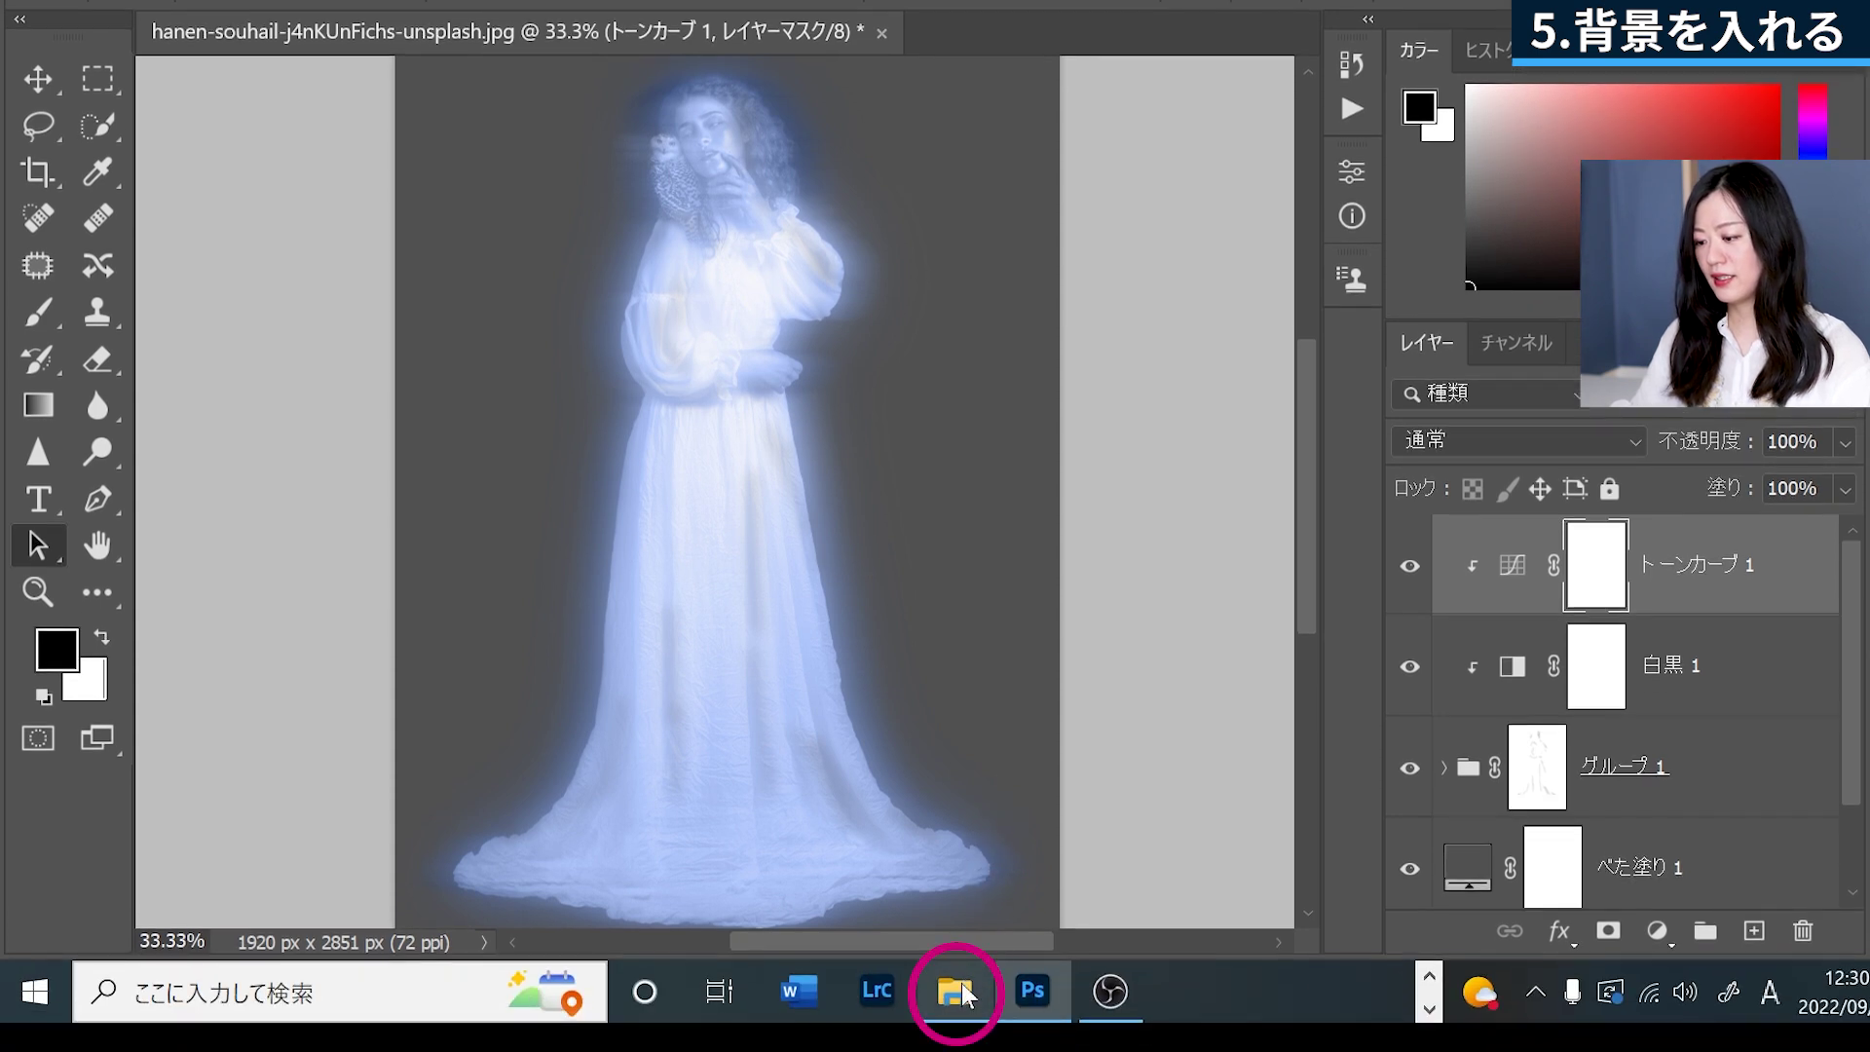
# - Drag folco-masi-ytgtON0bGGI-unsplash.jpg from the download folder onto the canvas as a placed layer
pyautogui.click(952, 988)
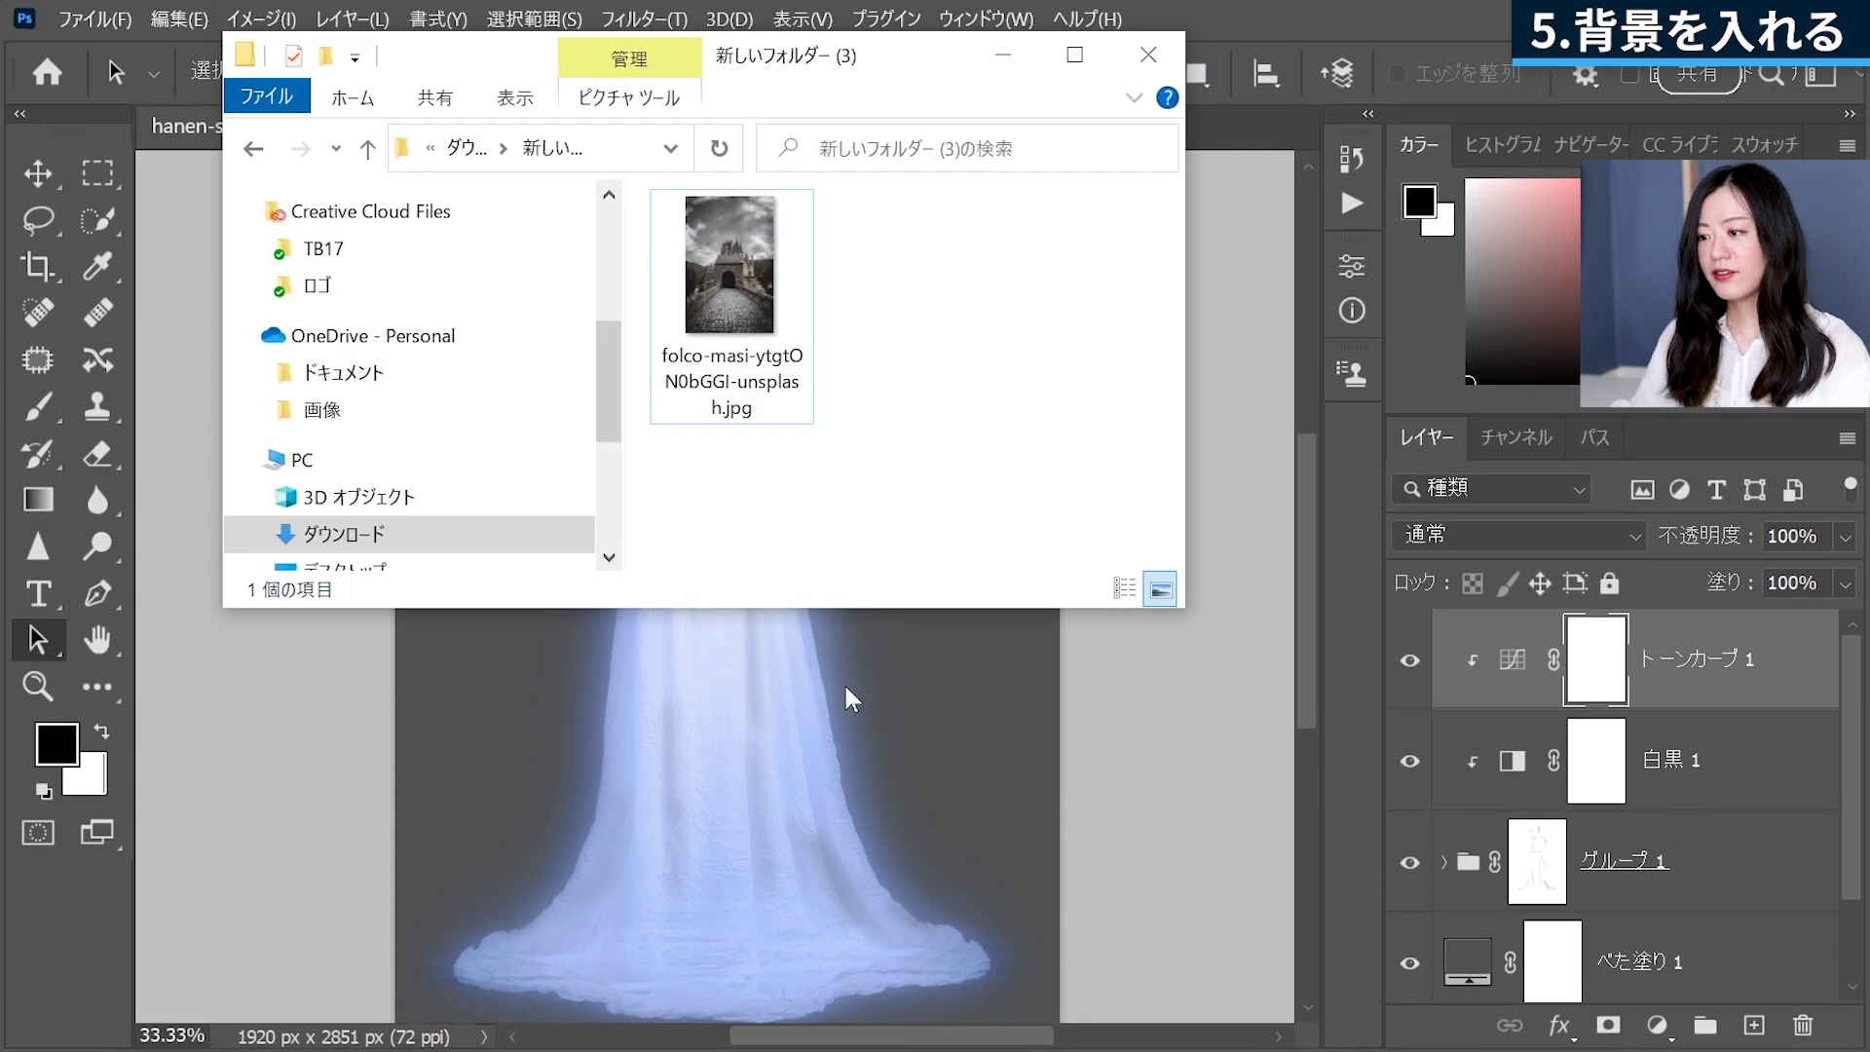
pyautogui.moveTo(731, 271)
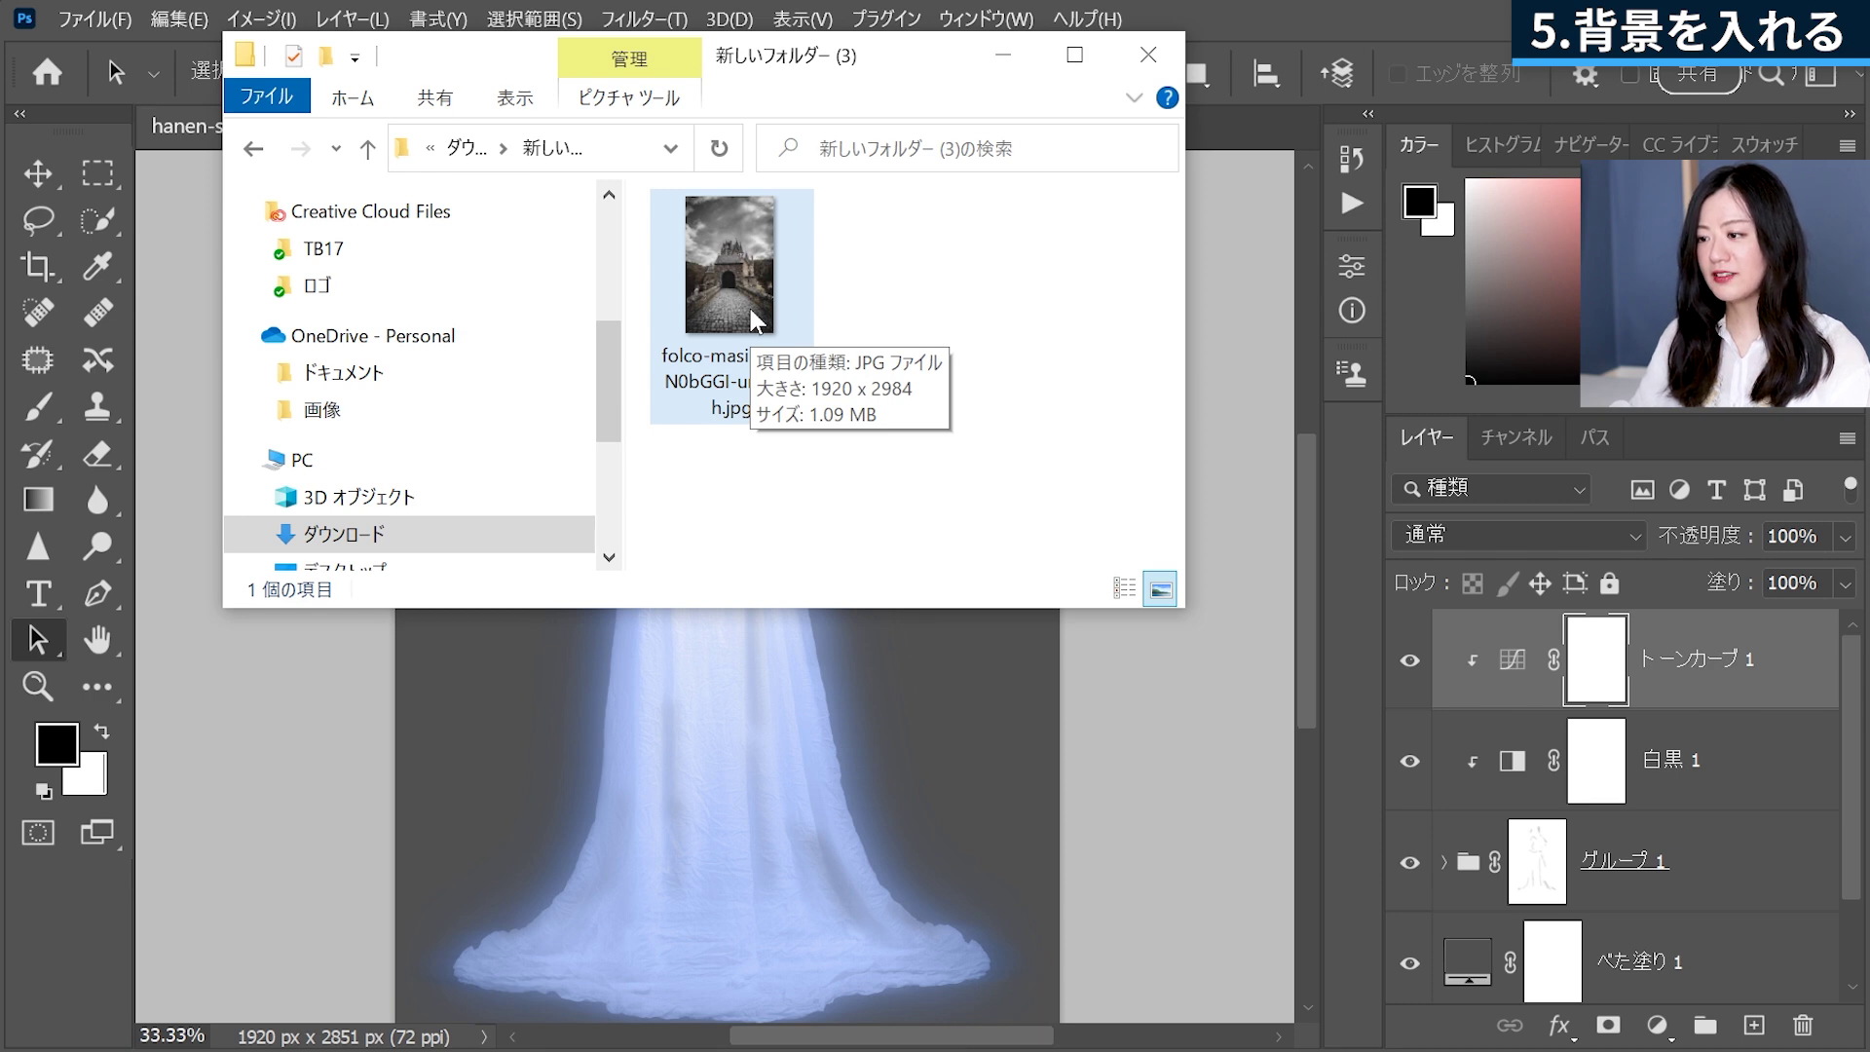
pyautogui.moveTo(754, 320); pyautogui.dragTo(993, 762)
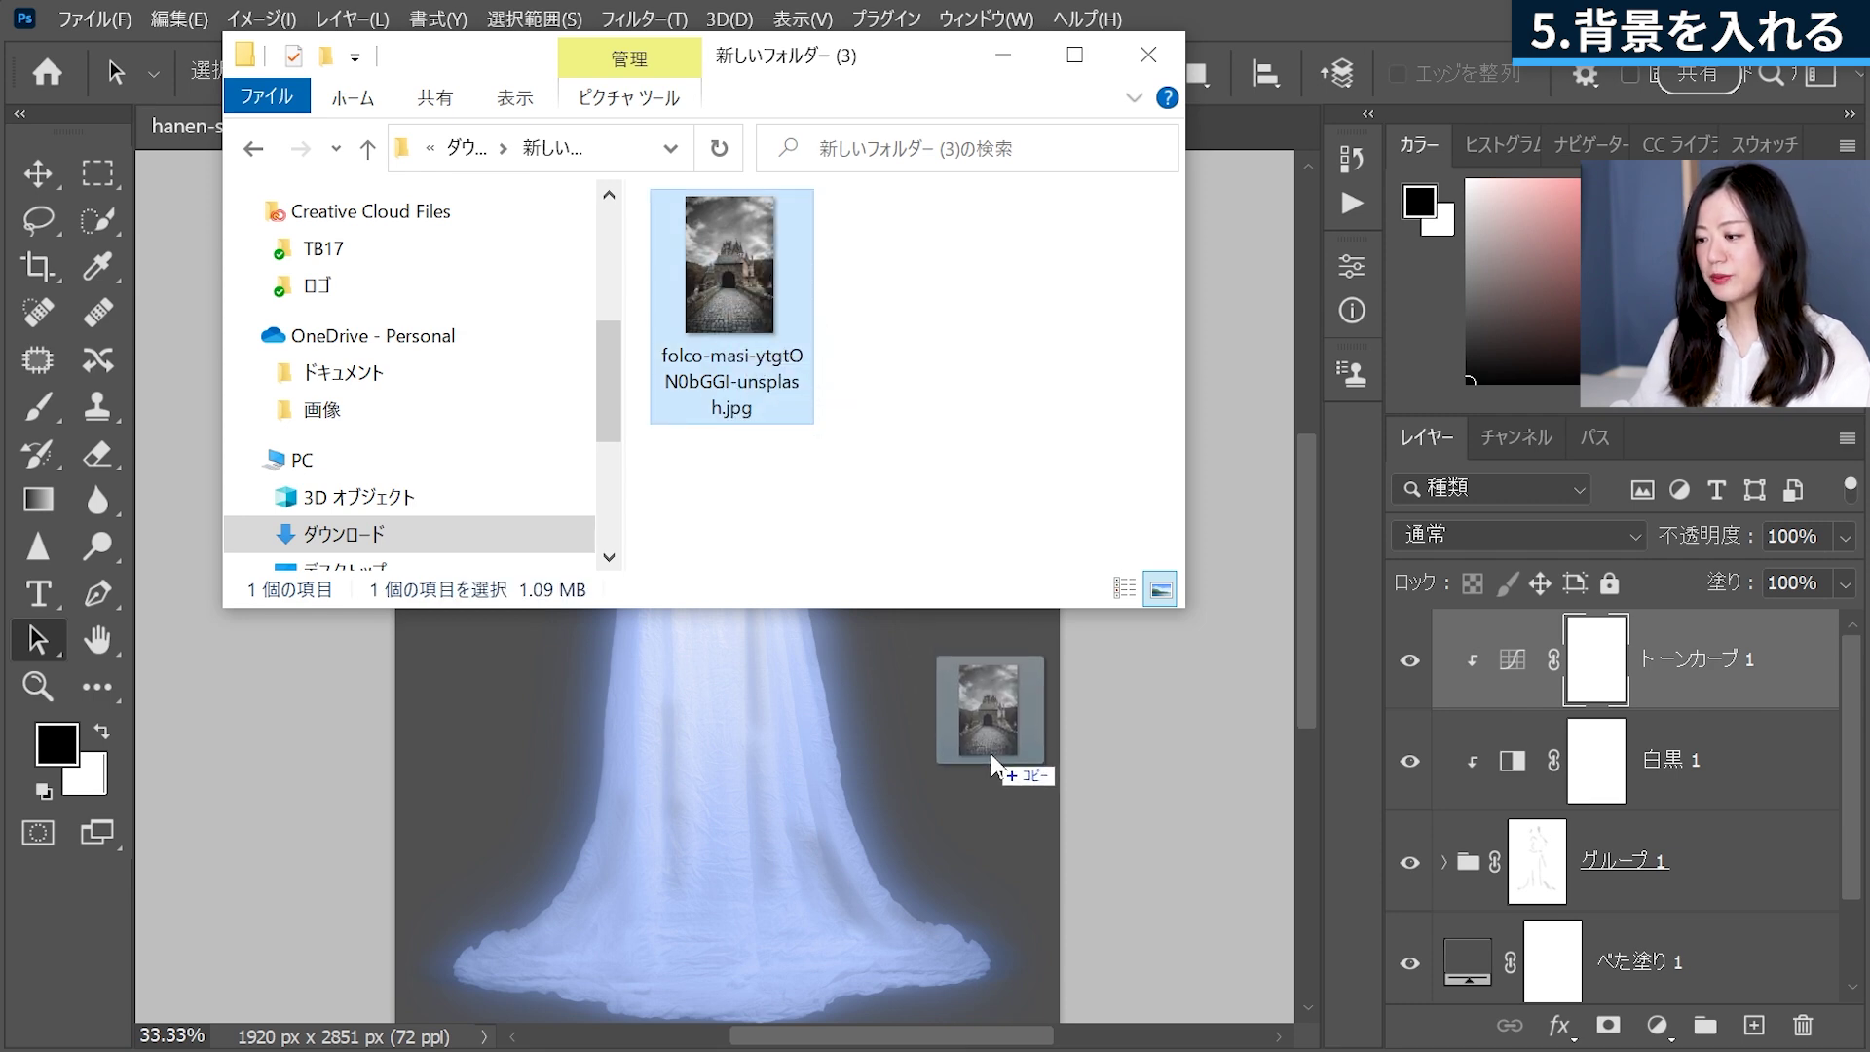
pyautogui.moveTo(993, 762); pyautogui.dragTo(994, 756)
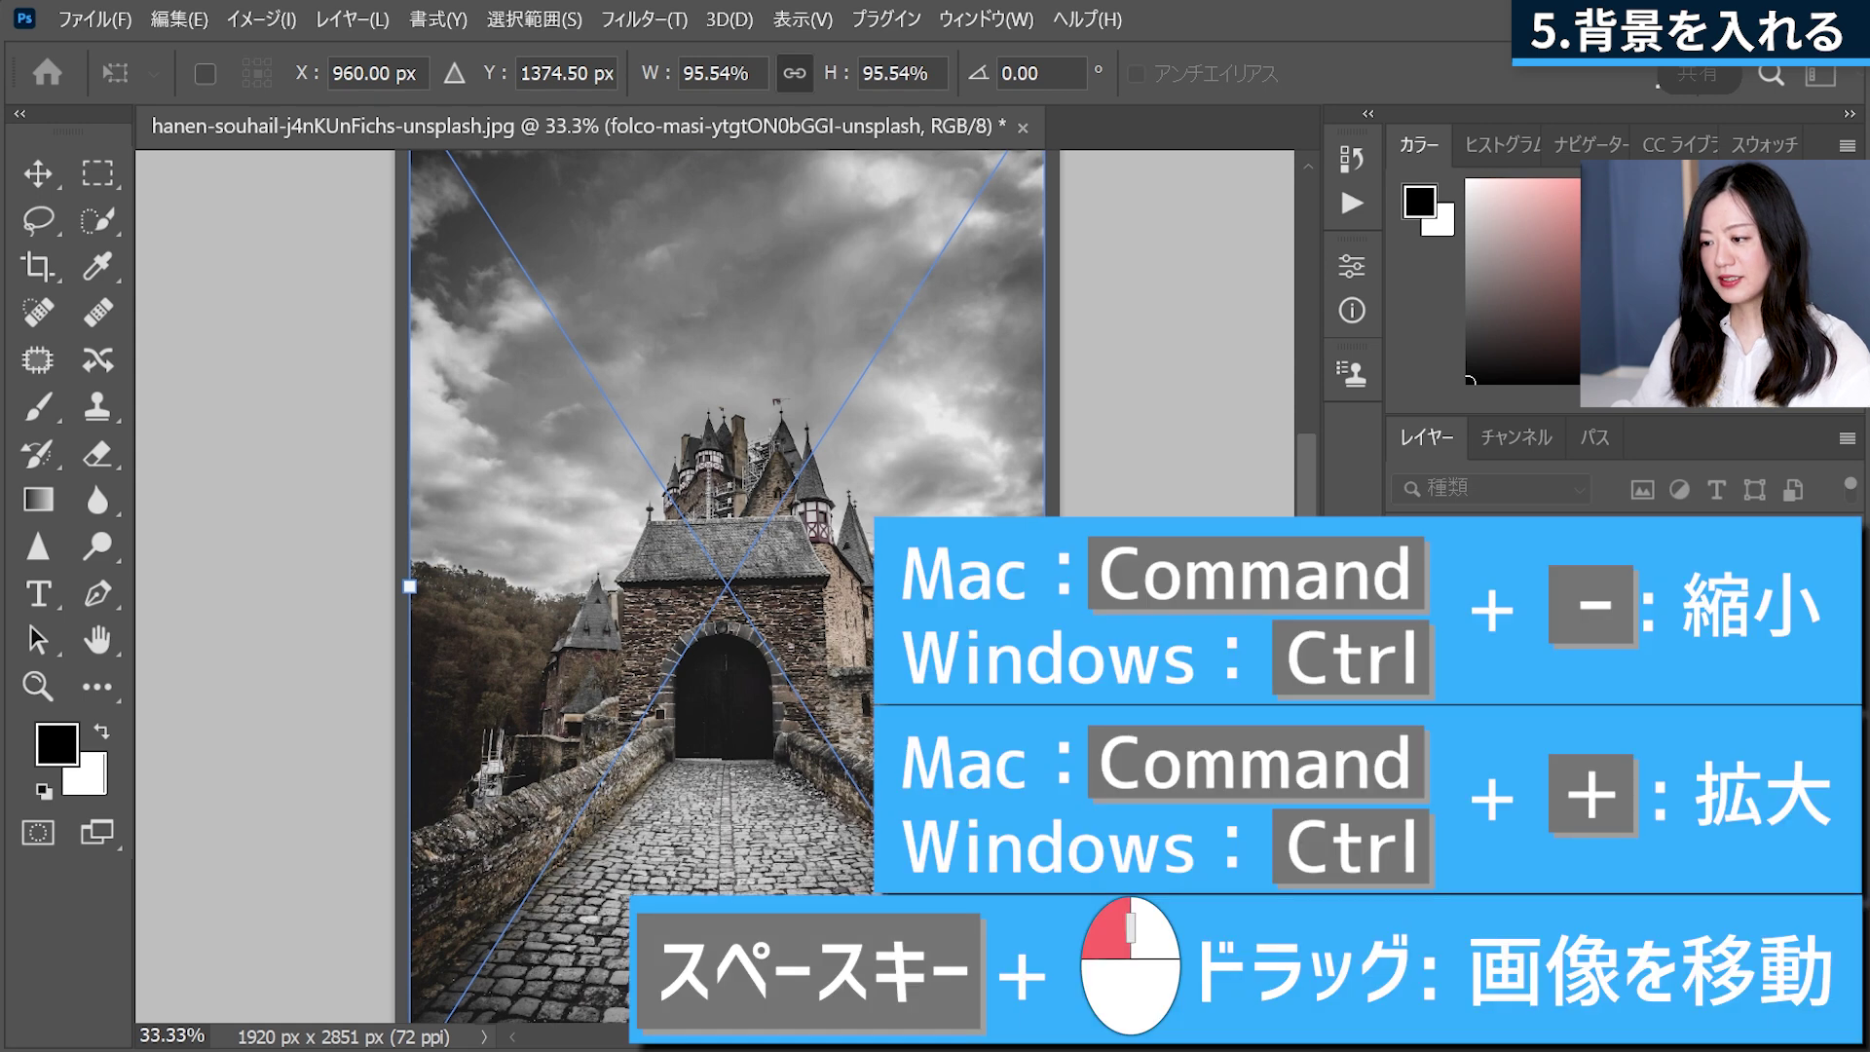
# - Enlarge and shift the placed castle photo so it fills the canvas
pyautogui.hotkey('ctrl', '-')
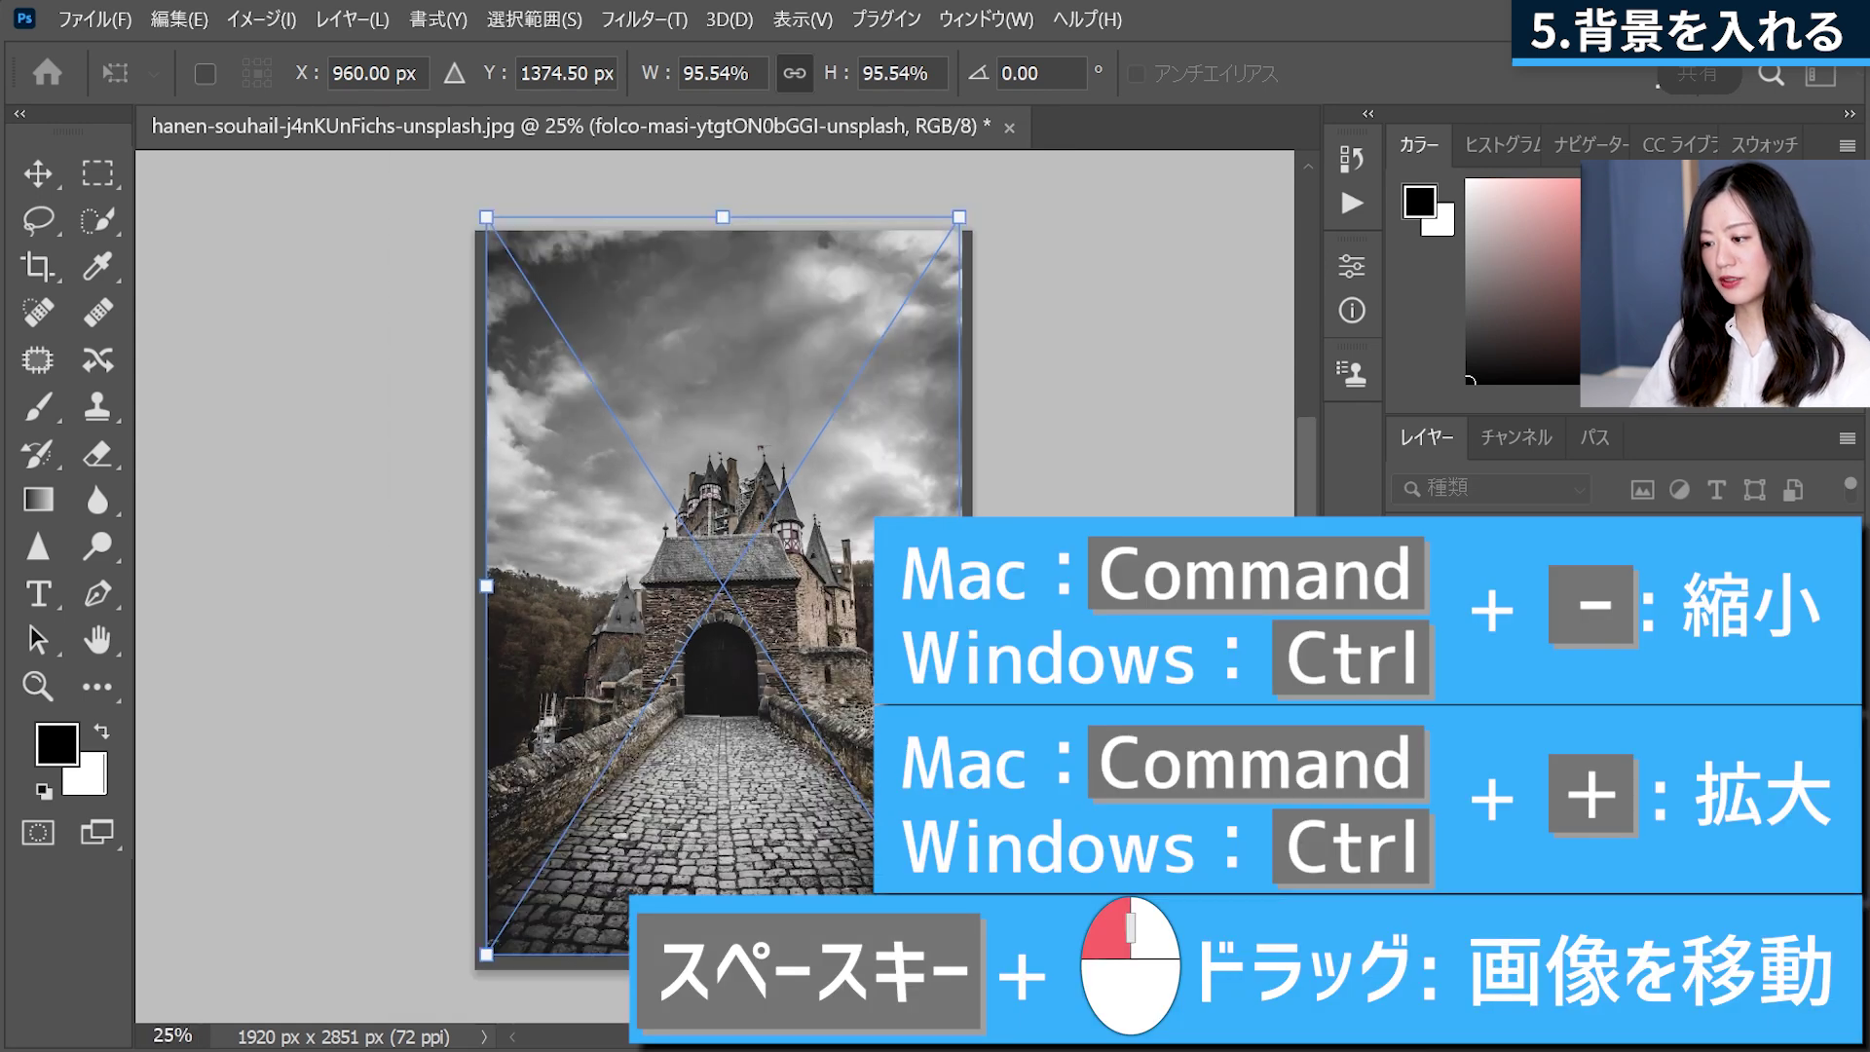
pyautogui.moveTo(828, 764); pyautogui.dragTo(817, 787)
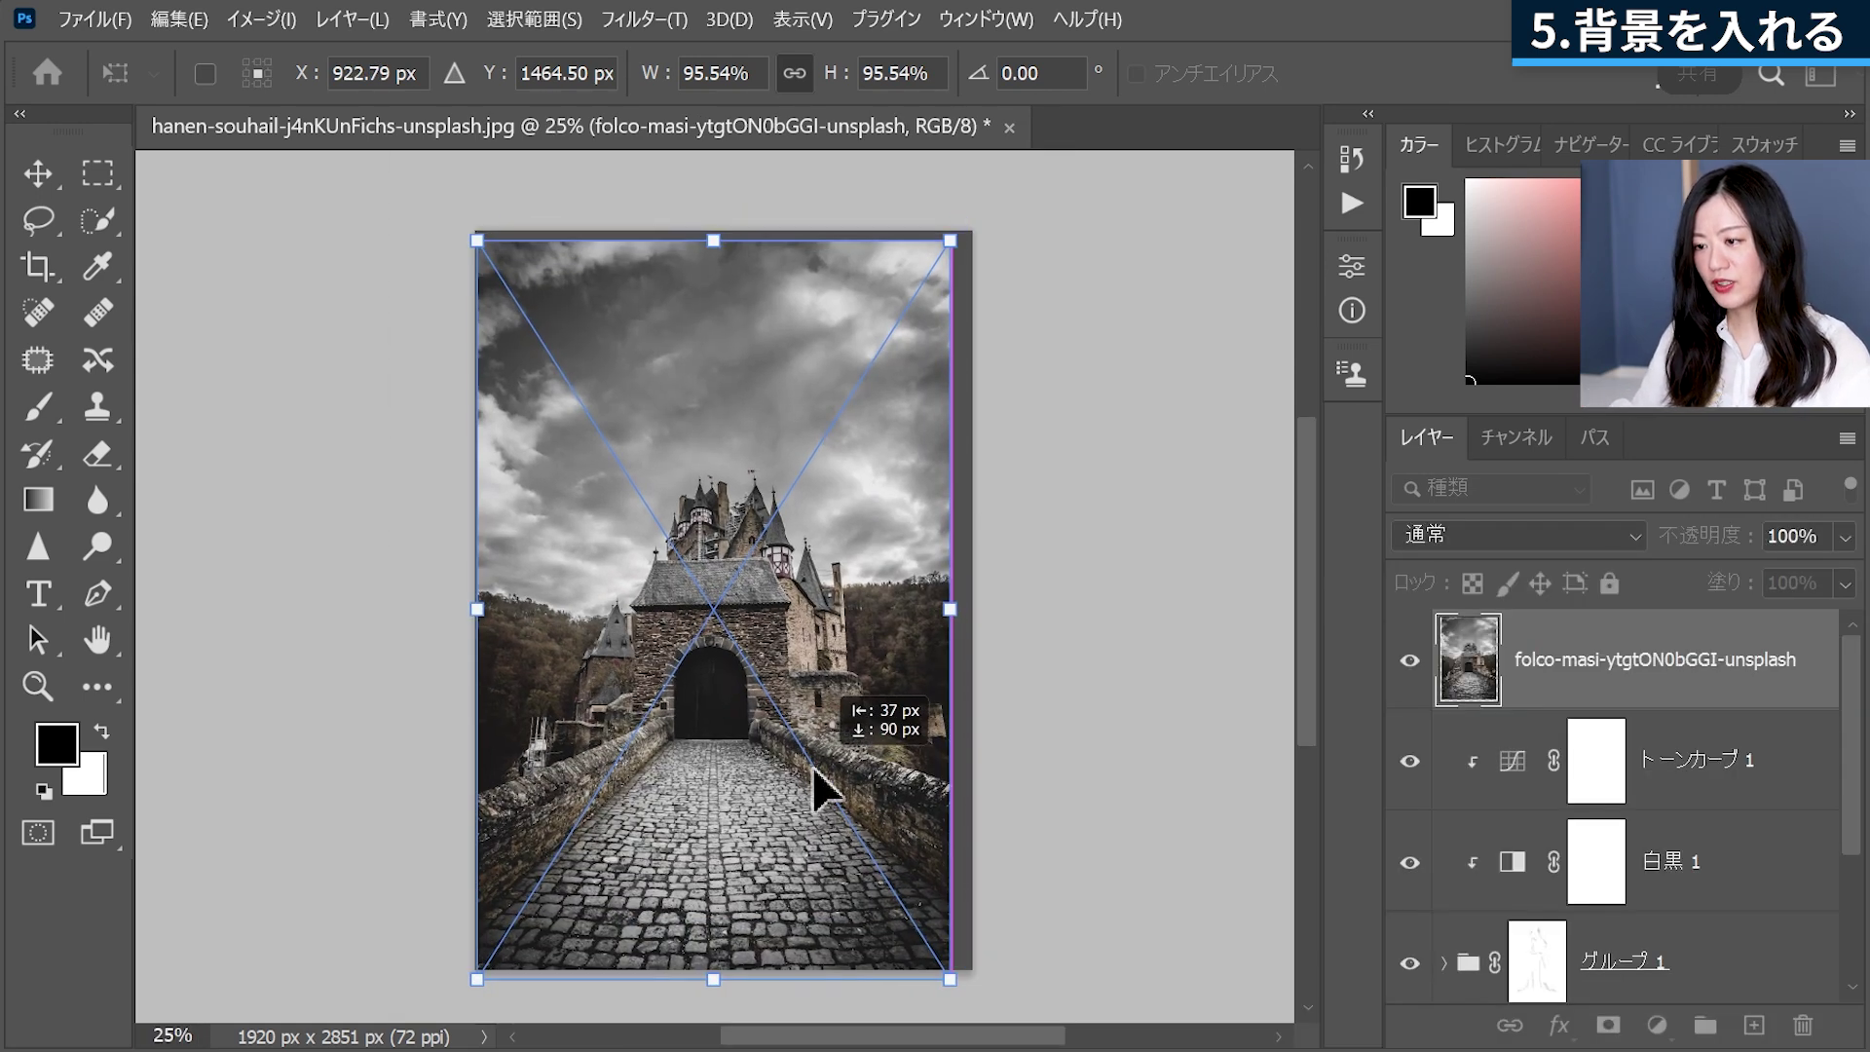
pyautogui.moveTo(949, 239); pyautogui.dragTo(982, 203)
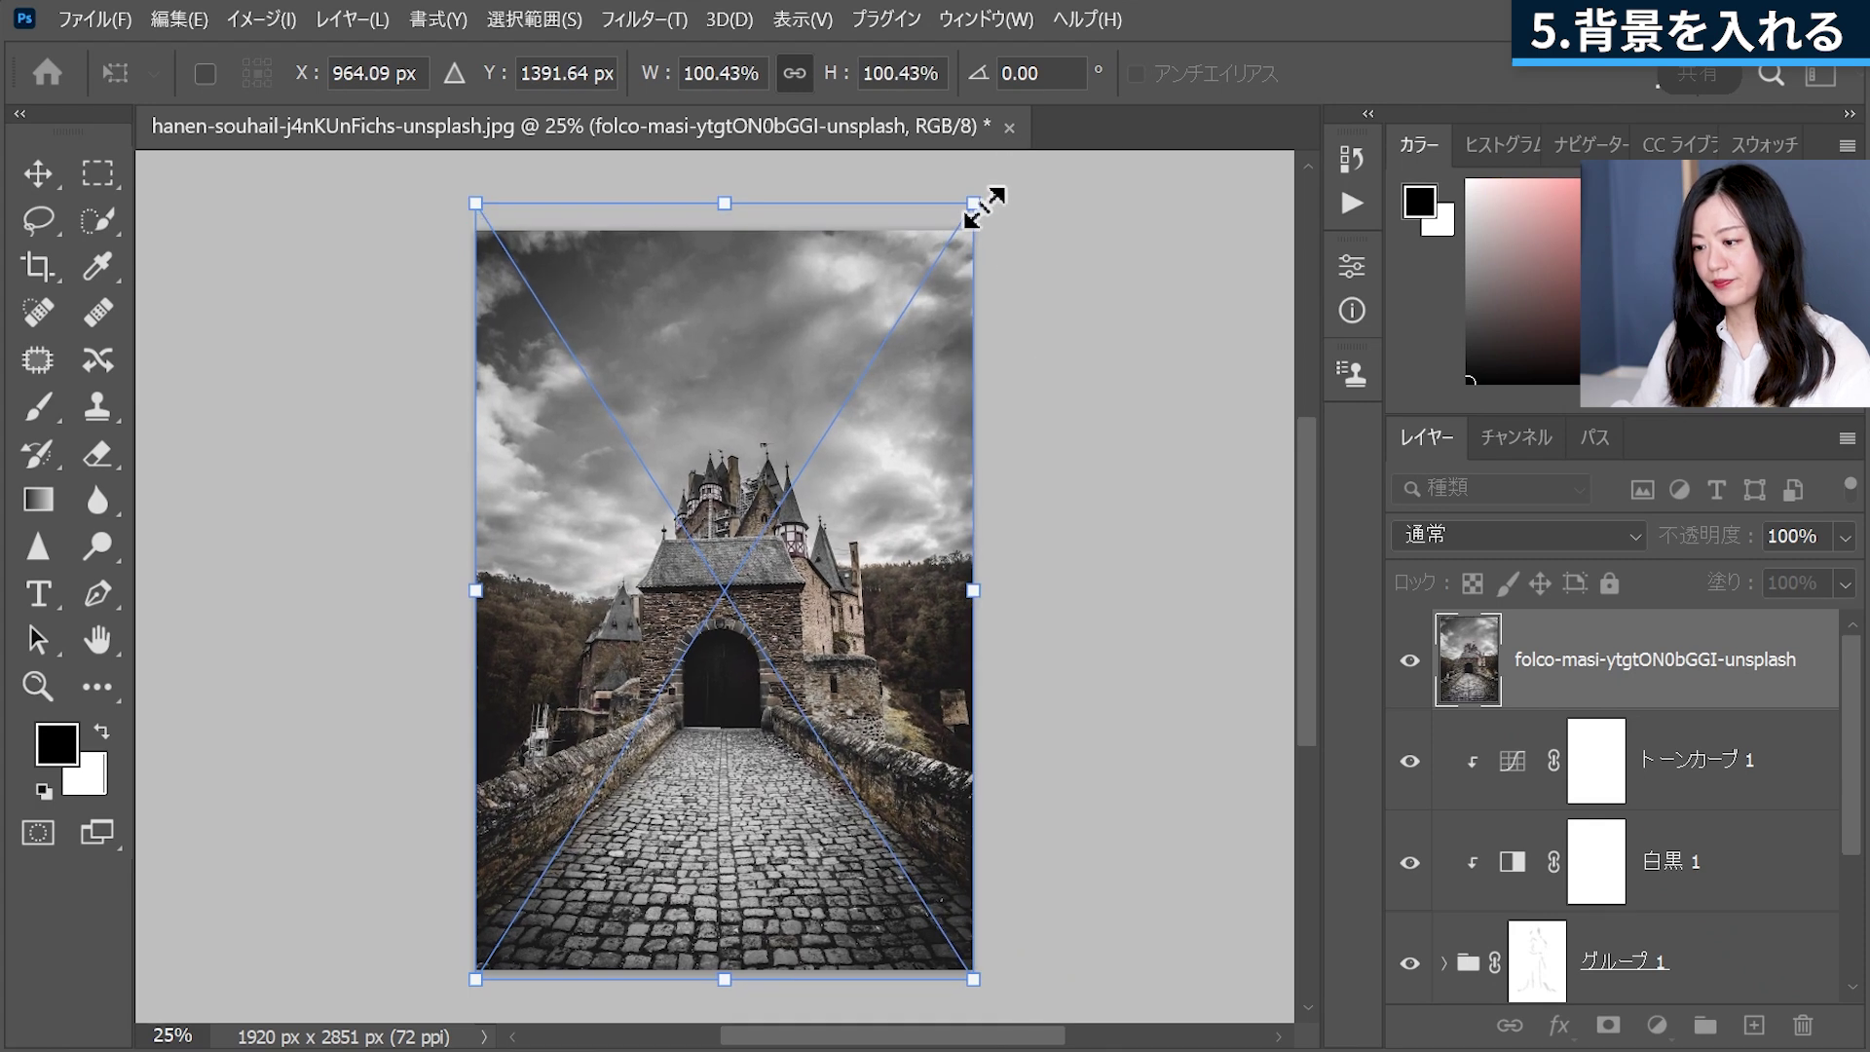
pyautogui.press('Return')
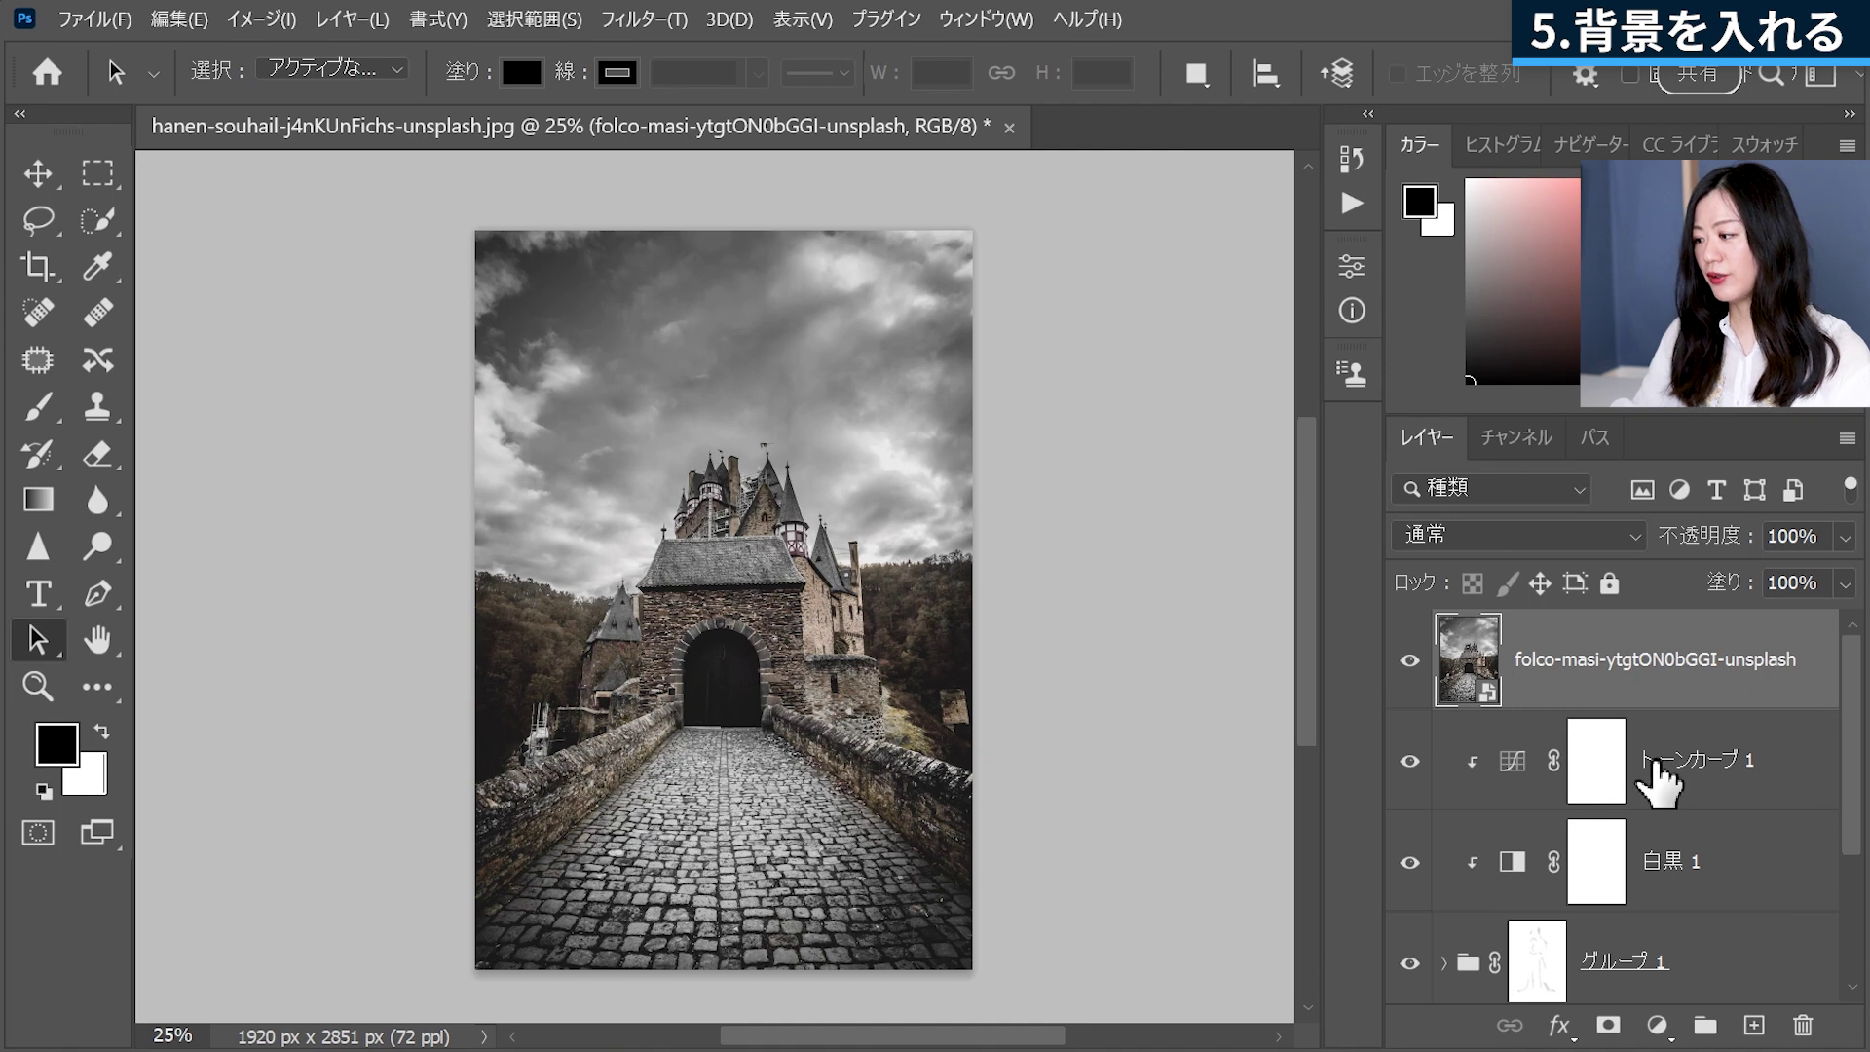
# - Move the castle layer beneath グループ 1 and delete the grey fill layer べた塗り 1
pyautogui.moveTo(1638, 662); pyautogui.dragTo(1600, 818)
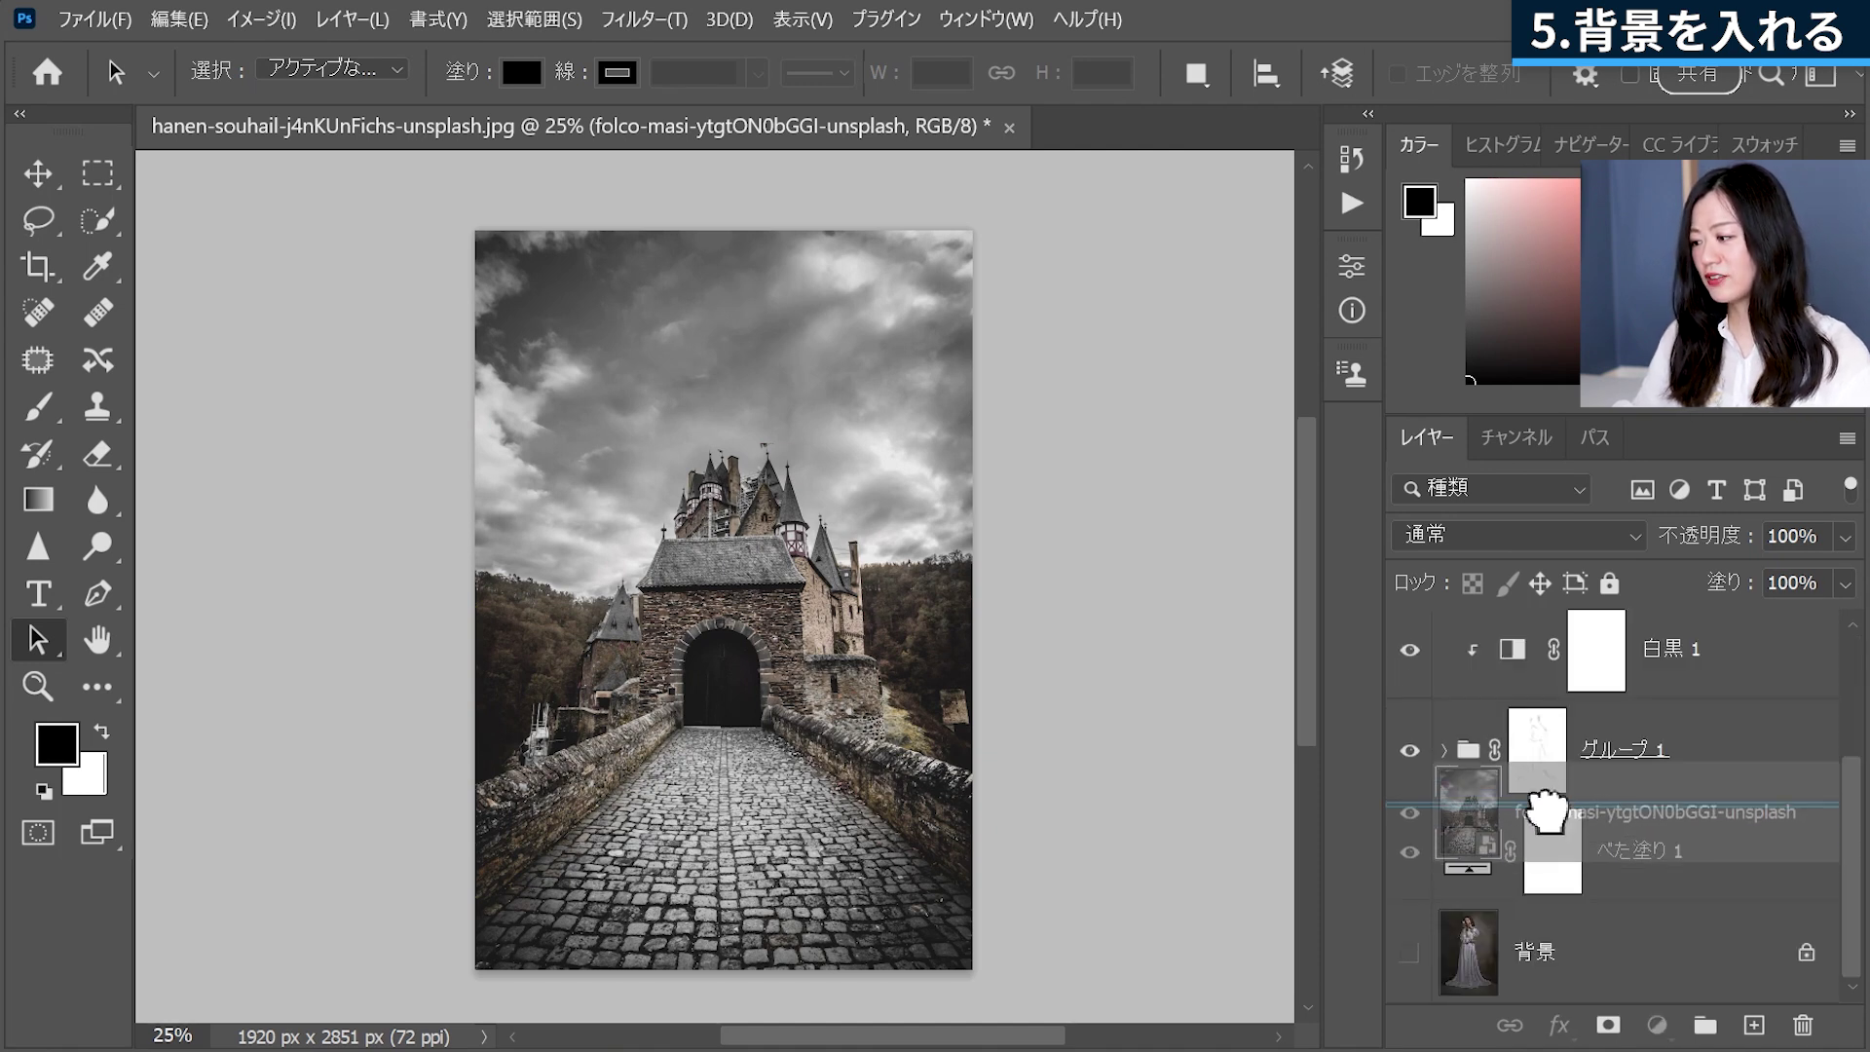
pyautogui.moveTo(1600, 818); pyautogui.dragTo(1544, 808)
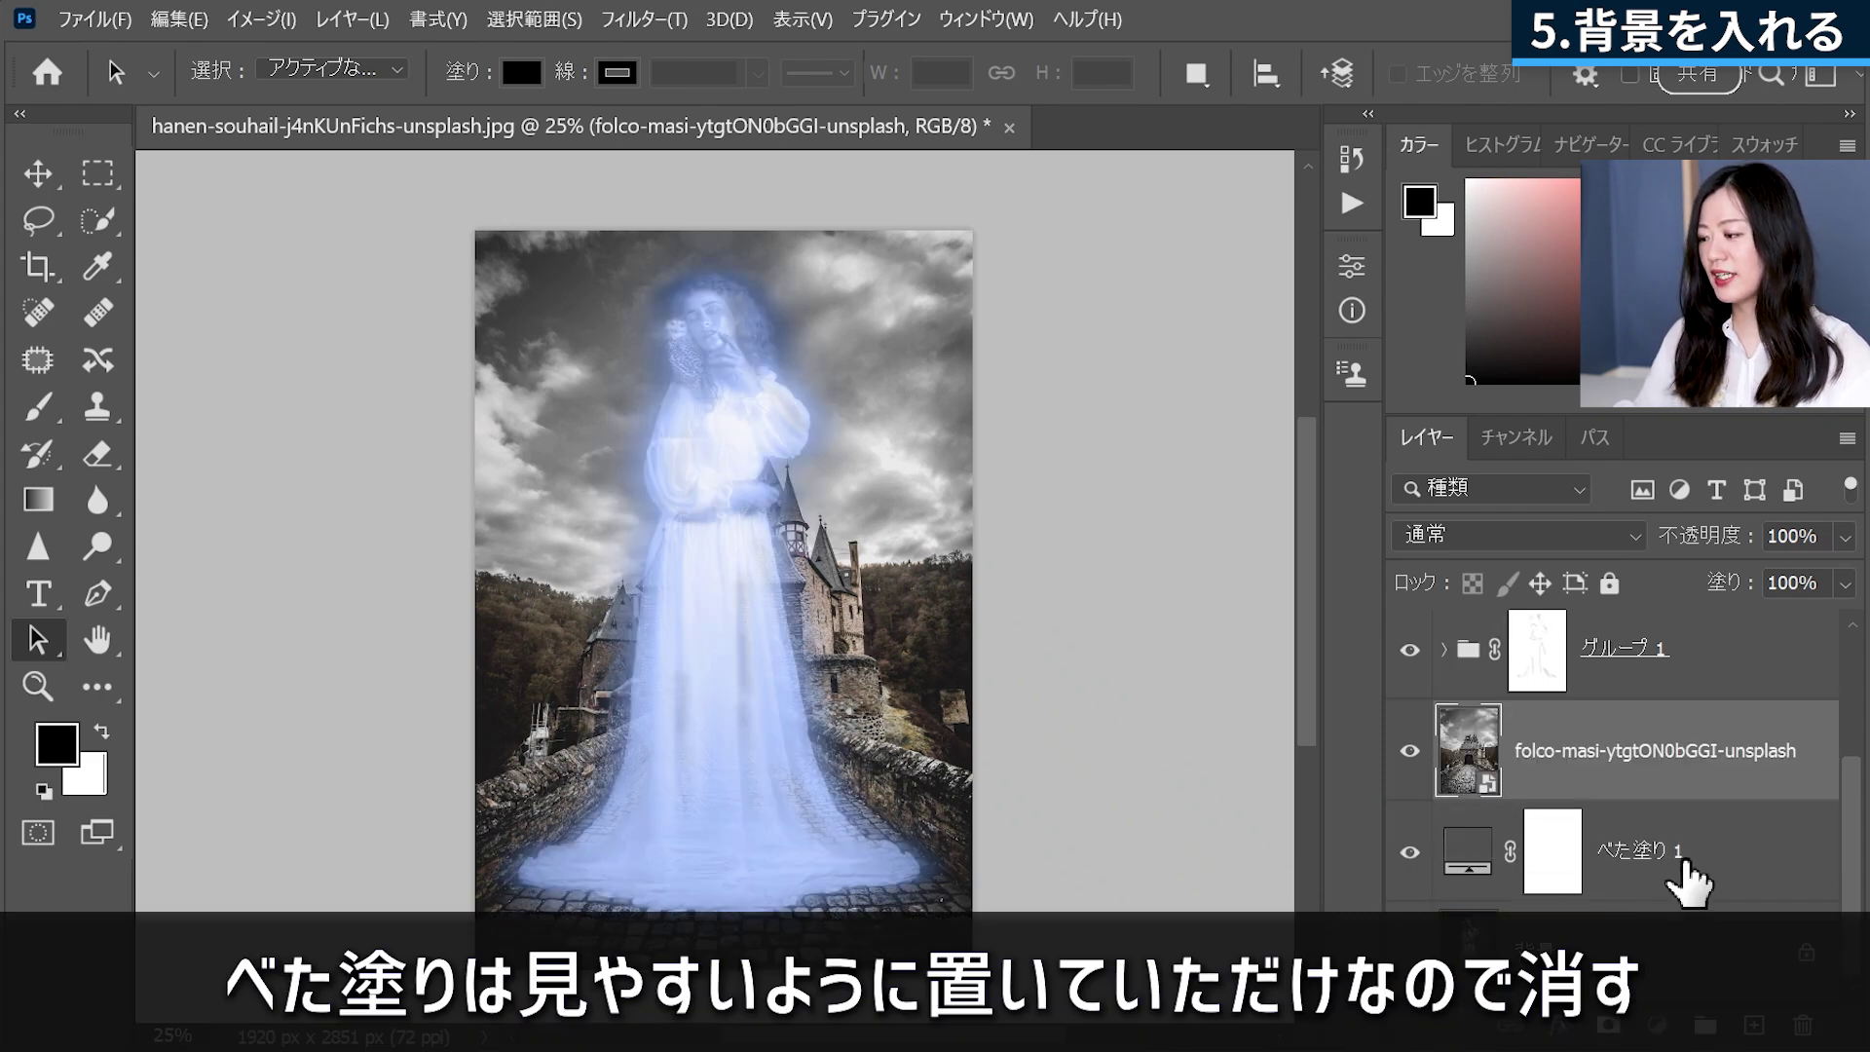
pyautogui.click(1699, 876)
pyautogui.moveTo(1709, 872); pyautogui.dragTo(1797, 1032)
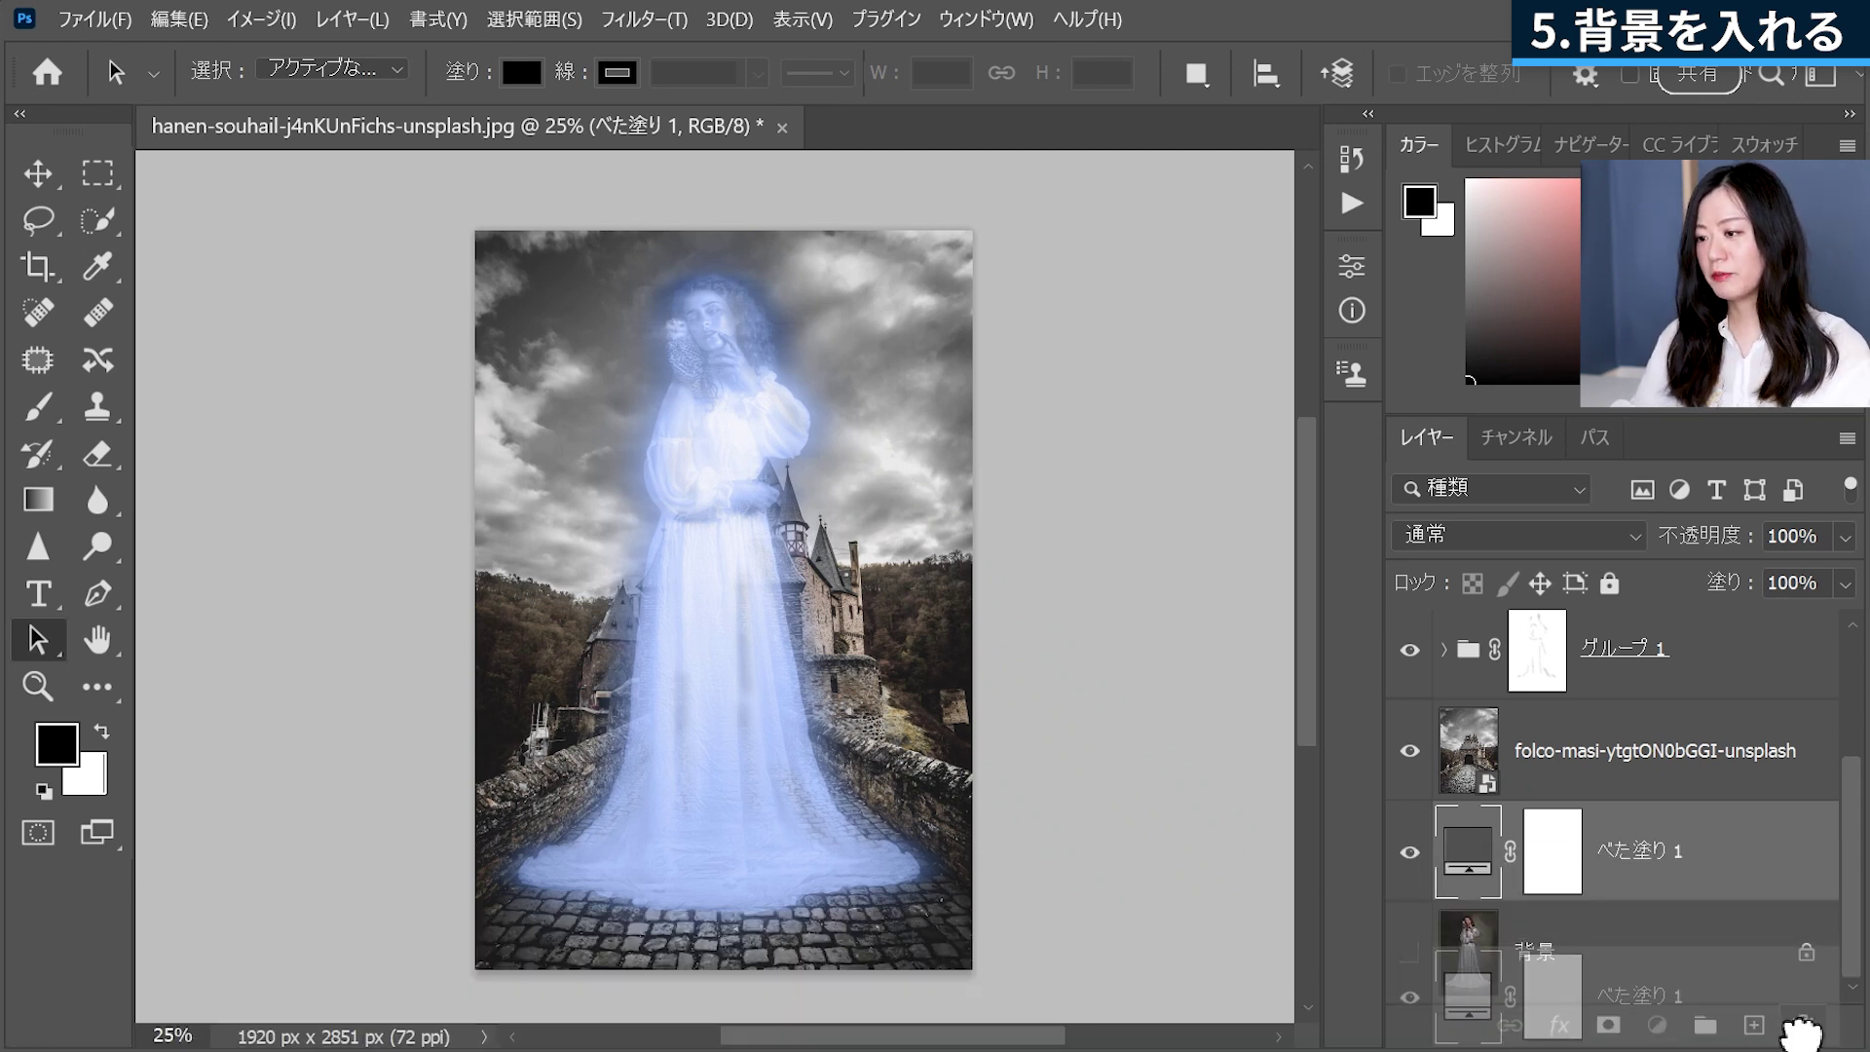
pyautogui.moveTo(1800, 1032); pyautogui.dragTo(1802, 1029)
pyautogui.click(1661, 888)
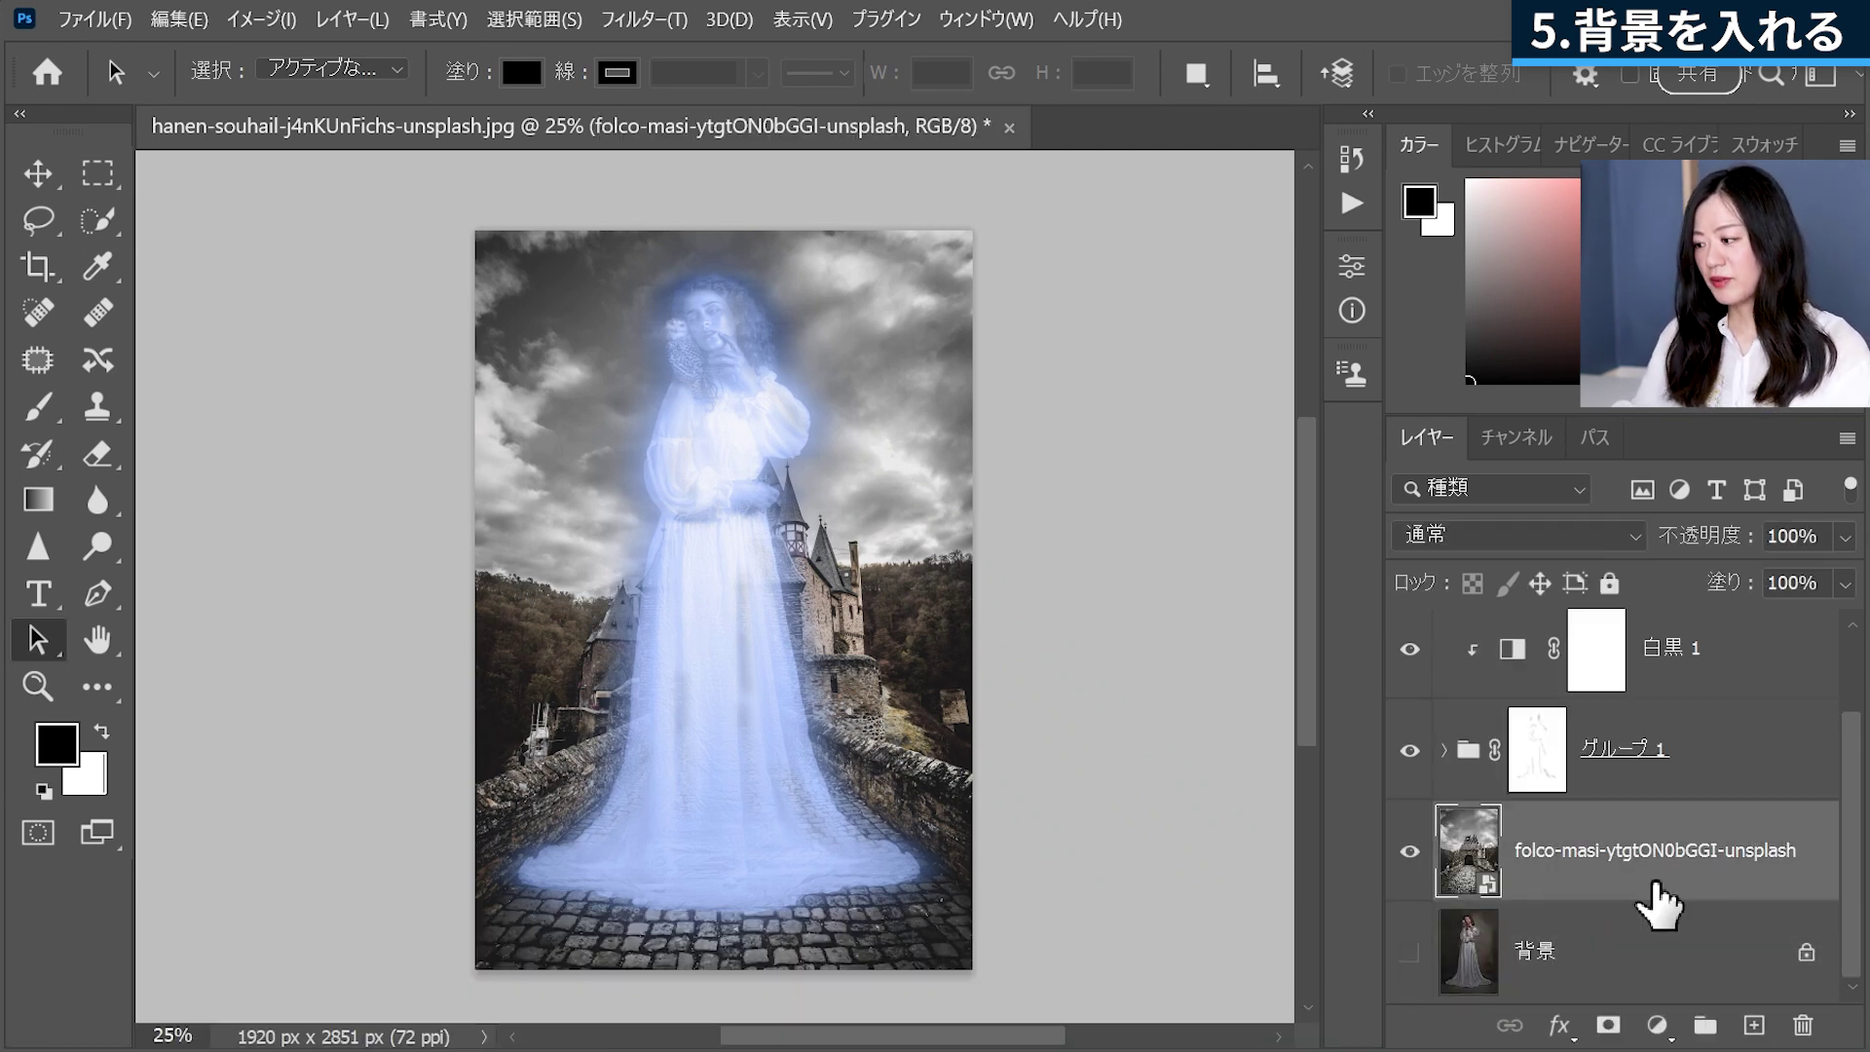
pyautogui.scroll(1, 1811, 896)
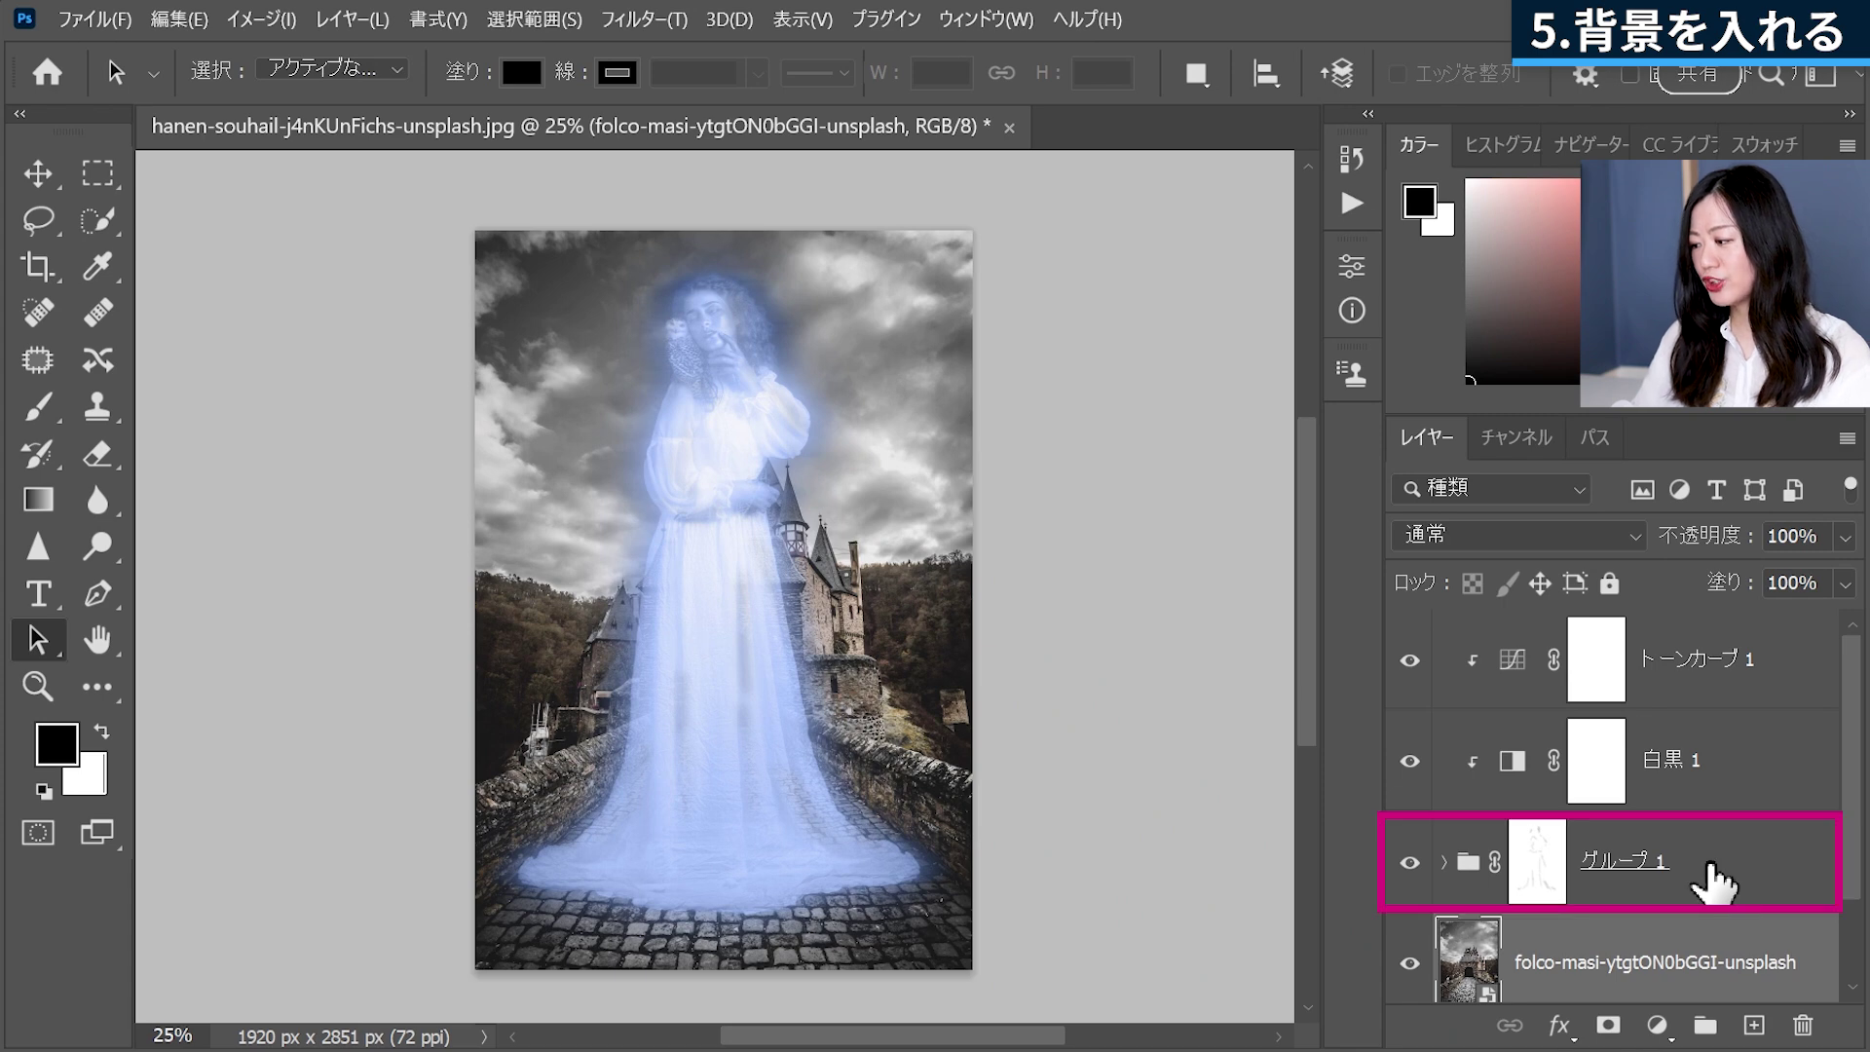
# - Shrink the ghost group to about 68% of its size
pyautogui.click(1751, 886)
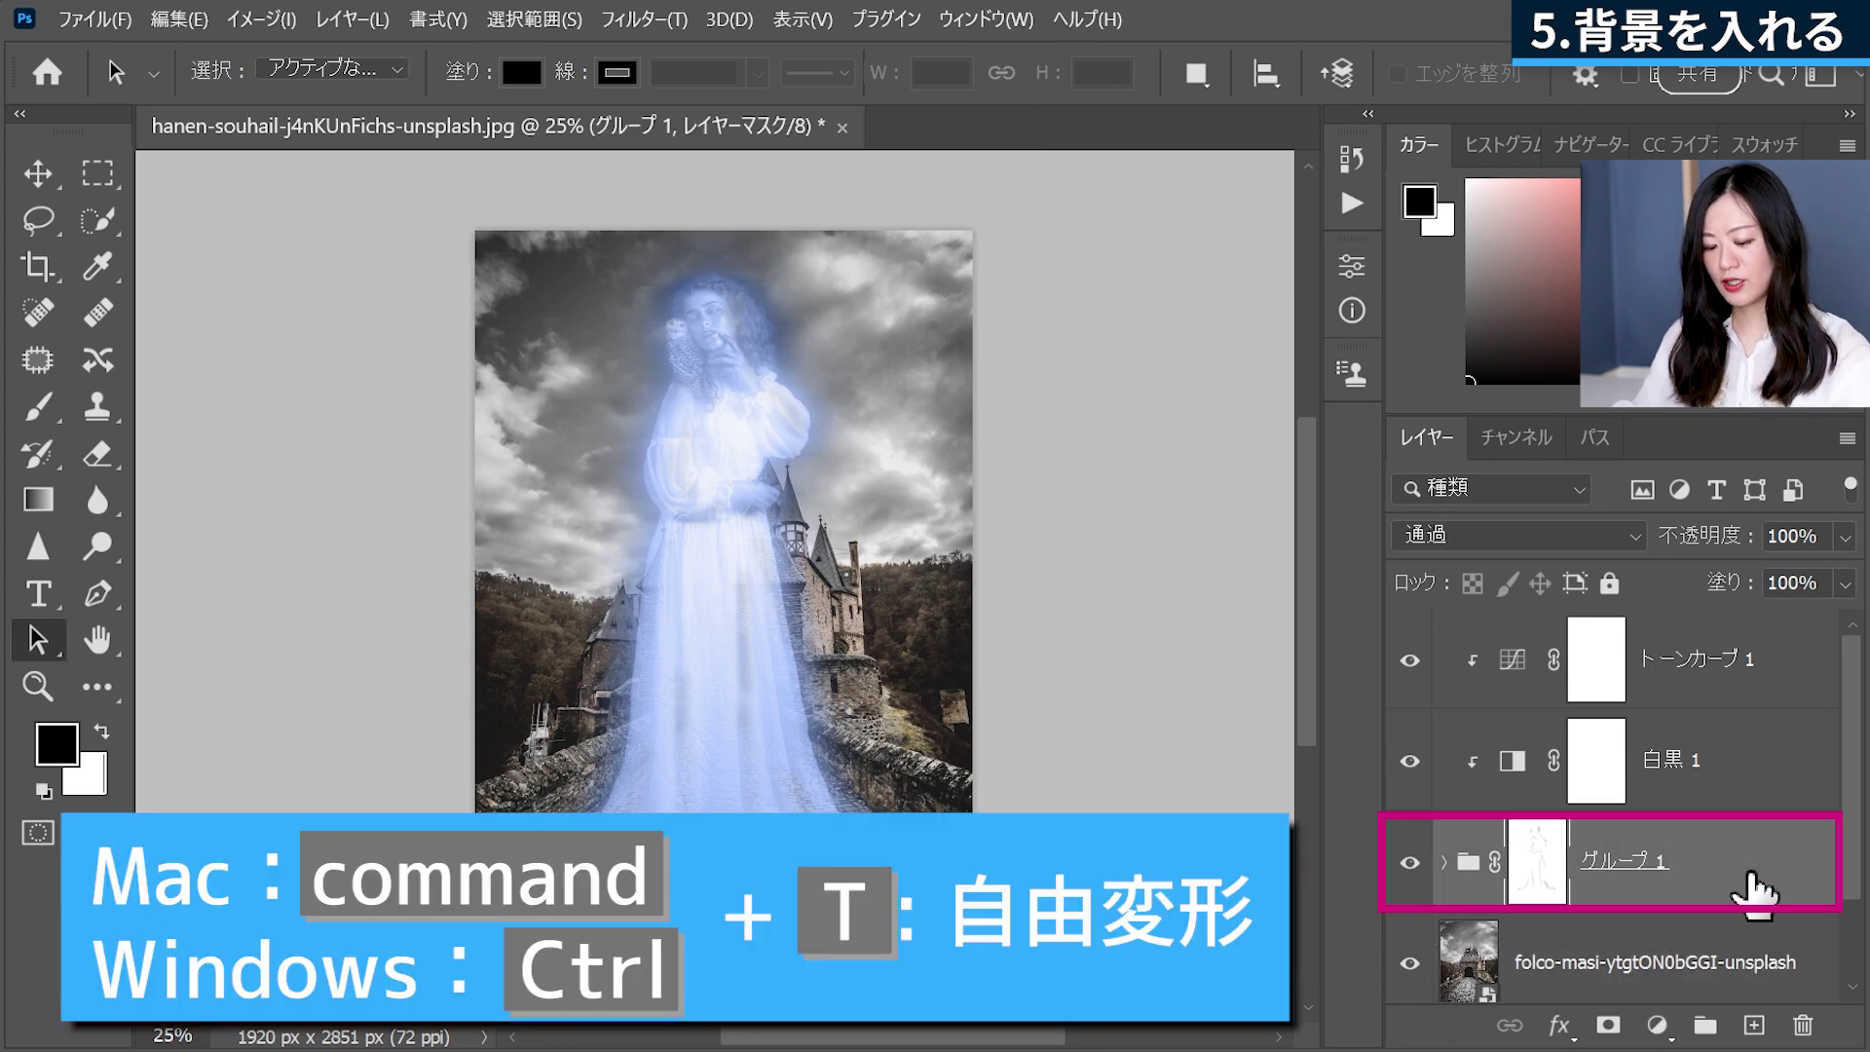
pyautogui.hotkey('ctrl', 't')
pyautogui.moveTo(725, 232); pyautogui.dragTo(682, 510)
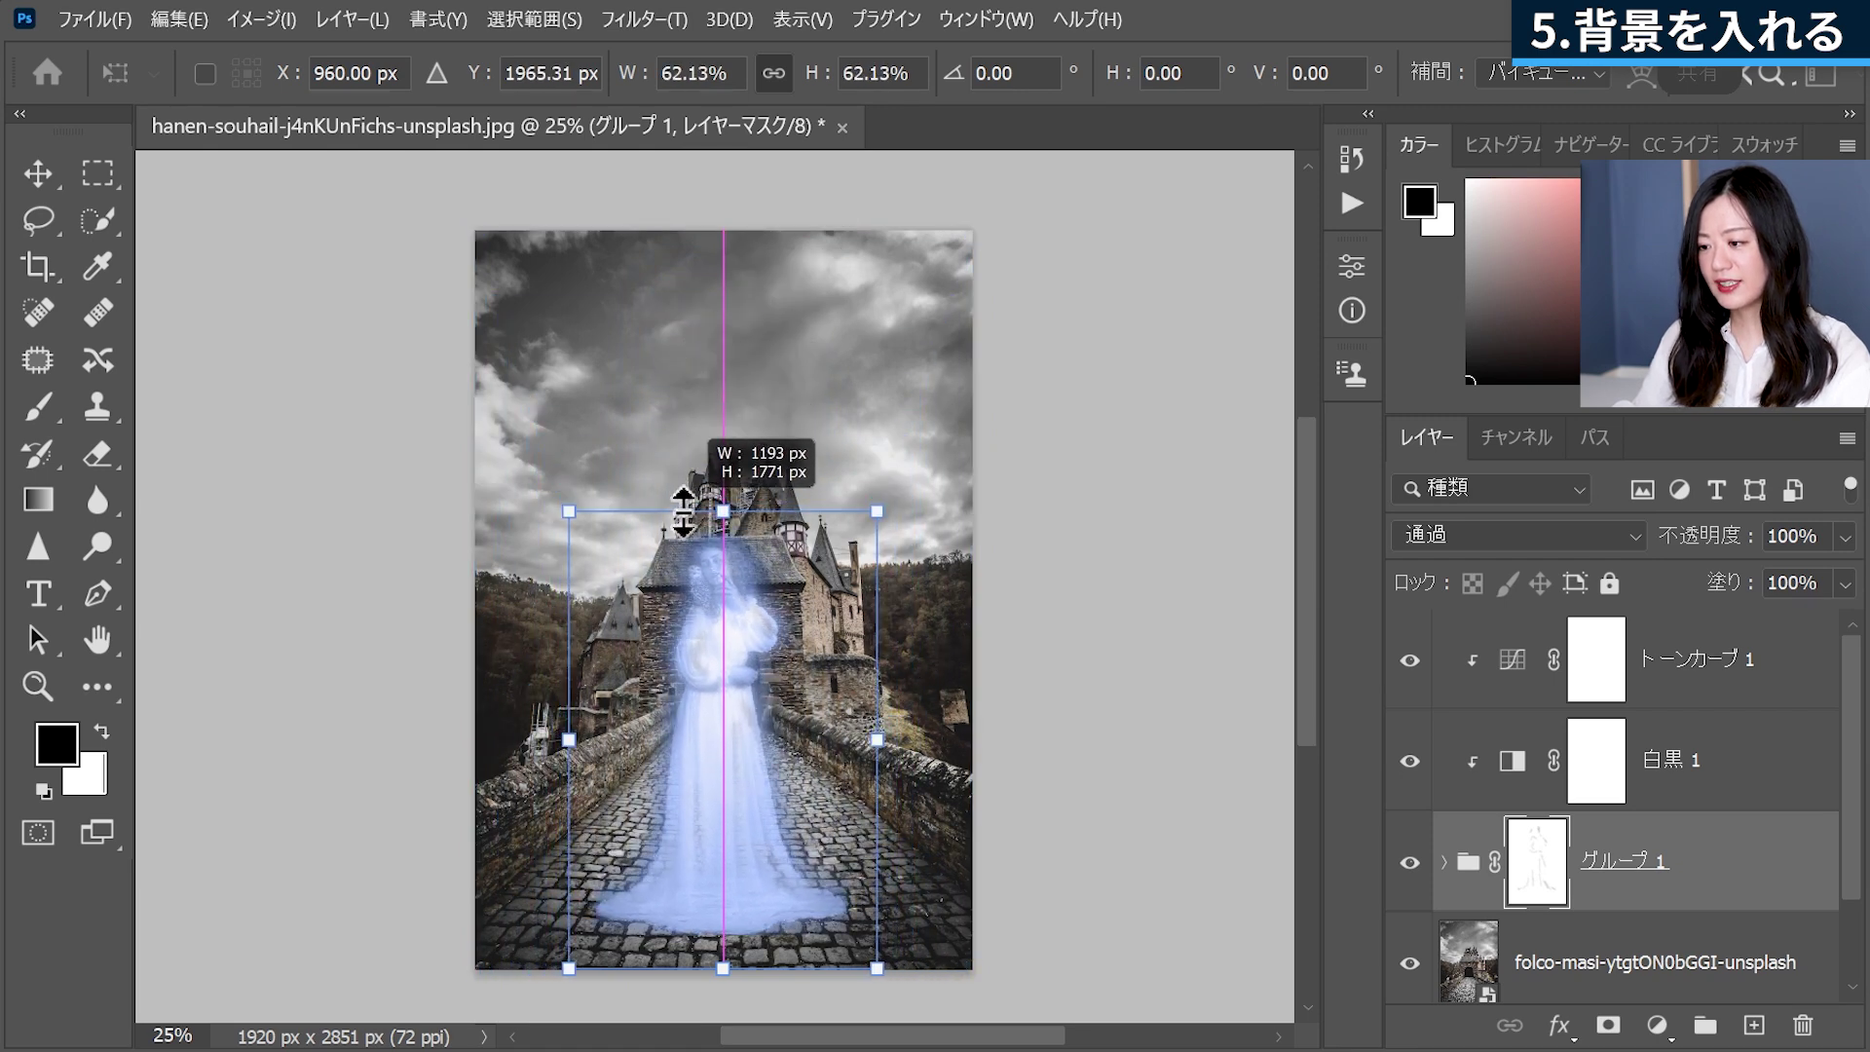
pyautogui.press('Return')
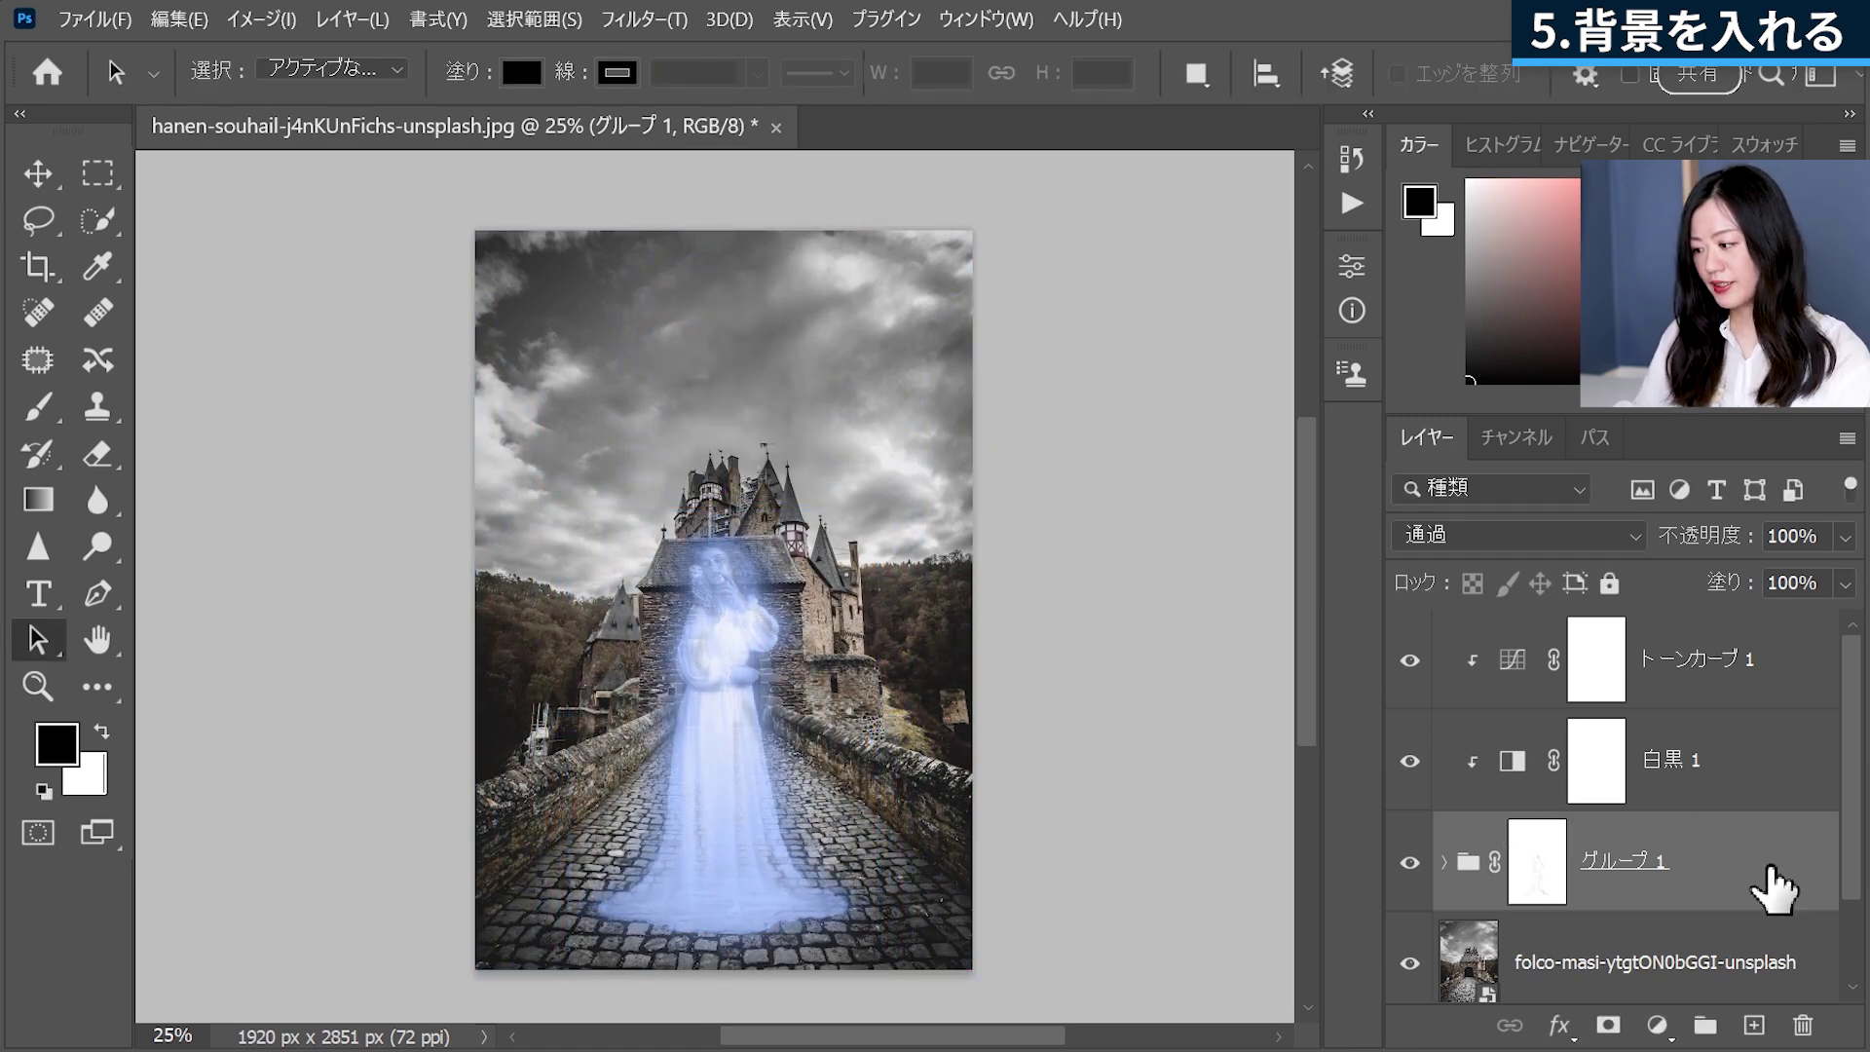
# - Enlarge the castle photo to about 120% and reposition it so the ghost stands on the bridge
pyautogui.click(1662, 964)
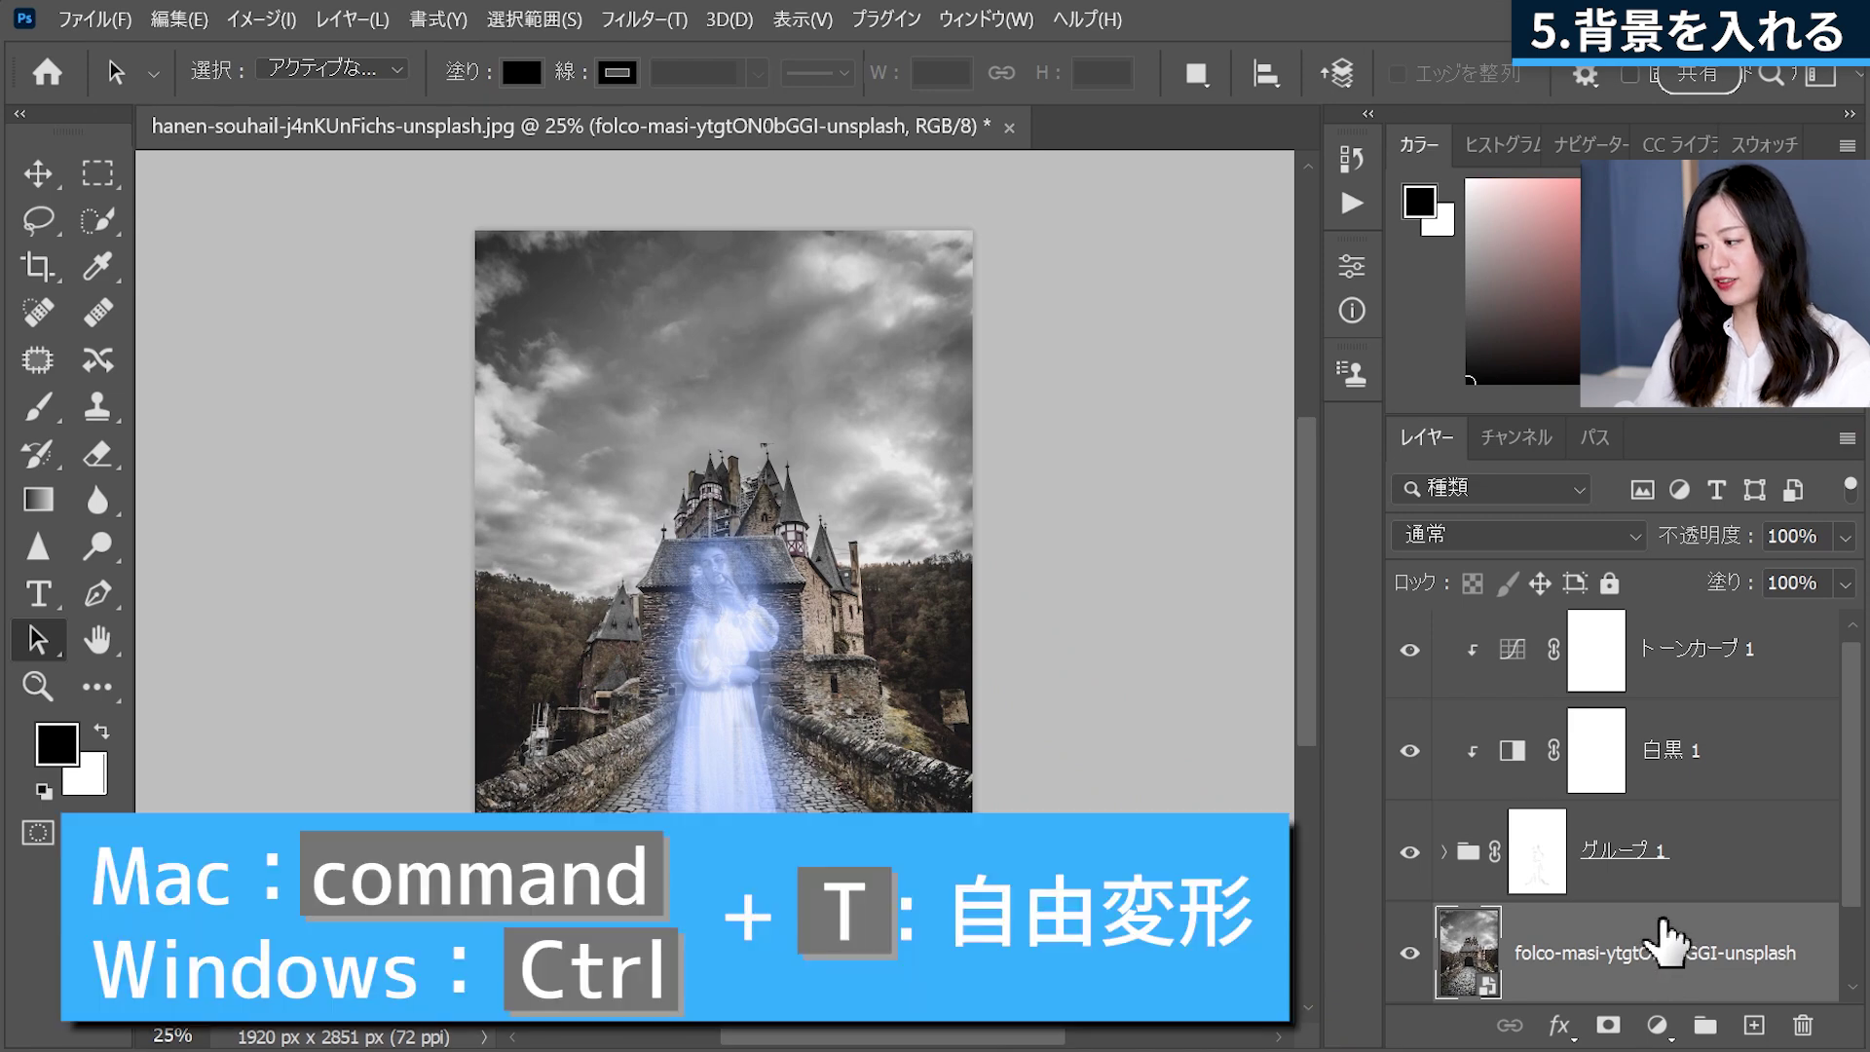
pyautogui.hotkey('ctrl', 't')
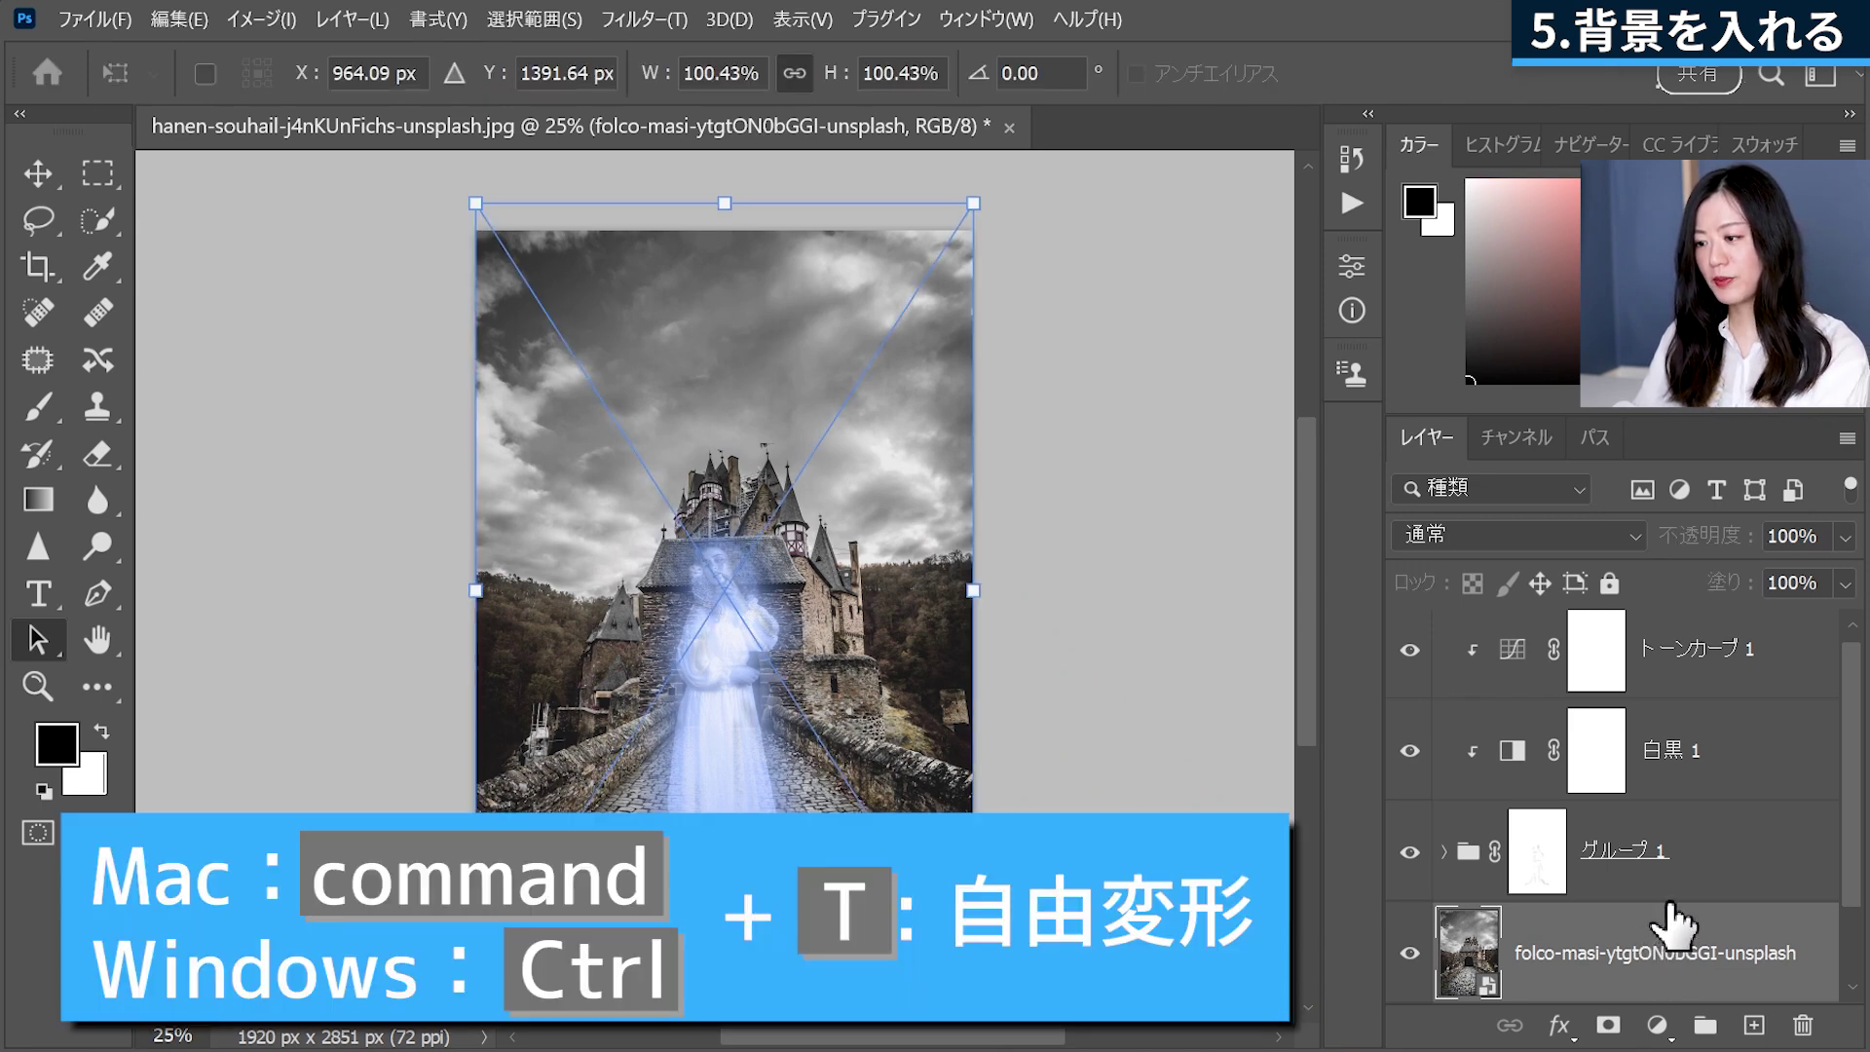
pyautogui.moveTo(725, 203); pyautogui.dragTo(734, 150)
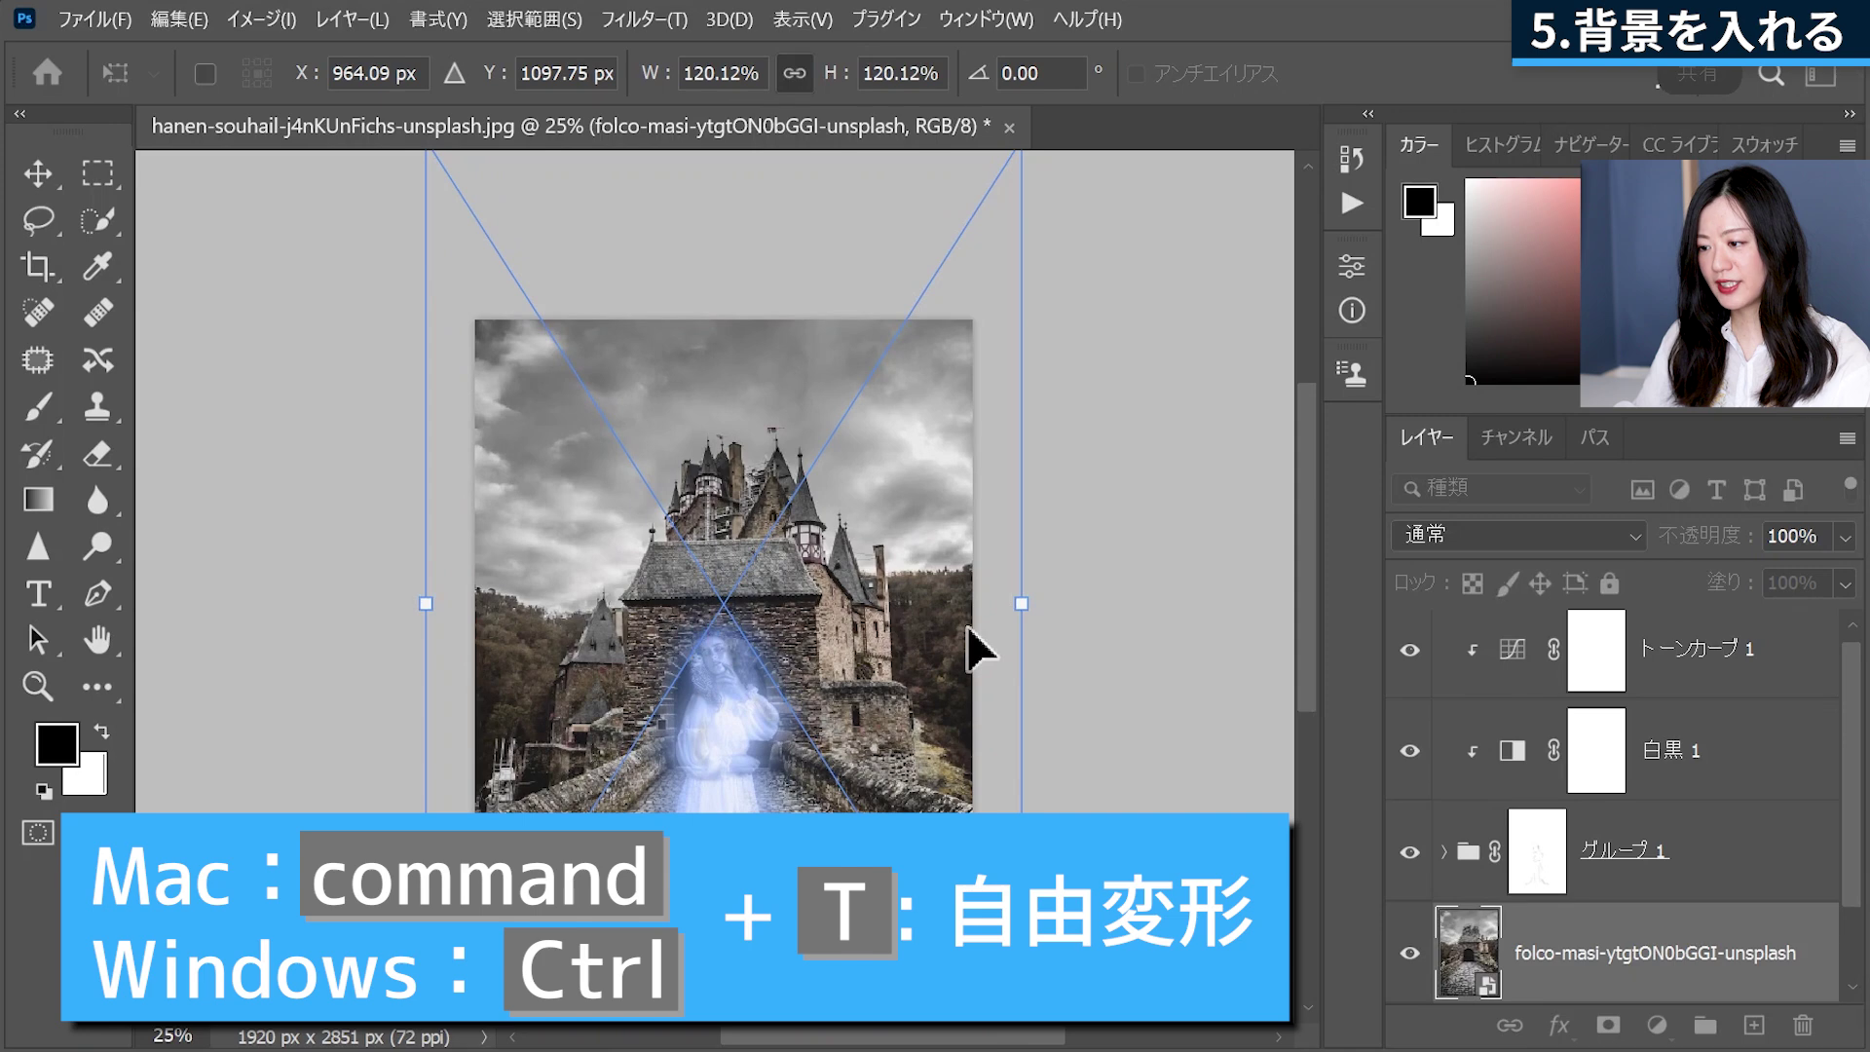
pyautogui.moveTo(1210, 572); pyautogui.dragTo(794, 477)
pyautogui.scroll(3, 1136, 596)
pyautogui.moveTo(1135, 596); pyautogui.dragTo(924, 594)
pyautogui.press('Return')
pyautogui.press('a')
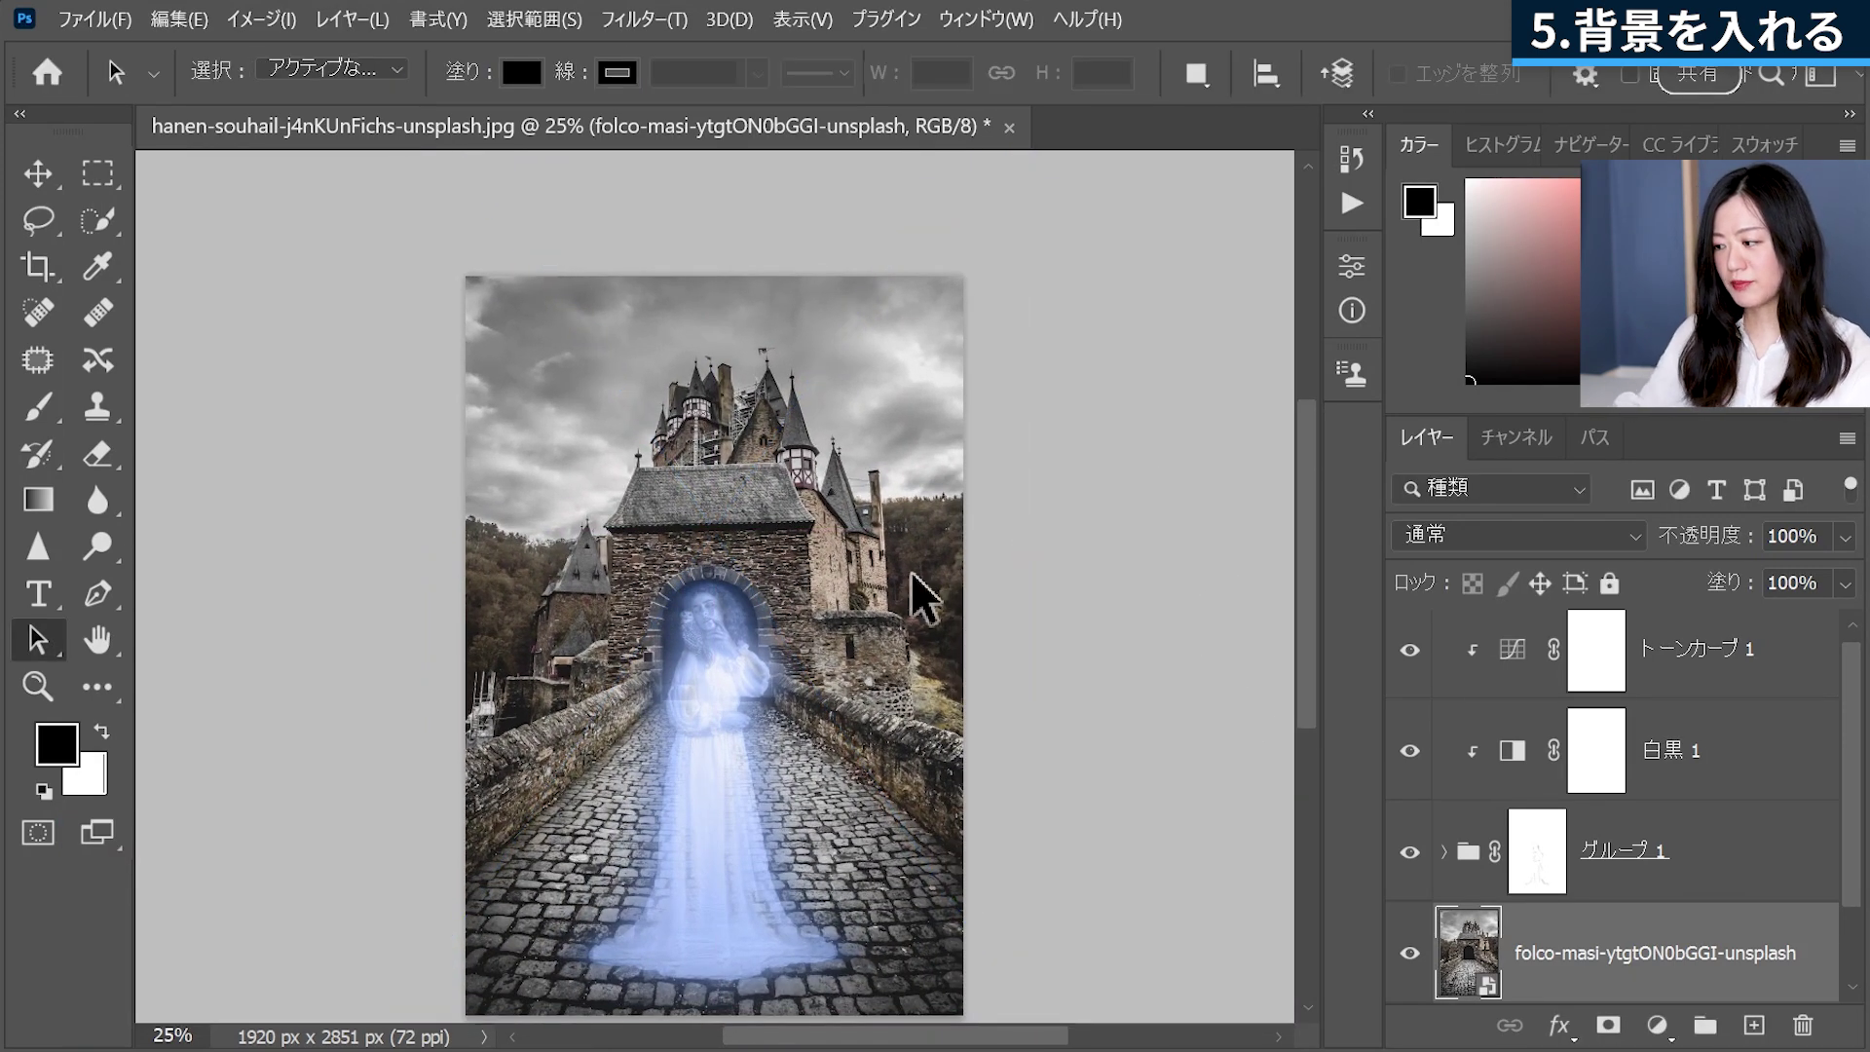
pyautogui.click(1795, 792)
pyautogui.click(1699, 988)
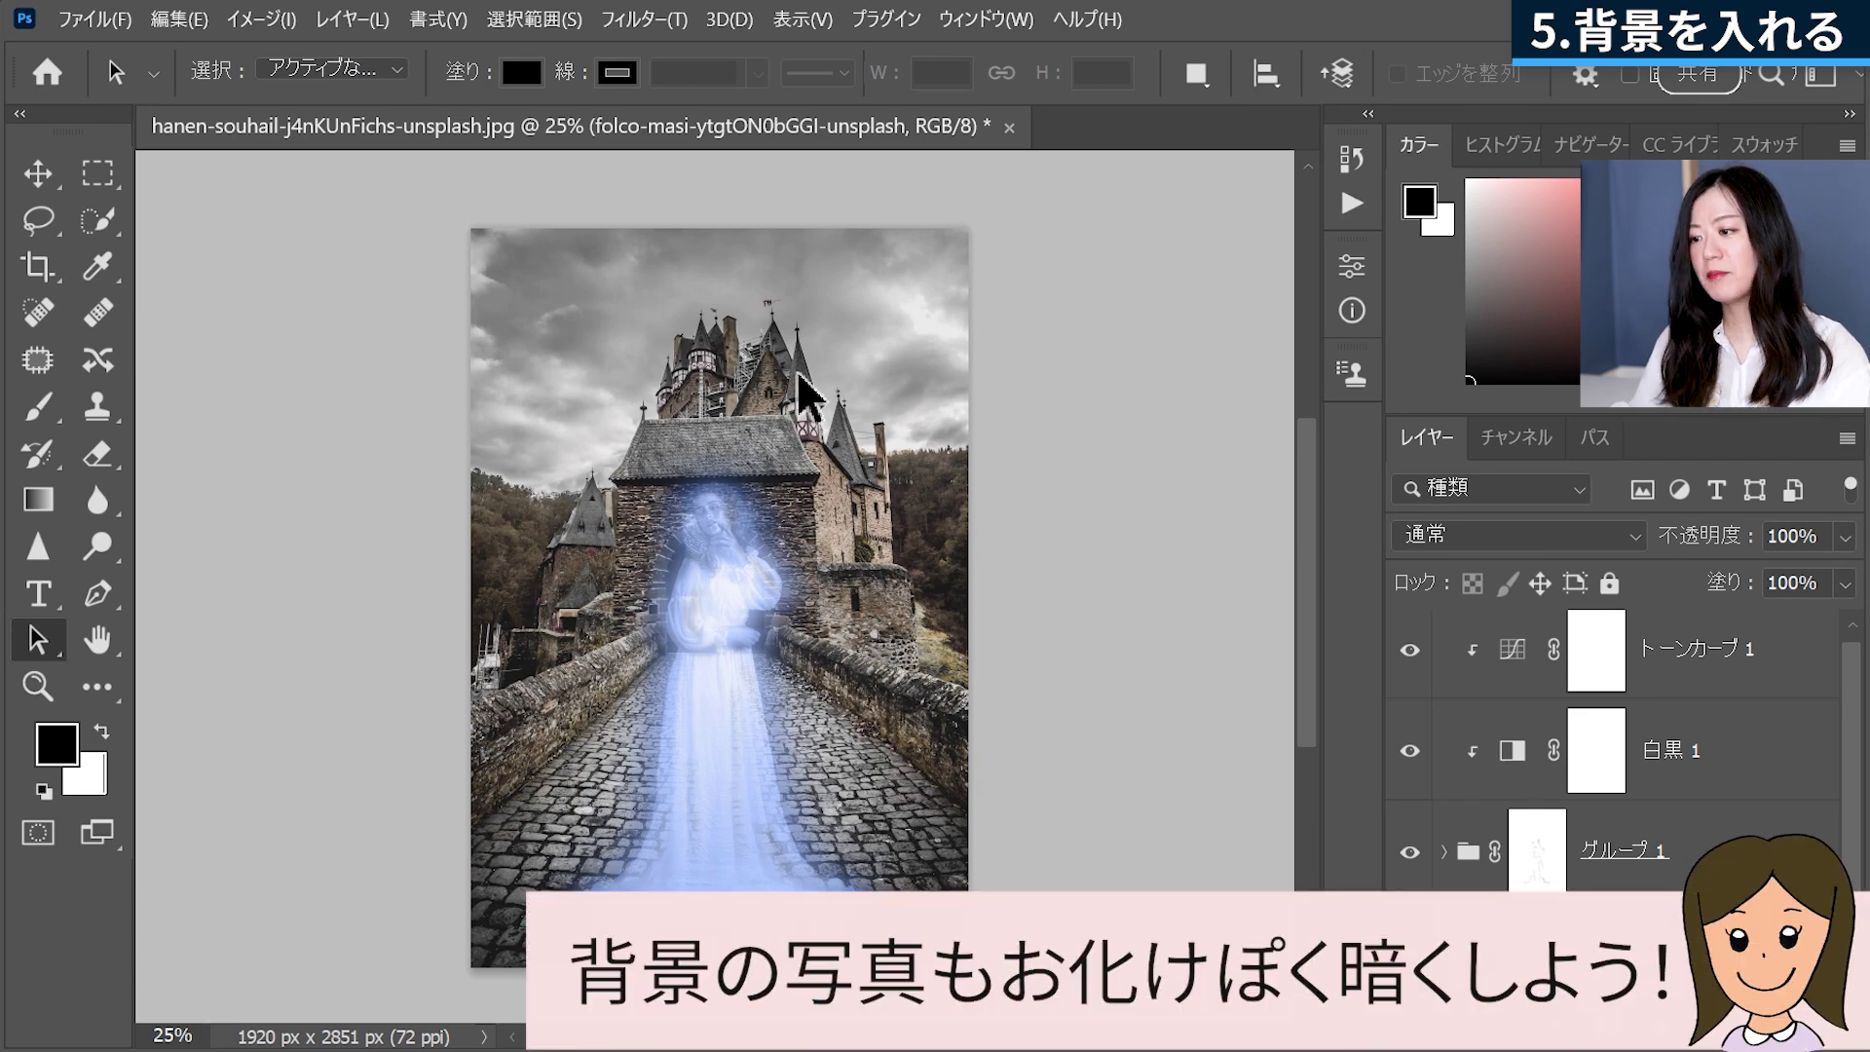
# - Add a Color Lookup layer using the FoggyNight.3DL LUT after trying FallColors.look
pyautogui.click(1656, 1026)
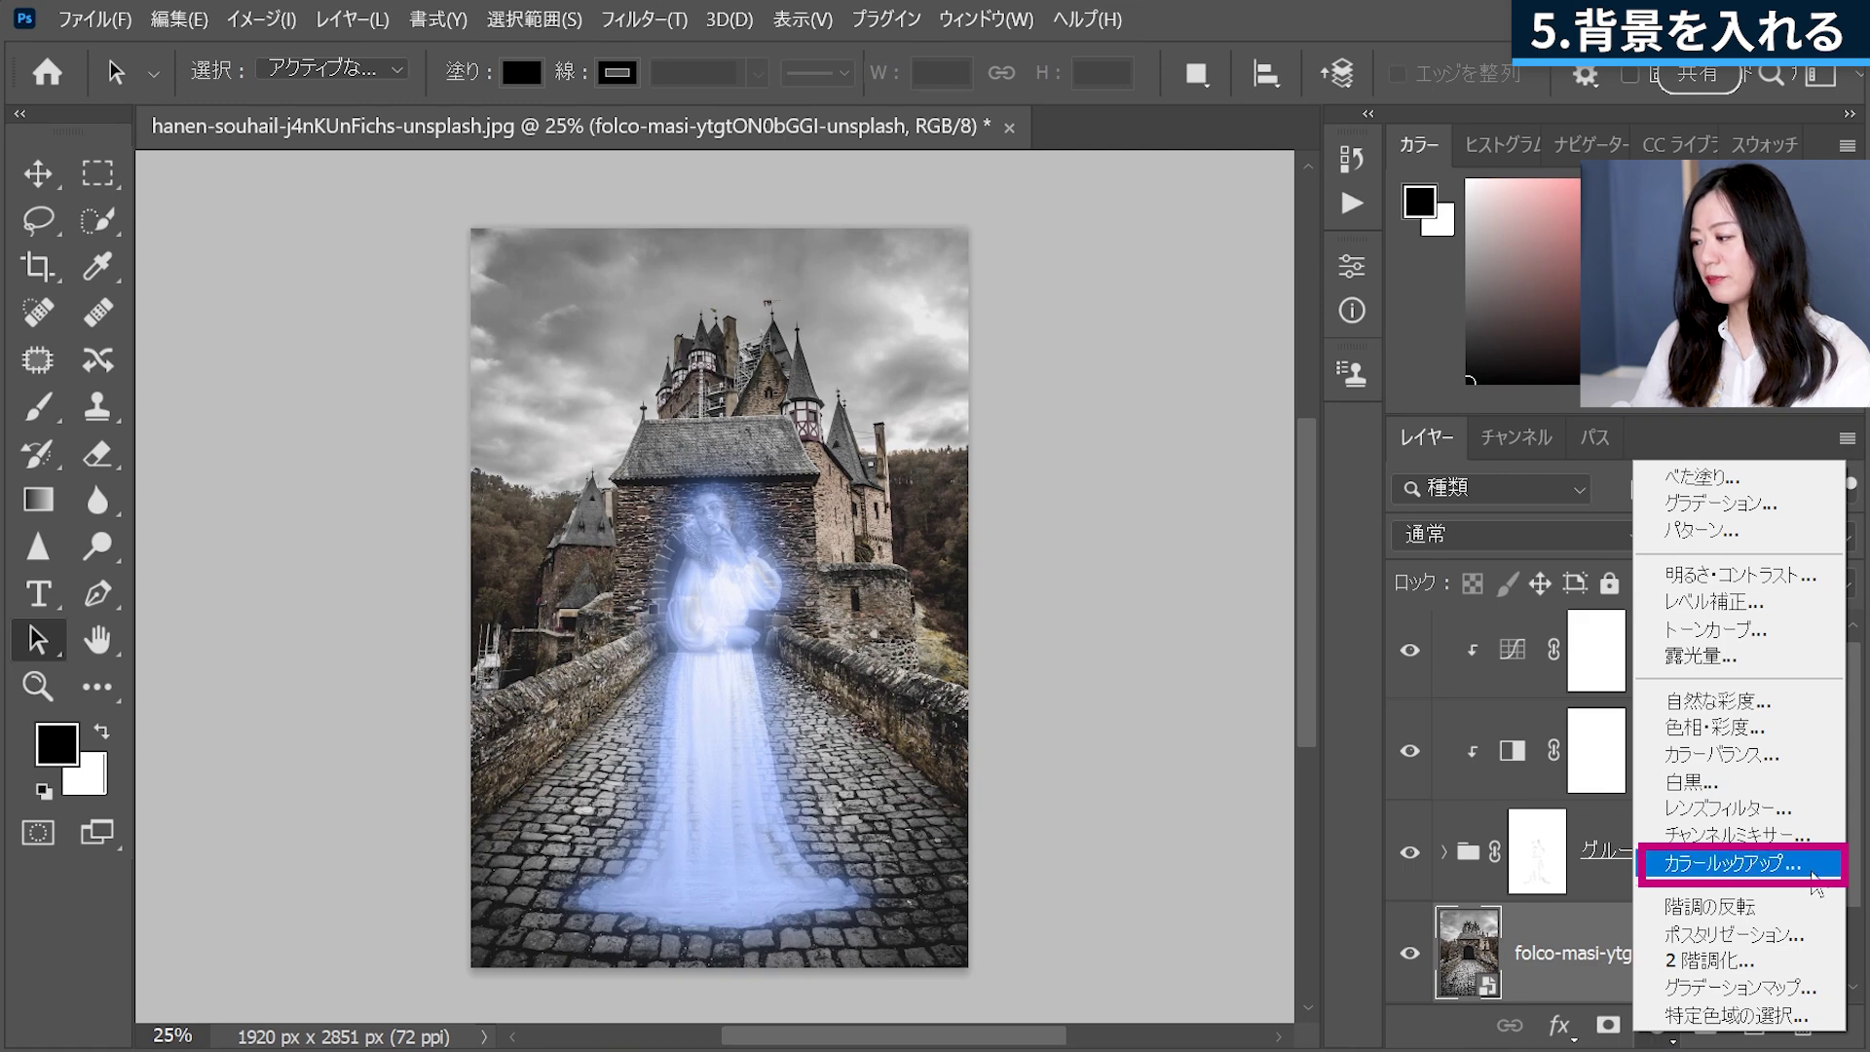
pyautogui.click(1814, 881)
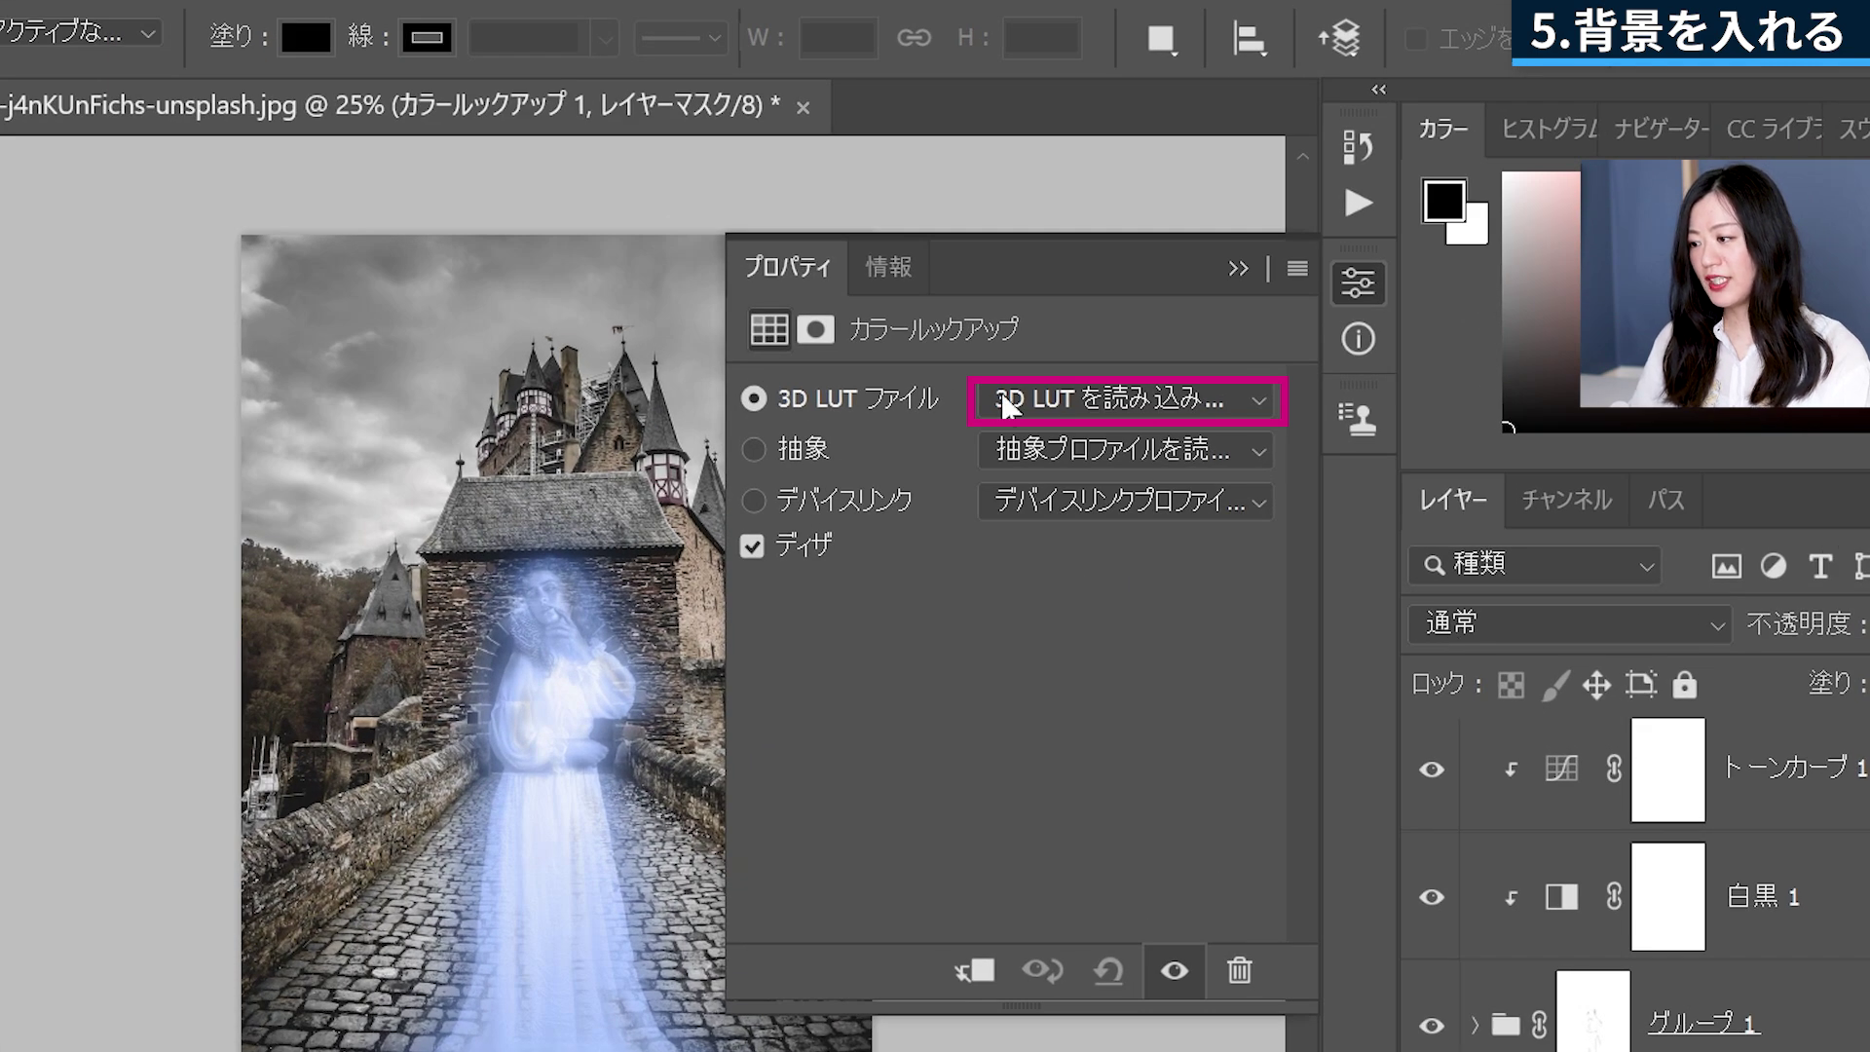
pyautogui.click(1252, 396)
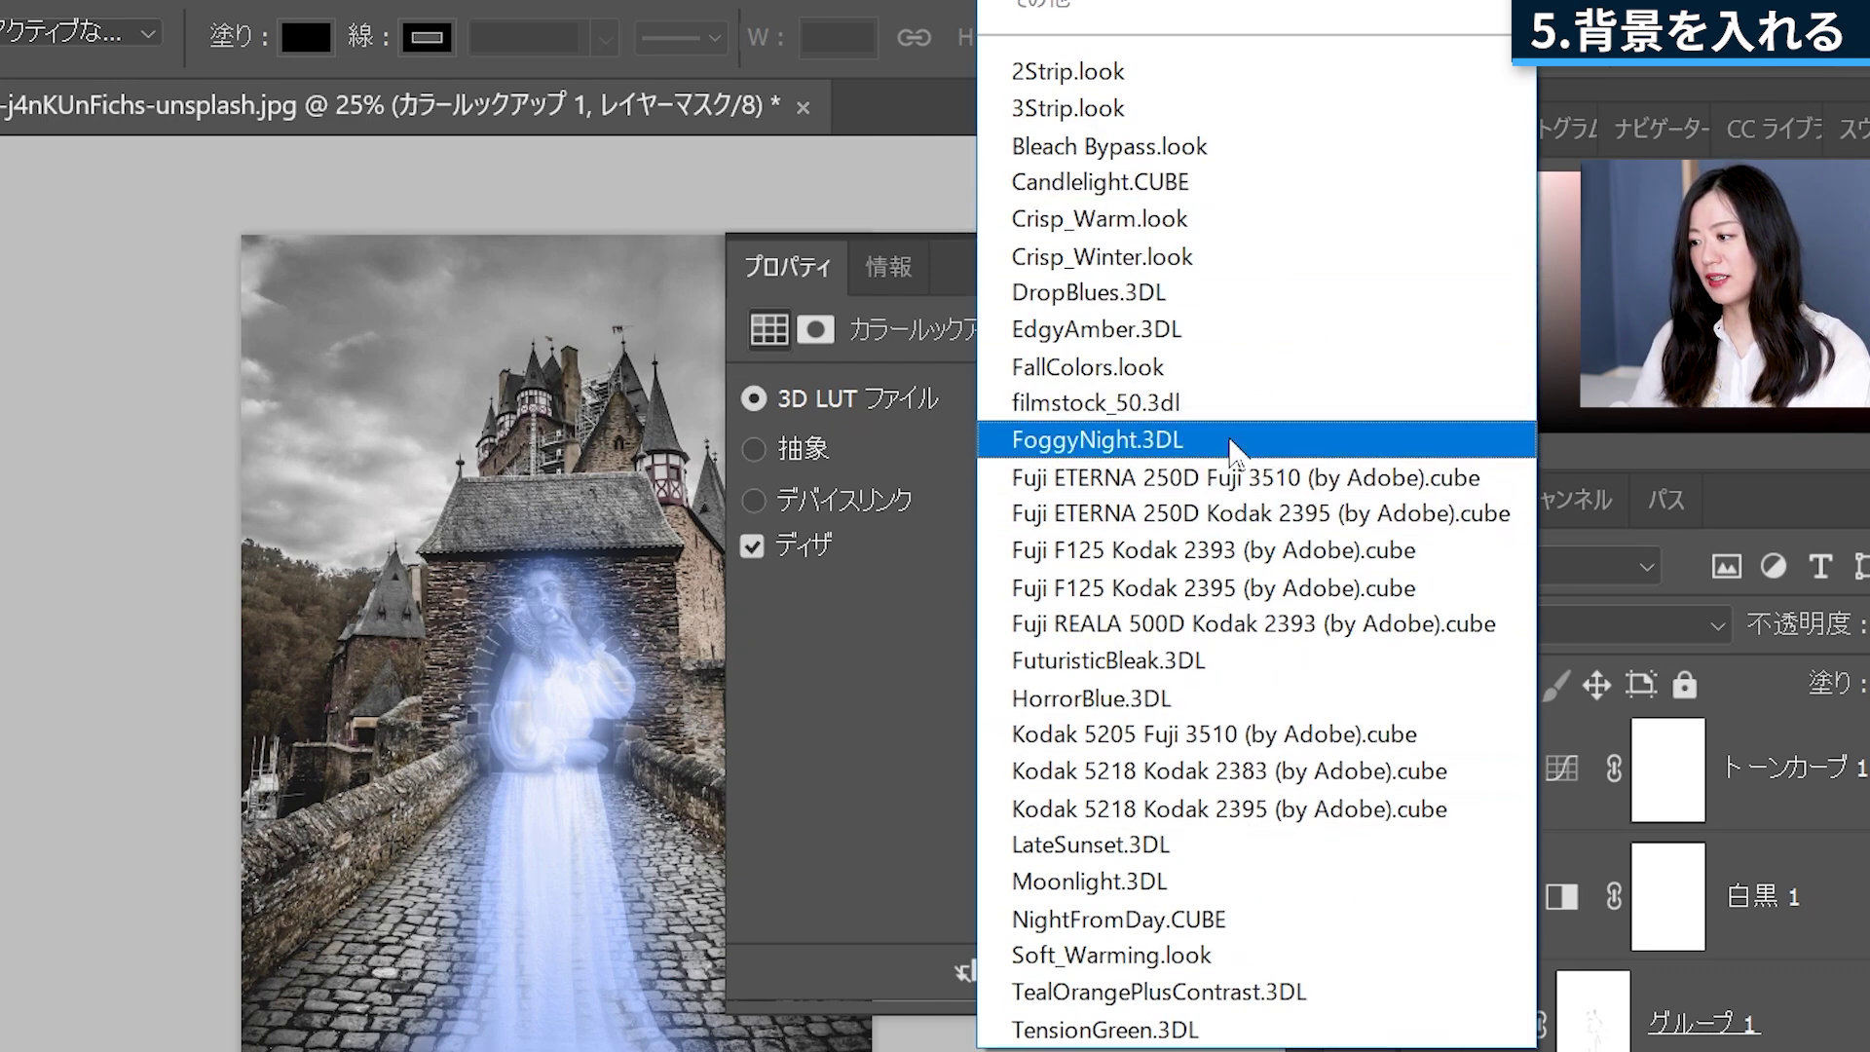
pyautogui.click(1195, 375)
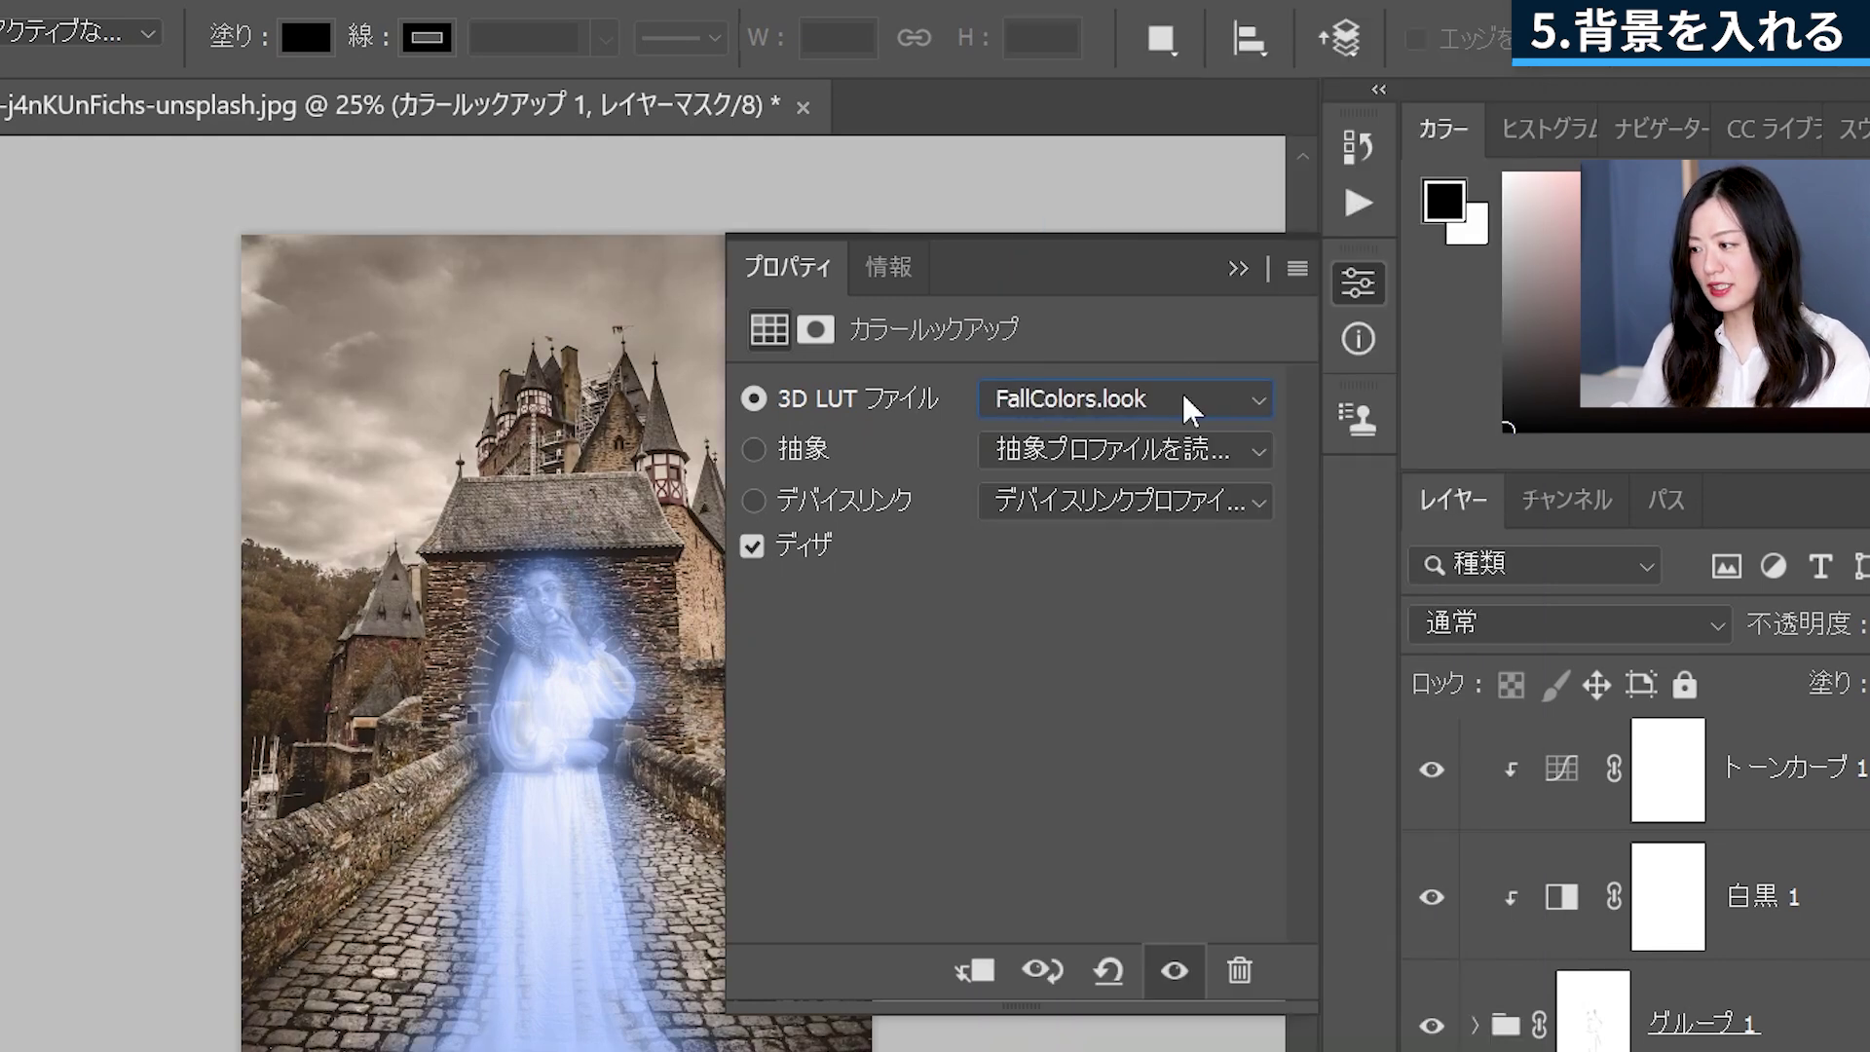
pyautogui.click(1182, 390)
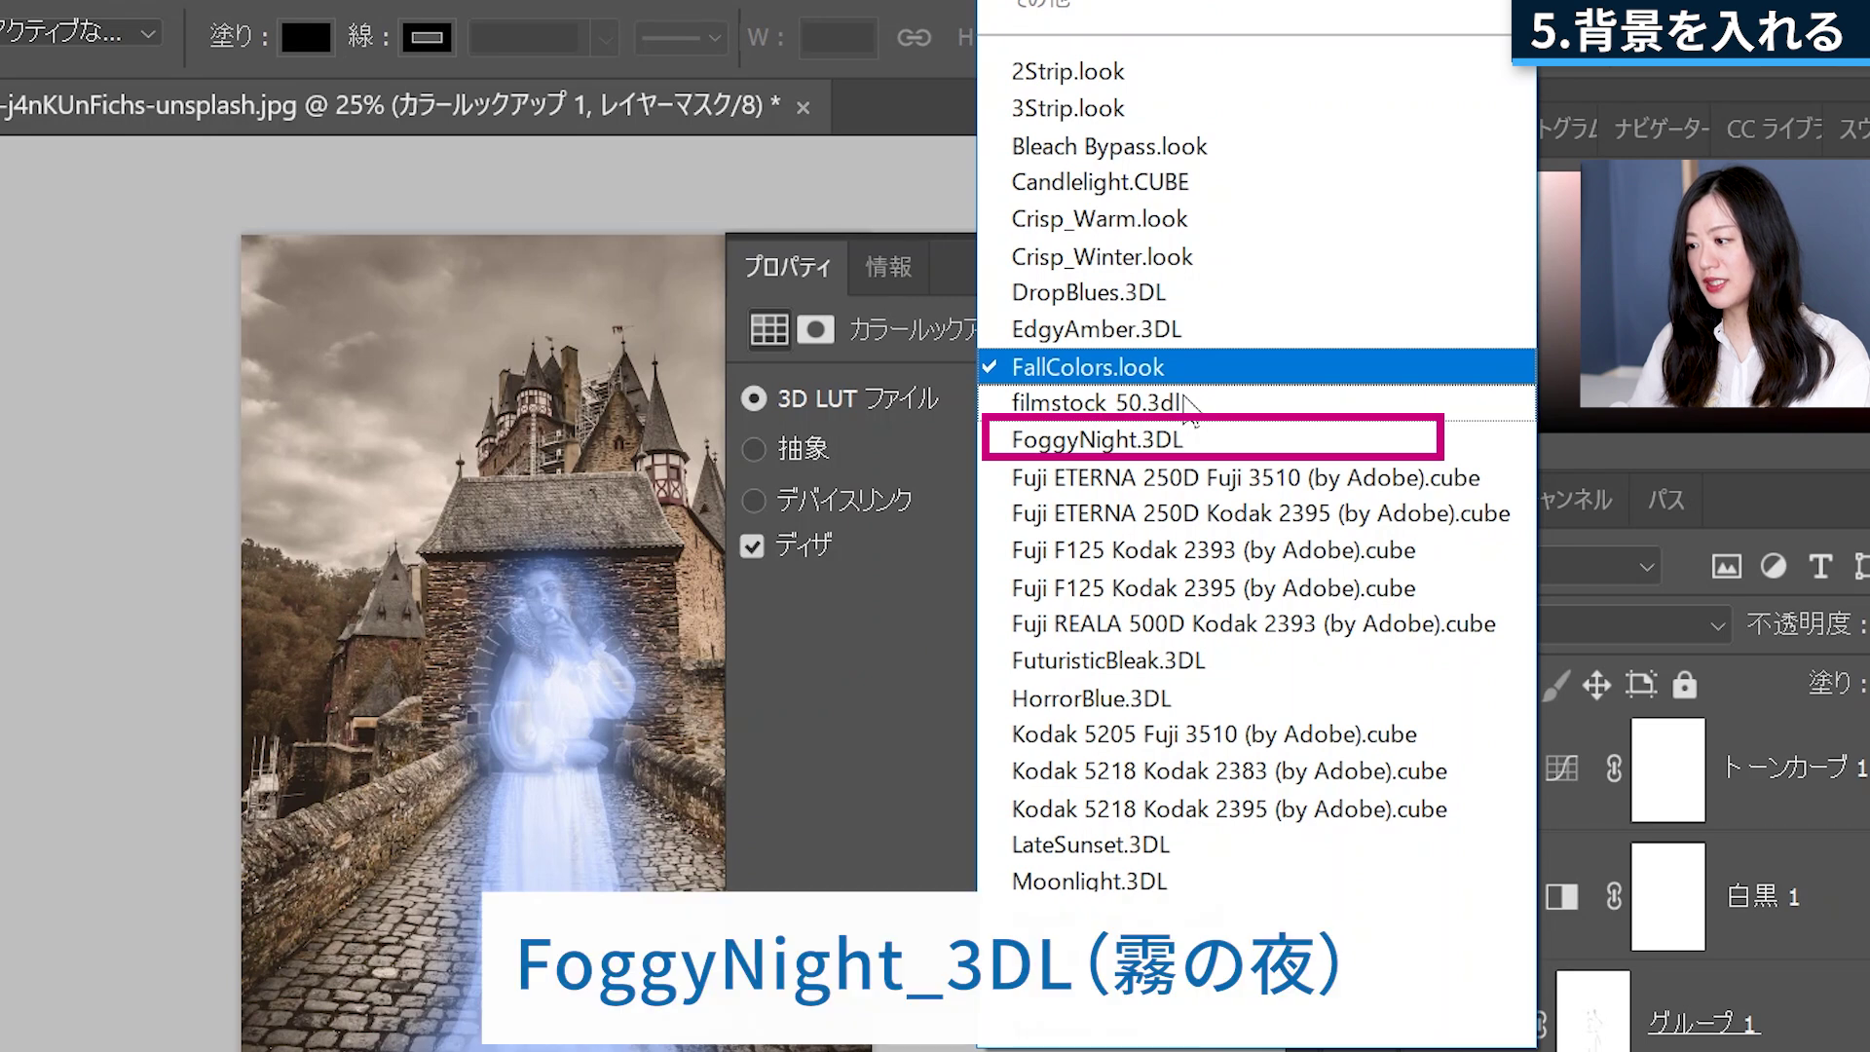
pyautogui.click(1217, 448)
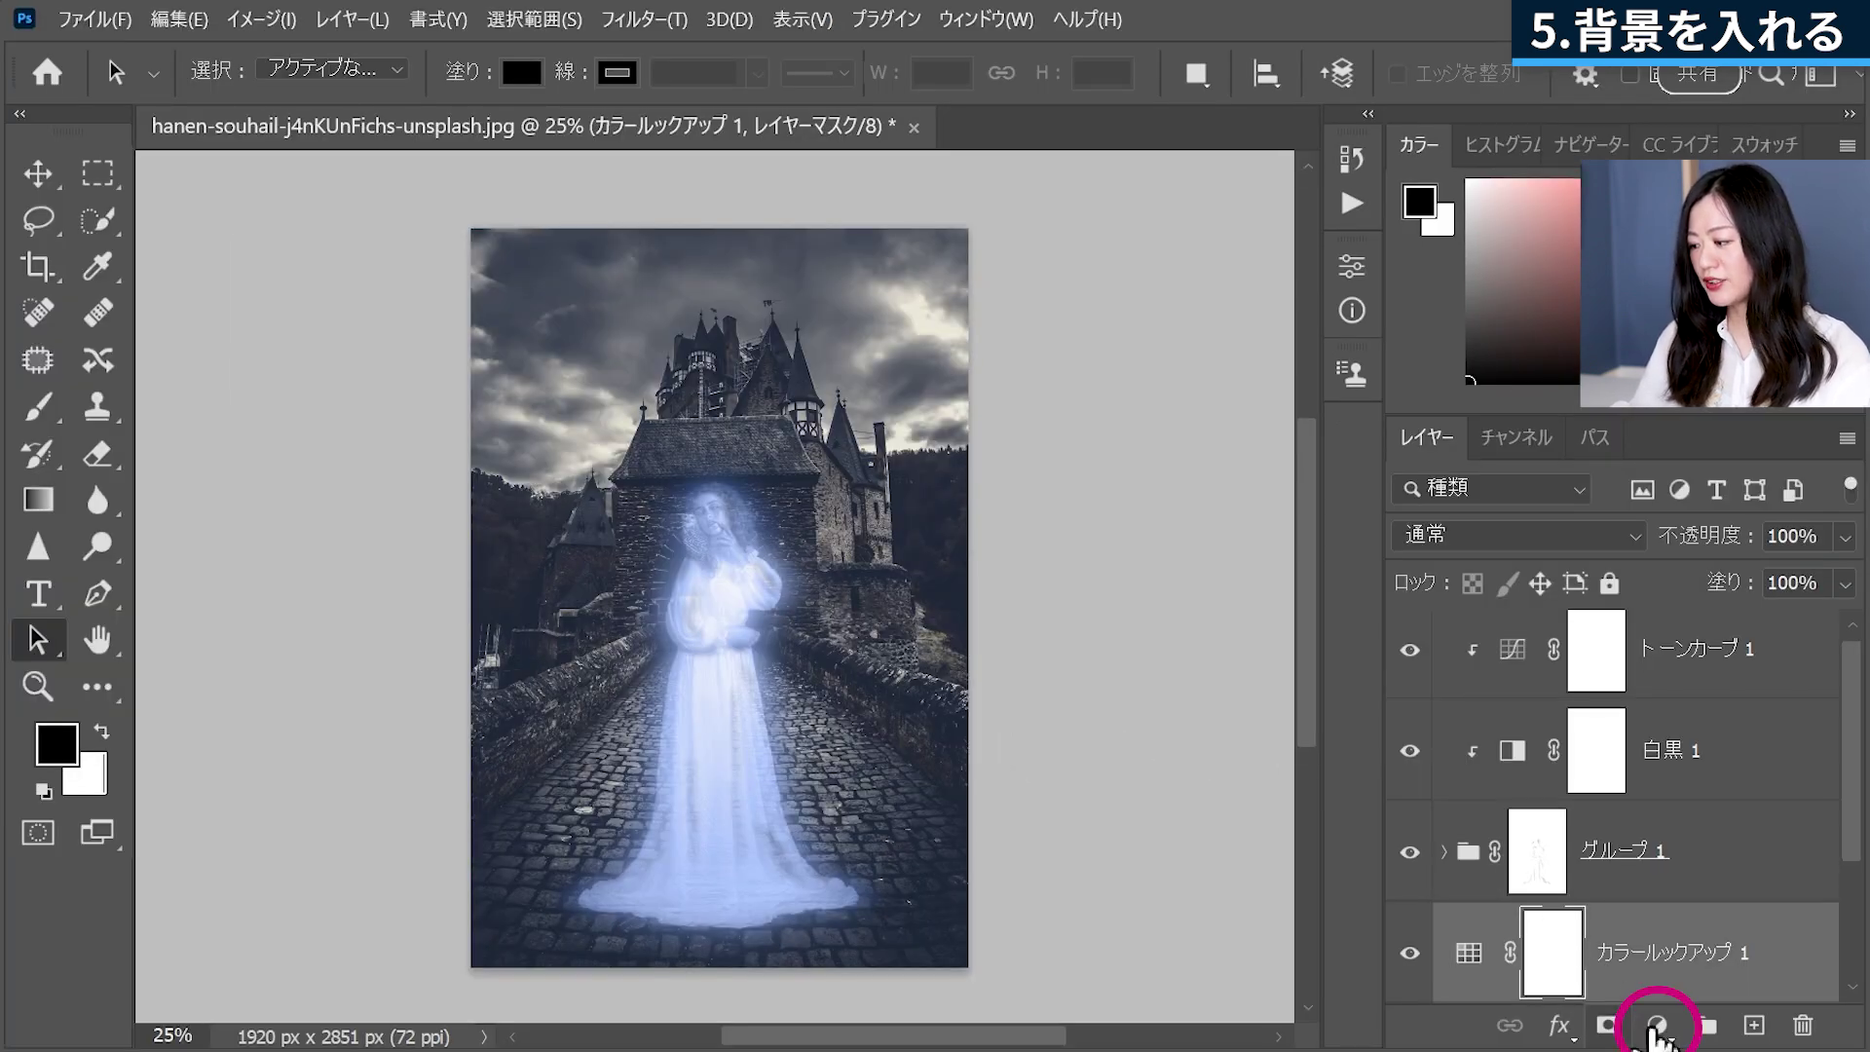
# - Add a Curves layer, トーンカーブ 2, with lowered highlights and shadows to darken the backdrop
pyautogui.click(1656, 1026)
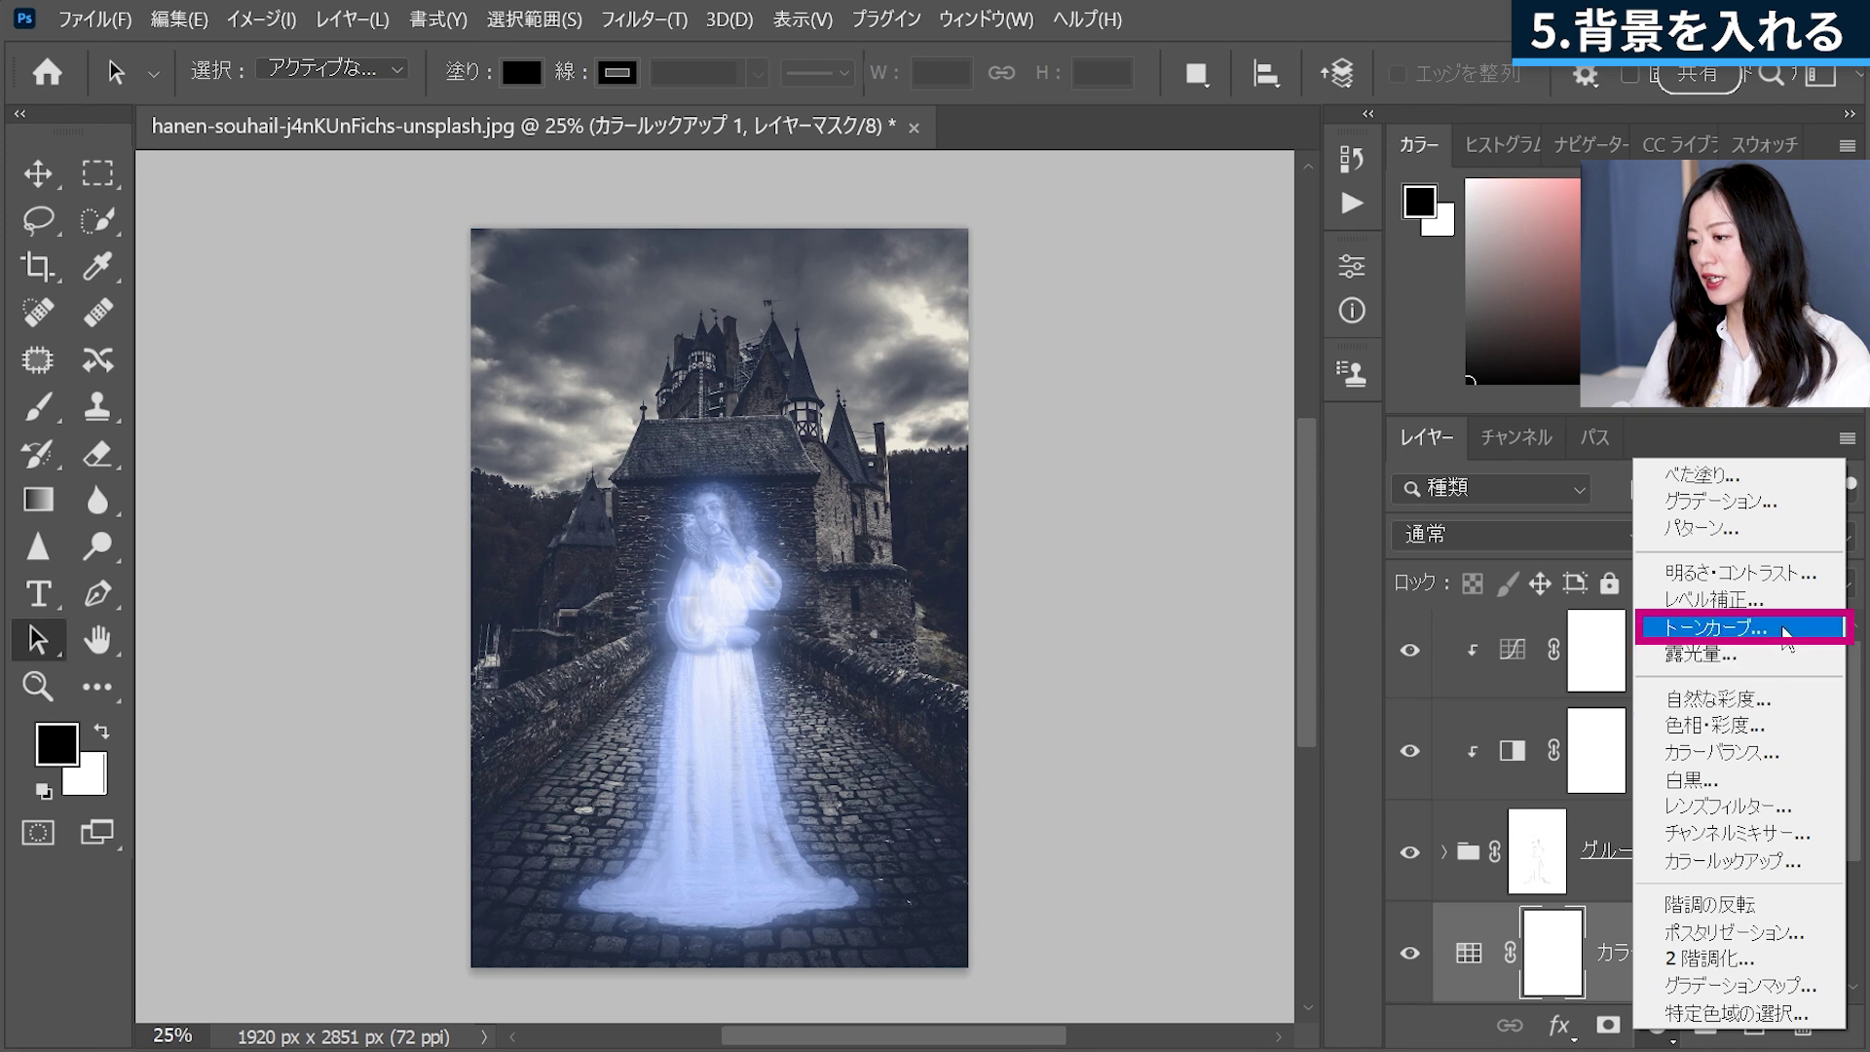
pyautogui.click(1784, 631)
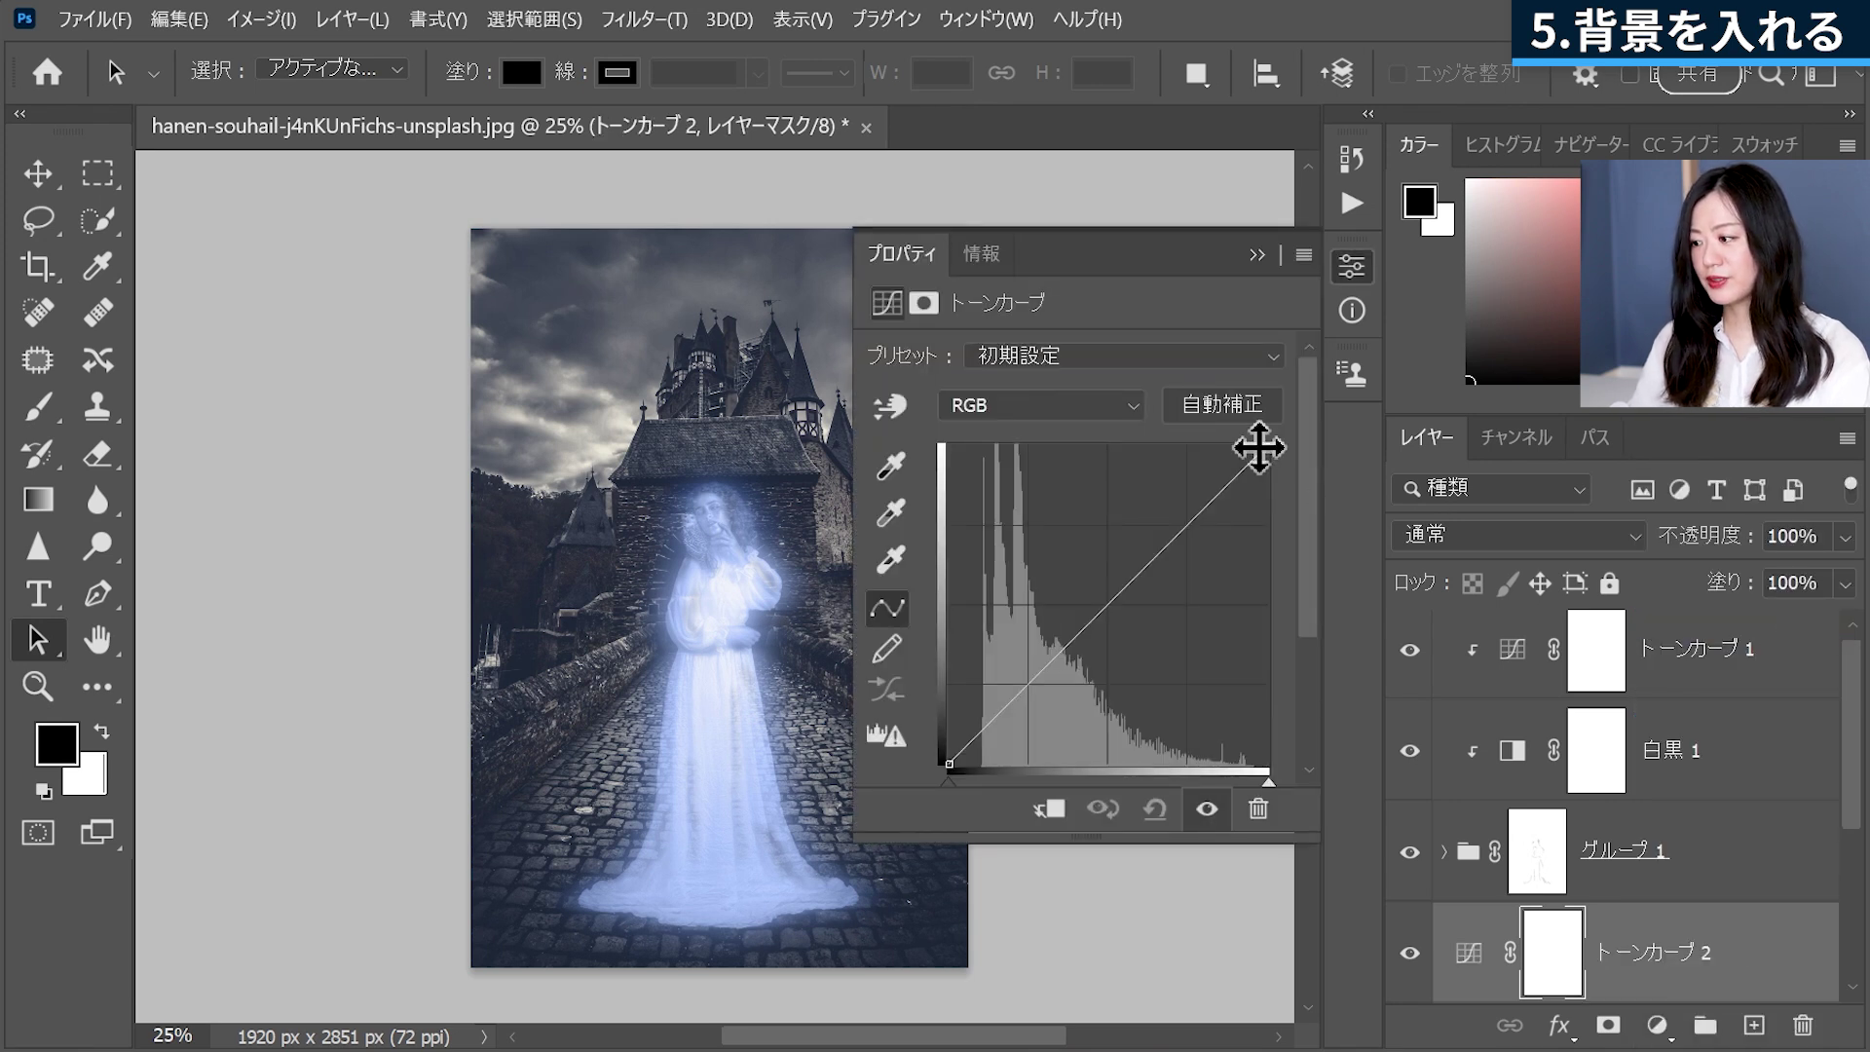
pyautogui.moveTo(1261, 449); pyautogui.dragTo(1291, 476)
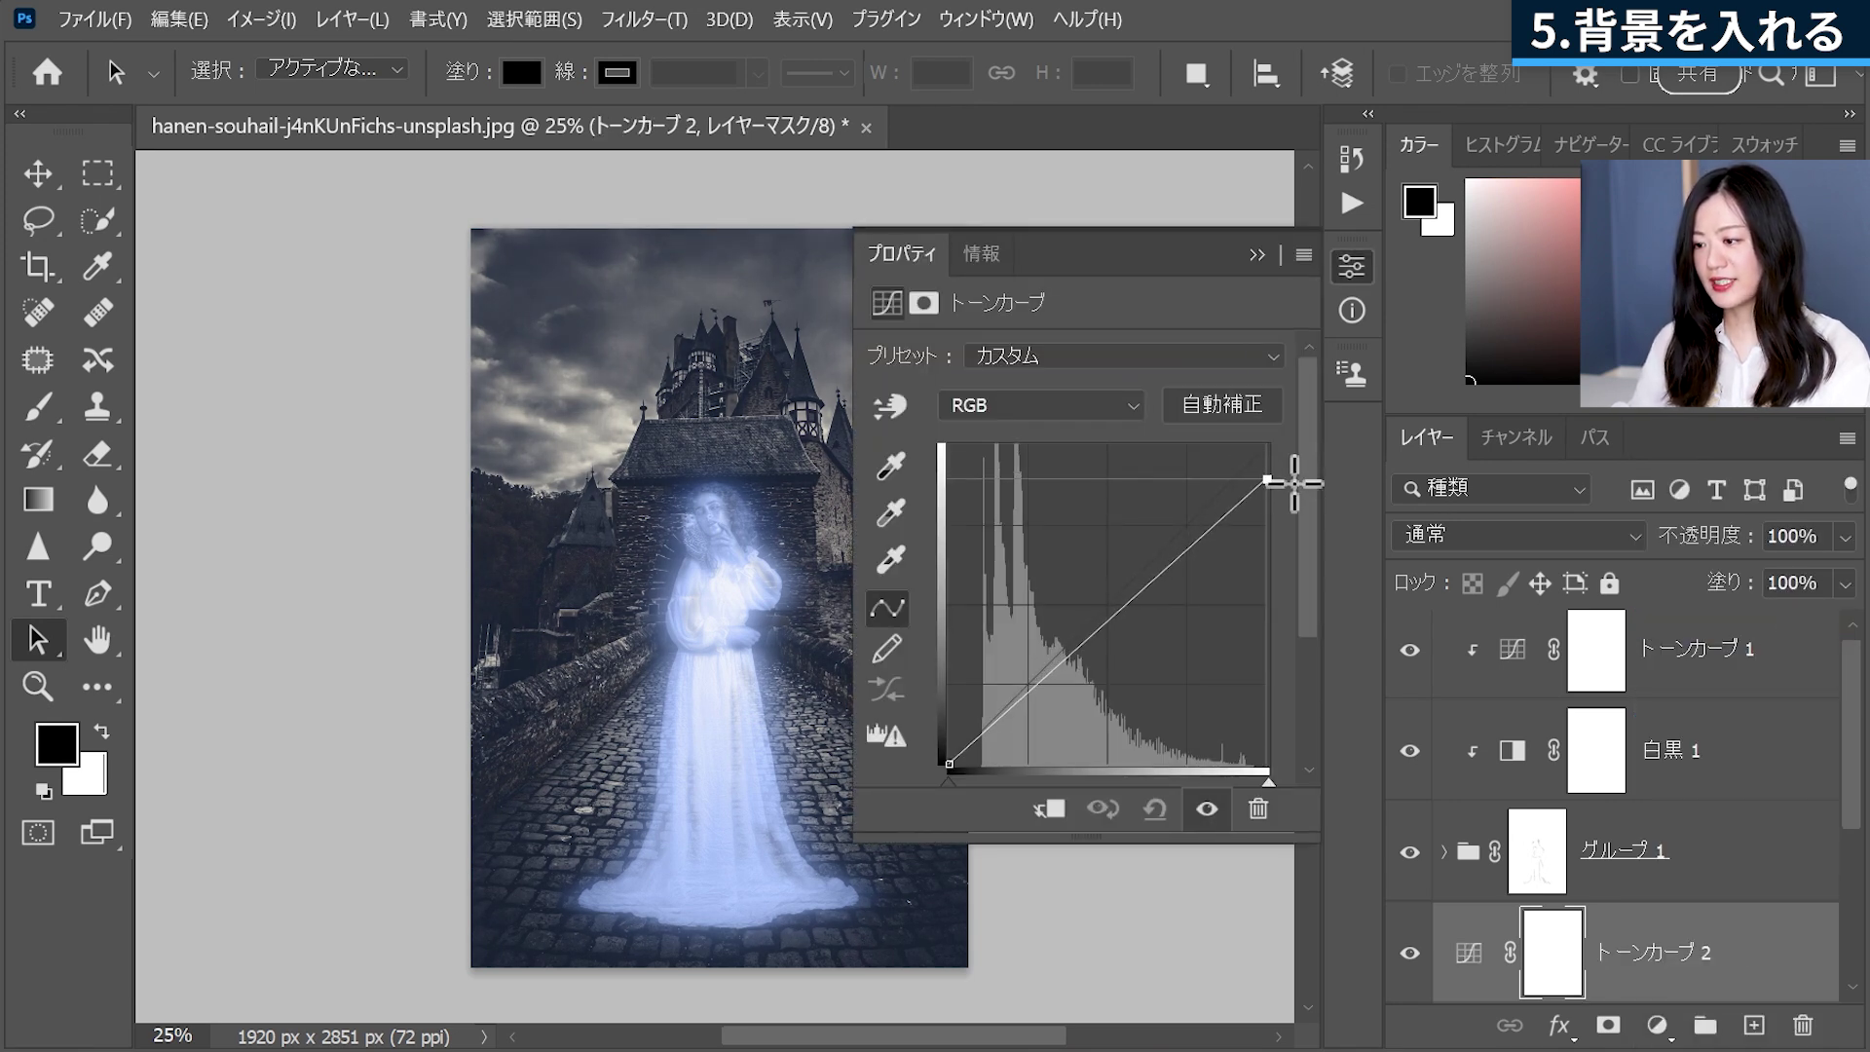
pyautogui.click(1195, 549)
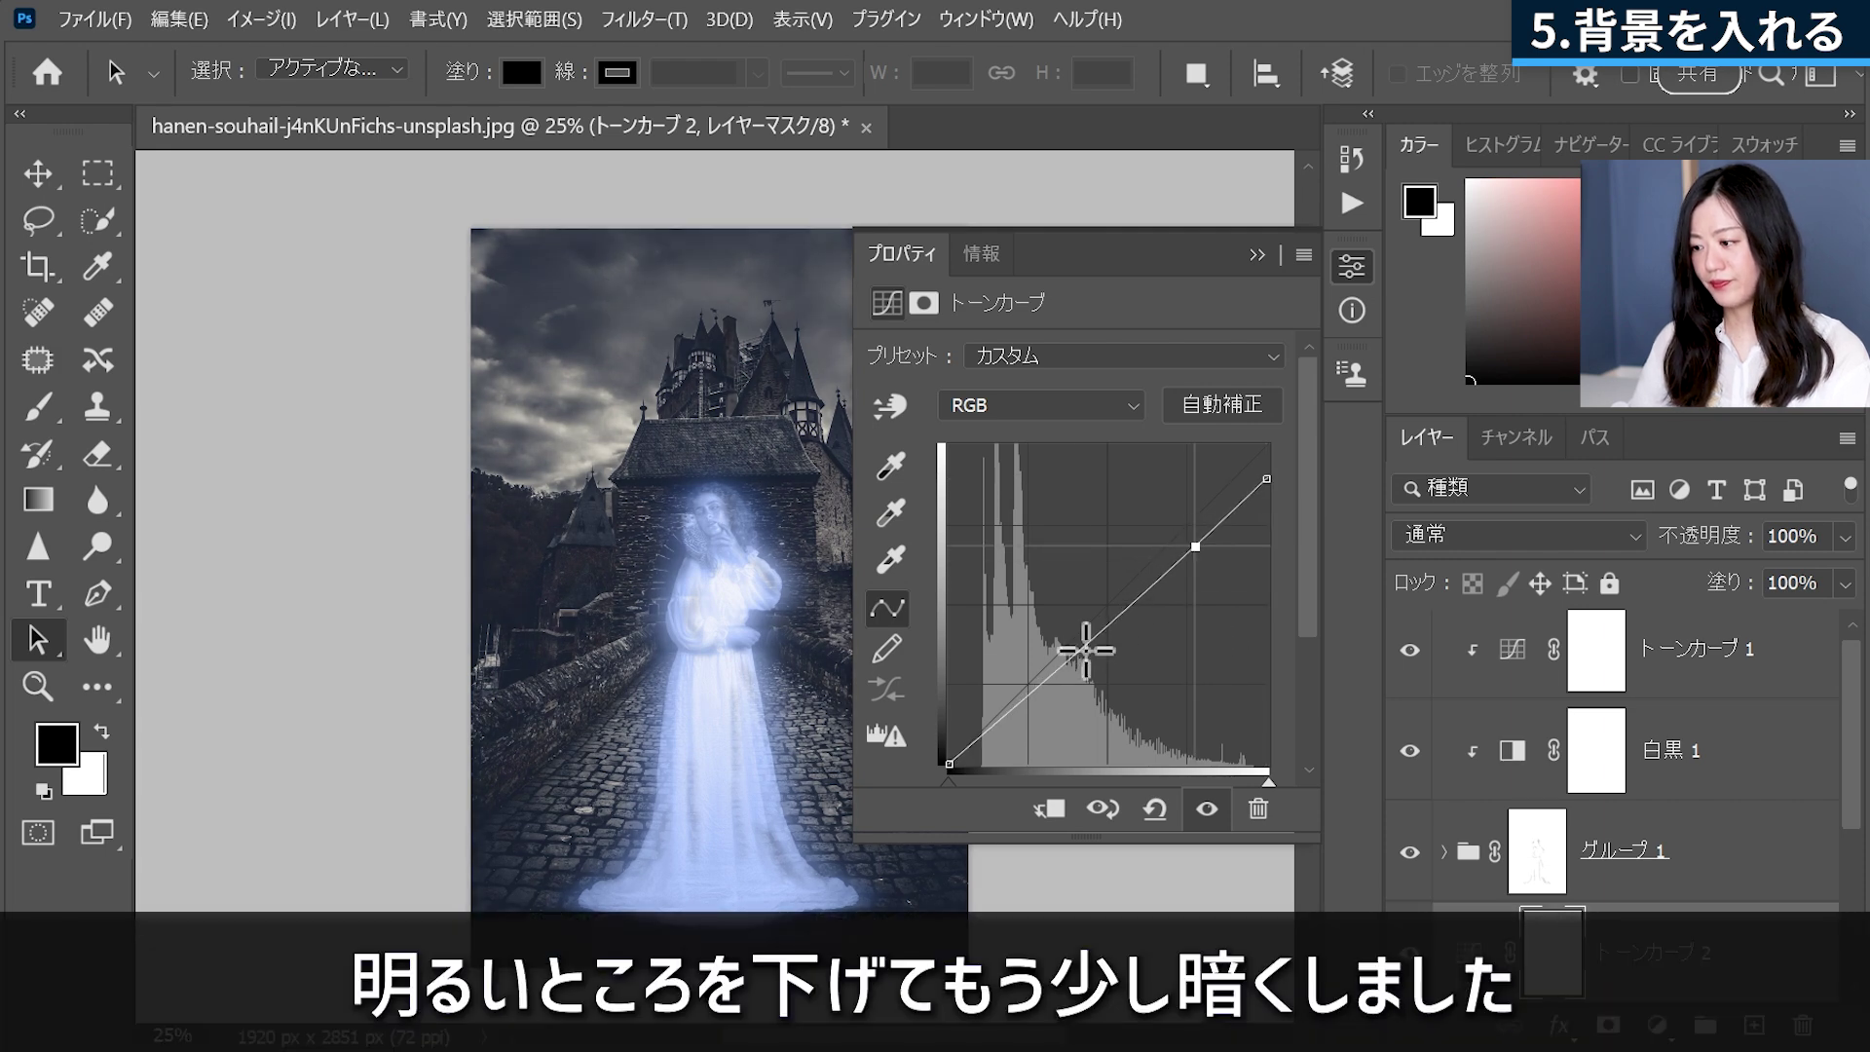
pyautogui.moveTo(1086, 644); pyautogui.dragTo(1063, 657)
pyautogui.moveTo(1258, 508); pyautogui.dragTo(1294, 500)
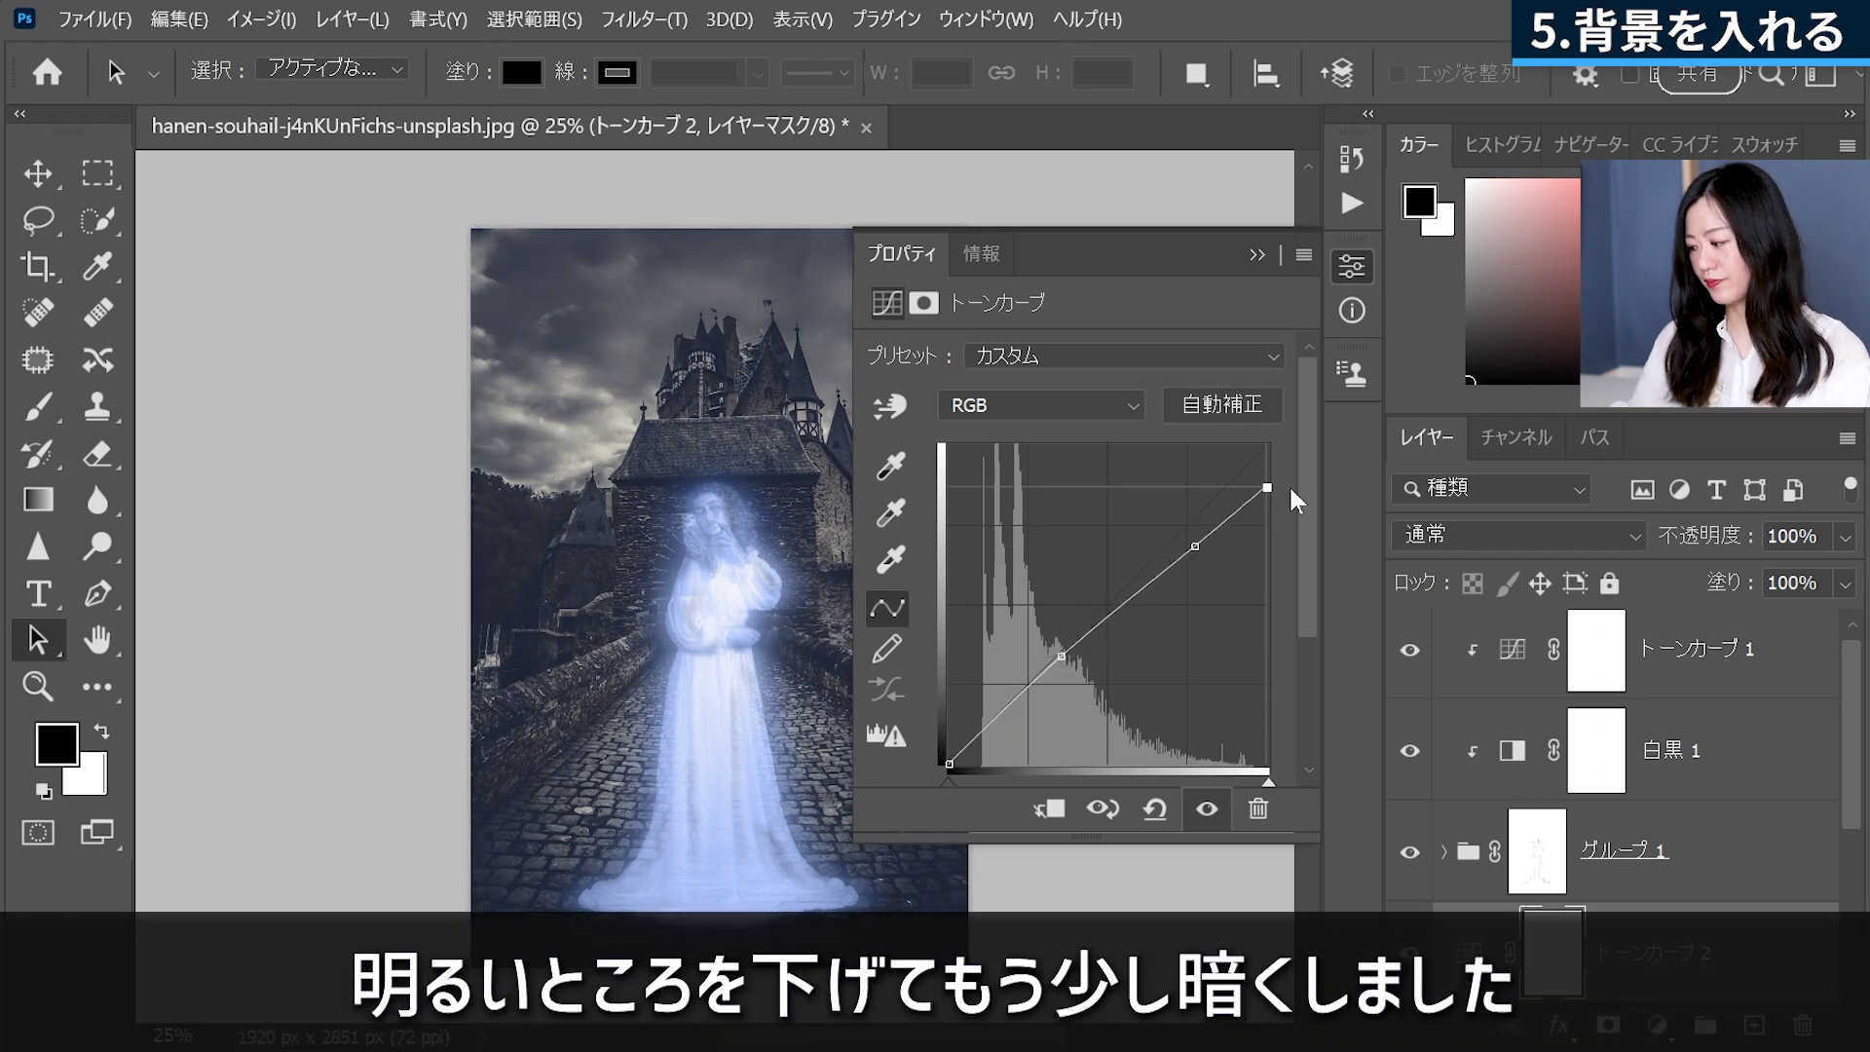
pyautogui.click(1287, 257)
pyautogui.scroll(-2, 1549, 866)
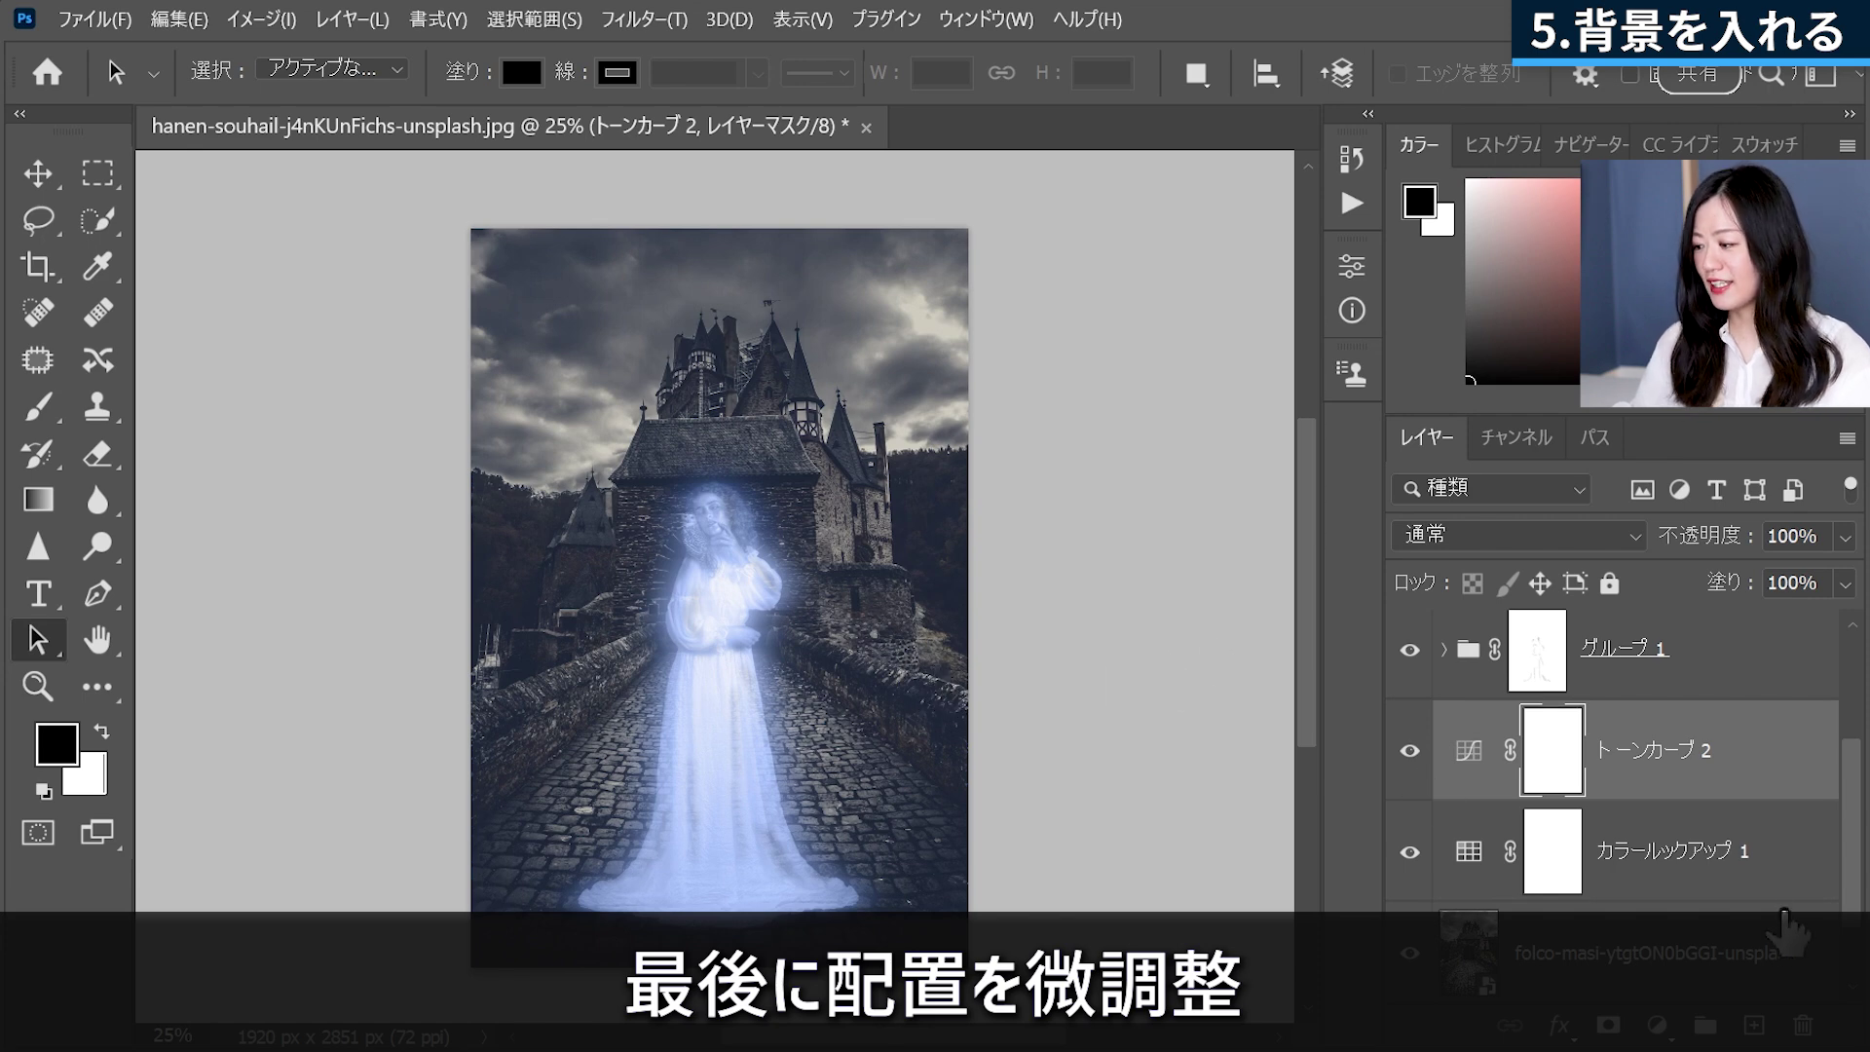
pyautogui.click(1734, 953)
pyautogui.hotkey('ctrl', 't')
# - Nudge the castle photo slightly into place and zoom in on the ghost
pyautogui.moveTo(1057, 464); pyautogui.dragTo(1051, 473)
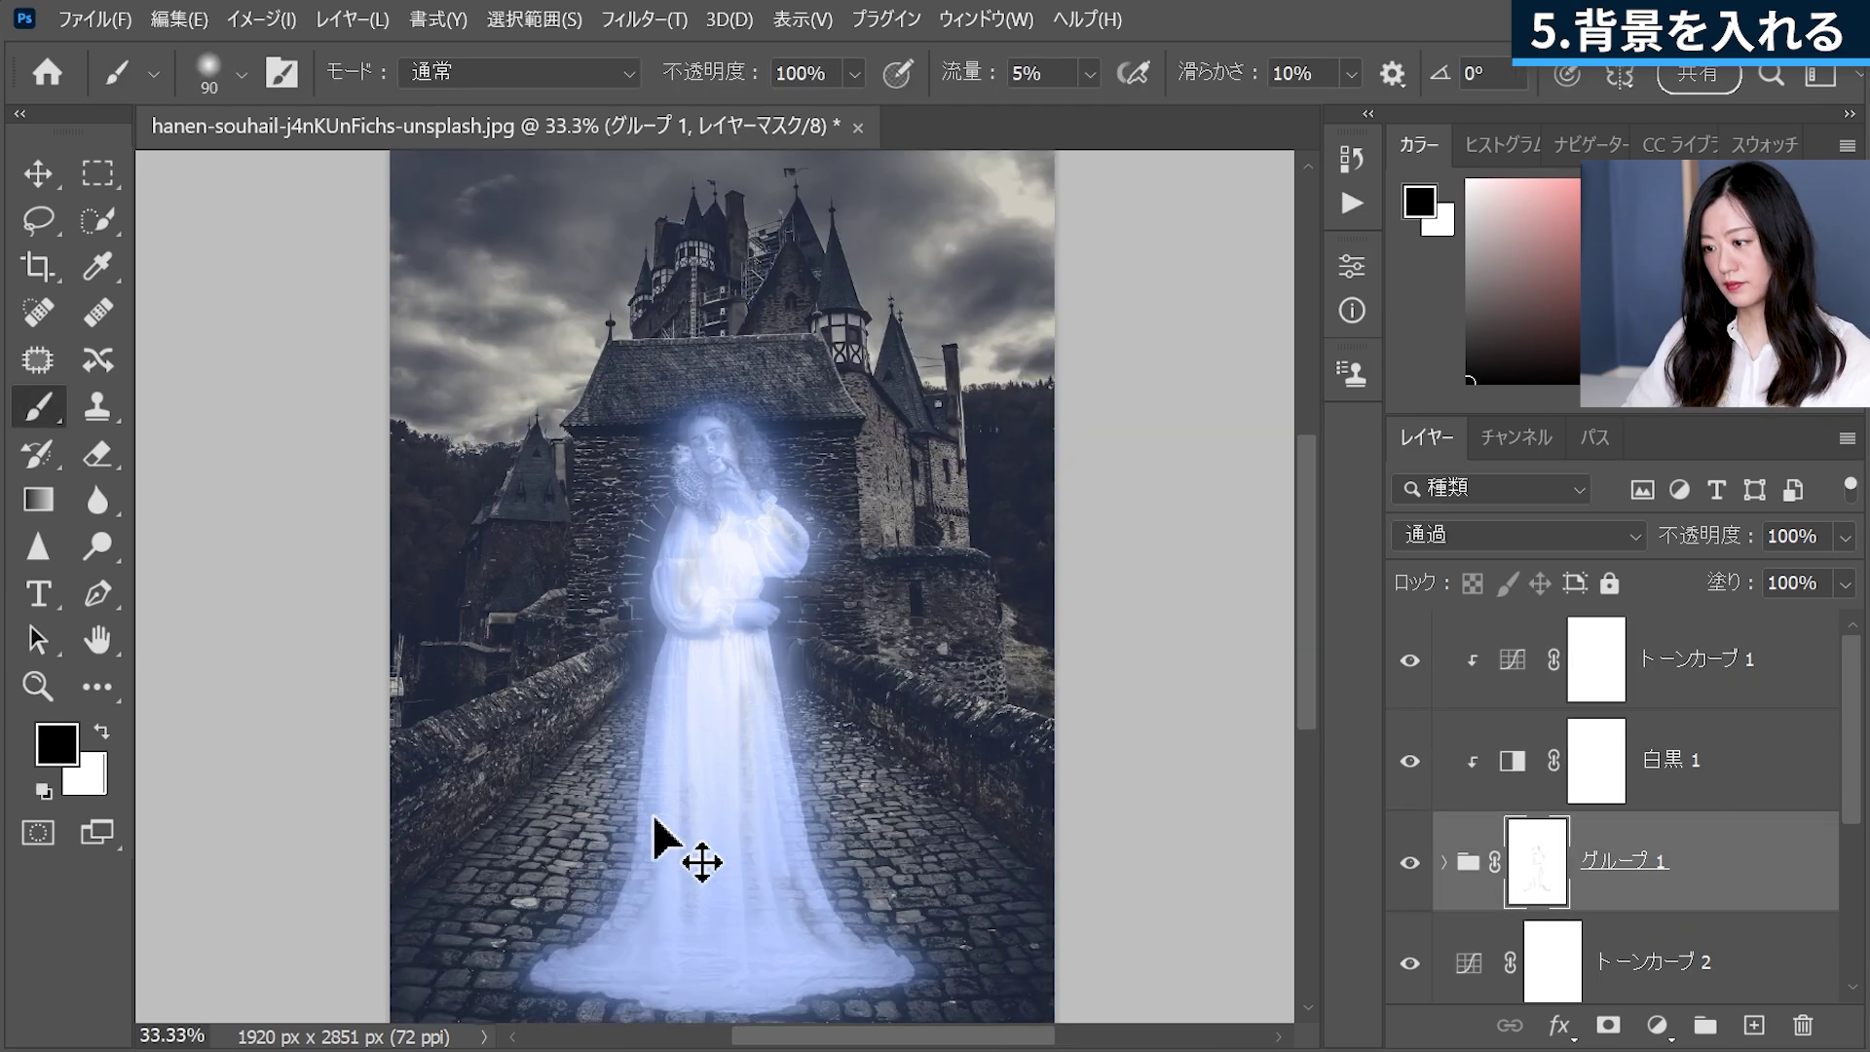
pyautogui.hotkey('ctrl', '+')
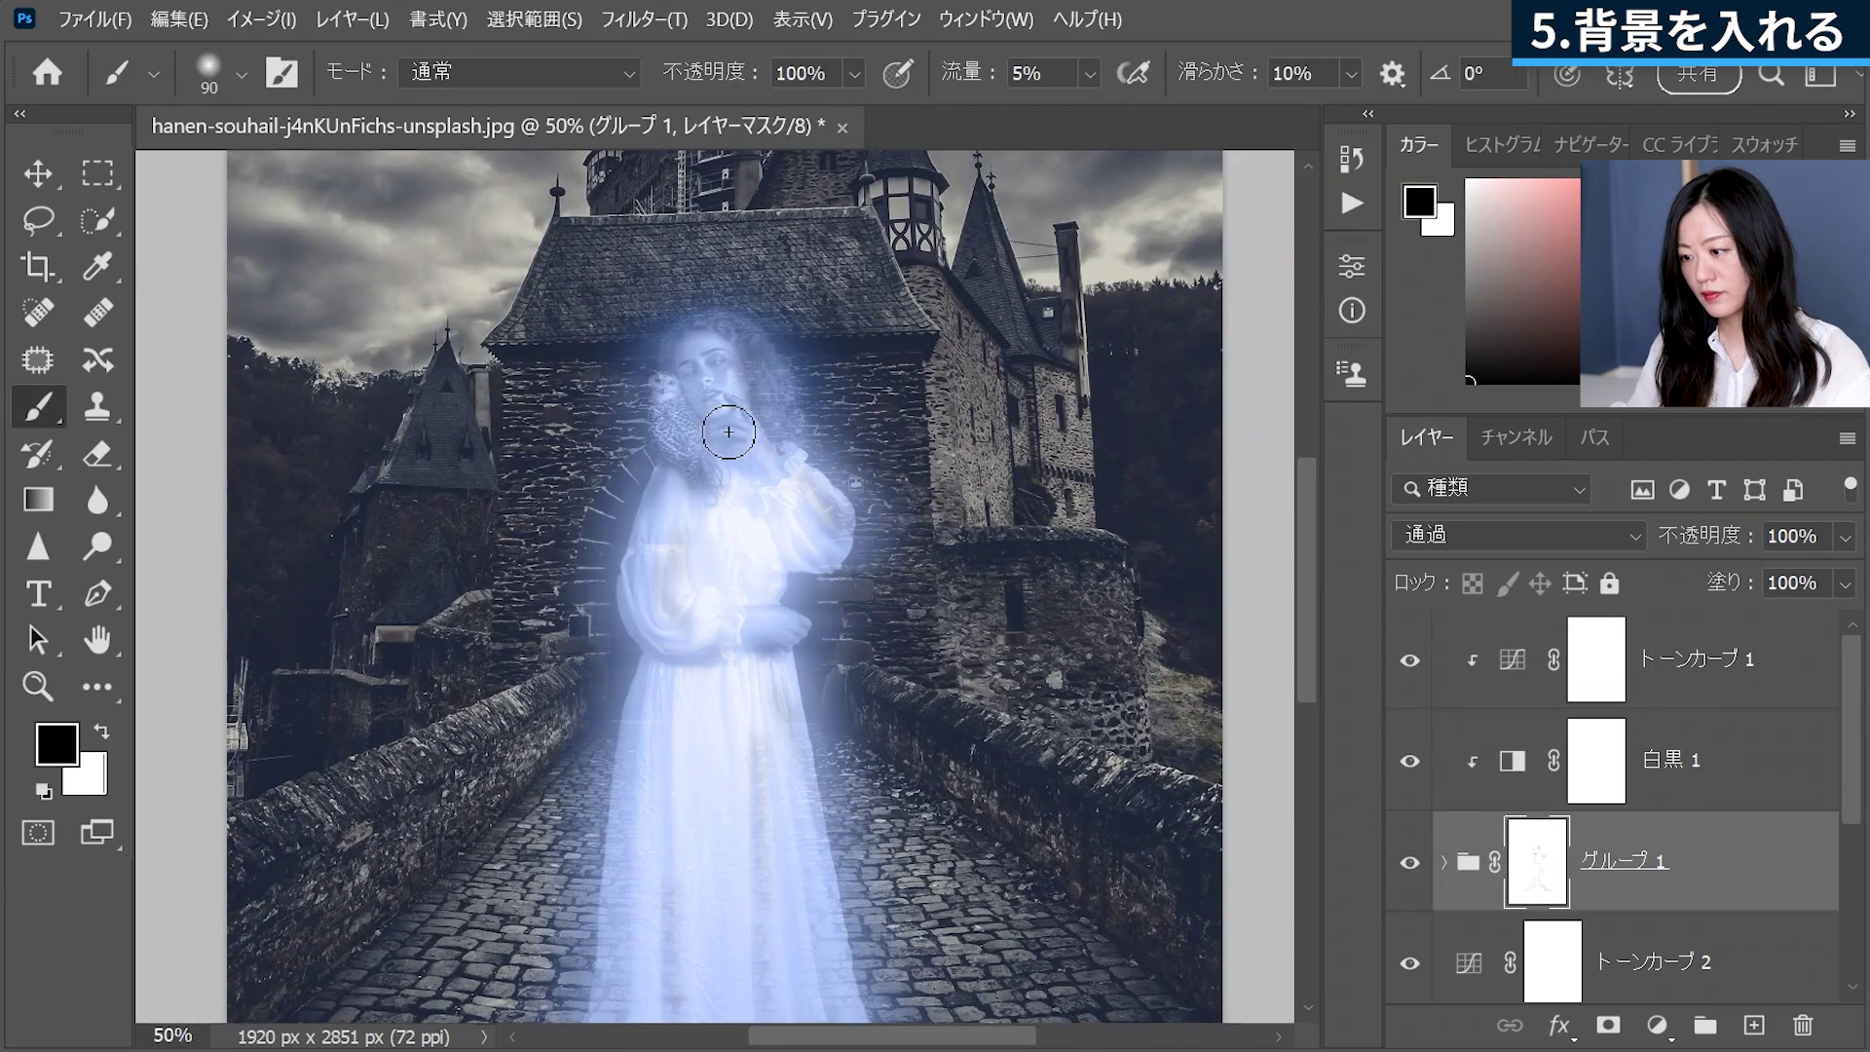
pyautogui.scroll(-4, 720, 750)
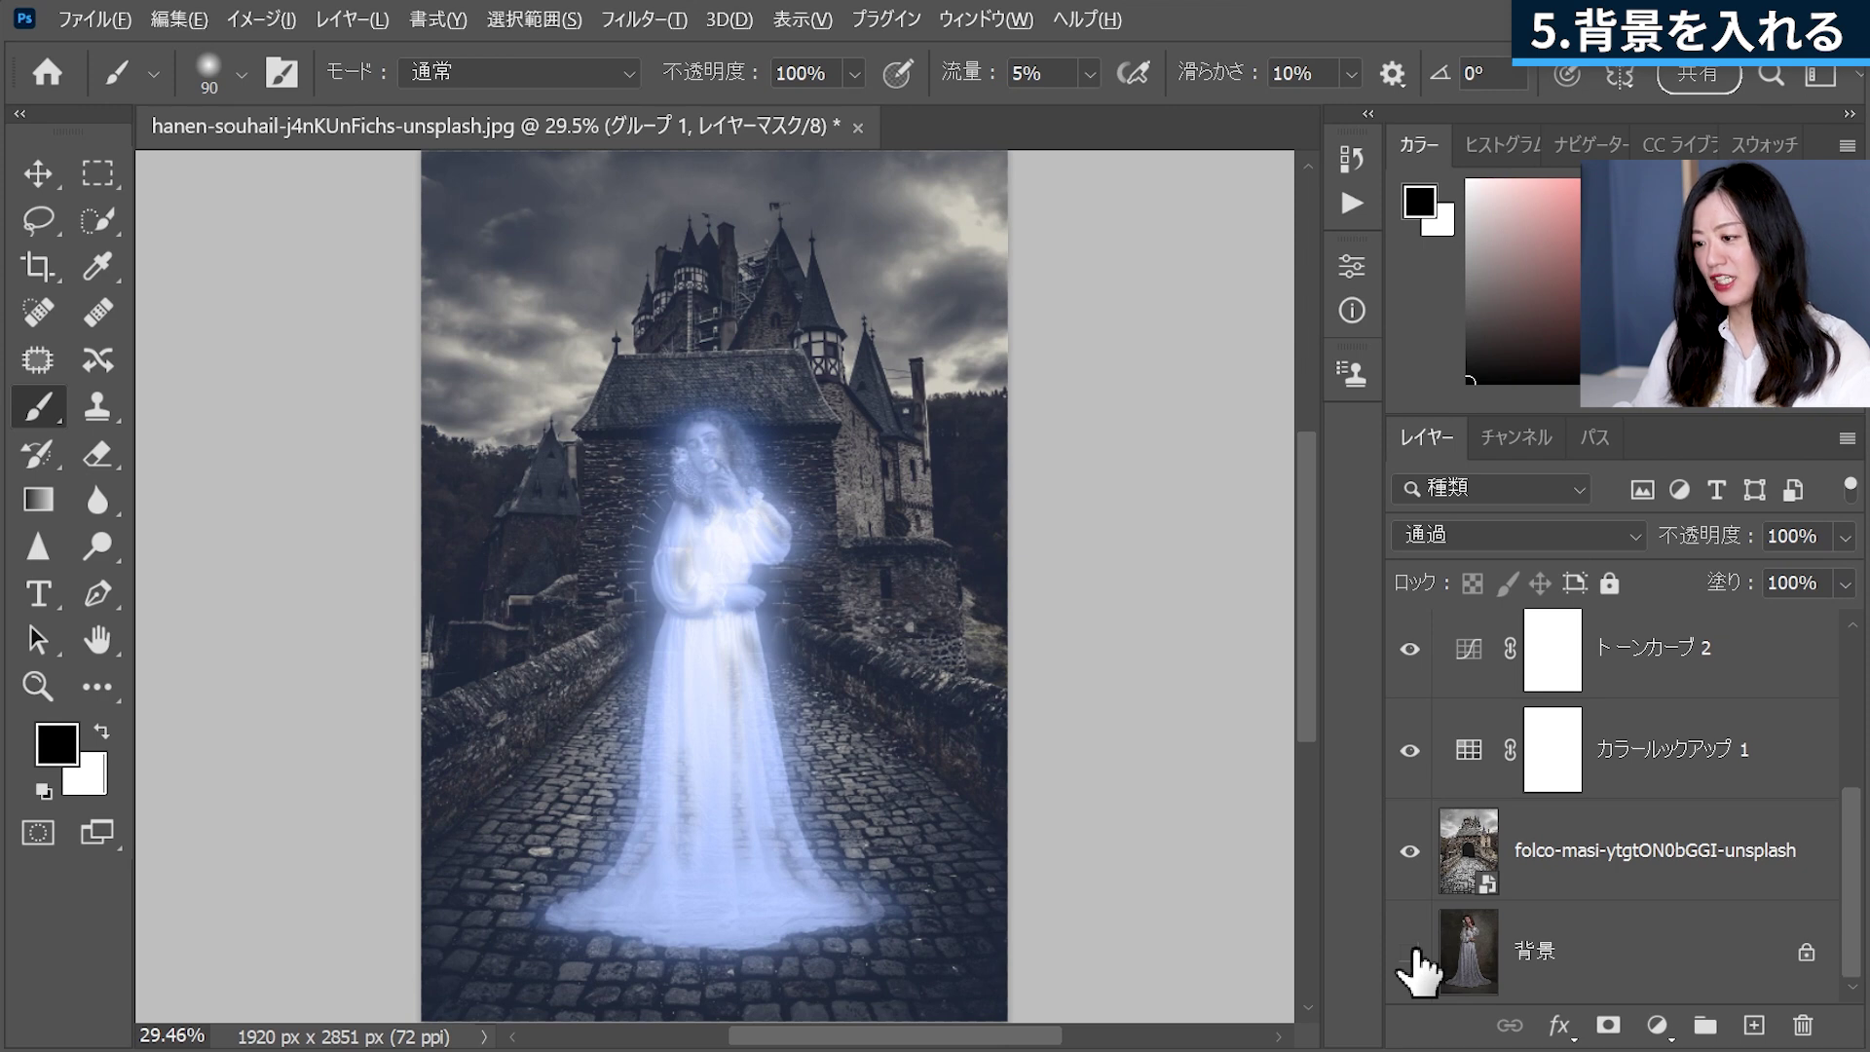
pyautogui.keyDown('alt'); pyautogui.click(1410, 949); pyautogui.keyUp('alt')
pyautogui.keyDown('alt'); pyautogui.click(1411, 949); pyautogui.keyUp('alt')
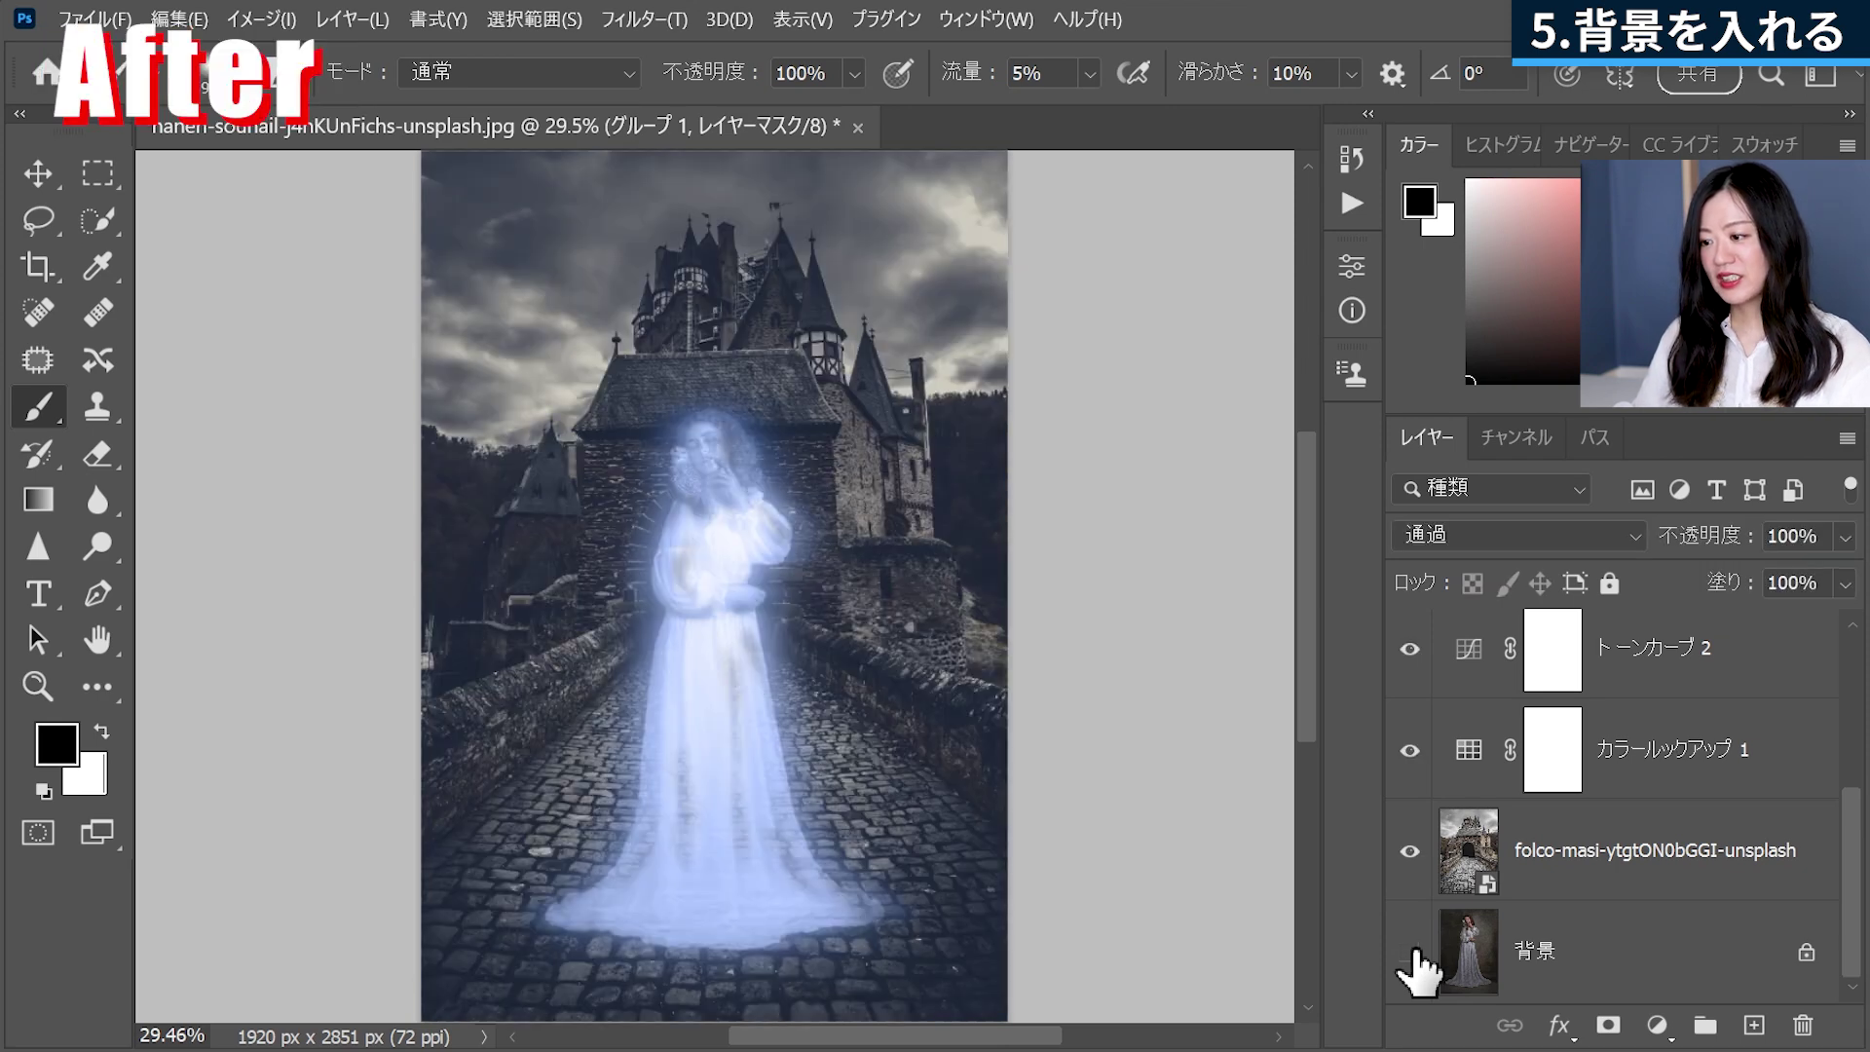
pyautogui.press('a')
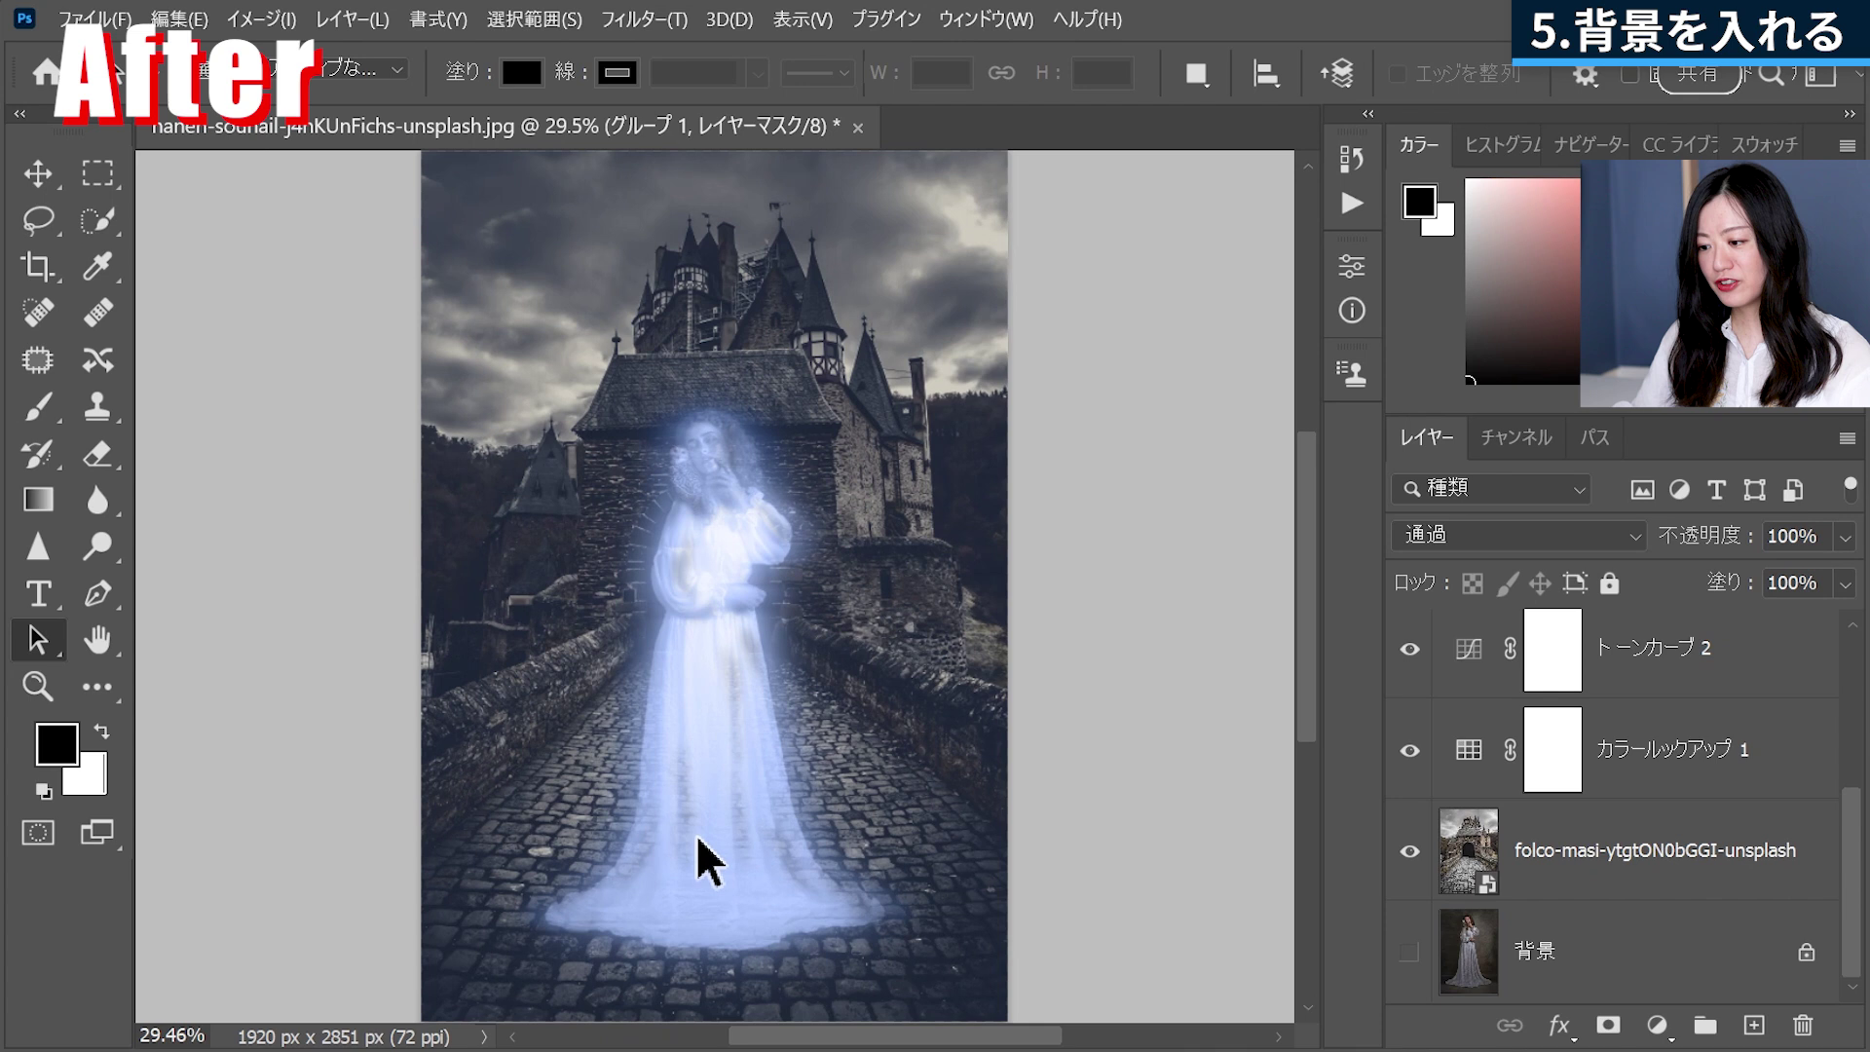